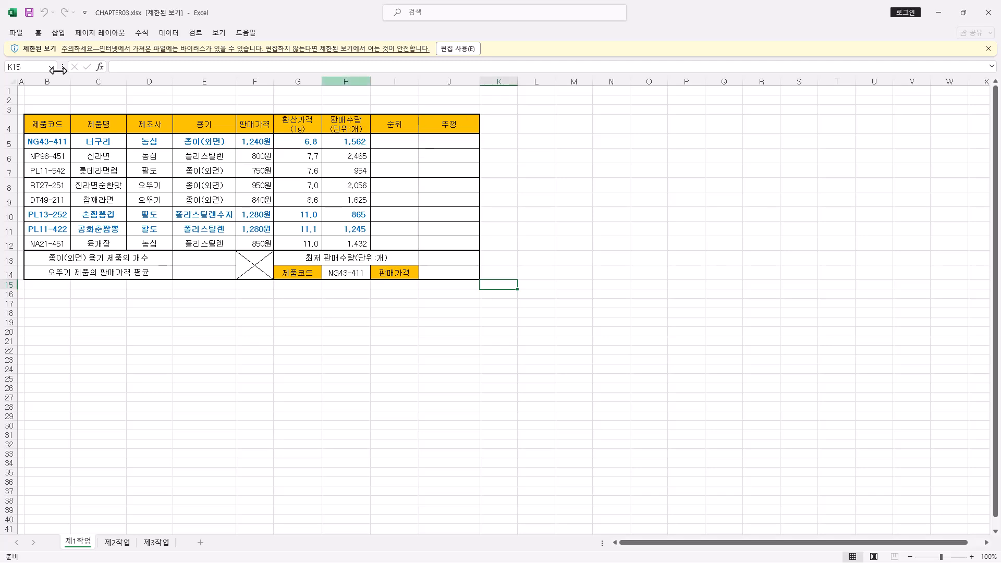
Enable editing of the workbook and make rows 1 to 3 above the table taller.
{"action": "left_click", "coordinate": [462, 52]}
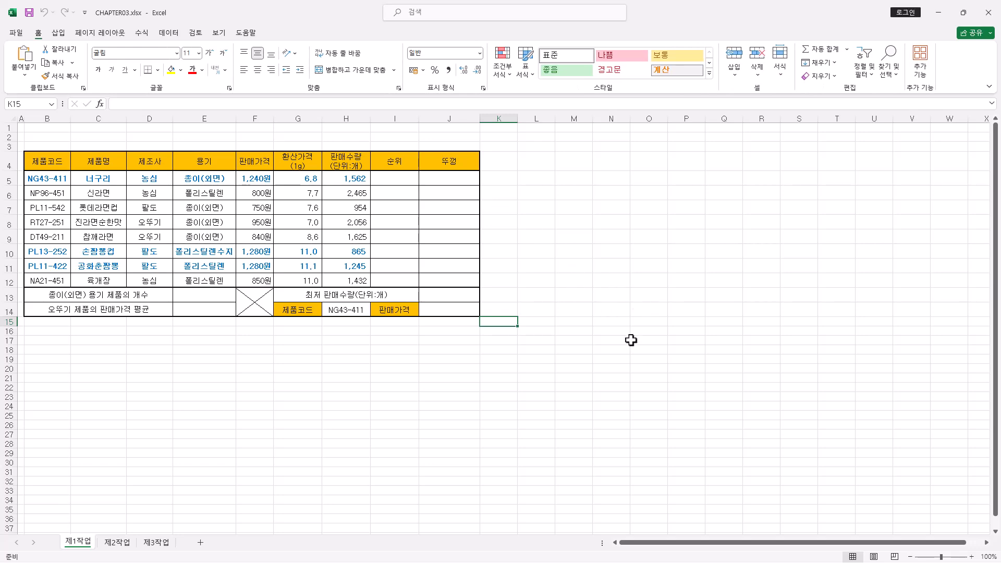
{"action": "scroll", "coordinate": [631, 340], "scroll_direction": "up", "scroll_amount": 4}
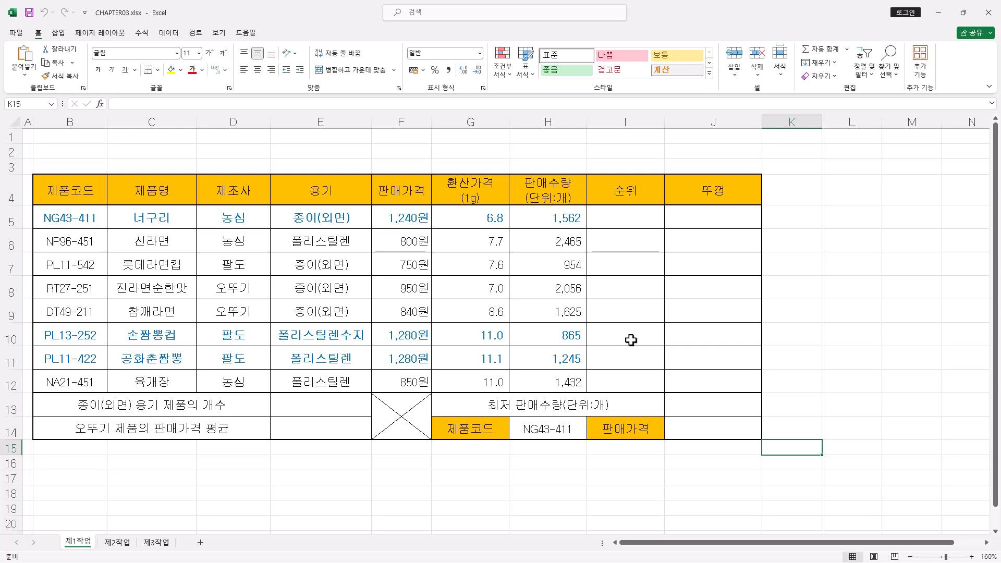
{"action": "scroll", "coordinate": [266, 272], "scroll_direction": "down", "scroll_amount": 1}
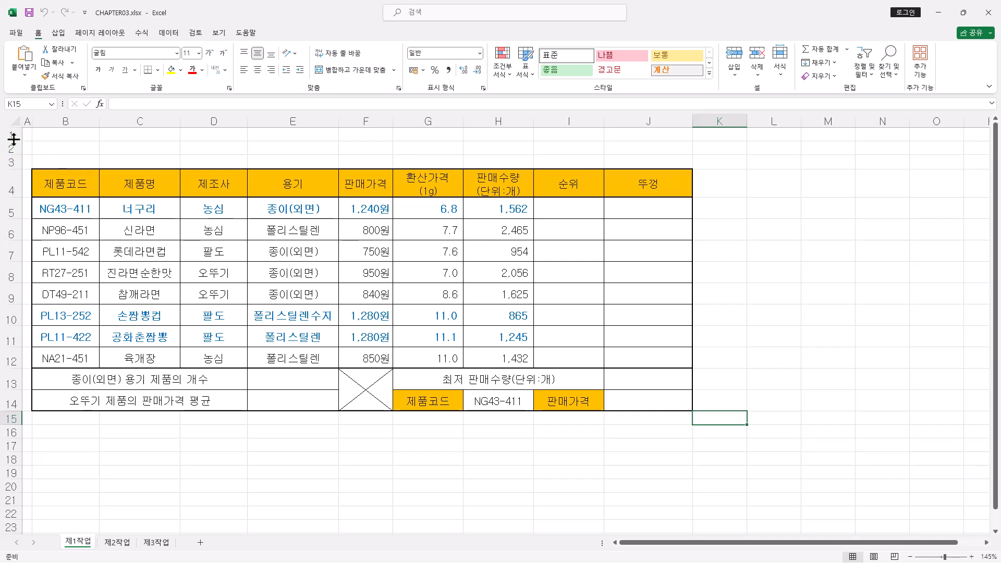
{"action": "mouse_move", "coordinate": [10, 135]}
{"action": "left_mouse_down"}
{"action": "mouse_move", "coordinate": [4, 162]}
{"action": "mouse_move", "coordinate": [10, 141]}
{"action": "mouse_move", "coordinate": [13, 150]}
{"action": "left_mouse_up"}
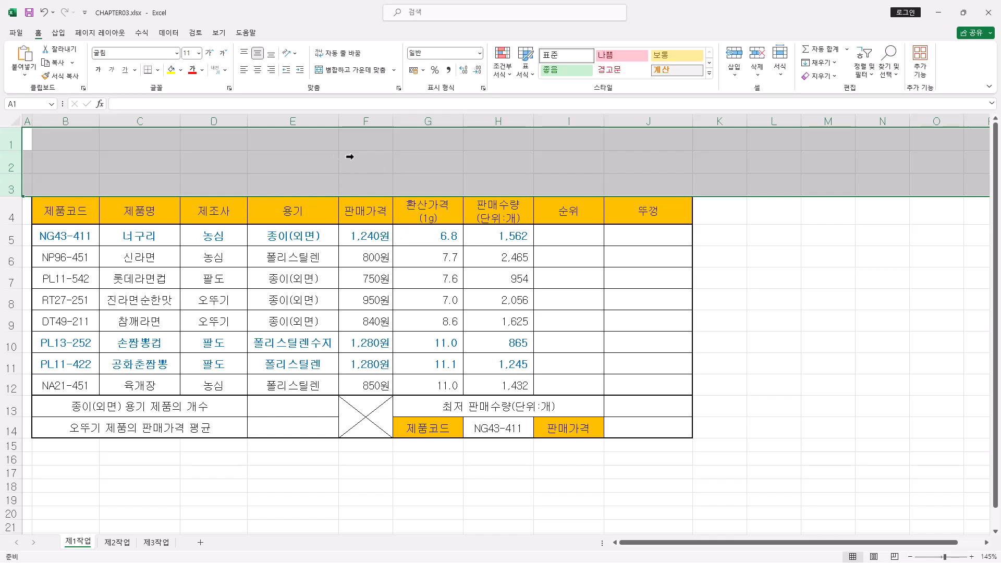
Draw a snipped-top-corners rectangle (사각형: 잘린 위쪽 모서리) about 14.09 cm wide and 2.01 cm high over rows 1–3, from column B into G.
{"action": "left_click", "coordinate": [59, 35]}
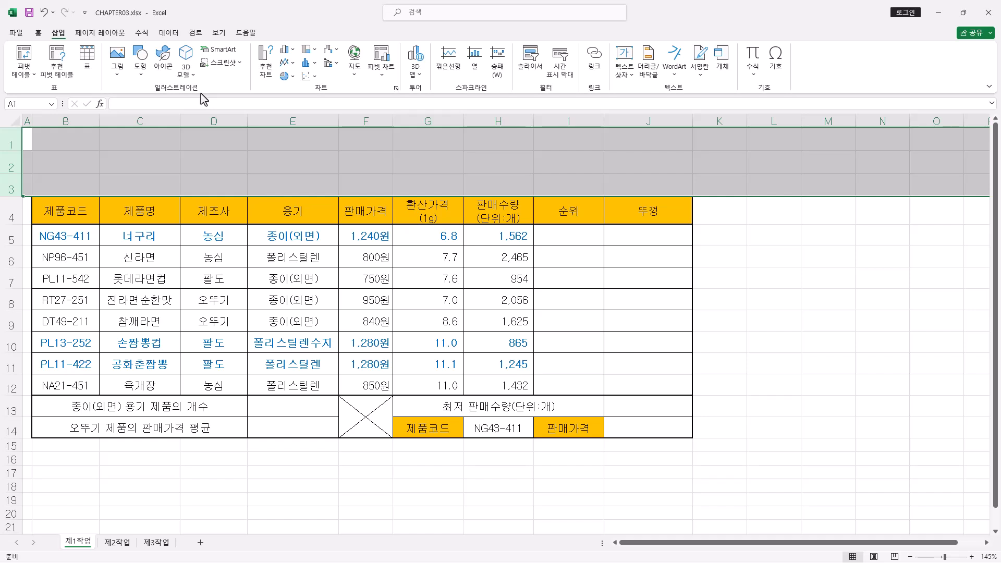
{"action": "left_click", "coordinate": [139, 74]}
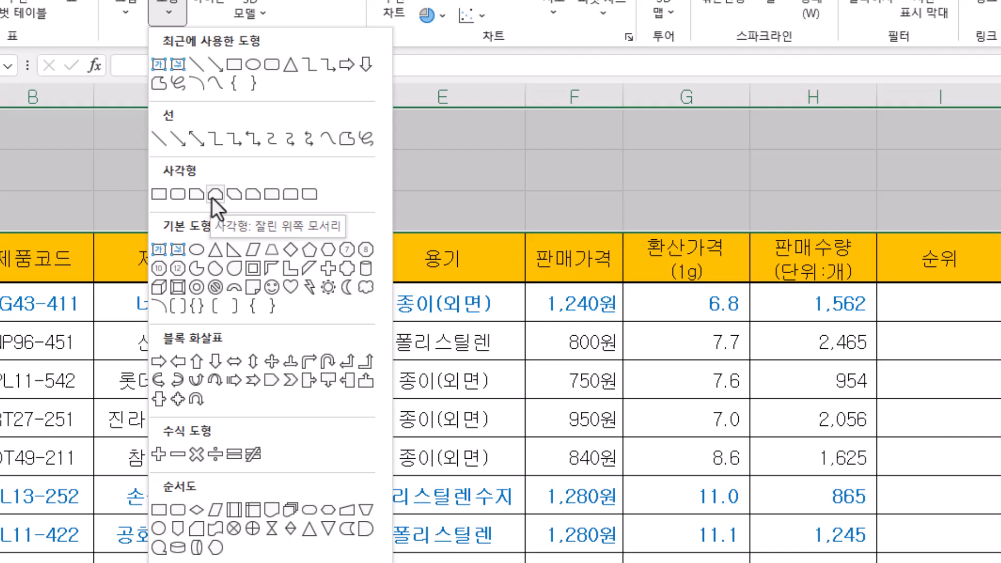
{"action": "left_click", "coordinate": [213, 195]}
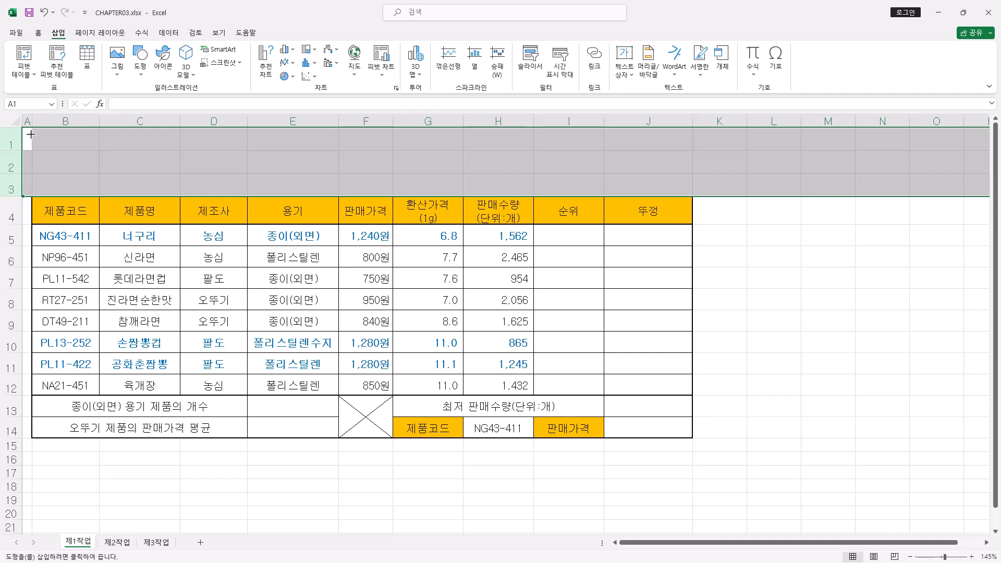
{"action": "left_click_drag", "start_coordinate": [32, 134], "coordinate": [435, 192]}
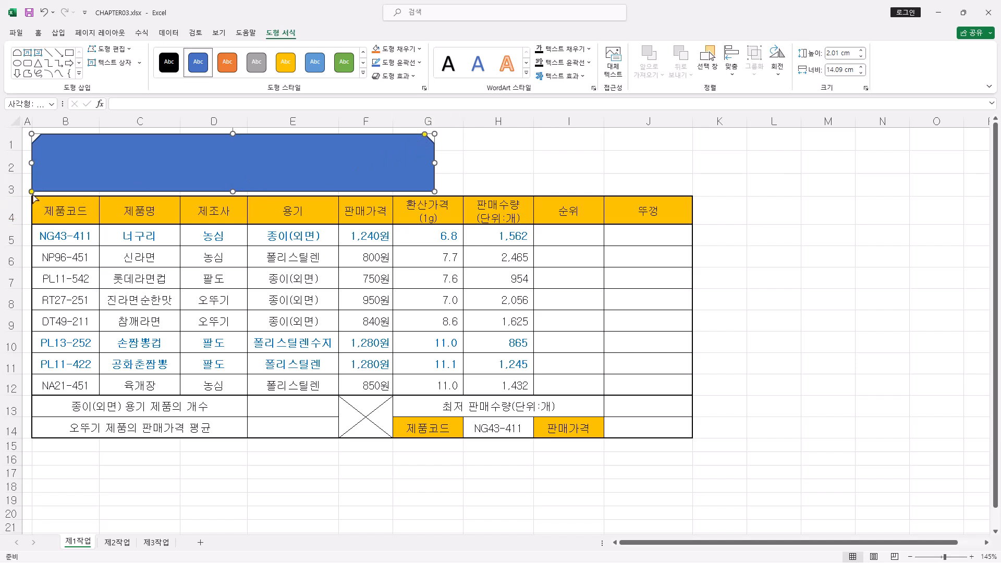
{"action": "mouse_move", "coordinate": [32, 192]}
{"action": "left_mouse_down"}
{"action": "mouse_move", "coordinate": [44, 196]}
{"action": "mouse_move", "coordinate": [31, 191]}
{"action": "left_mouse_up"}
{"action": "mouse_move", "coordinate": [425, 135]}
{"action": "left_mouse_down"}
{"action": "mouse_move", "coordinate": [416, 140]}
{"action": "mouse_move", "coordinate": [426, 134]}
{"action": "left_mouse_up"}
Add the title text "컵라면 가격 및 판매수량" inside the rectangle shape.
{"action": "right_click", "coordinate": [261, 157]}
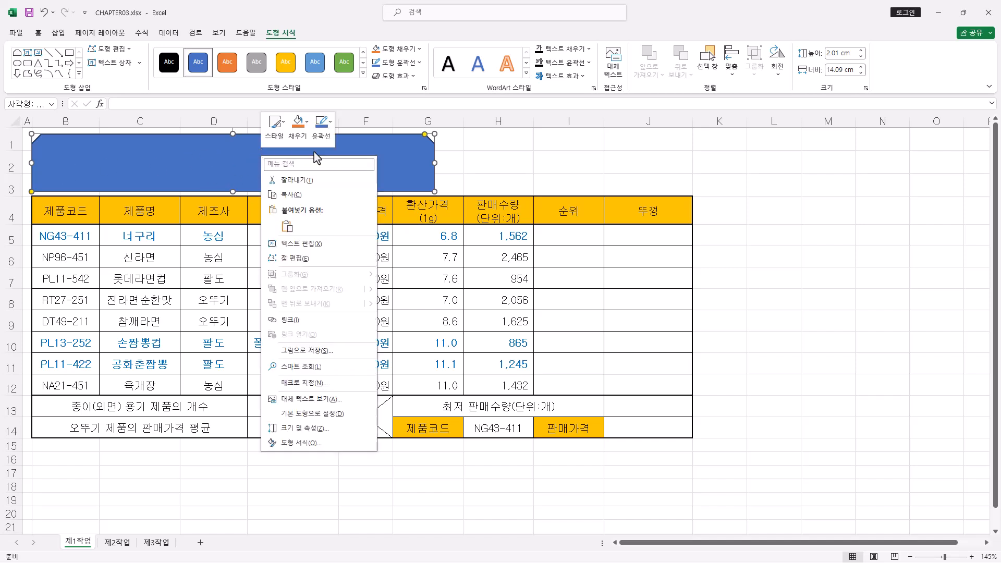
{"action": "left_click", "coordinate": [322, 251]}
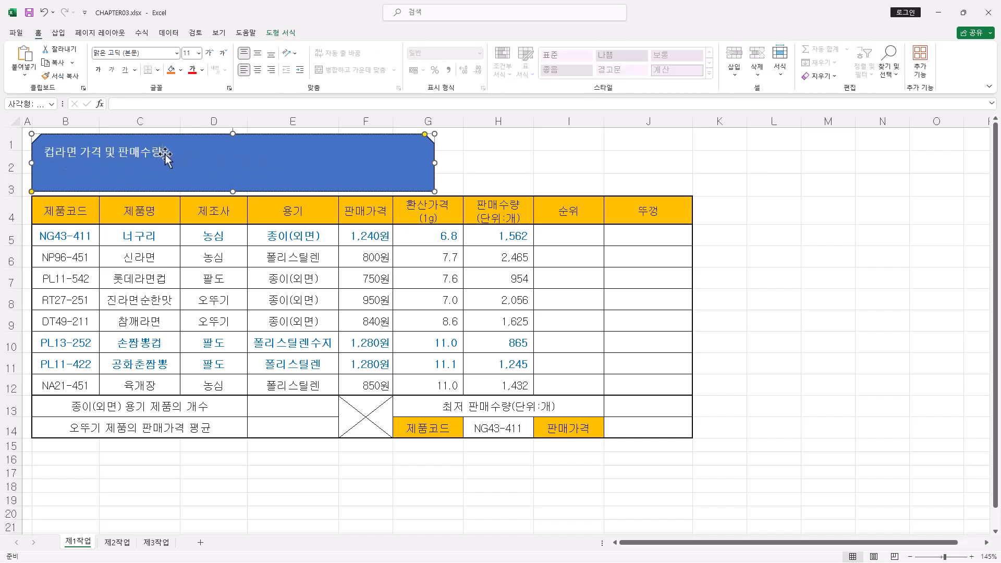
{"action": "left_click_drag", "start_coordinate": [164, 153], "coordinate": [45, 153]}
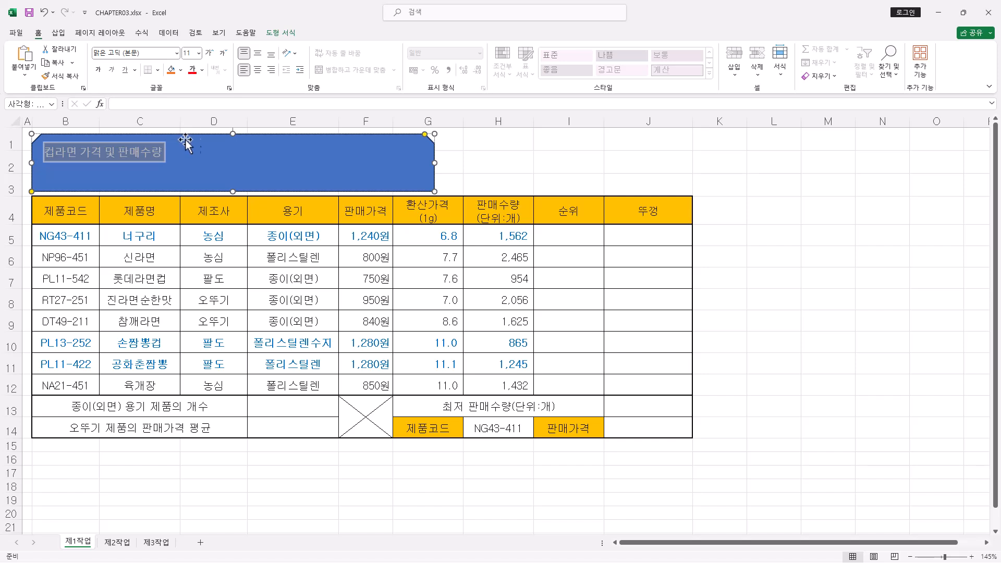
{"action": "left_click", "coordinate": [134, 152]}
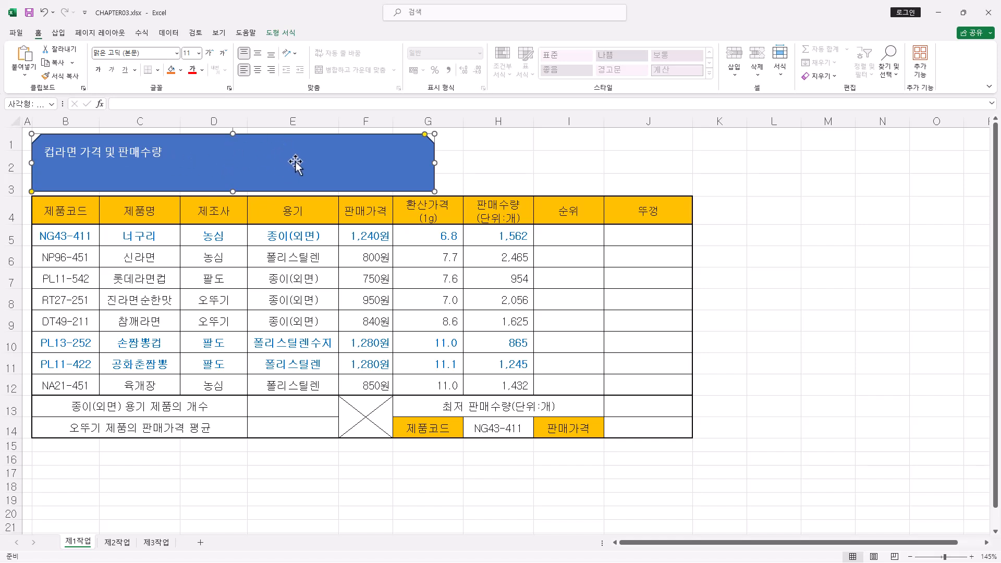
Apply the outer offset-right shadow effect to the title shape.
{"action": "left_click", "coordinate": [281, 33]}
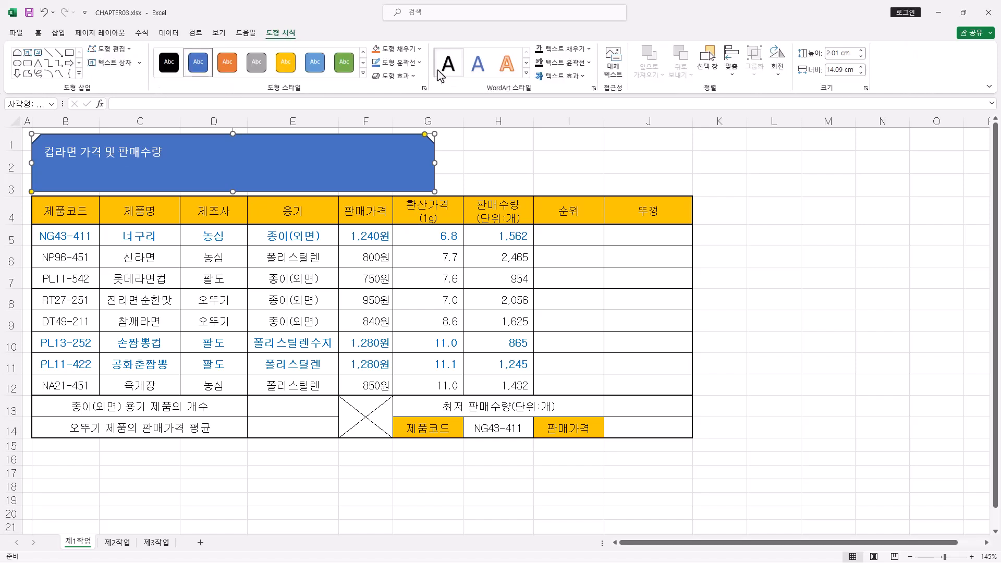
{"action": "left_click", "coordinate": [412, 77]}
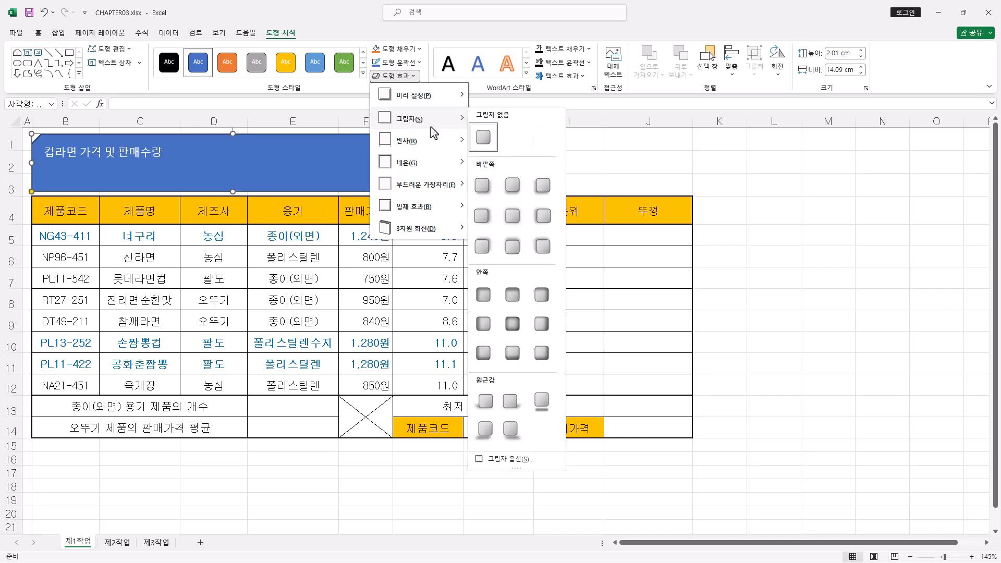
{"action": "mouse_move", "coordinate": [423, 162]}
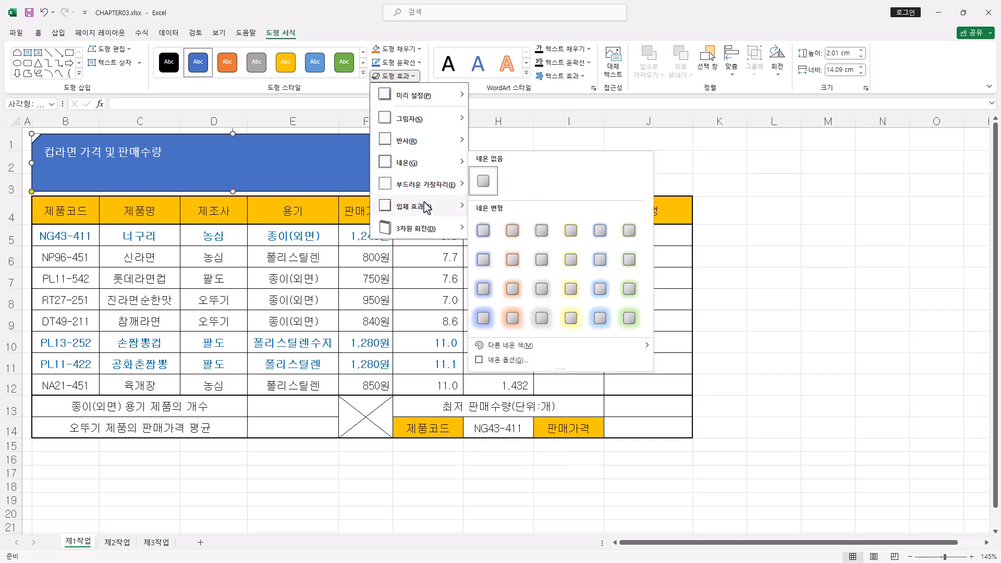
{"action": "mouse_move", "coordinate": [432, 121]}
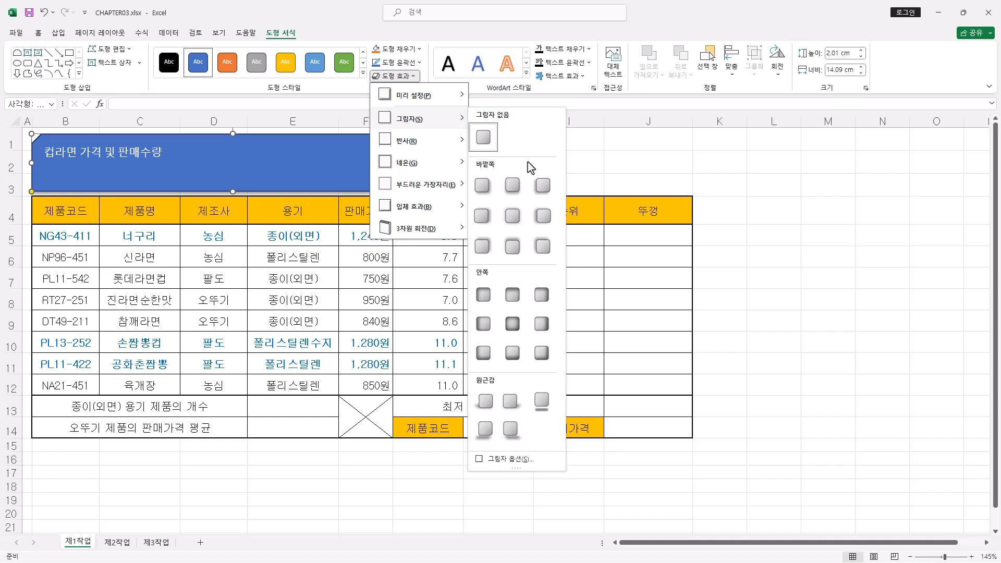
{"action": "left_click", "coordinate": [483, 216]}
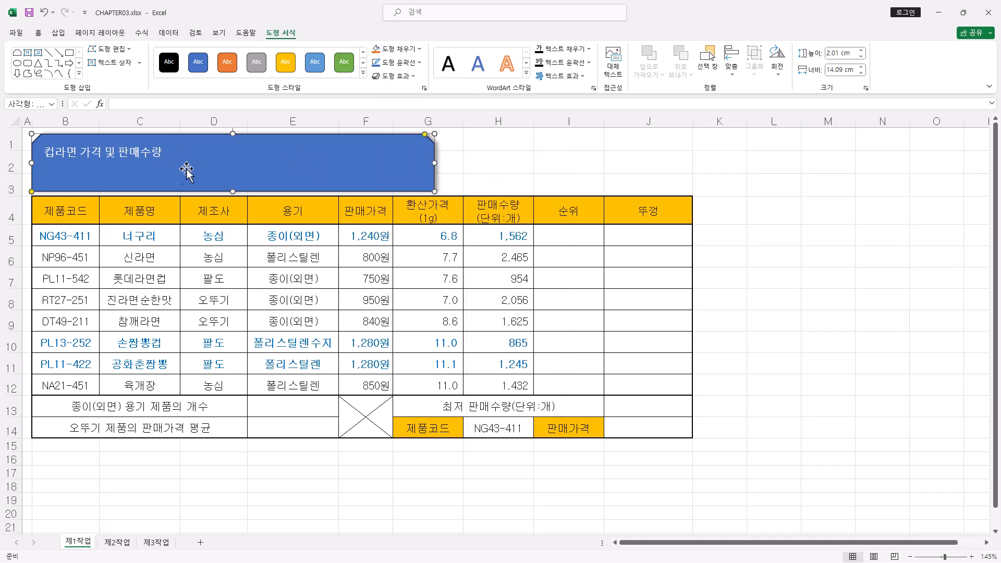
Set the font of the whole title shape to 굴림.
{"action": "triple_click", "coordinate": [146, 155]}
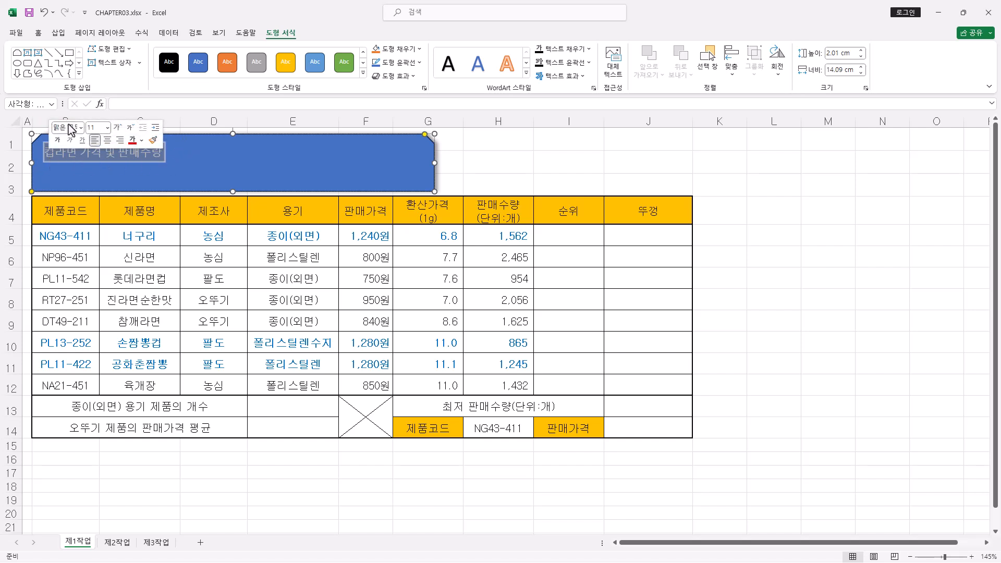
{"action": "left_click", "coordinate": [230, 136]}
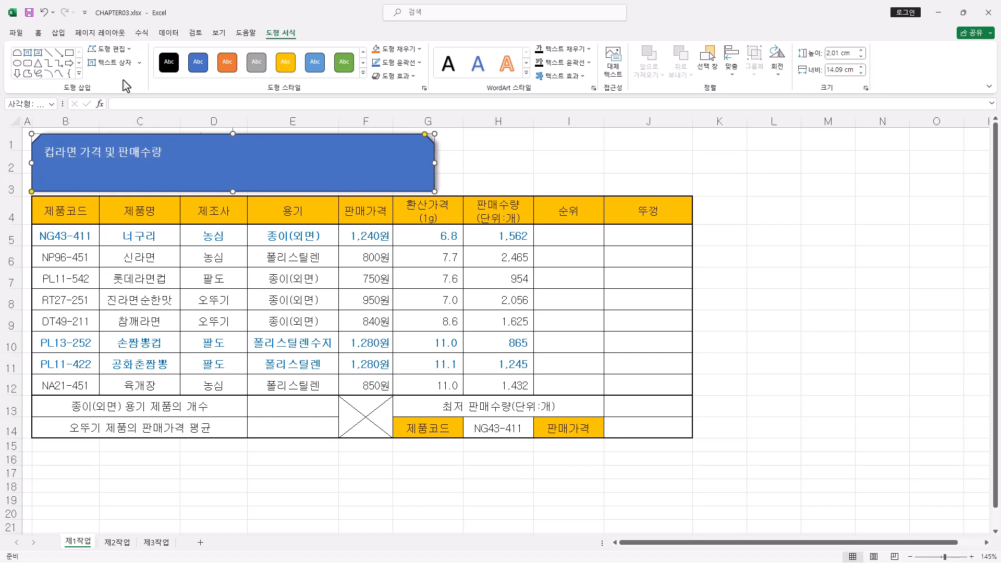
{"action": "left_click", "coordinate": [38, 32]}
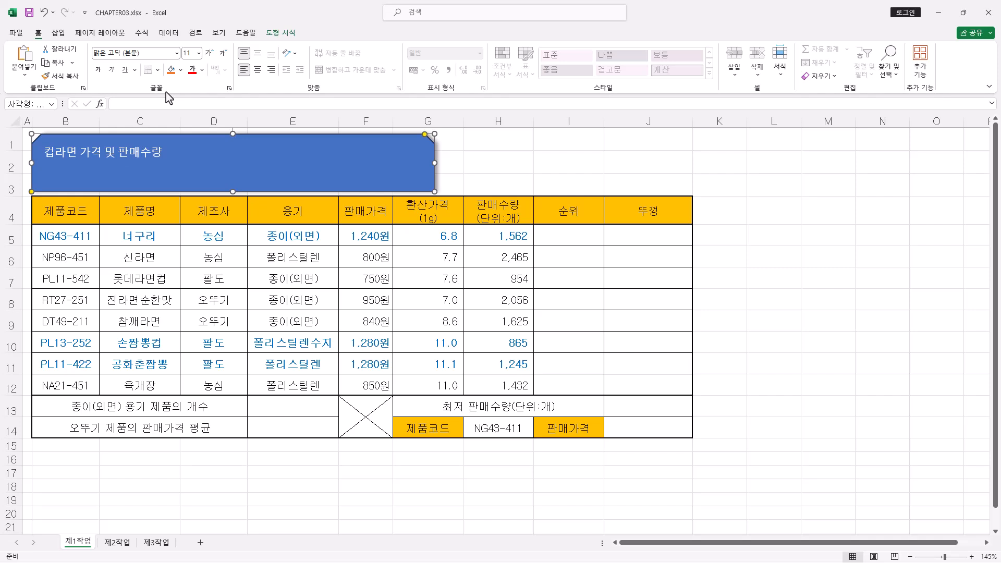
{"action": "left_click", "coordinate": [177, 53]}
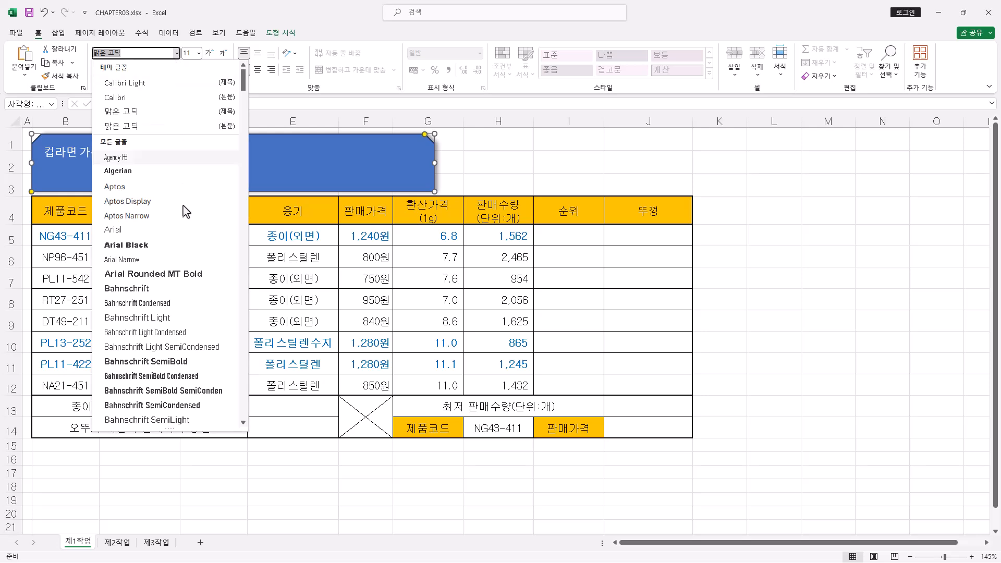
{"action": "mouse_move", "coordinate": [243, 78]}
{"action": "left_mouse_down"}
{"action": "mouse_move", "coordinate": [243, 135]}
{"action": "mouse_move", "coordinate": [244, 78]}
{"action": "left_mouse_up"}
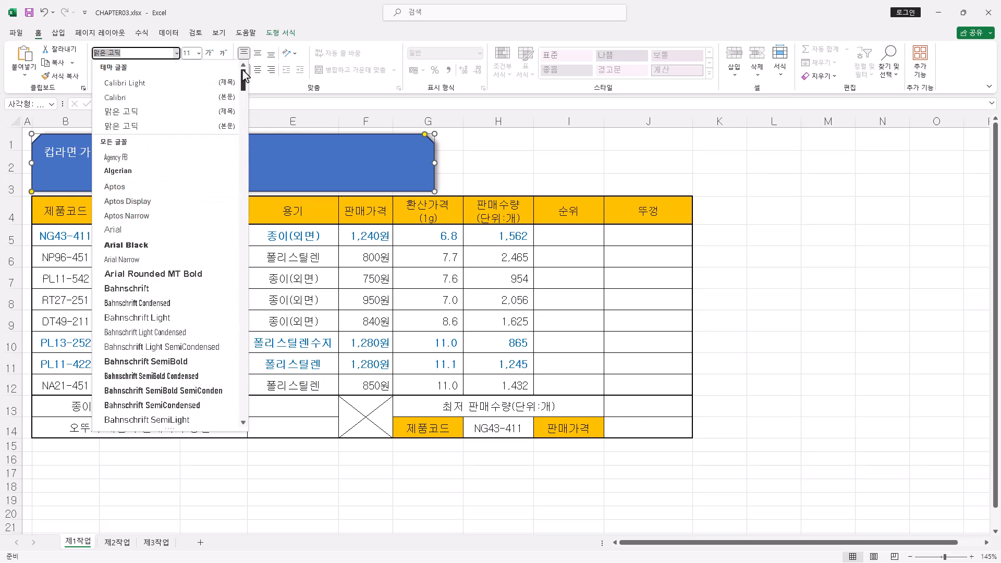
{"action": "left_click", "coordinate": [177, 52]}
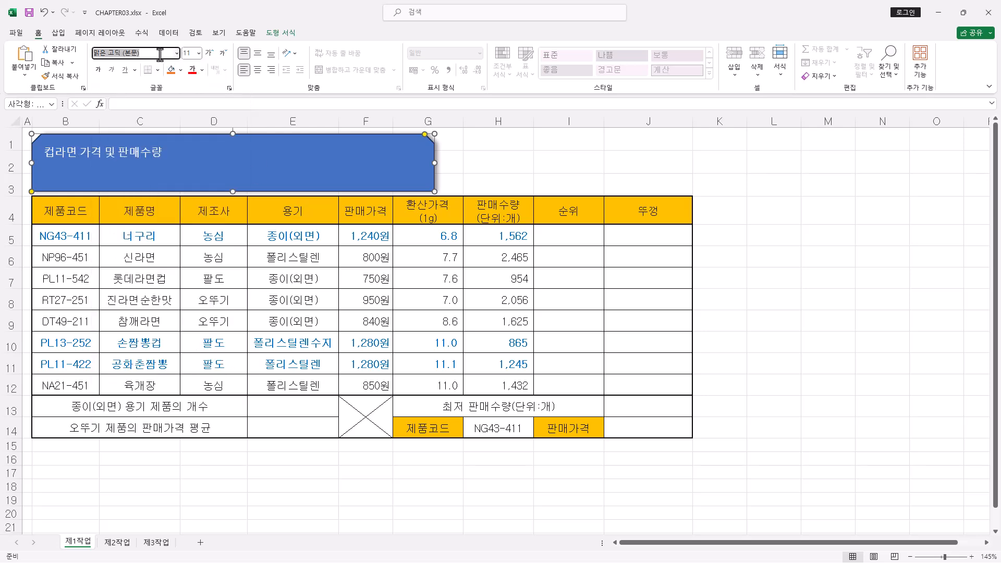
{"action": "type", "text": "굴림"}
{"action": "key", "text": "Return"}
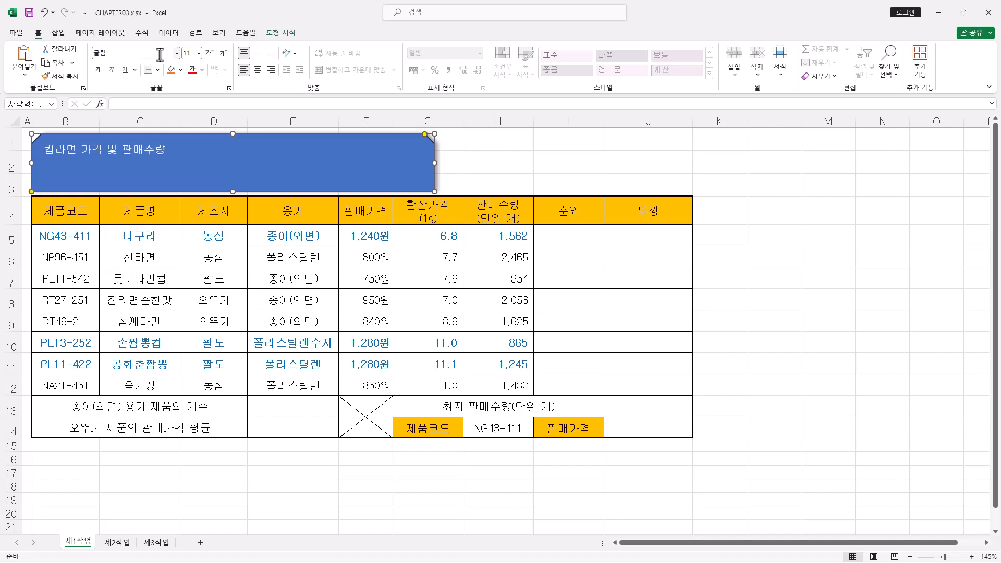
{"action": "left_click", "coordinate": [199, 52]}
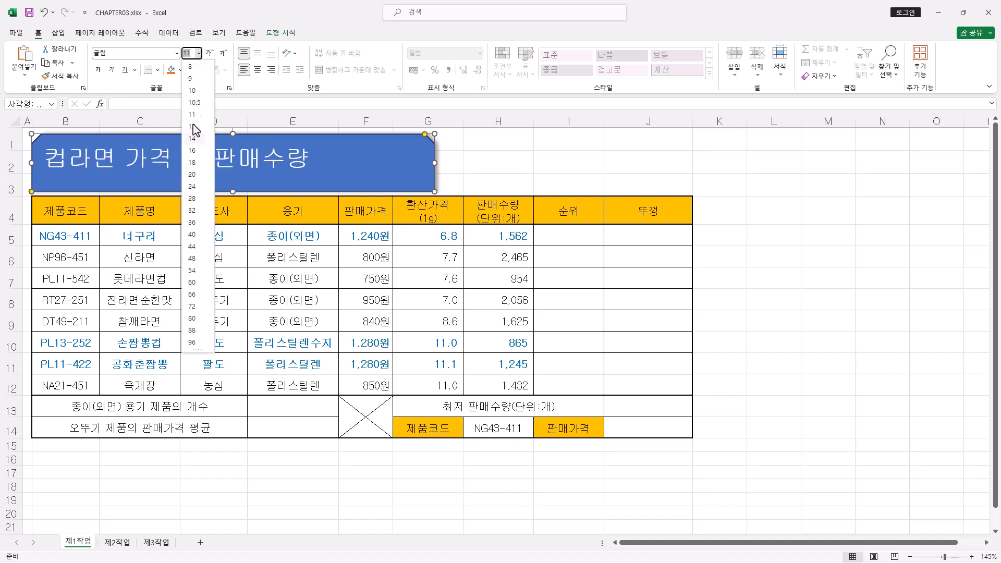
{"action": "left_click", "coordinate": [198, 57]}
{"action": "left_click_drag", "start_coordinate": [191, 52], "coordinate": [171, 52]}
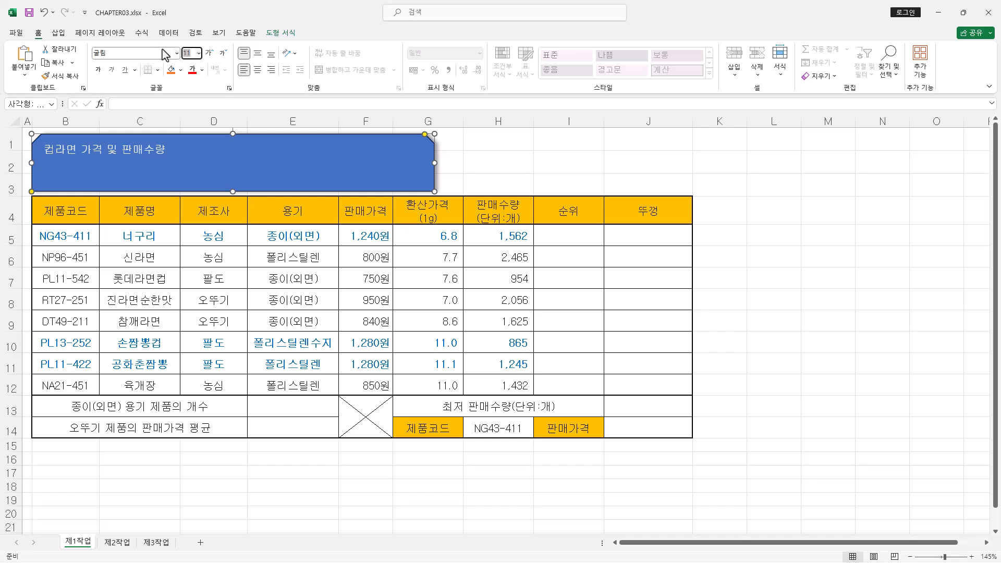
{"action": "key", "text": "Return"}
{"action": "left_click", "coordinate": [44, 12]}
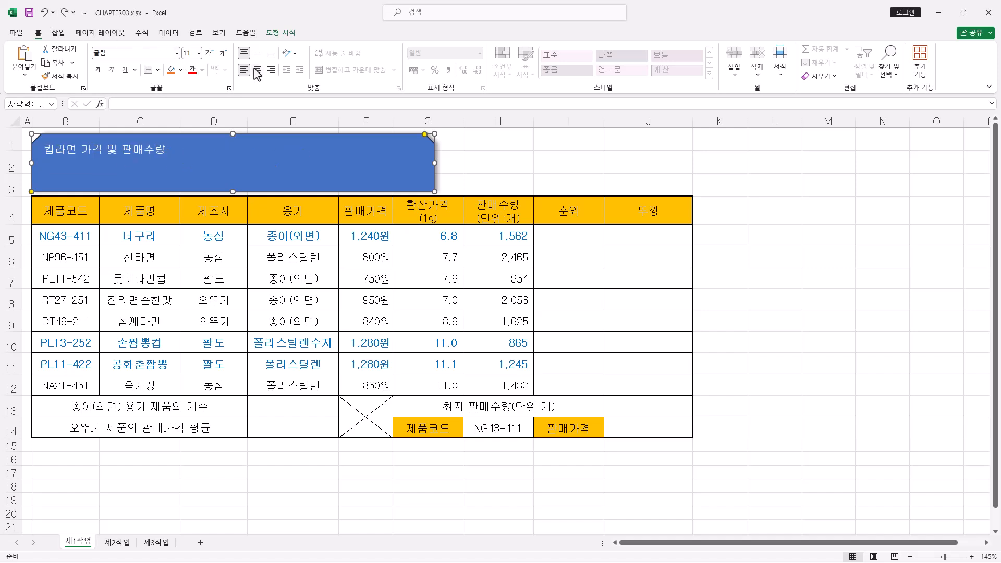
Increase the title shape's font size to 24.
{"action": "left_click", "coordinate": [212, 55]}
{"action": "left_click", "coordinate": [212, 55]}
{"action": "left_click", "coordinate": [212, 55]}
{"action": "left_click", "coordinate": [212, 55]}
{"action": "left_click", "coordinate": [212, 55]}
{"action": "left_click", "coordinate": [212, 55]}
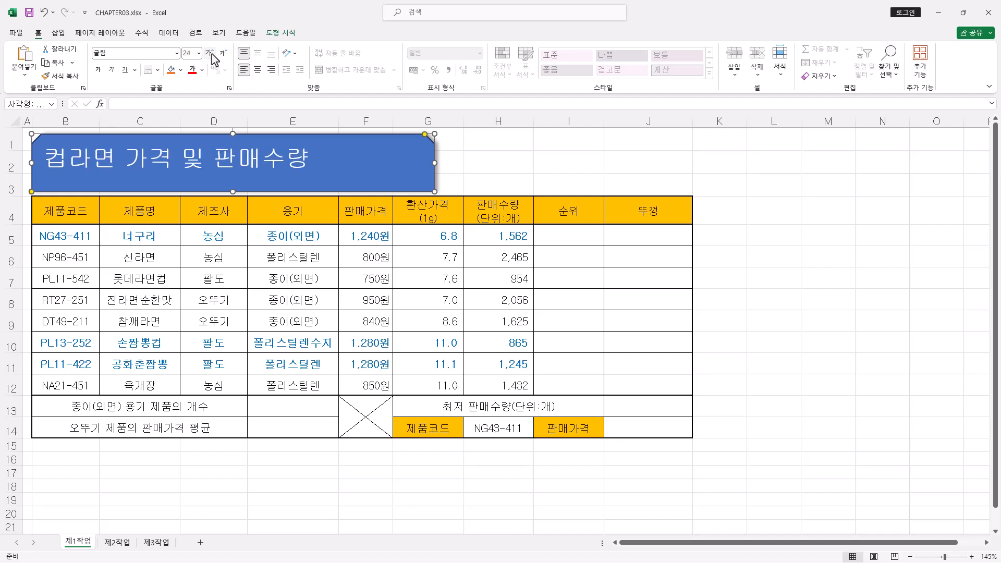
{"action": "left_click", "coordinate": [199, 53]}
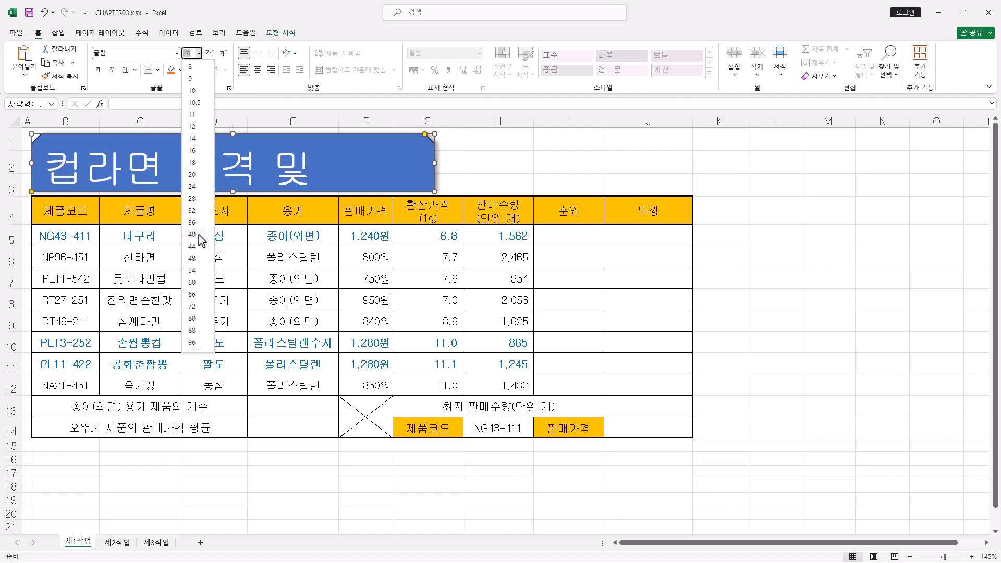
{"action": "left_click", "coordinate": [198, 53]}
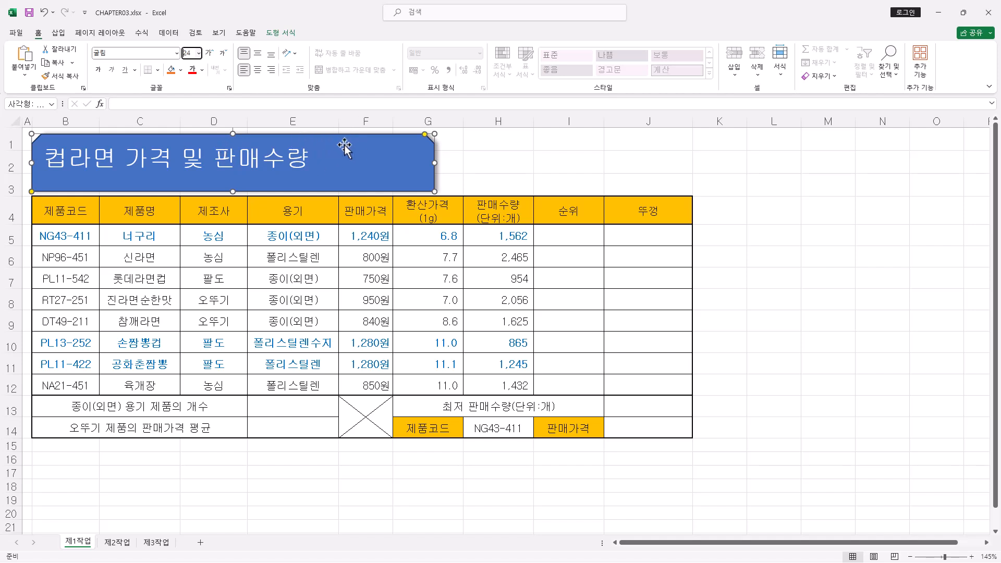
Make the title text black (검정, 텍스트 1) and bold.
{"action": "left_click", "coordinate": [202, 69]}
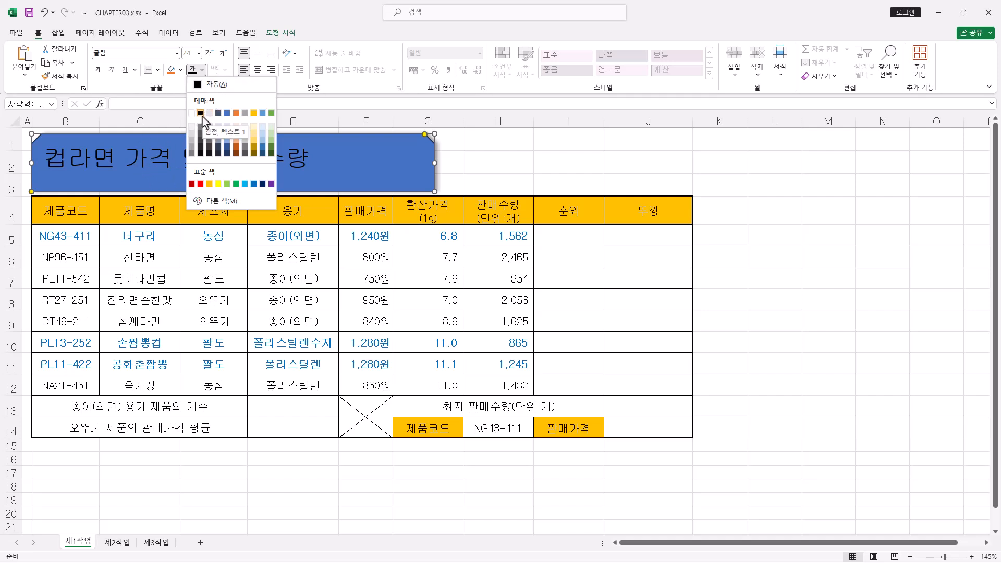
{"action": "left_click", "coordinate": [172, 138]}
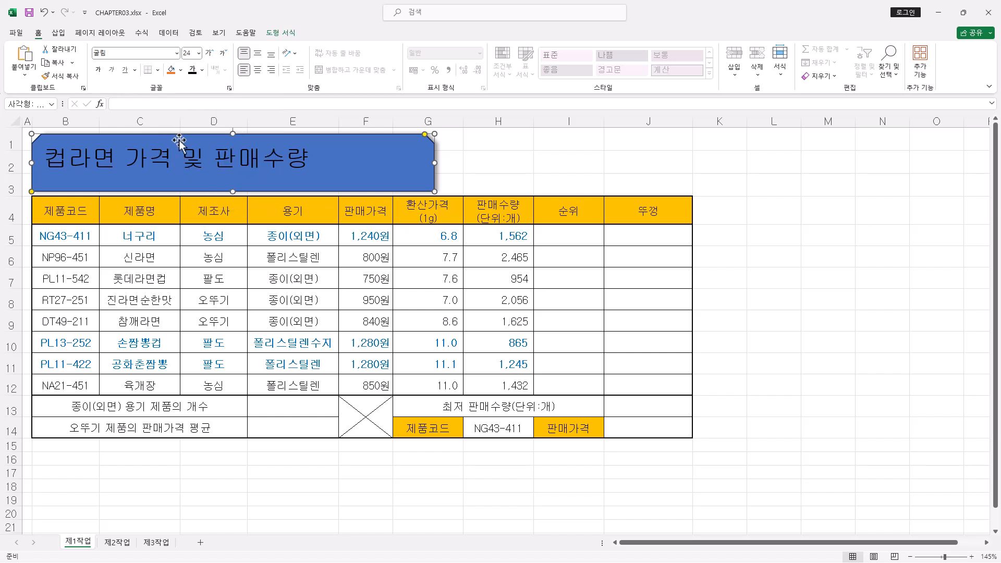
{"action": "left_click", "coordinate": [98, 72]}
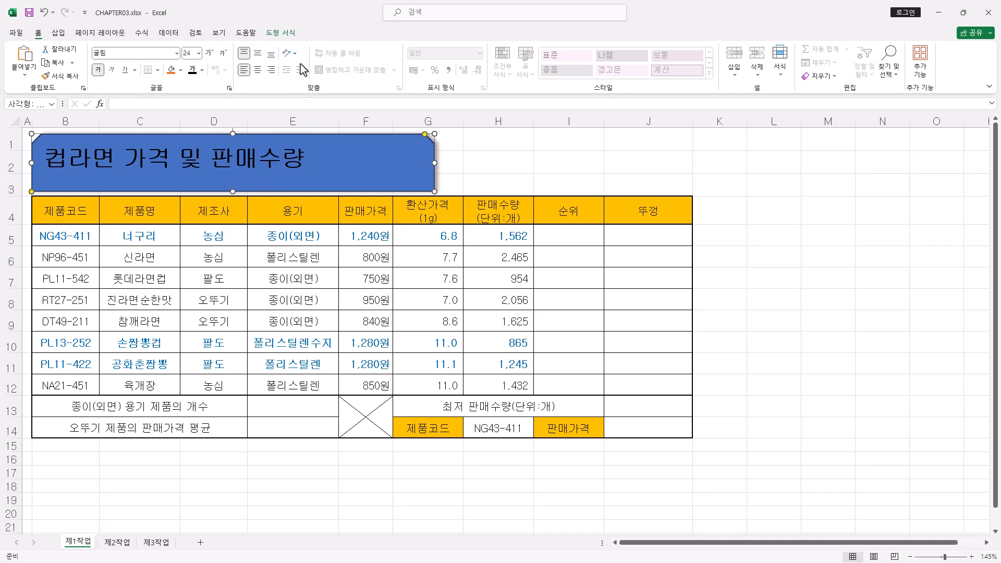
{"action": "left_click", "coordinate": [282, 32]}
{"action": "left_click", "coordinate": [420, 50]}
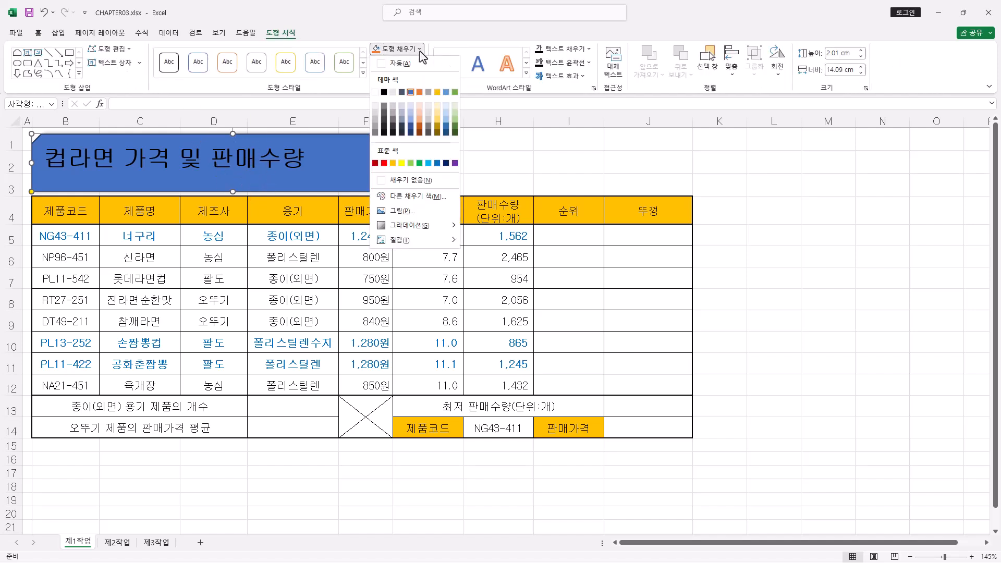
{"action": "left_click", "coordinate": [351, 20]}
{"action": "left_click", "coordinate": [39, 32]}
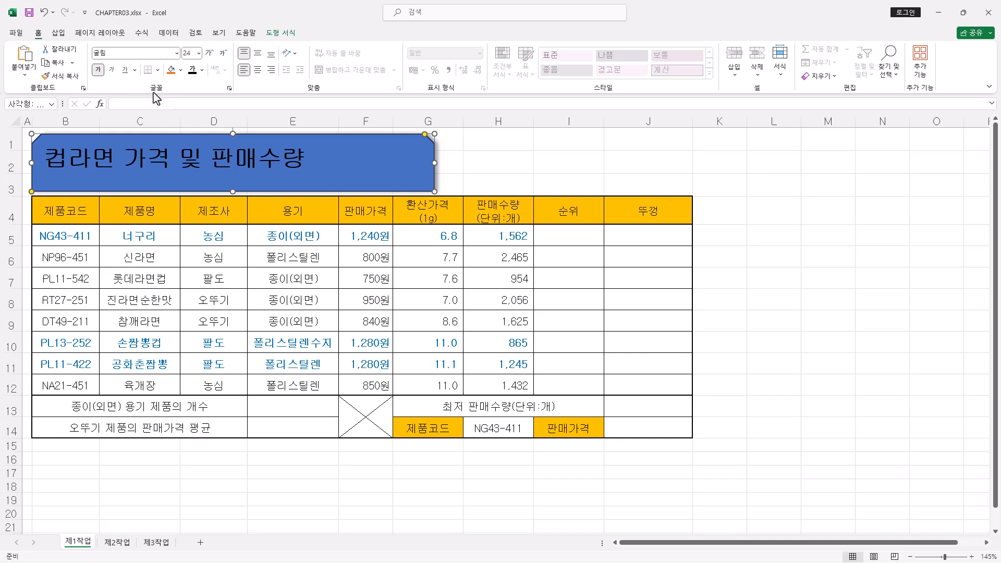
Fill the title shape with yellow and center its text both horizontally and vertically.
{"action": "left_click", "coordinate": [181, 71]}
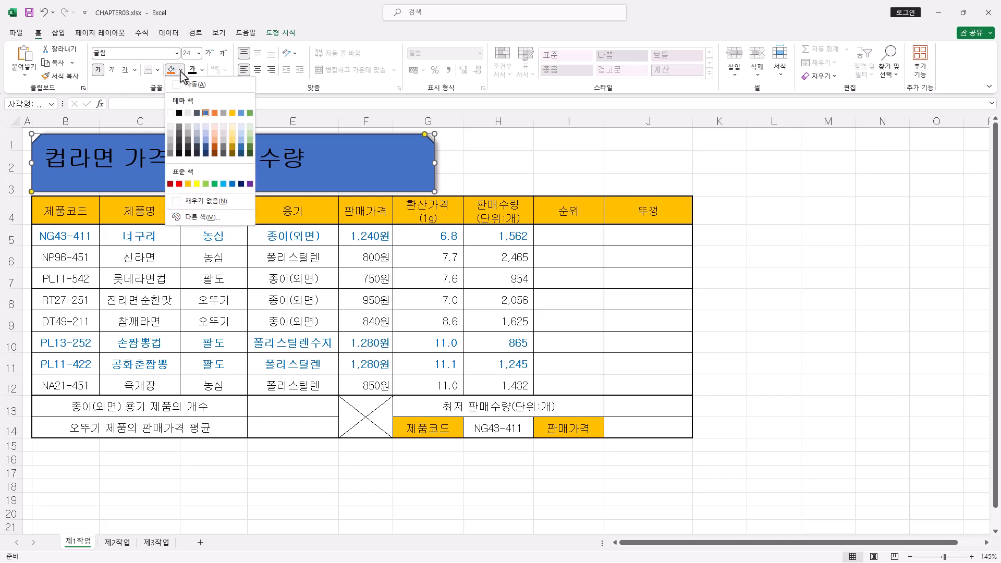
{"action": "left_click", "coordinate": [197, 183]}
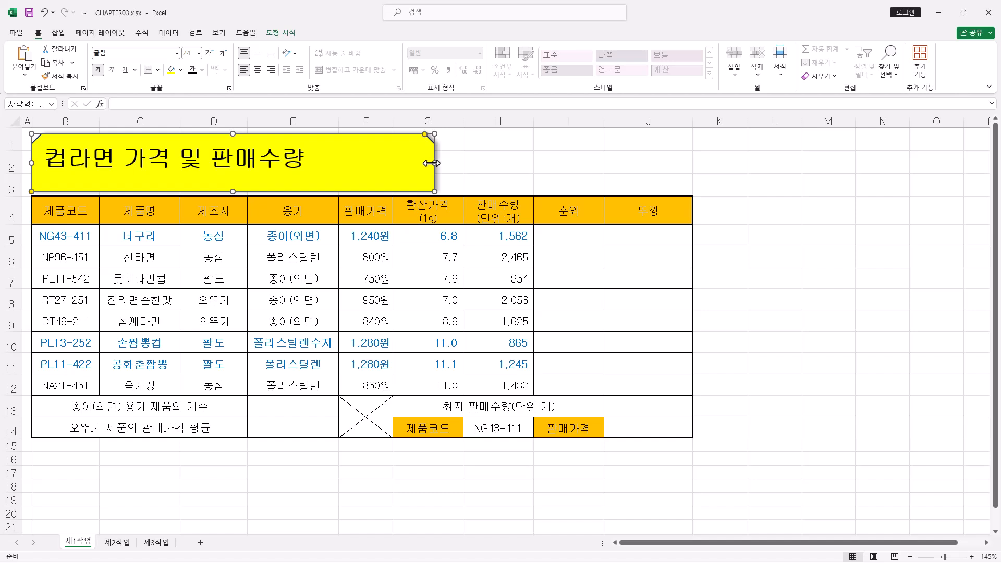
{"action": "left_click", "coordinate": [258, 71]}
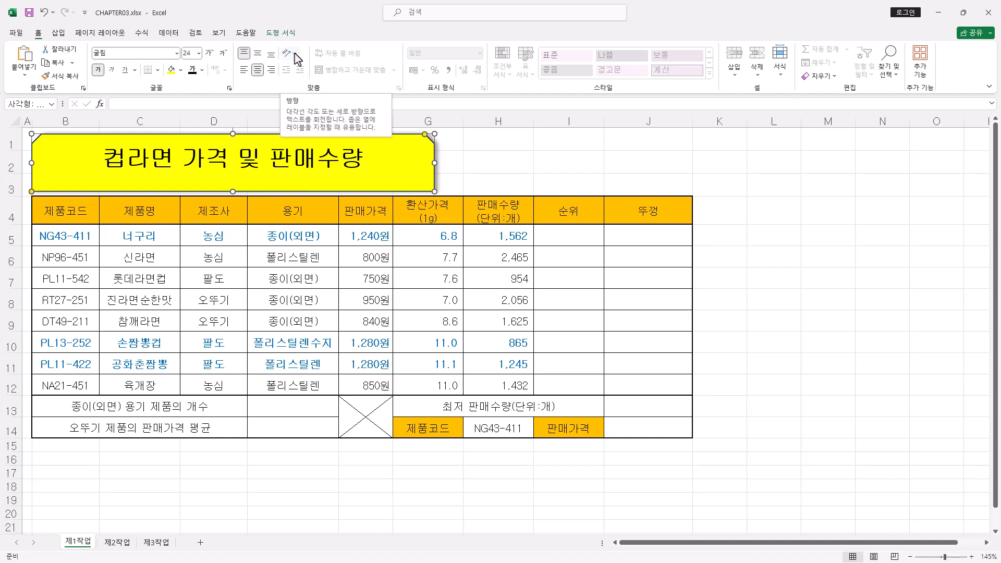
{"action": "left_click", "coordinate": [258, 56]}
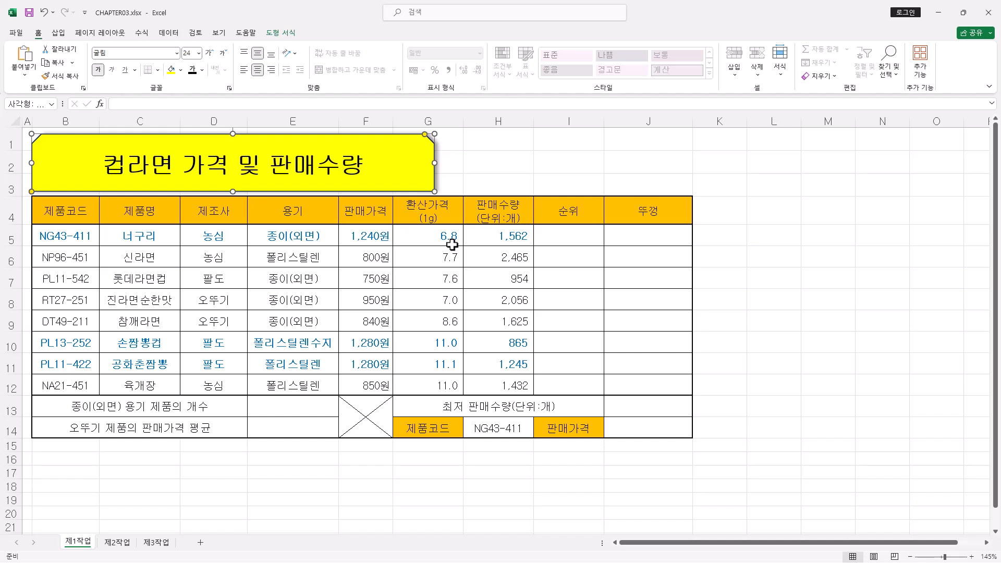
{"action": "left_click", "coordinate": [769, 467]}
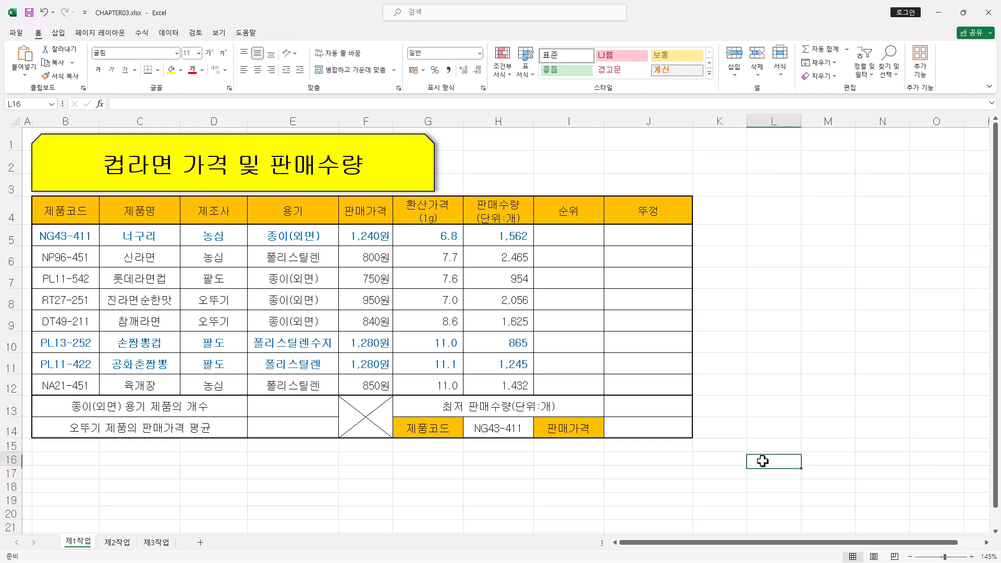
{"action": "scroll", "coordinate": [769, 467], "scroll_direction": "down", "scroll_amount": 1, "text": "ctrl"}
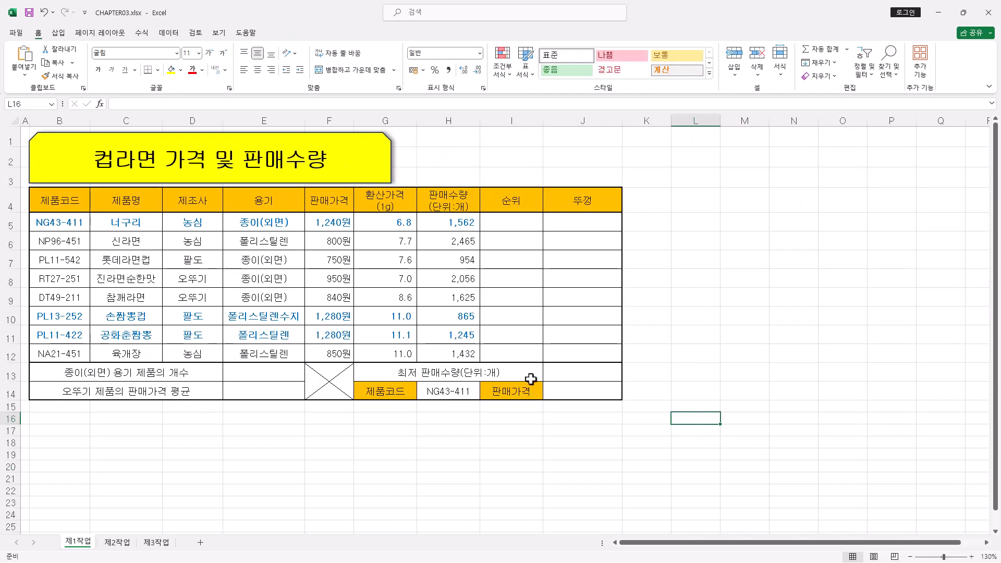
{"action": "left_click", "coordinate": [731, 428]}
{"action": "left_click", "coordinate": [704, 455]}
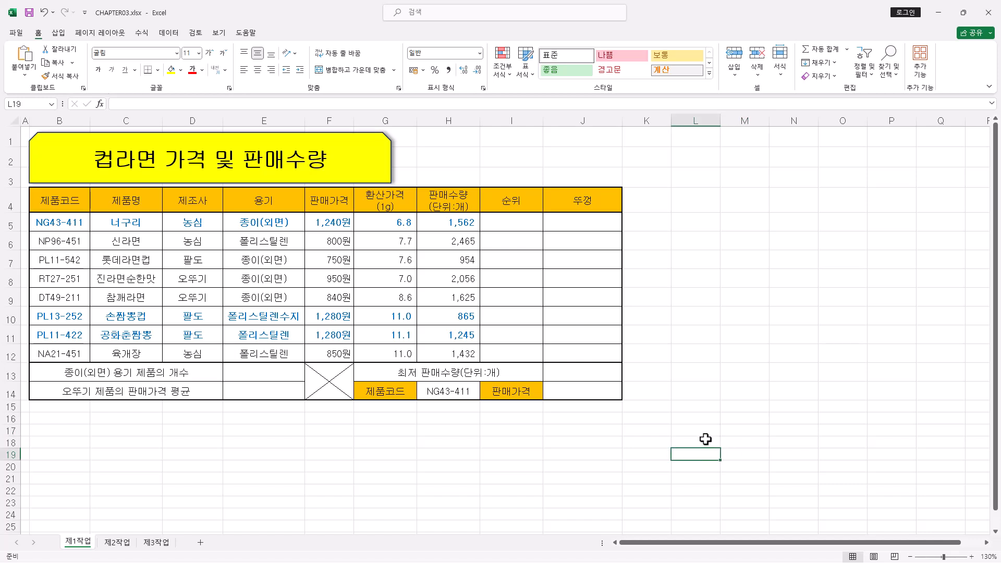
{"action": "left_click", "coordinate": [703, 433]}
{"action": "left_click", "coordinate": [699, 420]}
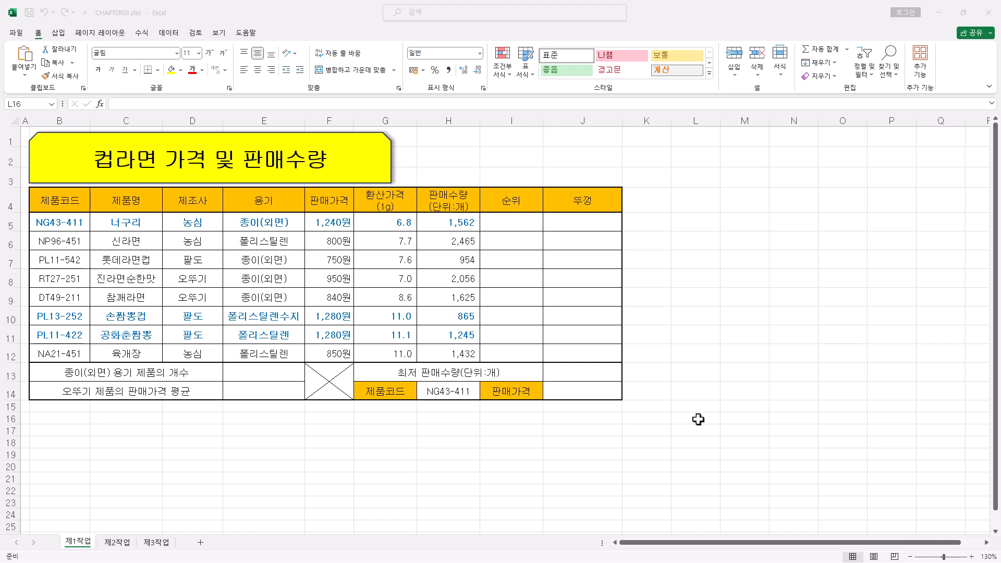
Merge and center cells L16:L17.
{"action": "left_click", "coordinate": [697, 420]}
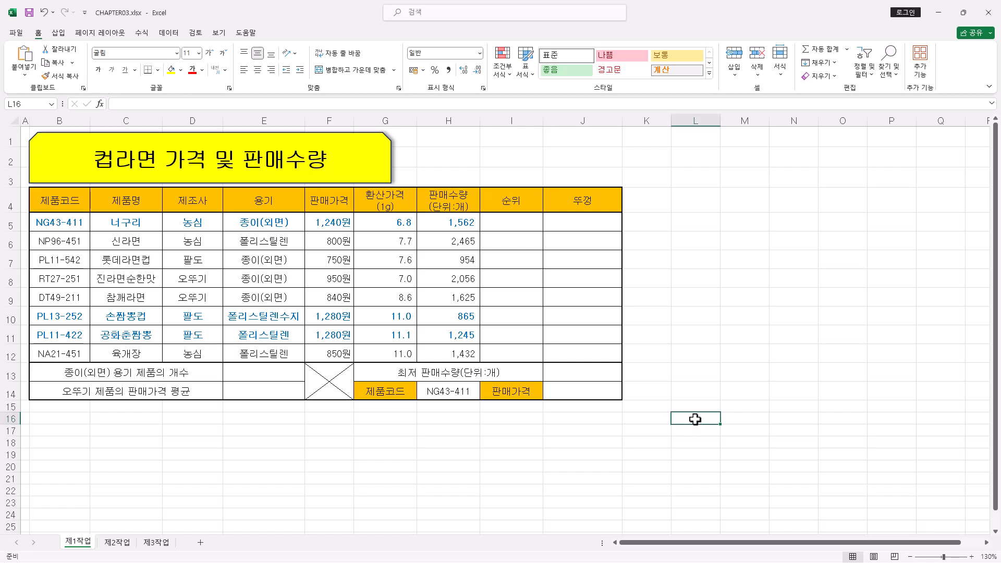
{"action": "left_click_drag", "start_coordinate": [695, 420], "coordinate": [695, 431]}
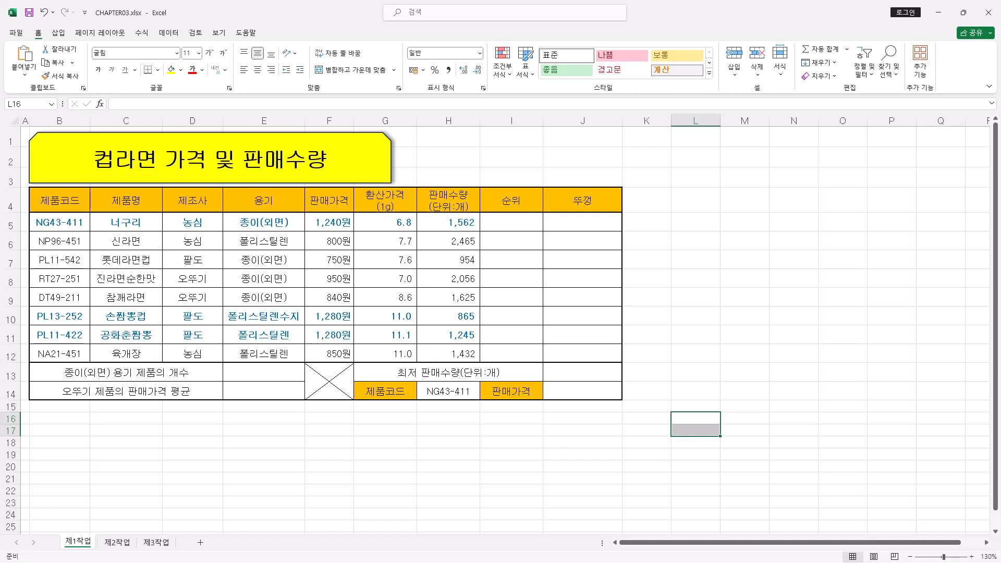
{"action": "left_click", "coordinate": [357, 71]}
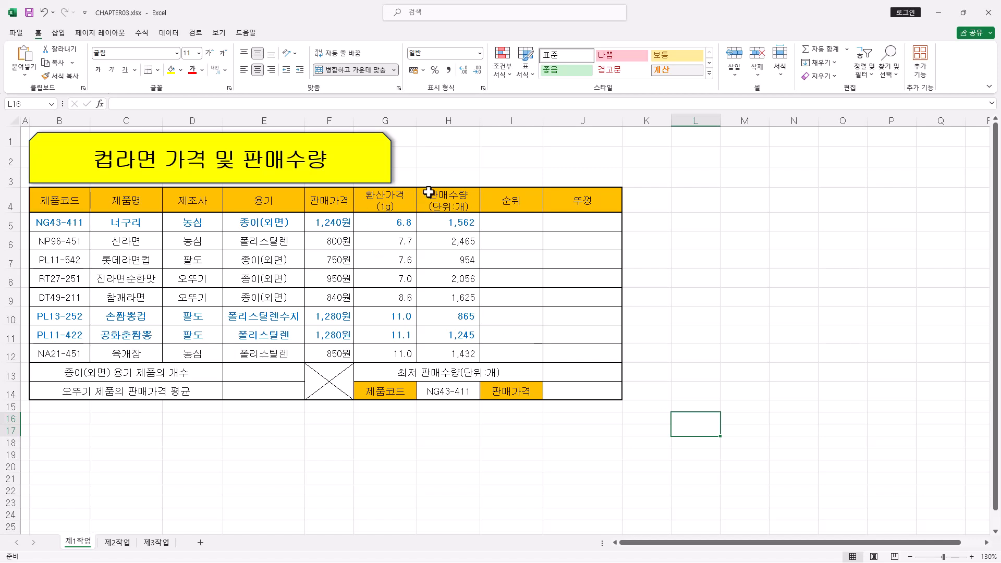
{"action": "type", "text": "결"}
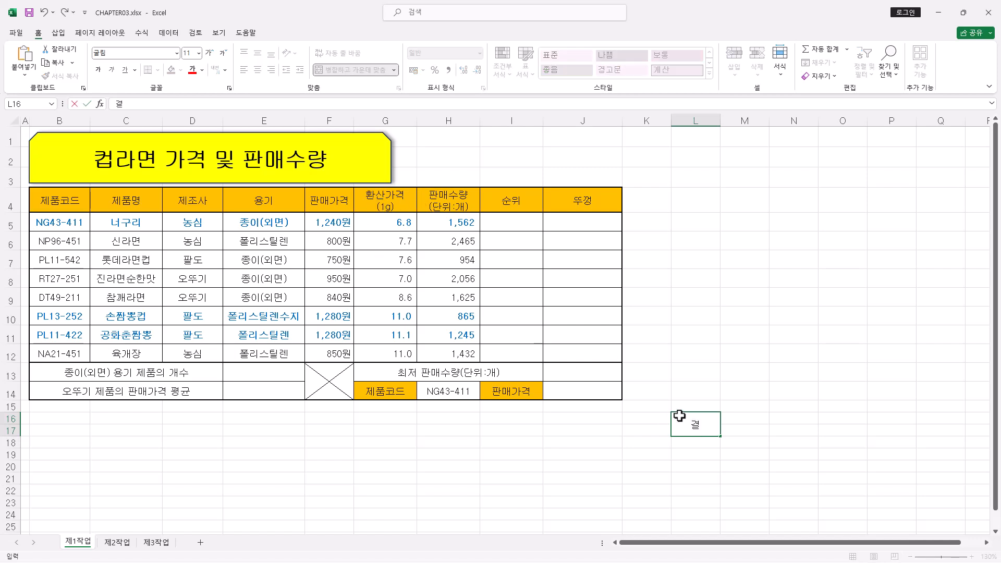
{"action": "key", "text": "Return"}
{"action": "type", "text": "재"}
{"action": "left_click_drag", "start_coordinate": [705, 415], "coordinate": [702, 442]}
{"action": "key", "text": "Escape"}
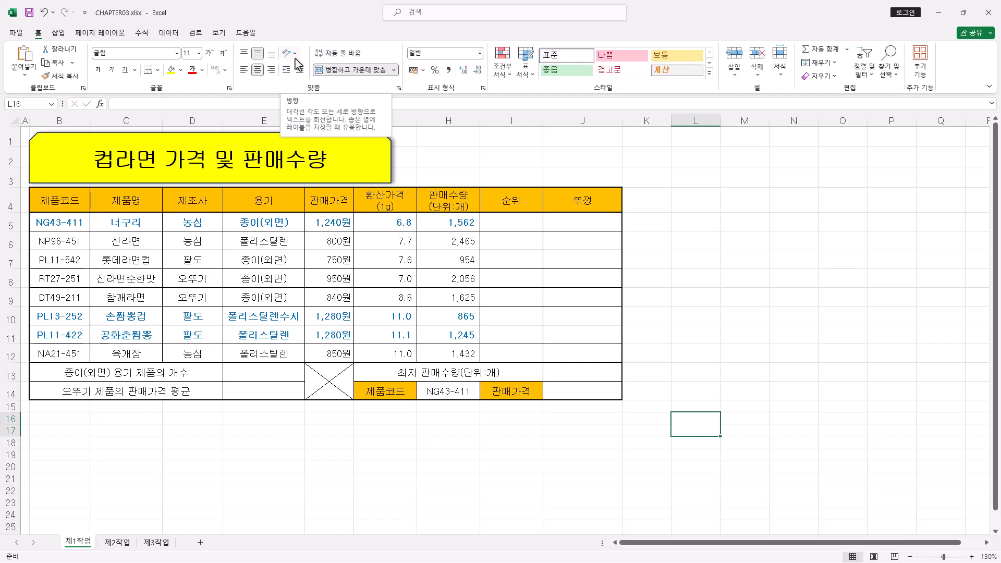
Set the merged cell L16:L17 to vertical text (세로 쓰기) and enter 결재 in it.
{"action": "left_click", "coordinate": [297, 55]}
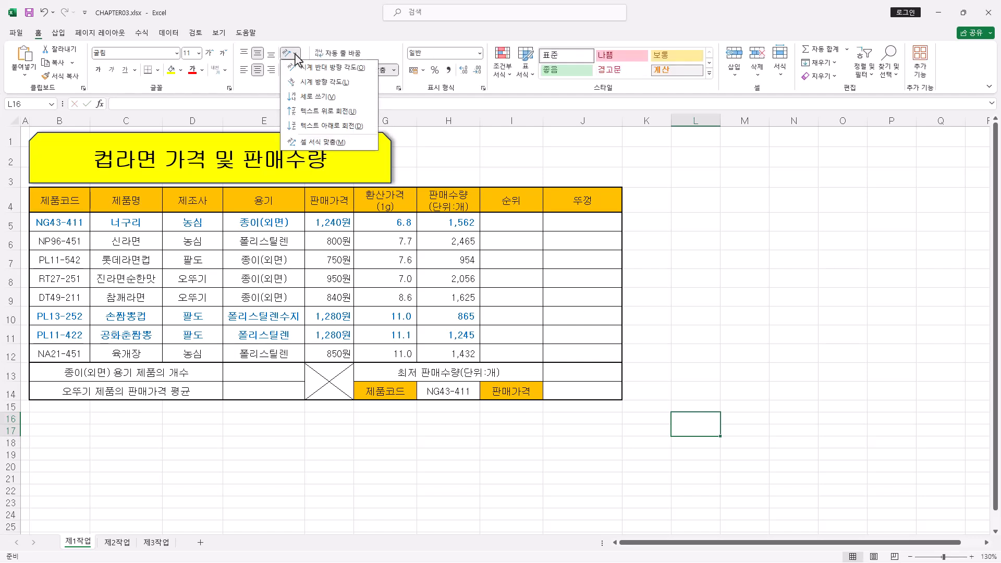
{"action": "left_click", "coordinate": [307, 99]}
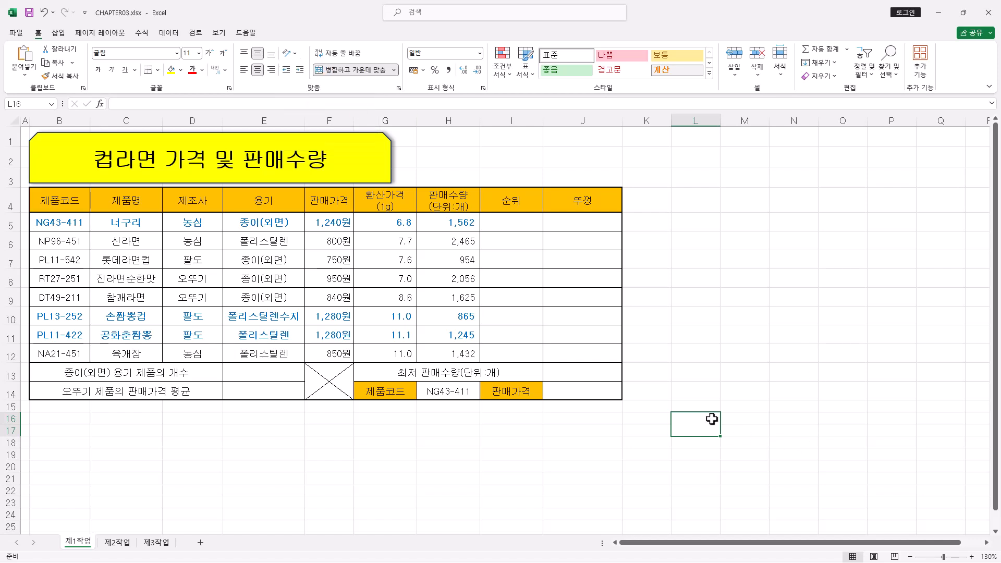
{"action": "type", "text": "결재"}
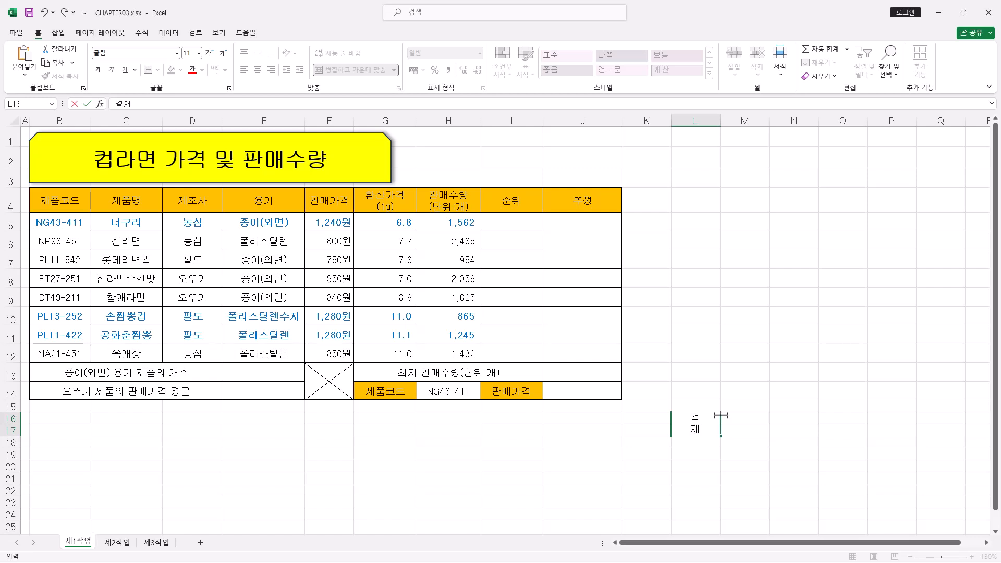
{"action": "key", "text": "ctrl+Return"}
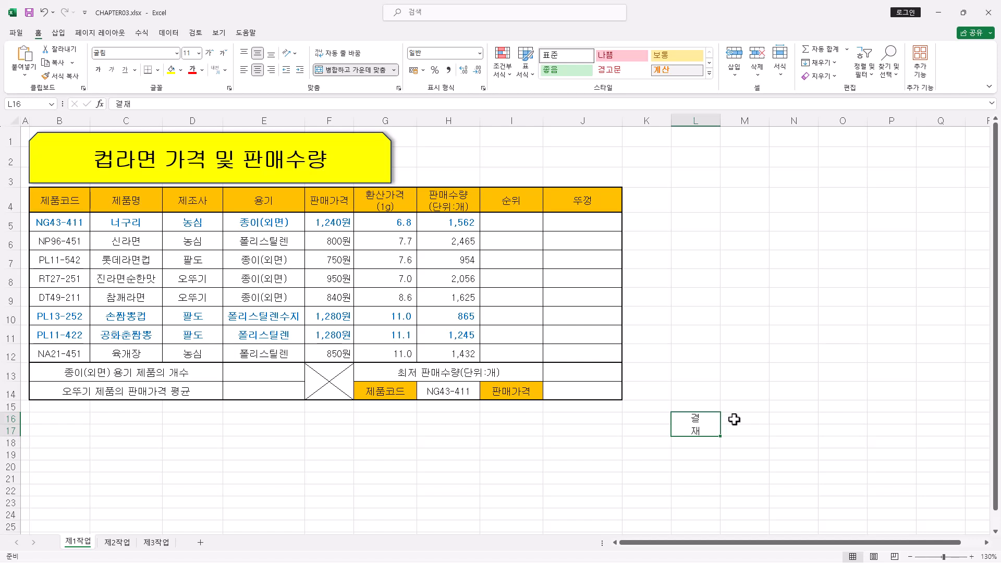
Enter the approval-box headings 담당, 팀장 and 대표 in cells M16:O16.
{"action": "left_click", "coordinate": [735, 420]}
{"action": "left_click_drag", "start_coordinate": [734, 419], "coordinate": [842, 418]}
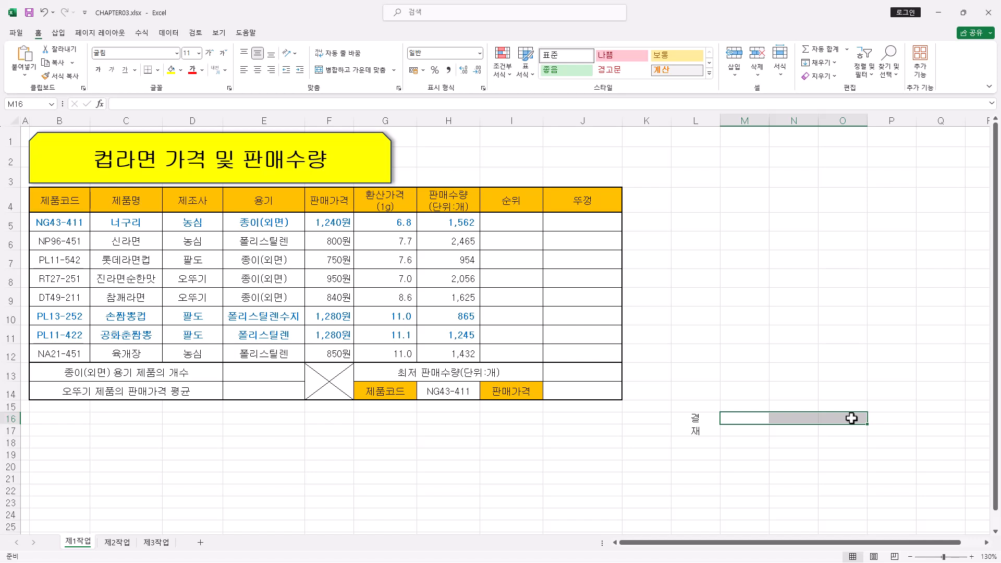
{"action": "type", "text": "담당"}
{"action": "key", "text": "Return"}
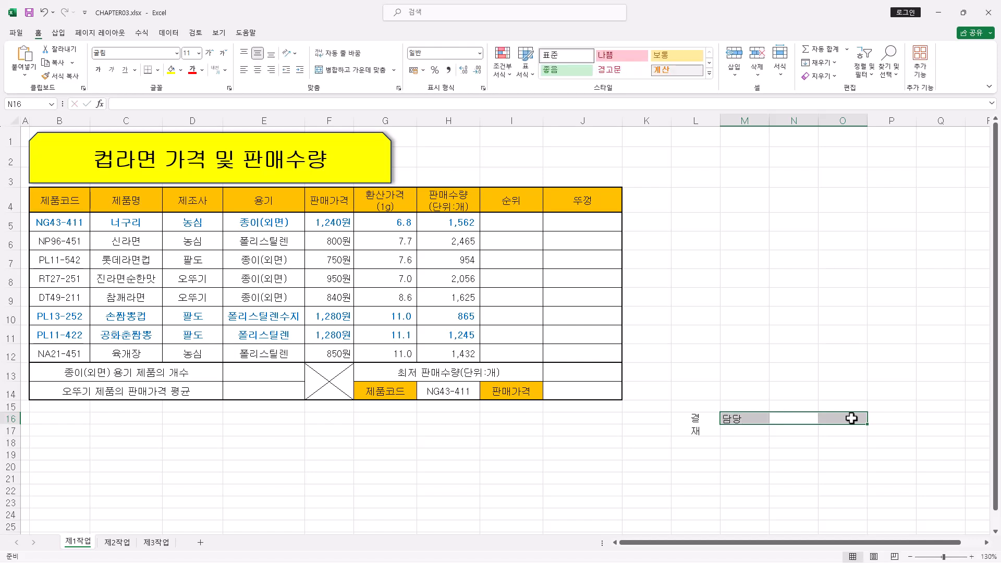
{"action": "type", "text": "팀장"}
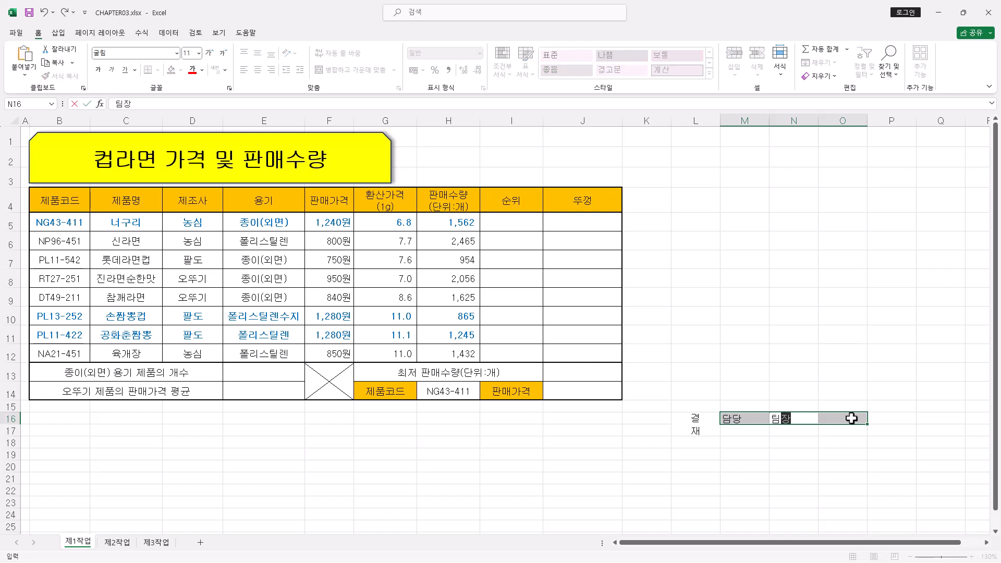
{"action": "key", "text": "Return"}
{"action": "type", "text": "대표"}
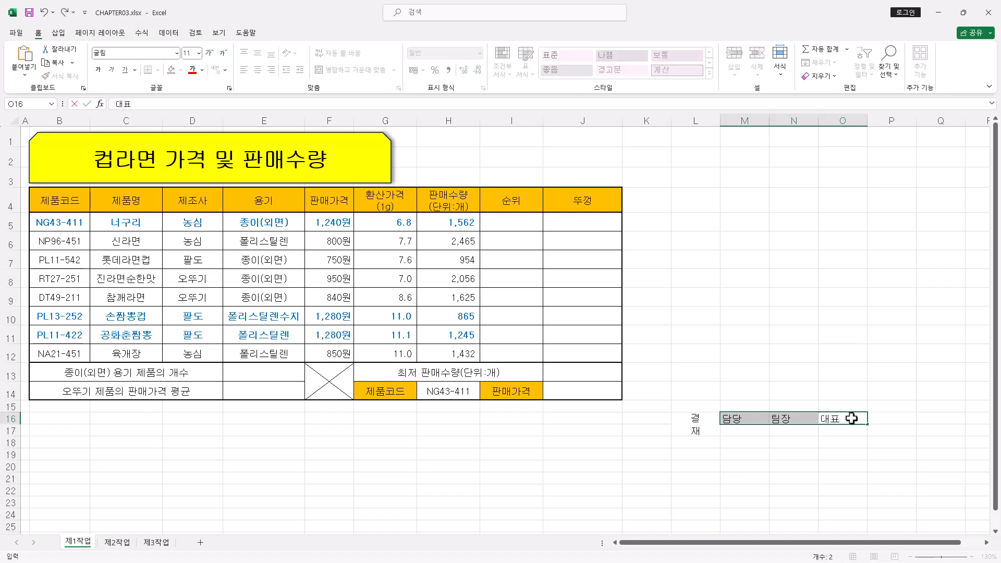
{"action": "key", "text": "Return"}
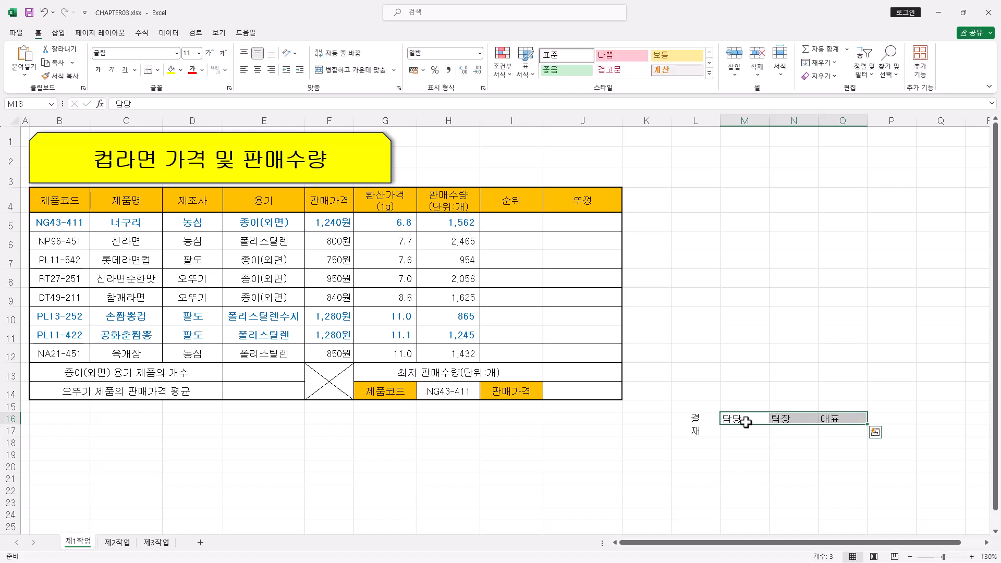
Increase the height of row 17 to make room for signatures under the approval headings.
{"action": "left_click", "coordinate": [678, 420]}
{"action": "left_click_drag", "start_coordinate": [739, 431], "coordinate": [836, 430]}
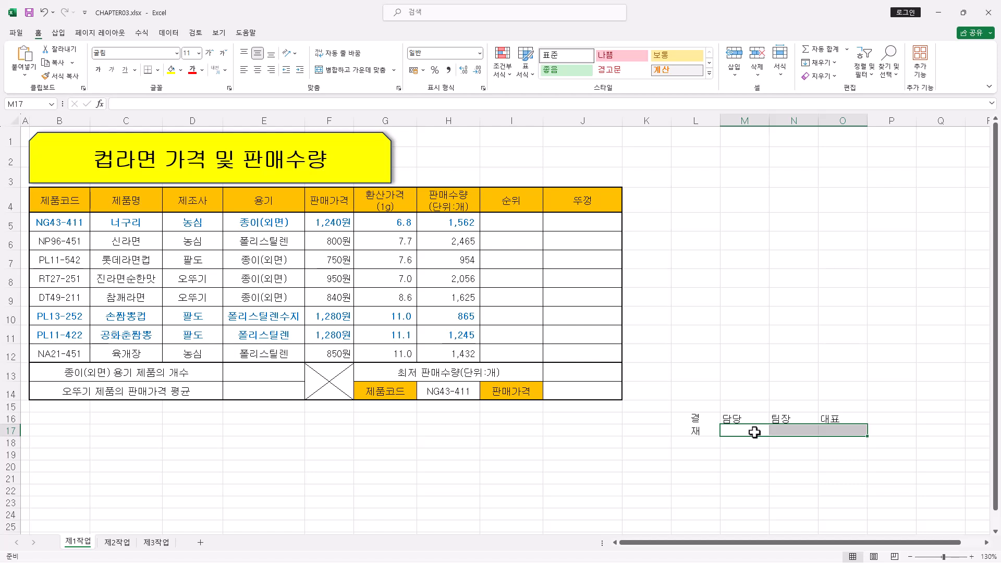
{"action": "left_click", "coordinate": [758, 431]}
{"action": "left_click_drag", "start_coordinate": [15, 436], "coordinate": [12, 449]}
Center the contents of L16:O17 horizontally and apply all borders (모든 테두리) to the range.
{"action": "left_click_drag", "start_coordinate": [696, 418], "coordinate": [845, 424]}
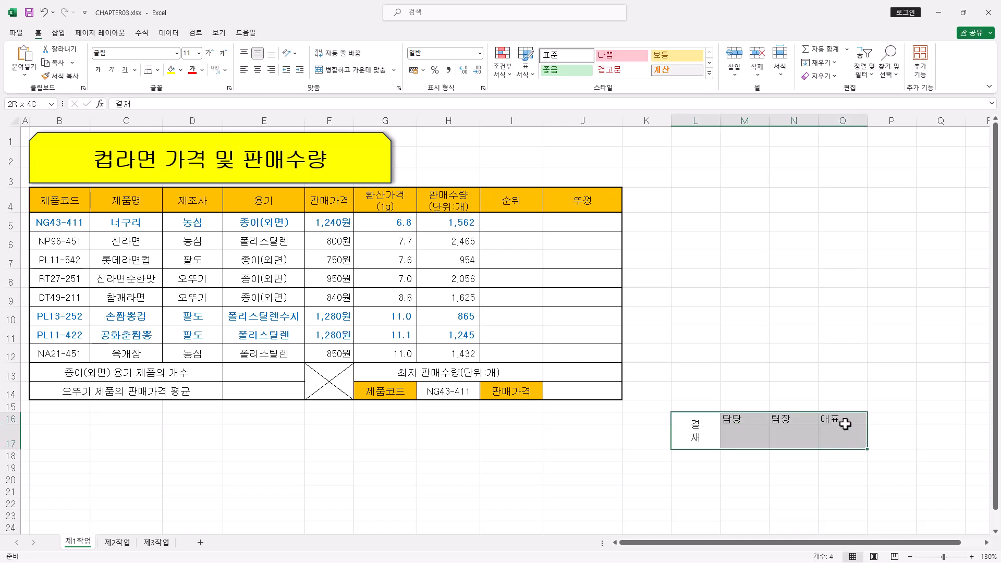
{"action": "left_click_drag", "start_coordinate": [845, 424], "coordinate": [845, 424]}
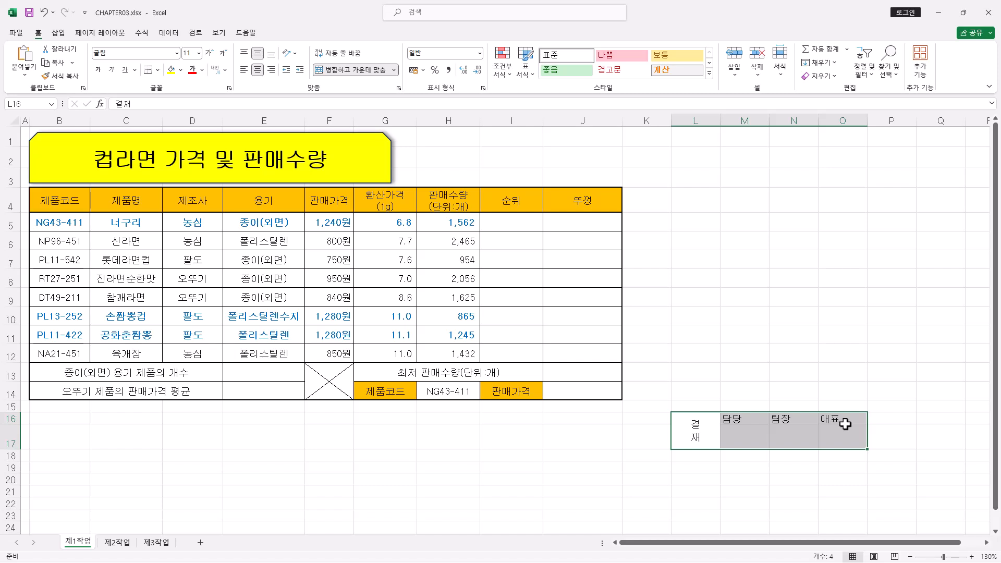
{"action": "left_click", "coordinate": [258, 73]}
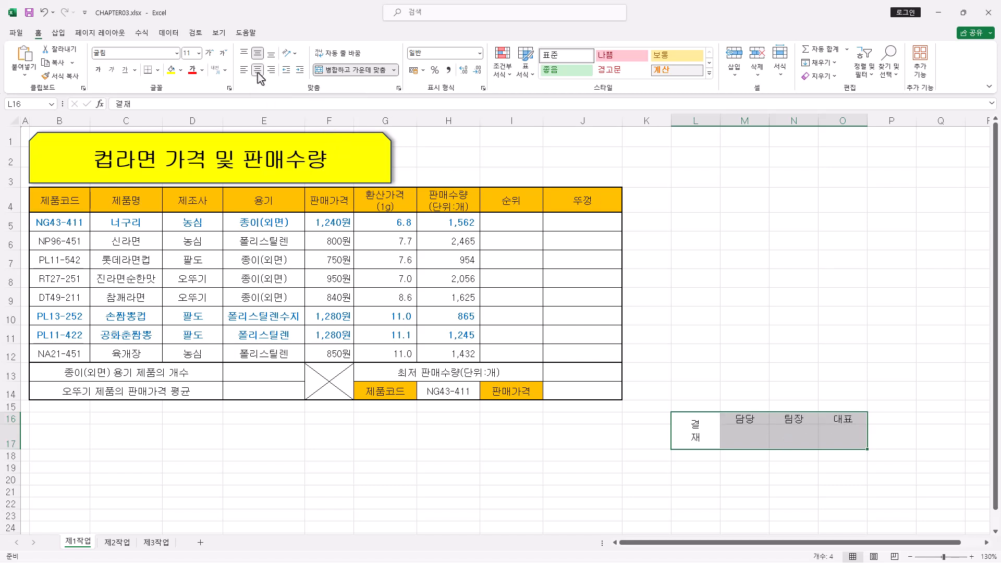
{"action": "left_click", "coordinate": [159, 71]}
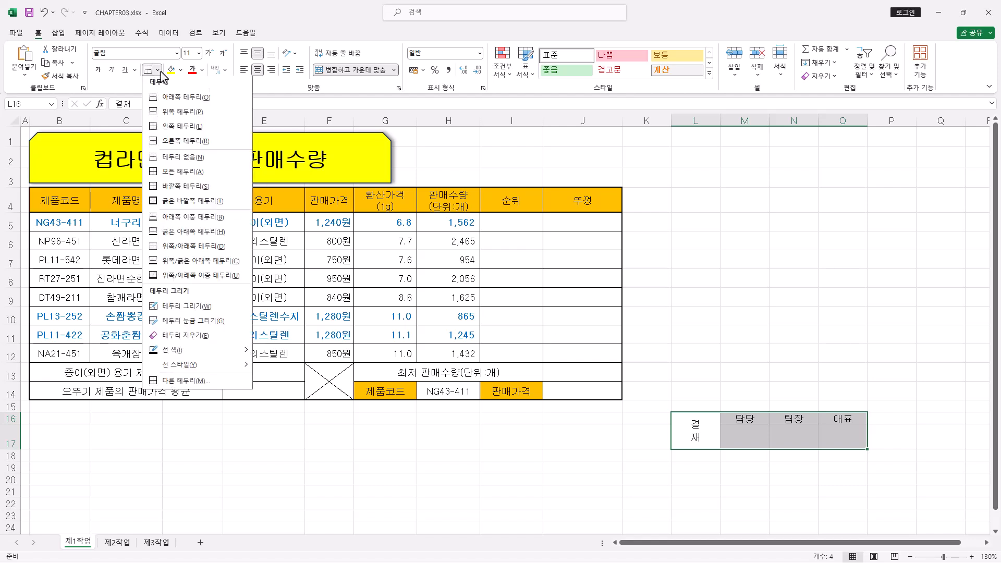
{"action": "left_click", "coordinate": [178, 173]}
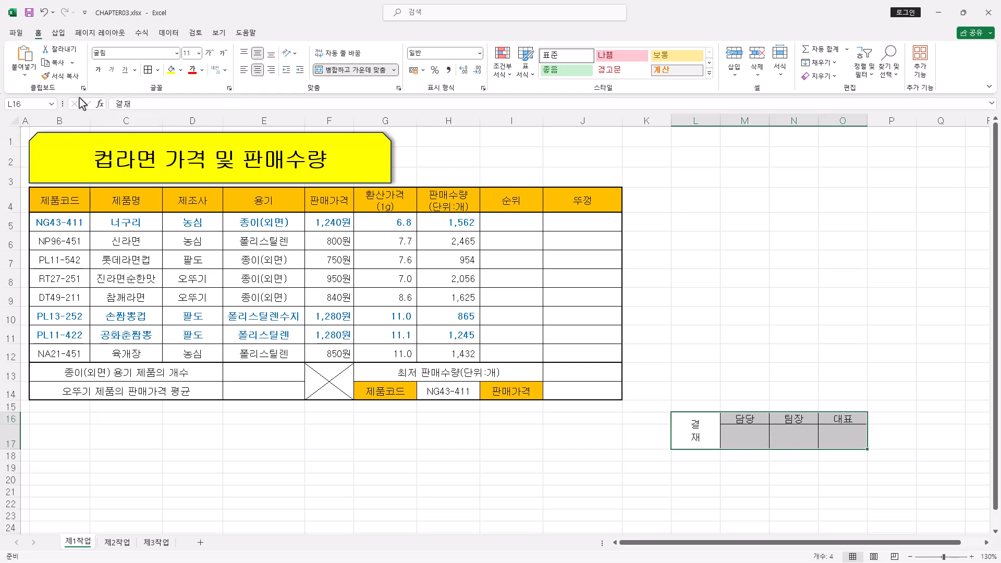
Copy the approval box L16:O17 as a picture, as shown on screen in picture format, and paste it onto the sheet.
{"action": "left_click", "coordinate": [73, 63]}
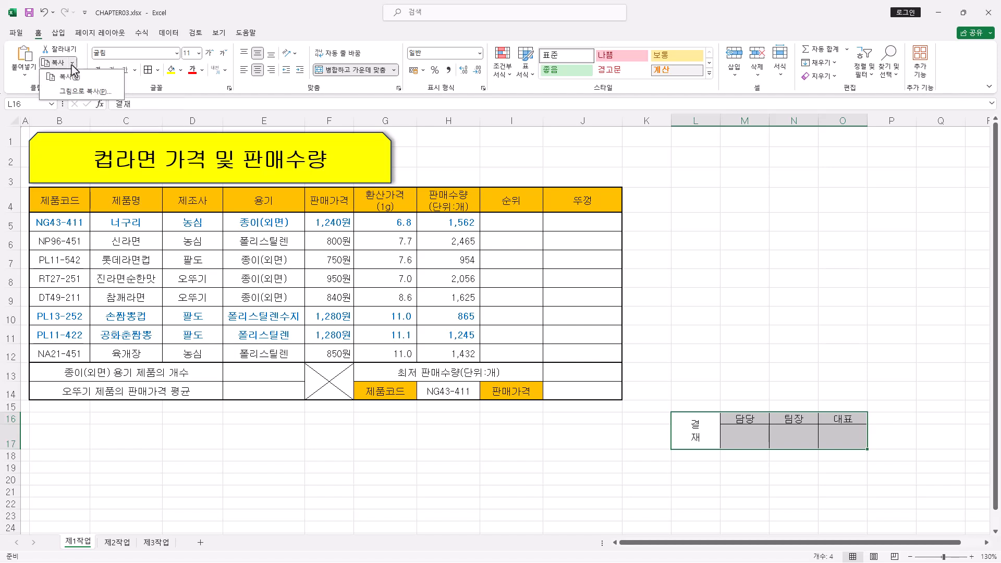
{"action": "left_click", "coordinate": [82, 92]}
{"action": "left_click_drag", "start_coordinate": [469, 322], "coordinate": [674, 271]}
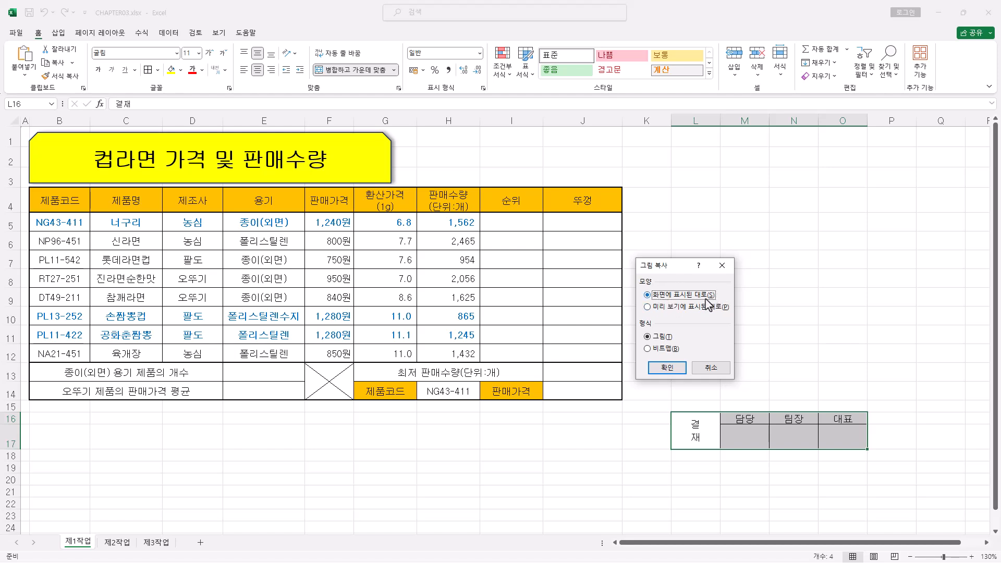
{"action": "left_click", "coordinate": [668, 367]}
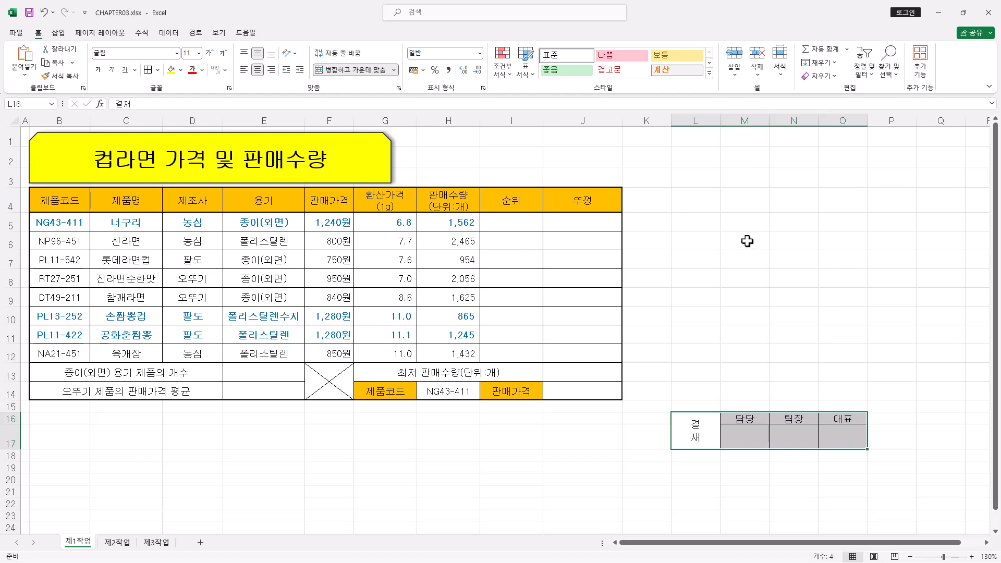
{"action": "key", "text": "ctrl+v"}
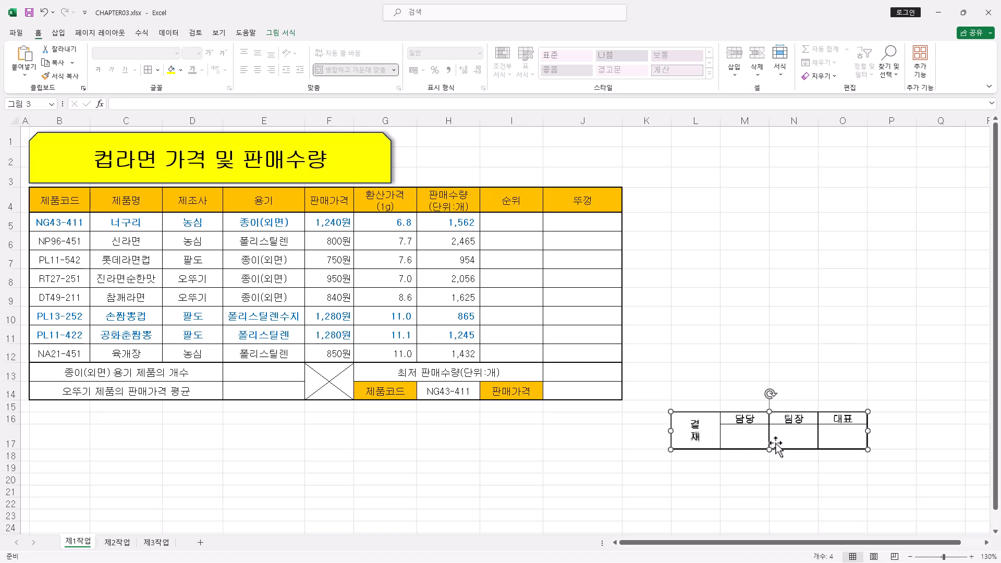
Move the pasted approval-box picture beside the title above the table and resize it to fit over H1:J3.
{"action": "left_click_drag", "start_coordinate": [769, 442], "coordinate": [513, 161]}
{"action": "left_click_drag", "start_coordinate": [611, 172], "coordinate": [611, 175]}
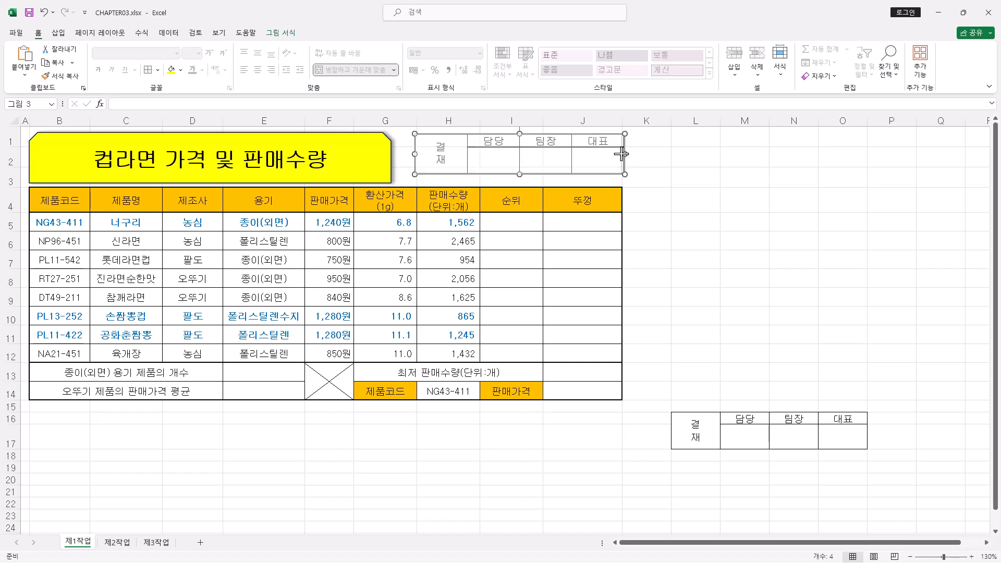
{"action": "left_click_drag", "start_coordinate": [520, 174], "coordinate": [543, 184]}
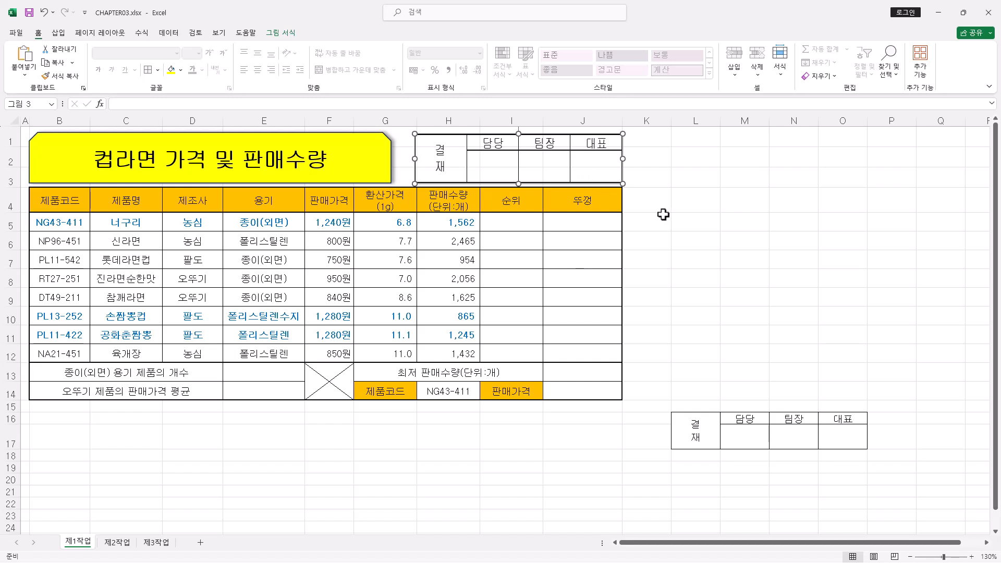
{"action": "key", "text": "Left"}
{"action": "key", "text": "Right"}
{"action": "key", "text": "Up"}
{"action": "key", "text": "Up"}
{"action": "key", "text": "Up"}
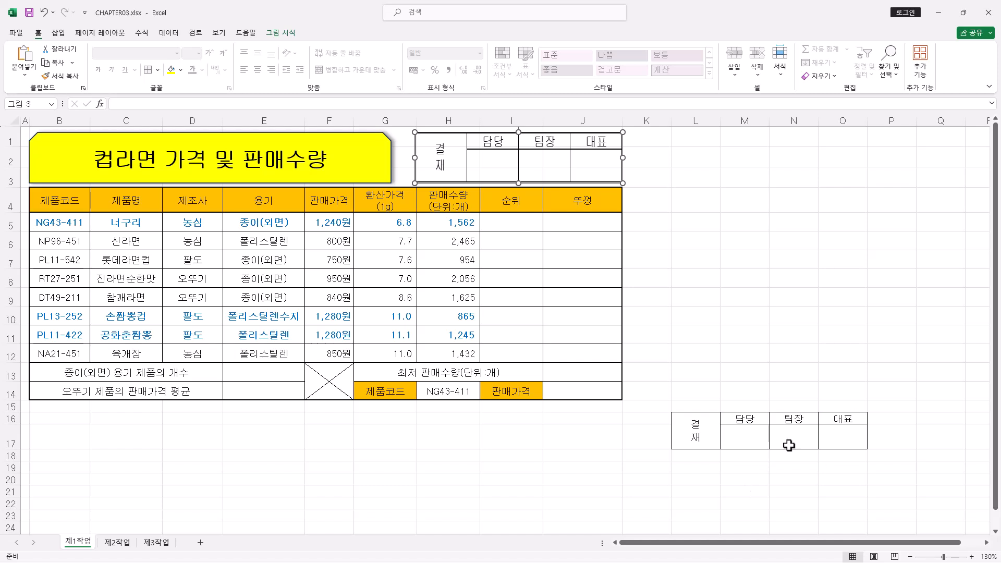
Clear the original approval box in L16:O17 and delete columns L:O.
{"action": "left_click_drag", "start_coordinate": [702, 430], "coordinate": [845, 430]}
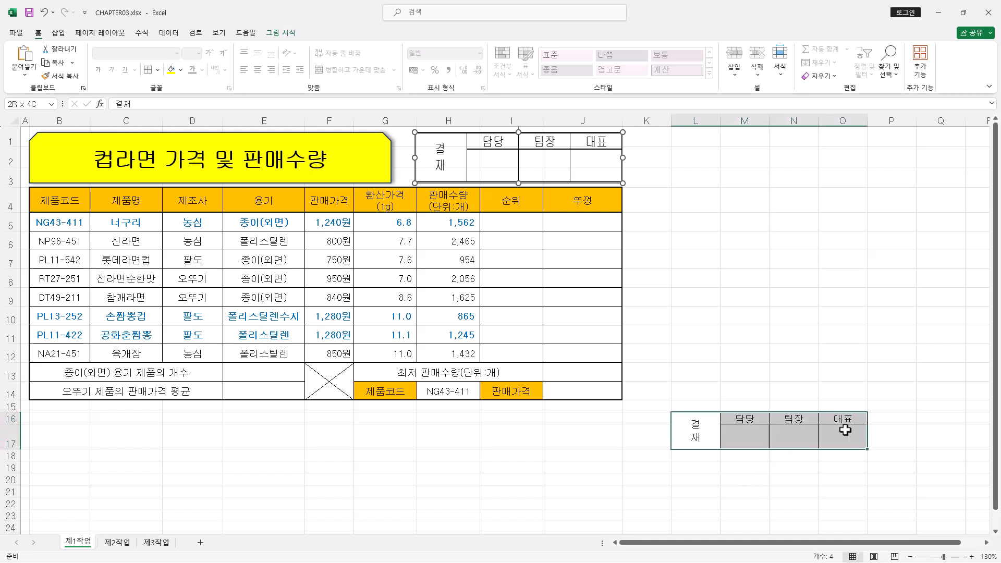
{"action": "key", "text": "Delete"}
{"action": "left_click", "coordinate": [806, 477]}
{"action": "left_click_drag", "start_coordinate": [702, 428], "coordinate": [833, 428]}
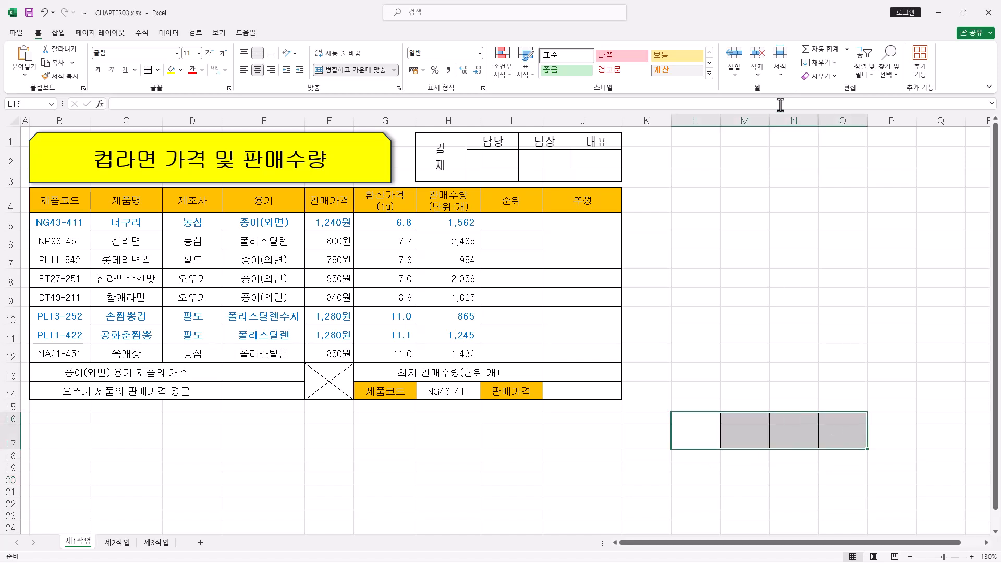
{"action": "left_click_drag", "start_coordinate": [702, 120], "coordinate": [852, 119]}
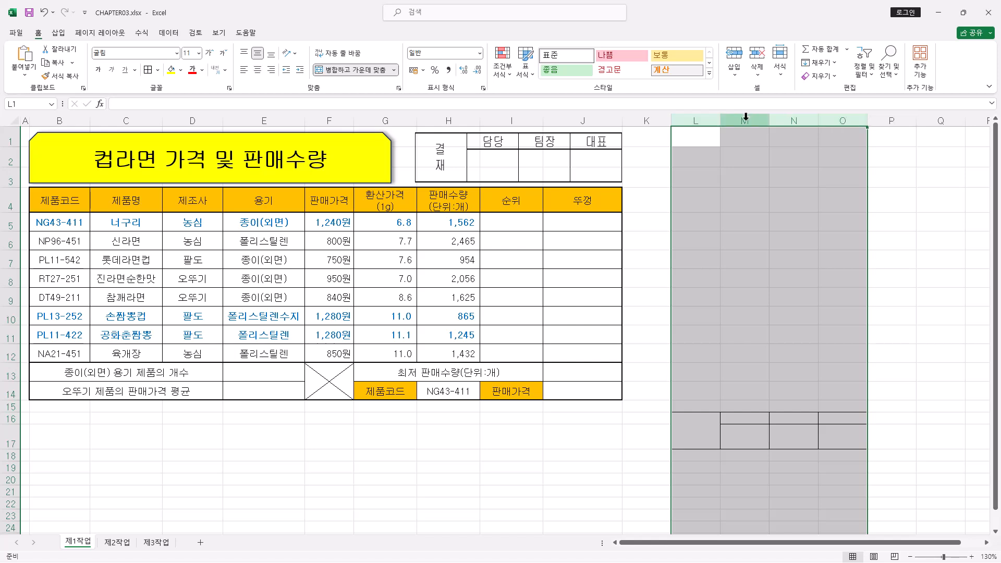
{"action": "right_click", "coordinate": [700, 122]}
{"action": "left_click", "coordinate": [727, 241]}
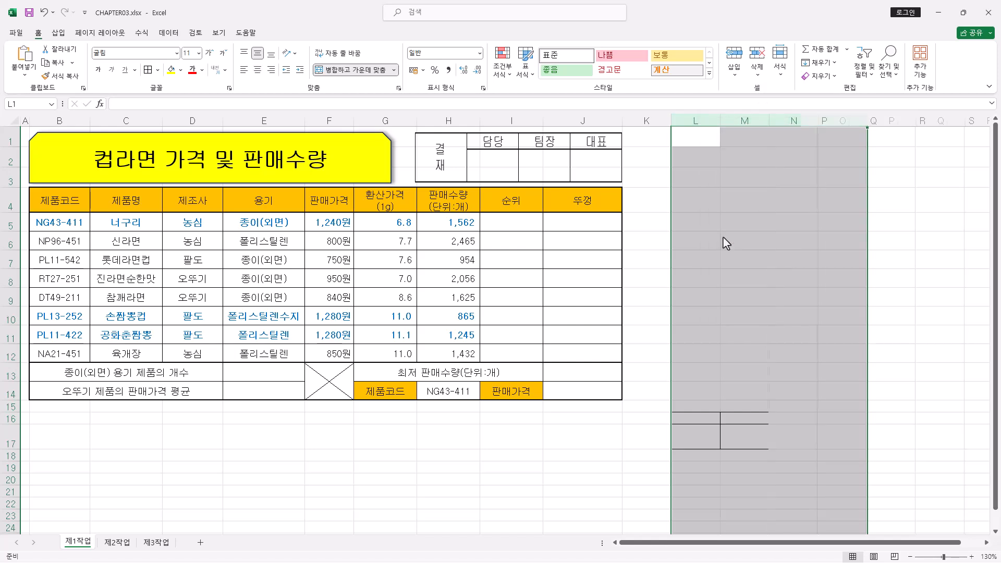
Delete row 17, the enlarged row left over from the original approval box.
{"action": "left_click", "coordinate": [8, 445]}
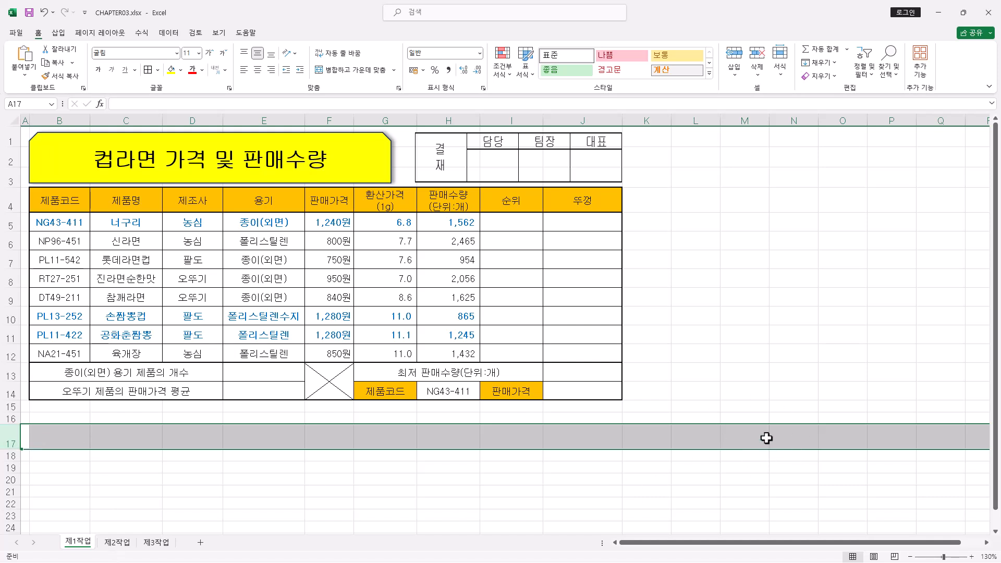
{"action": "right_click", "coordinate": [11, 441]}
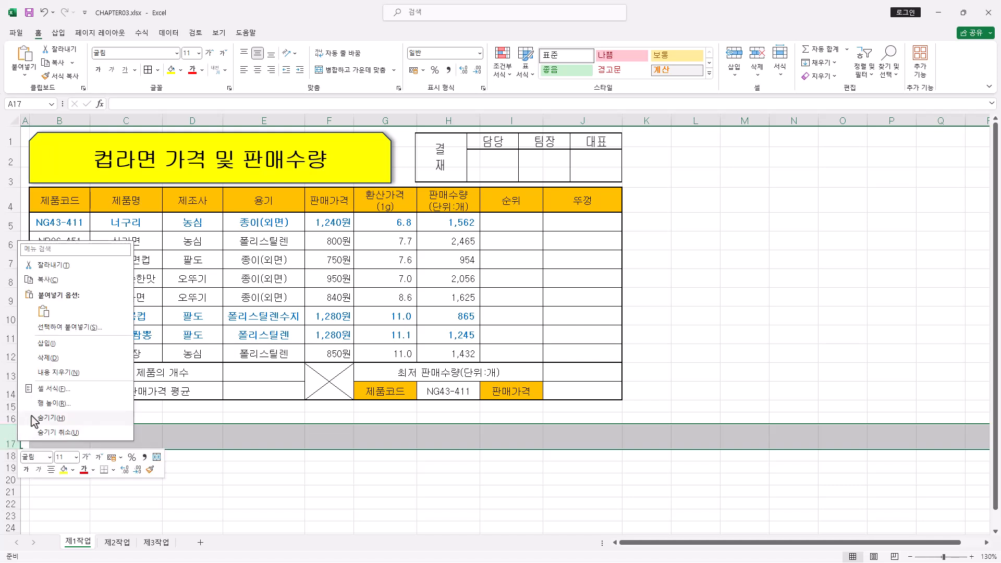
{"action": "left_click", "coordinate": [56, 359]}
{"action": "left_click", "coordinate": [626, 429]}
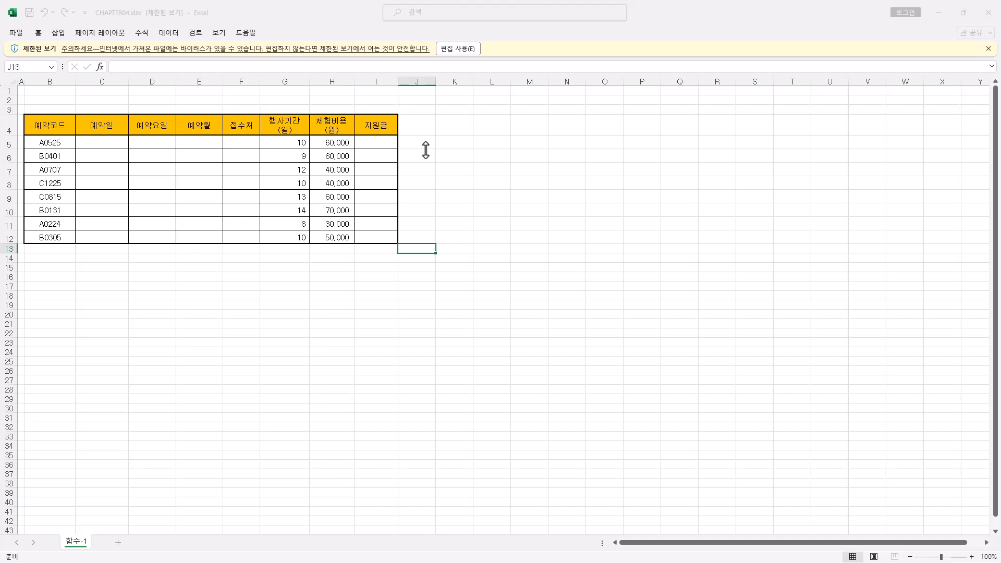
Switch to CHAPTER04.xlsx and enable editing of the protected workbook.
{"action": "left_click", "coordinate": [469, 50]}
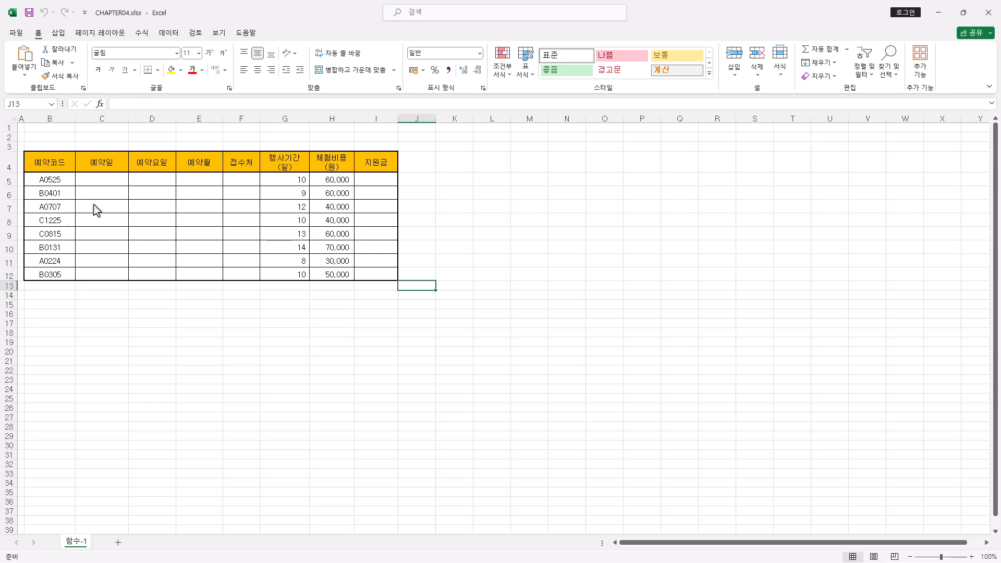
Examine the empty 예약일 and 예약요일 columns and the 행사기간 and 체험비용 cells of the reservation table.
{"action": "left_click", "coordinate": [120, 182]}
{"action": "type", "text": "1"}
{"action": "key", "text": "BackSpace"}
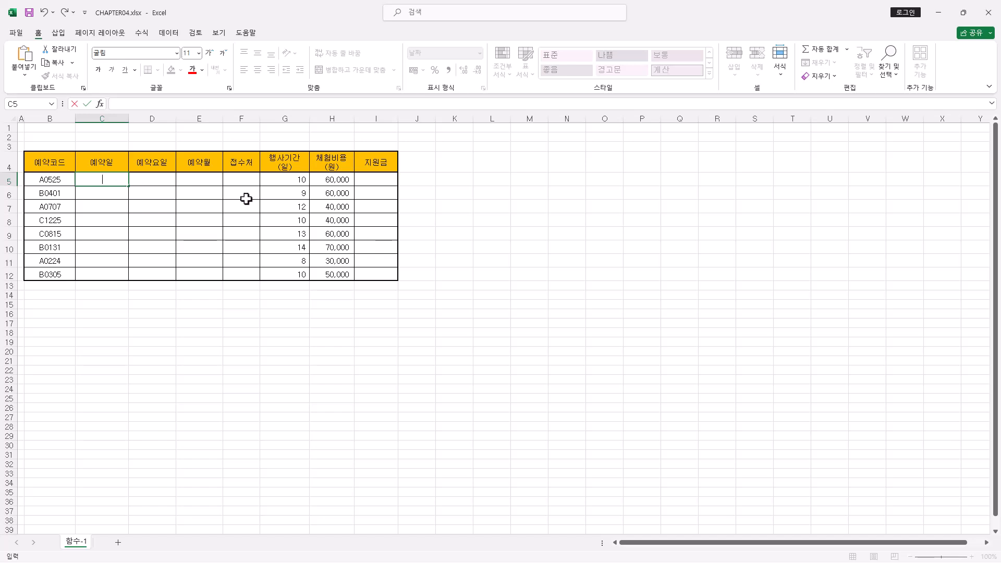
{"action": "left_click", "coordinate": [335, 179]}
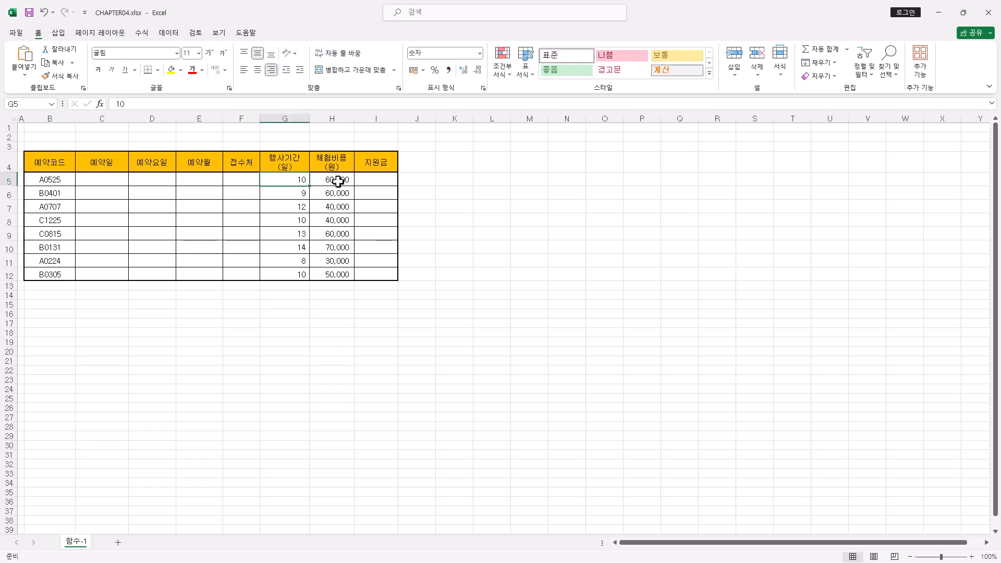
{"action": "left_click", "coordinate": [291, 194]}
{"action": "left_click", "coordinate": [332, 194]}
{"action": "left_click", "coordinate": [299, 202]}
{"action": "left_click", "coordinate": [345, 206]}
{"action": "left_click", "coordinate": [336, 224]}
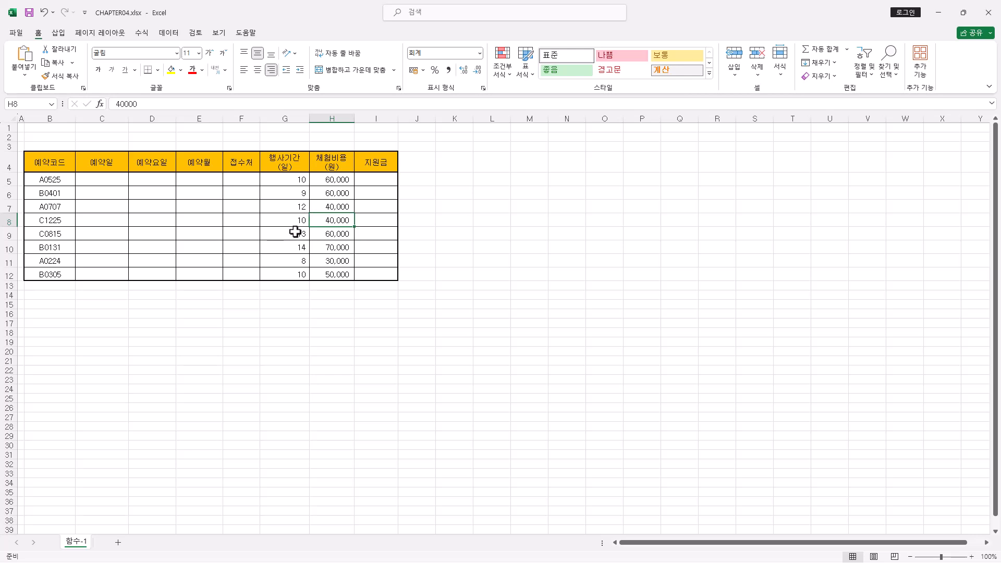
{"action": "left_click", "coordinate": [103, 183]}
{"action": "left_click", "coordinate": [108, 194]}
{"action": "left_click", "coordinate": [107, 180]}
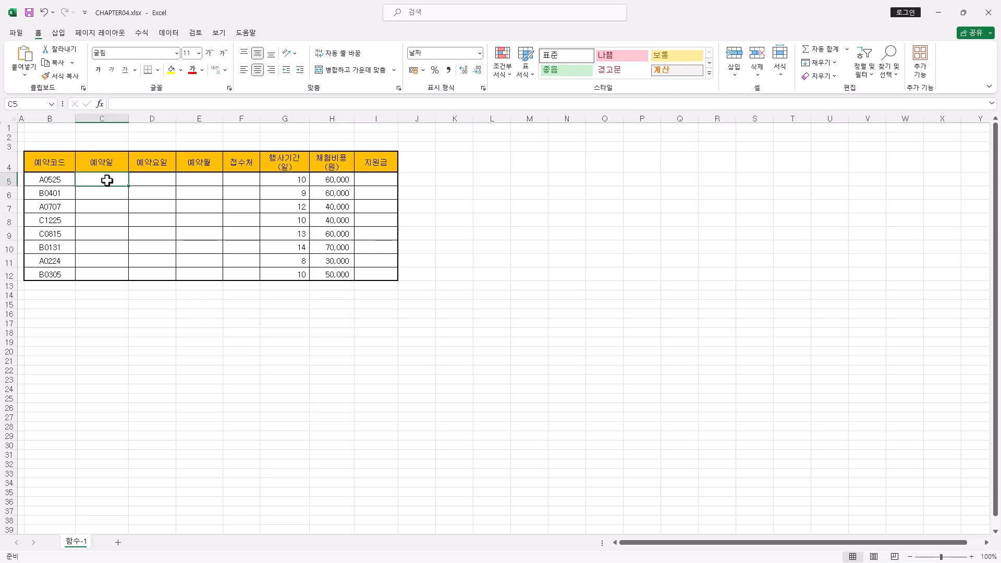
{"action": "left_click_drag", "start_coordinate": [107, 180], "coordinate": [110, 272]}
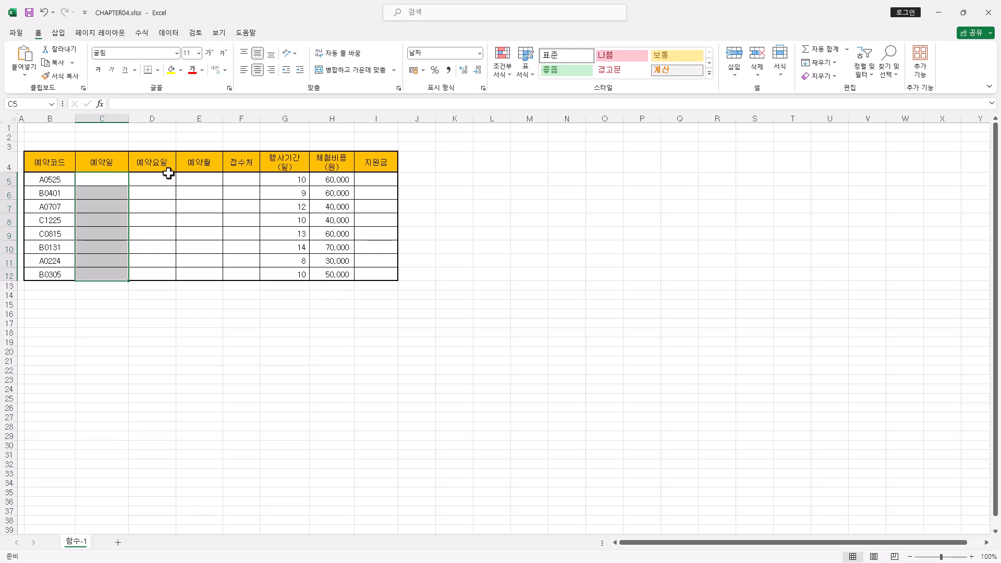
{"action": "left_click_drag", "start_coordinate": [161, 179], "coordinate": [161, 272]}
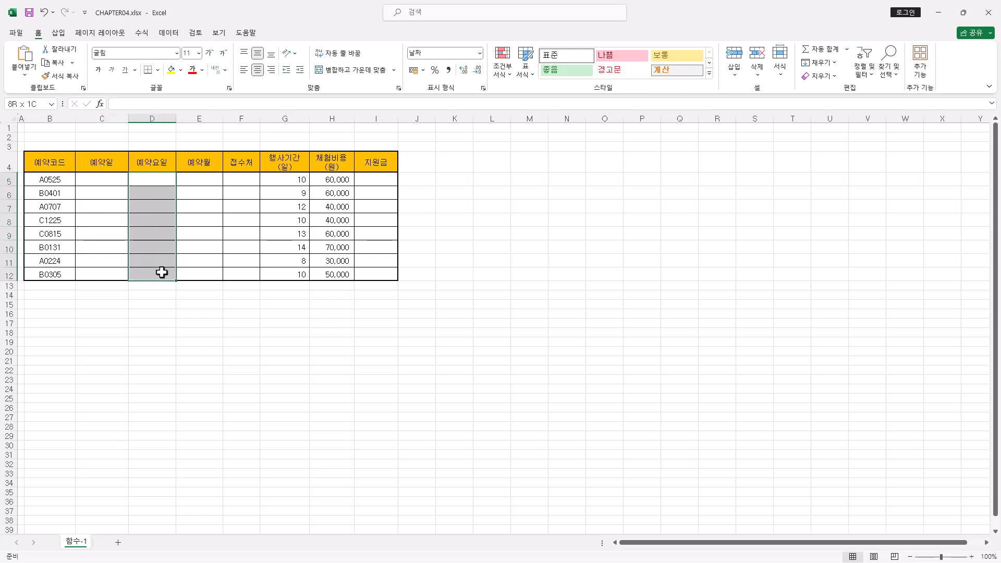
{"action": "left_click_drag", "start_coordinate": [117, 177], "coordinate": [119, 274]}
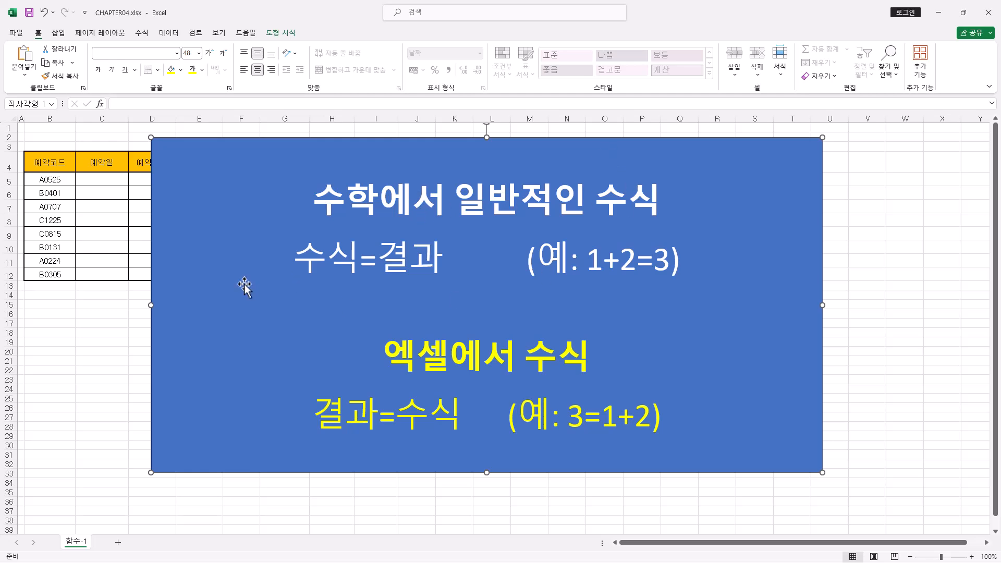
Examine the blue note comparing the order of formula and result in mathematics and in Excel, including both examples.
{"action": "left_click_drag", "start_coordinate": [295, 261], "coordinate": [441, 265]}
{"action": "left_click", "coordinate": [443, 263]}
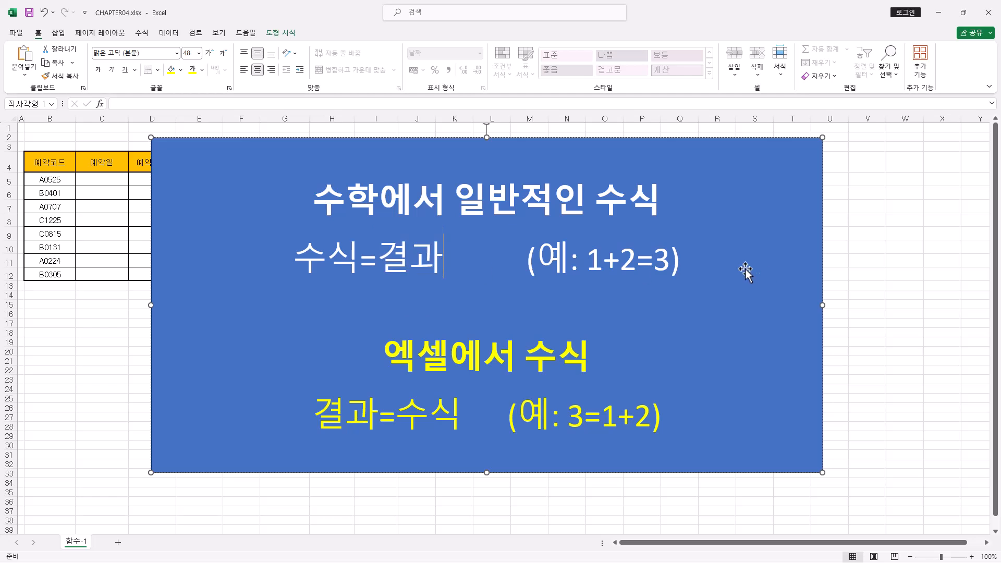
{"action": "left_click_drag", "start_coordinate": [585, 271], "coordinate": [635, 270]}
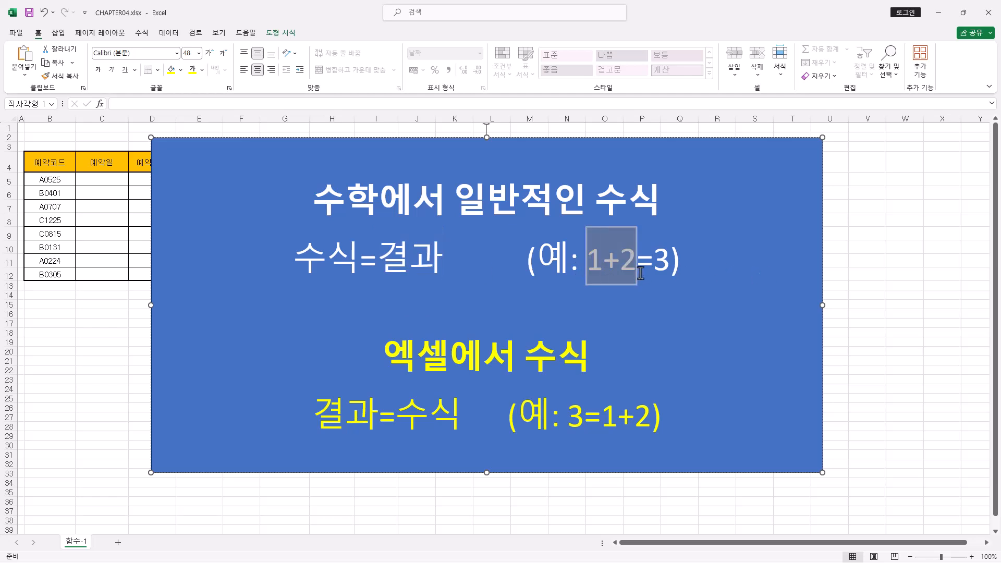
{"action": "left_click", "coordinate": [677, 270], "text": "shift"}
{"action": "left_click", "coordinate": [672, 275]}
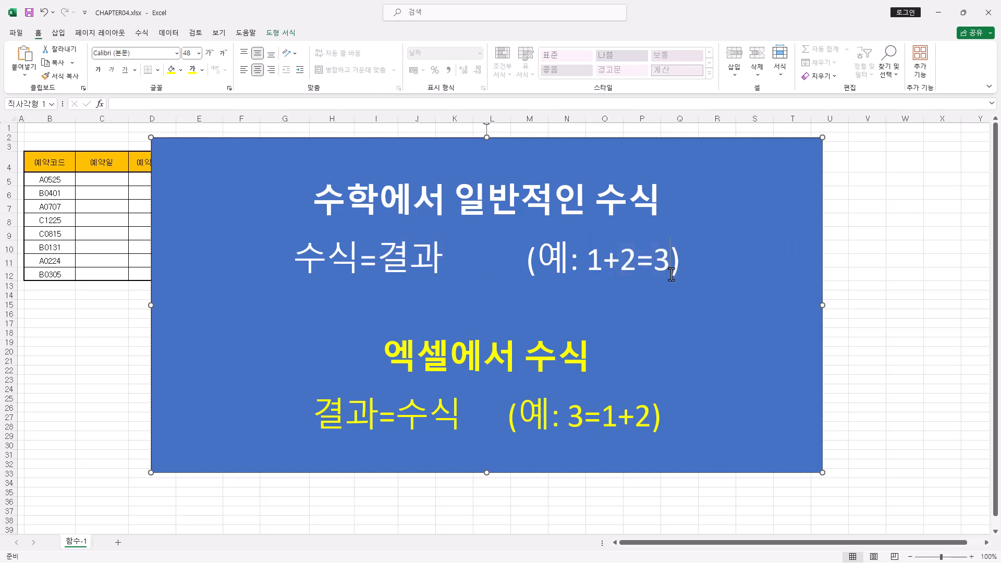
{"action": "left_click", "coordinate": [634, 139]}
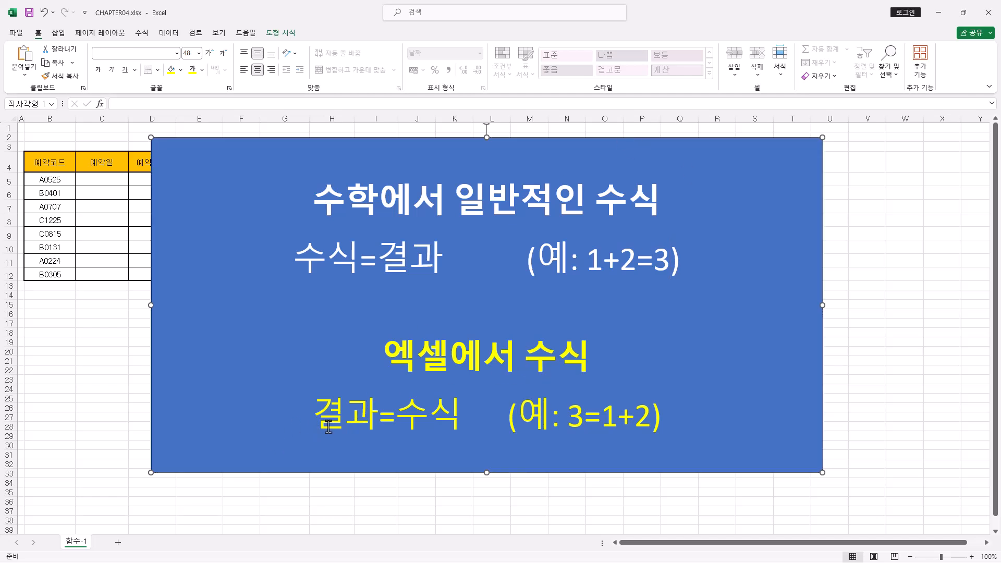
{"action": "left_click_drag", "start_coordinate": [320, 421], "coordinate": [451, 422]}
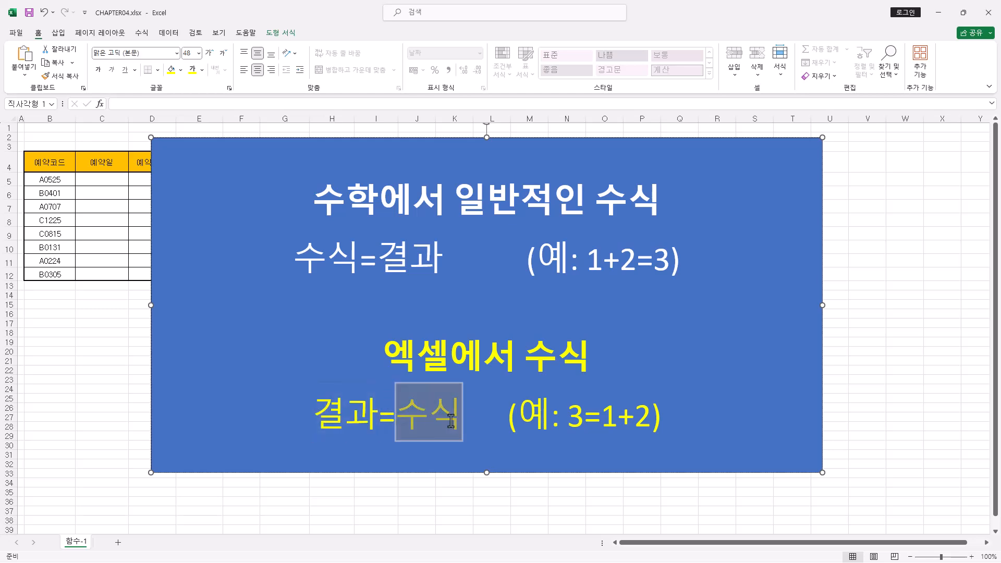
{"action": "left_click_drag", "start_coordinate": [567, 419], "coordinate": [654, 422]}
{"action": "left_click", "coordinate": [577, 425]}
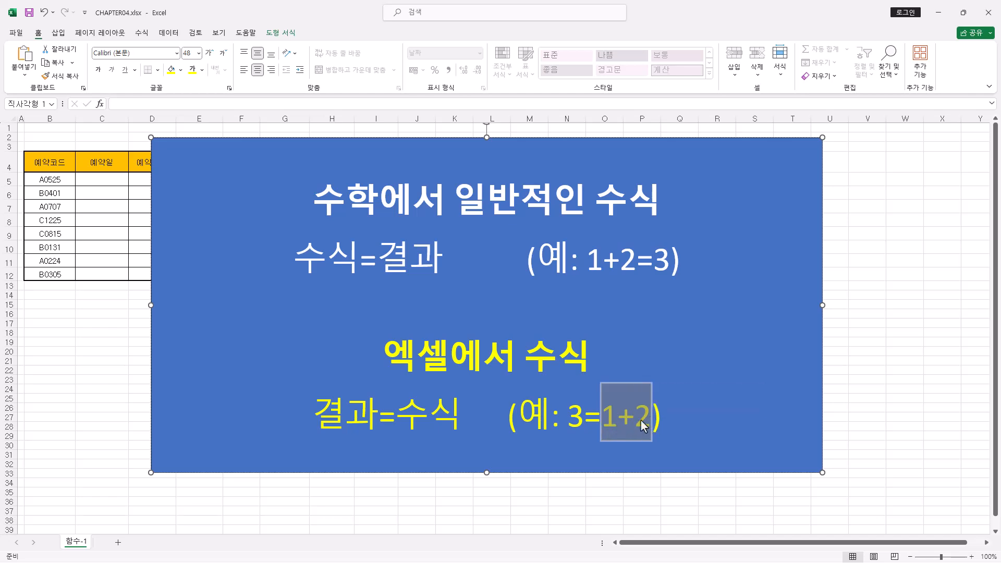
{"action": "left_click", "coordinate": [641, 420]}
{"action": "key", "text": "Left"}
{"action": "key", "text": "Left"}
{"action": "key", "text": "Left"}
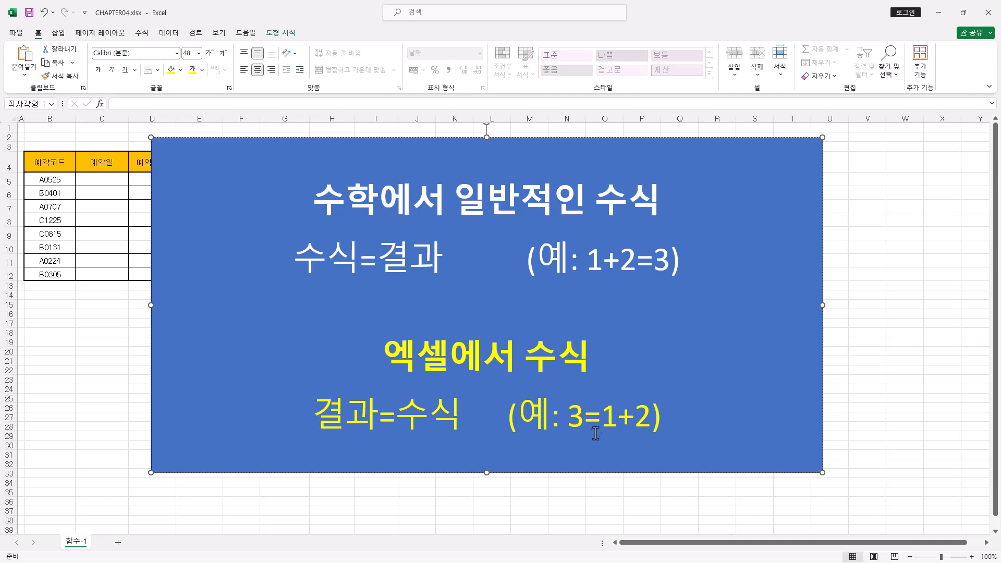
{"action": "key", "text": "Right"}
{"action": "key", "text": "Right"}
{"action": "key", "text": "Right"}
{"action": "key", "text": "Right"}
{"action": "left_click_drag", "start_coordinate": [585, 417], "coordinate": [570, 419]}
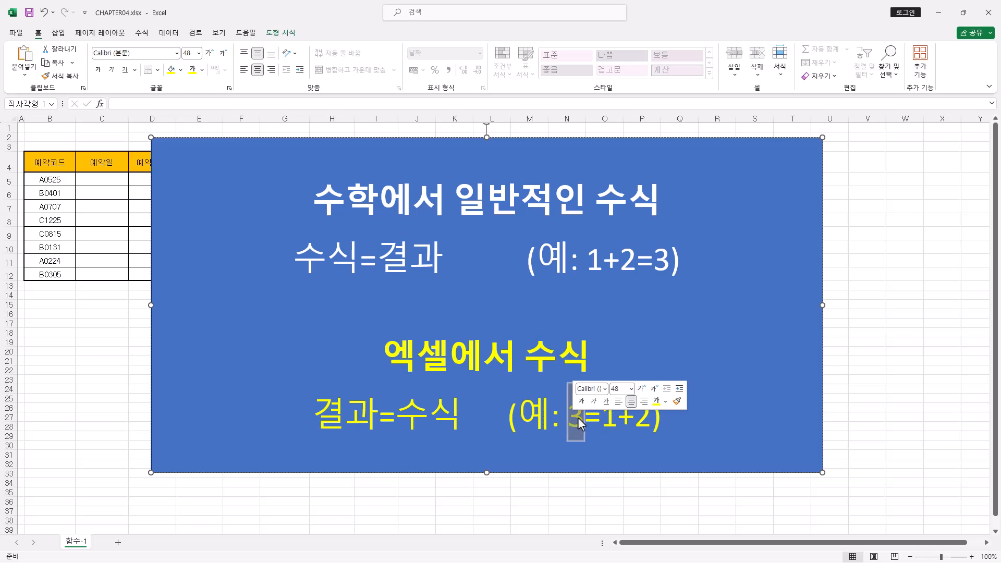
Delete the blue explanatory rectangle covering the reservation table.
{"action": "left_click_drag", "start_coordinate": [476, 139], "coordinate": [519, 139]}
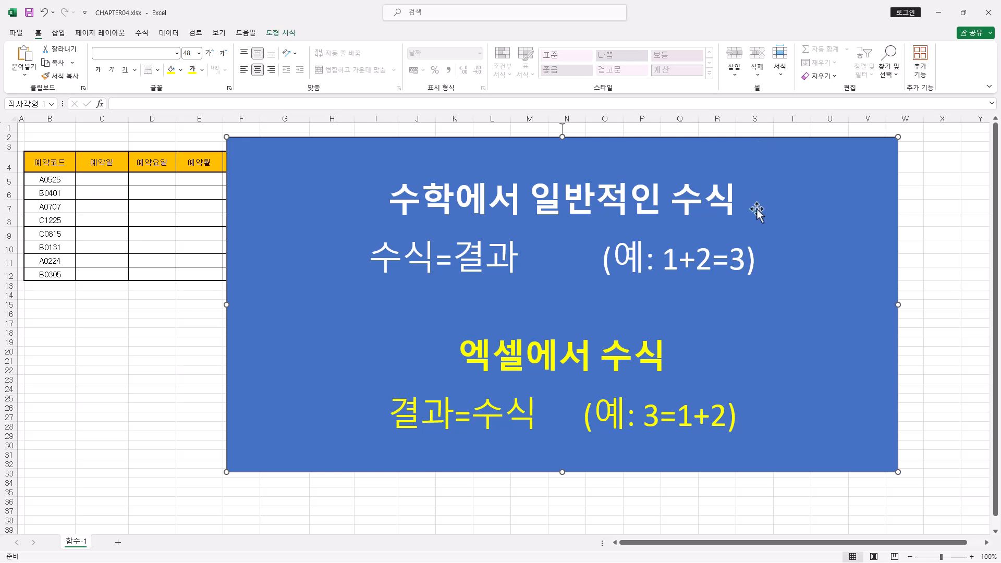
{"action": "key", "text": "Delete"}
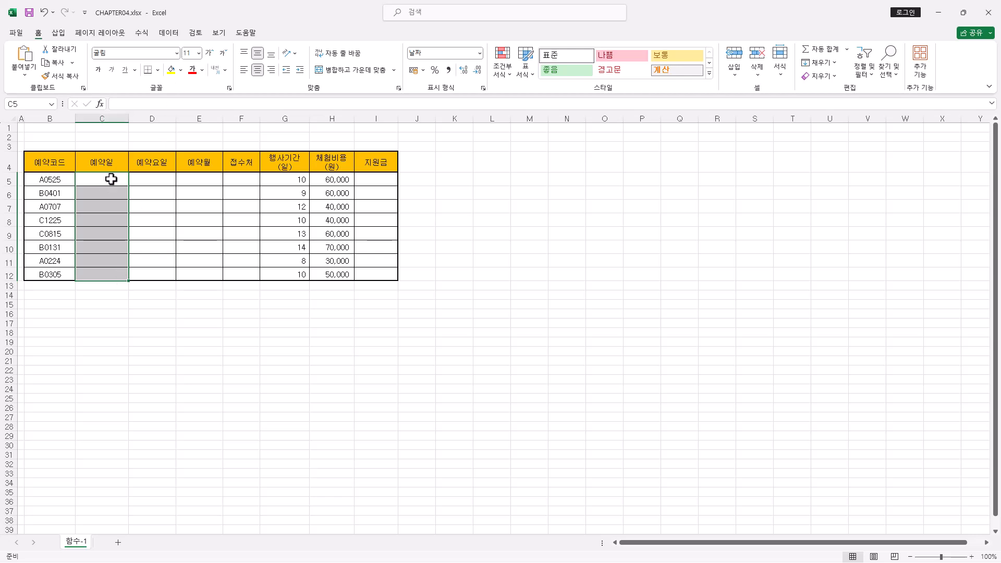
{"action": "type", "text": "="}
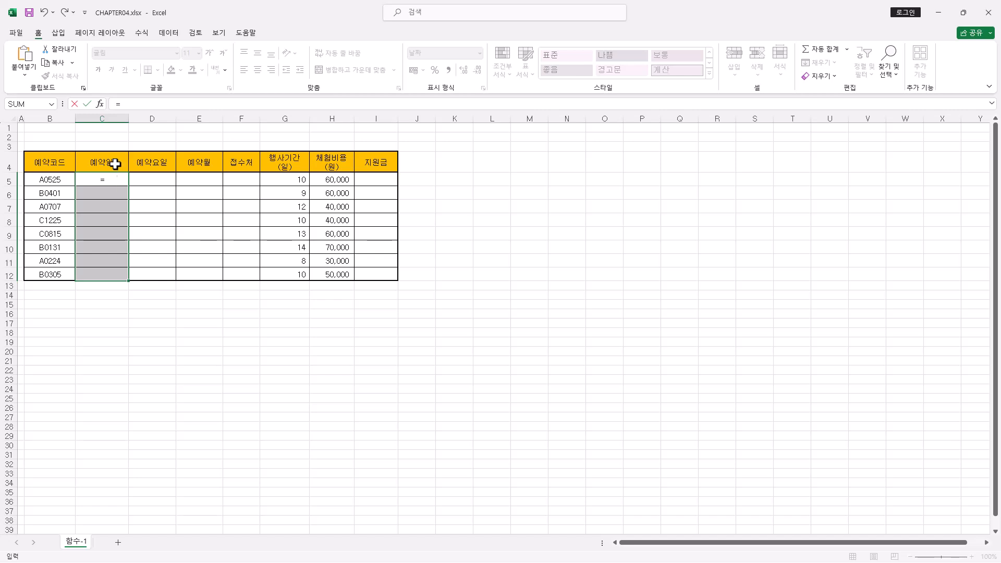
{"action": "key", "text": "Escape"}
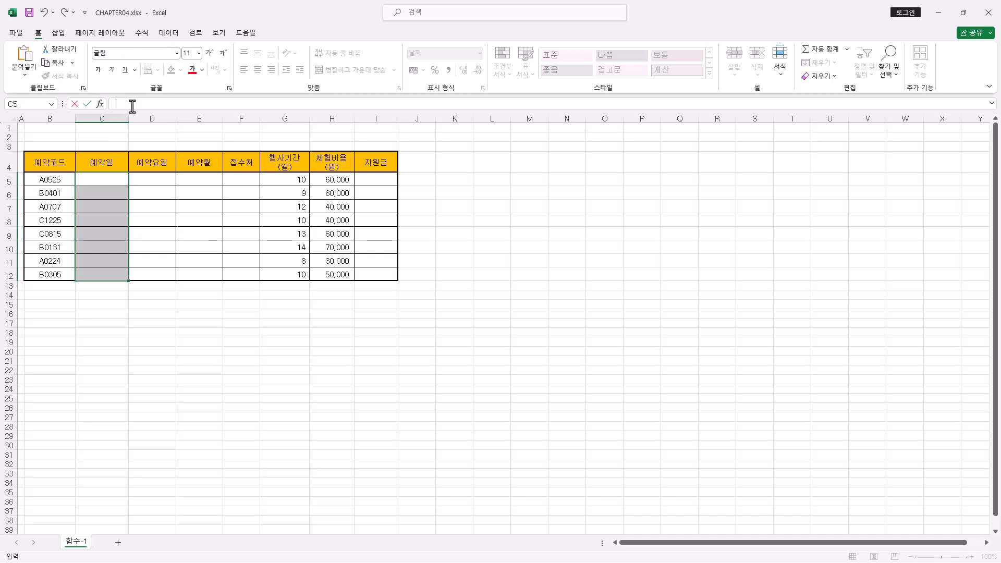
{"action": "type", "text": "="}
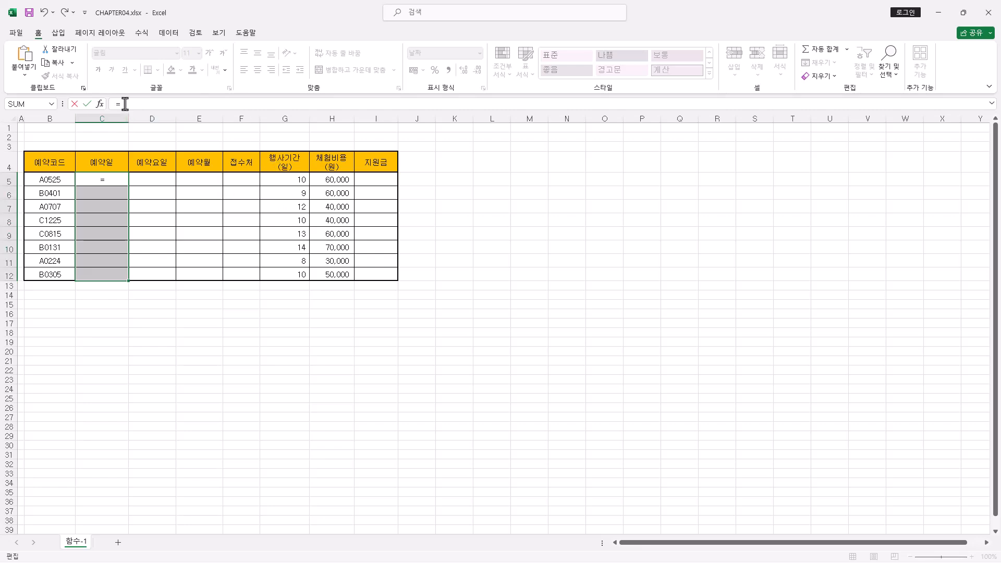
{"action": "key", "text": "Escape"}
Start a MID formula for the 예약일 cells C5:C12 and open its function arguments clear of the reservation codes.
{"action": "scroll", "coordinate": [223, 284], "scroll_direction": "up", "scroll_amount": 3, "text": "ctrl"}
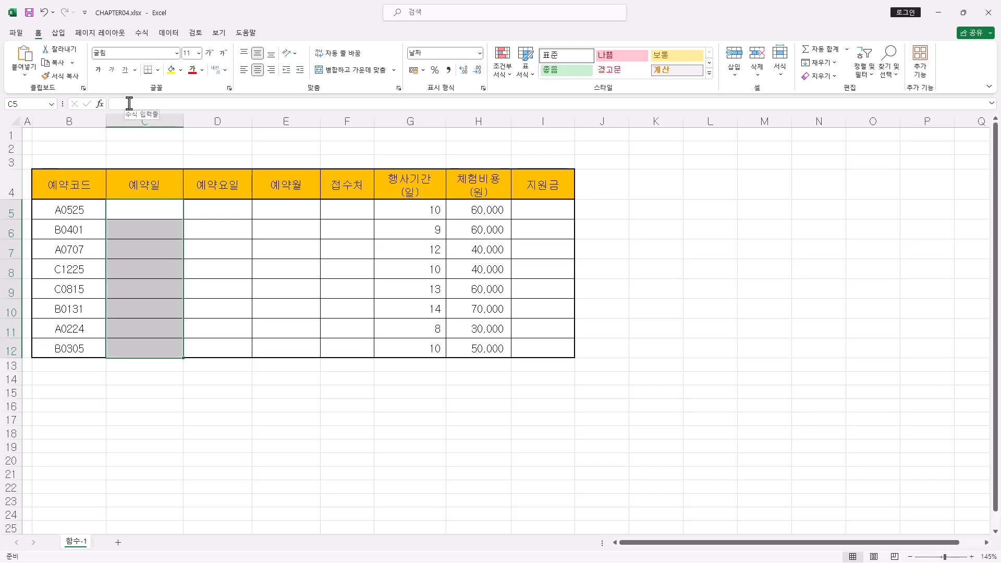
{"action": "left_click_drag", "start_coordinate": [143, 213], "coordinate": [143, 346]}
{"action": "left_click", "coordinate": [140, 102]}
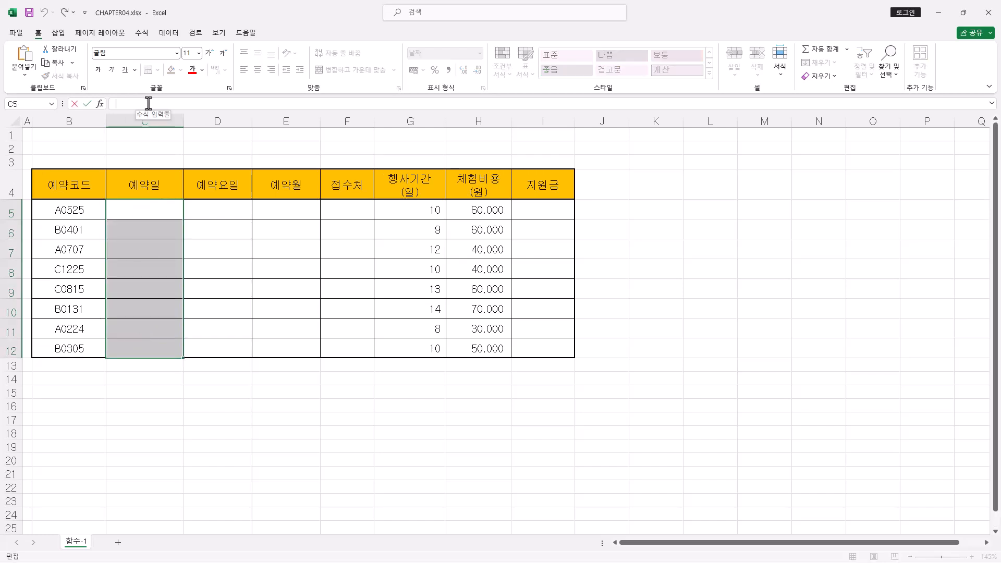
{"action": "type", "text": "="}
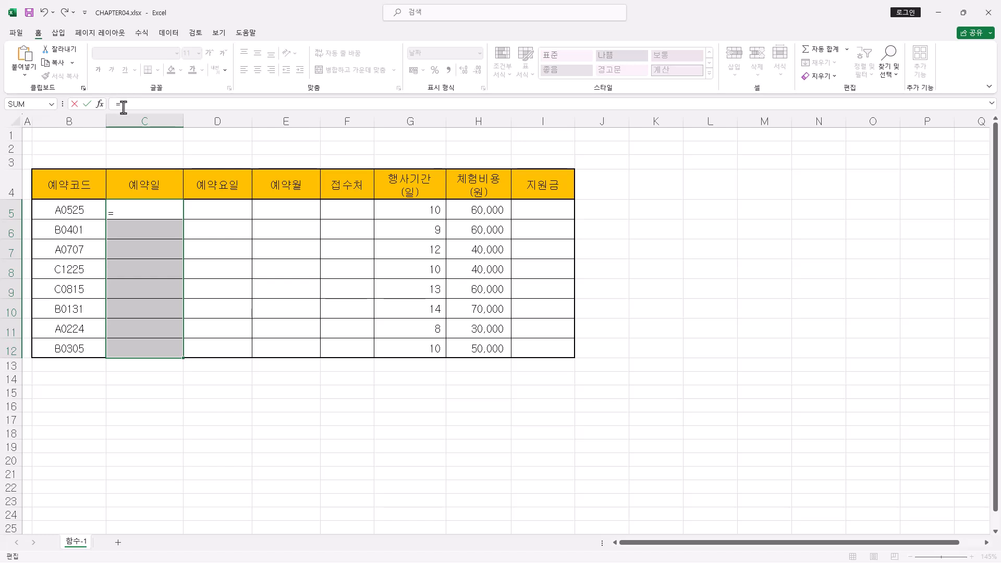
{"action": "type", "text": "mid"}
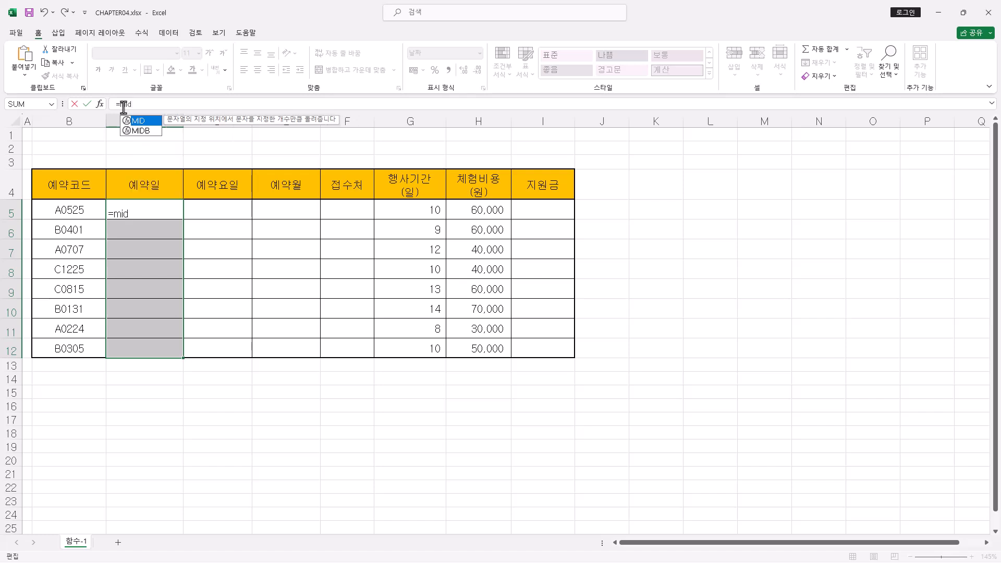
{"action": "key", "text": "Tab"}
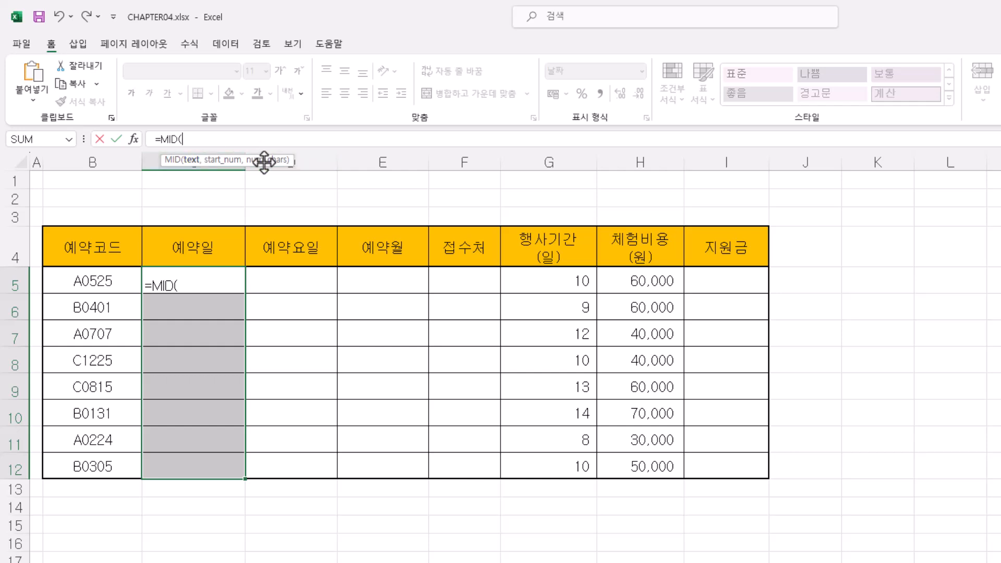
{"action": "left_click", "coordinate": [133, 140]}
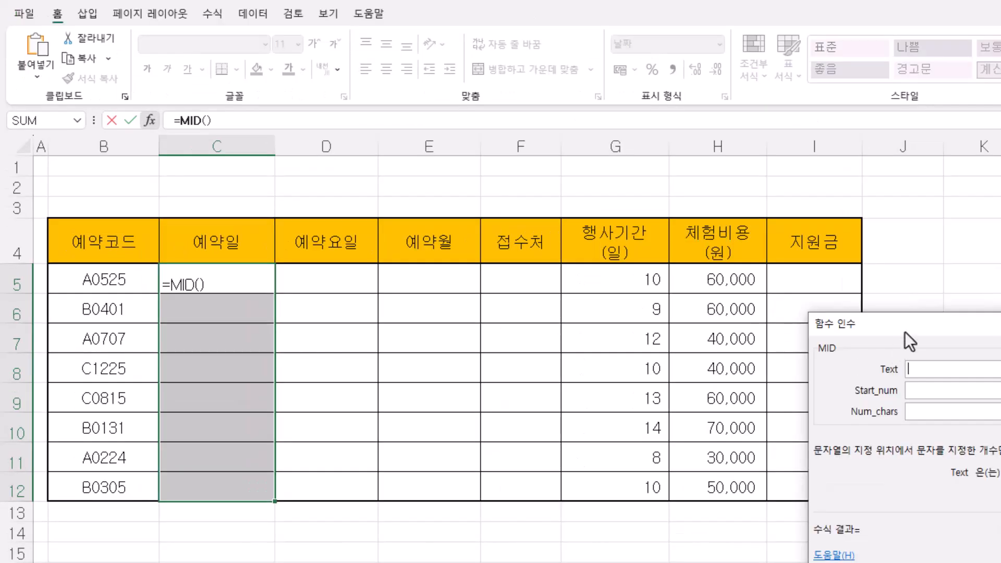
{"action": "left_click_drag", "start_coordinate": [905, 332], "coordinate": [391, 187]}
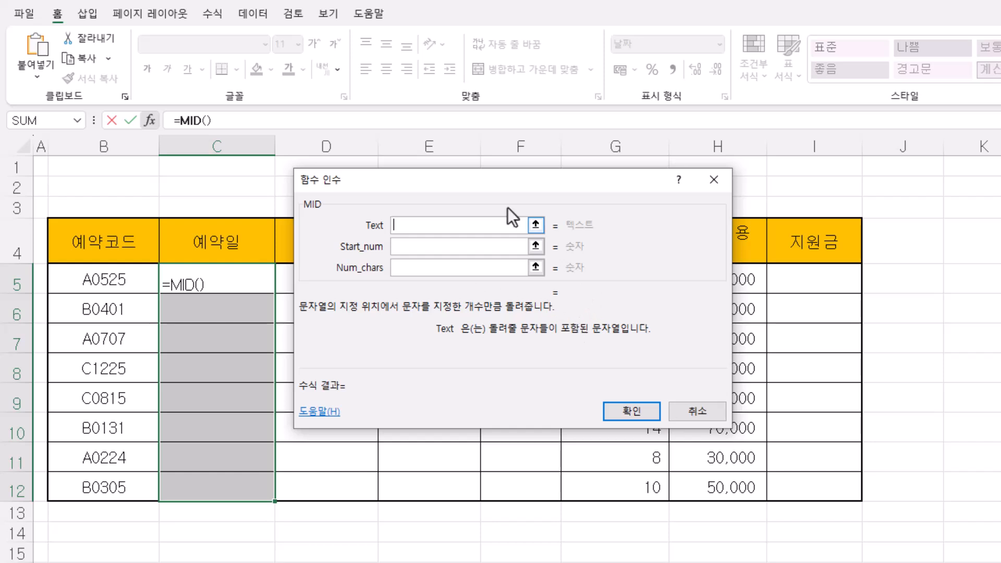
Set the MID function's Text argument to the first 예약코드 cell, B5.
{"action": "left_click", "coordinate": [402, 245]}
{"action": "left_click", "coordinate": [396, 225]}
{"action": "left_click", "coordinate": [205, 121]}
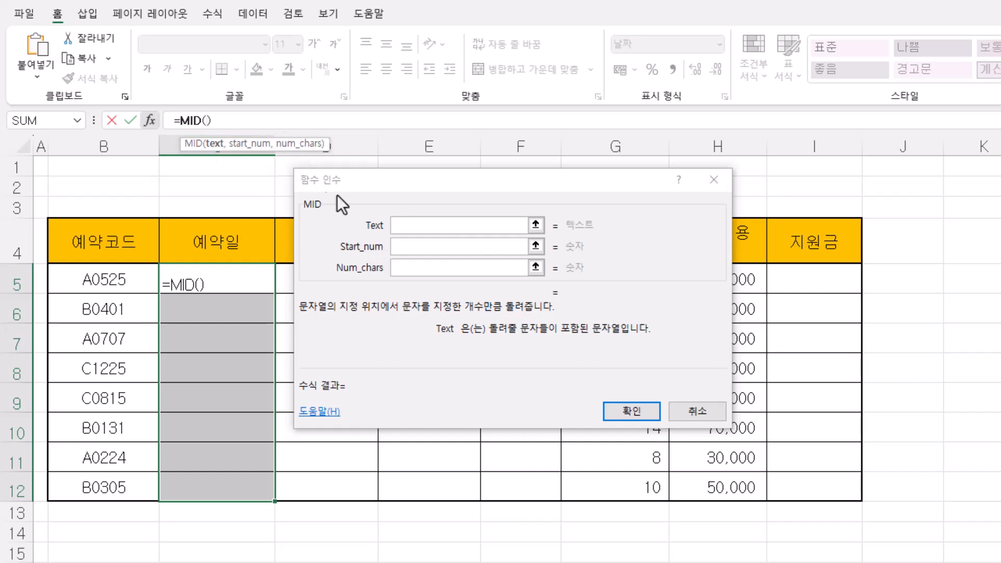
{"action": "left_click", "coordinate": [406, 196]}
{"action": "left_click", "coordinate": [407, 225]}
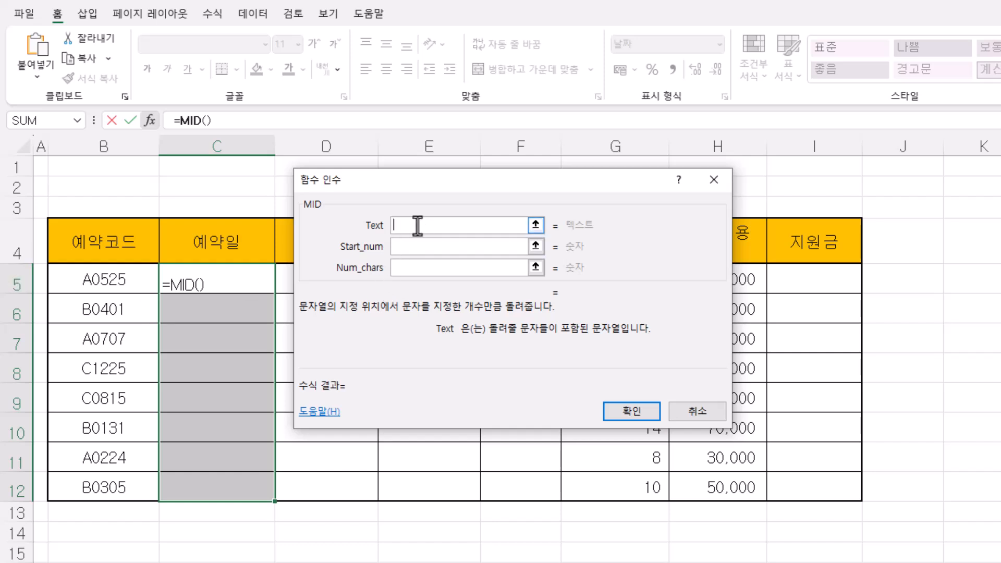
{"action": "left_click", "coordinate": [107, 285]}
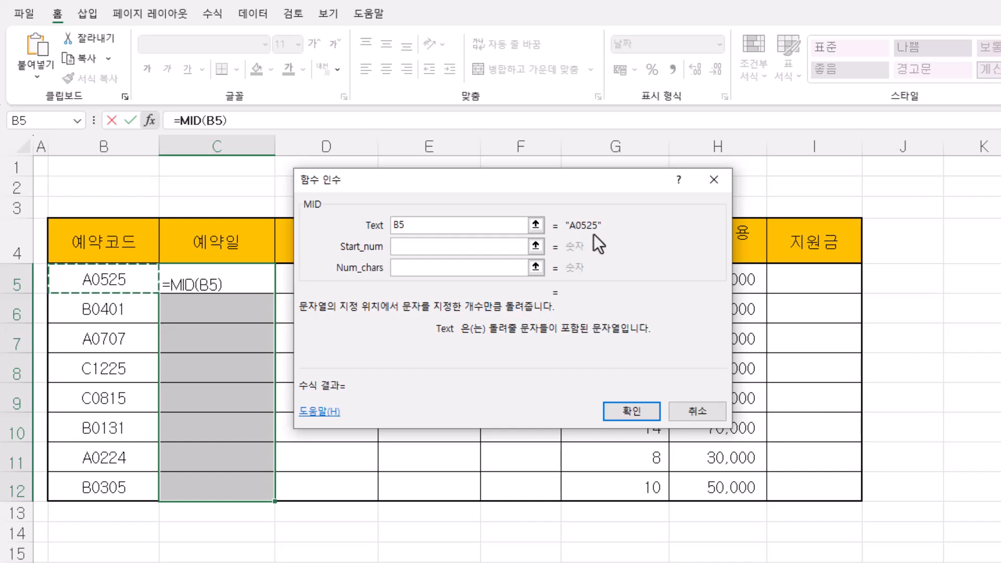
Set the MID arguments Start_num to 2 and Num_chars to 2, and enter the formula in C5 only.
{"action": "left_click", "coordinate": [417, 247]}
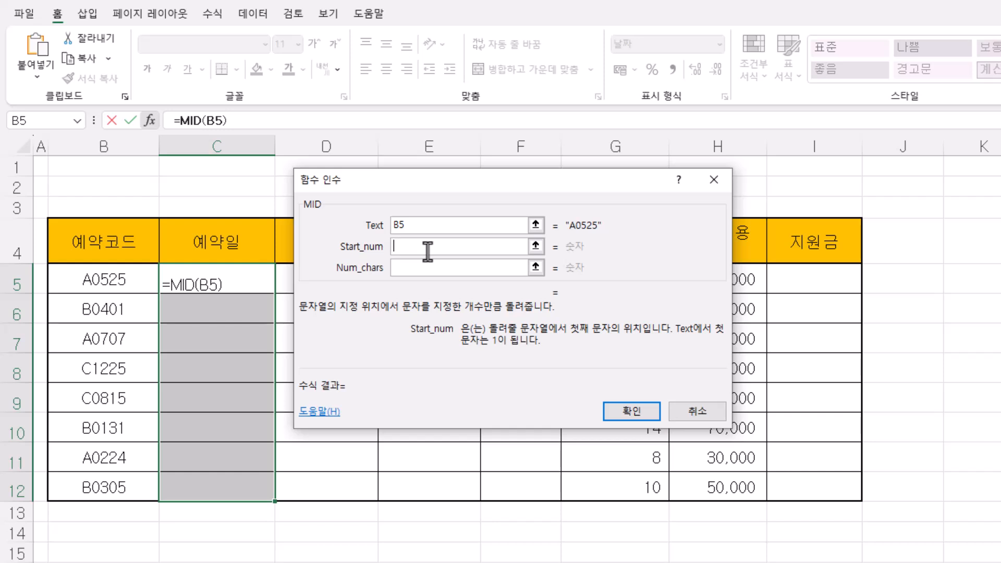
{"action": "type", "text": "2"}
{"action": "left_click", "coordinate": [450, 268]}
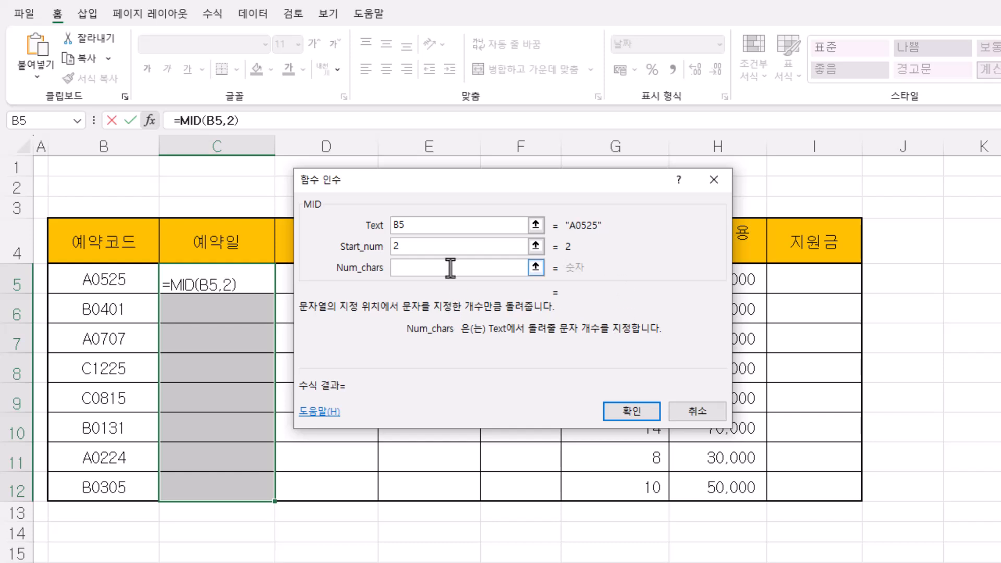
{"action": "type", "text": "2"}
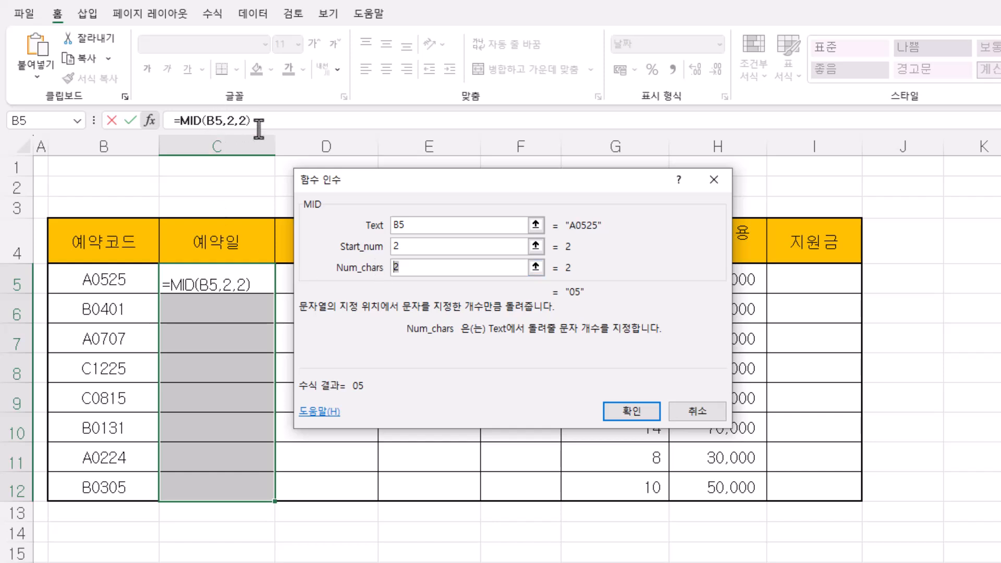
{"action": "left_click", "coordinate": [637, 412]}
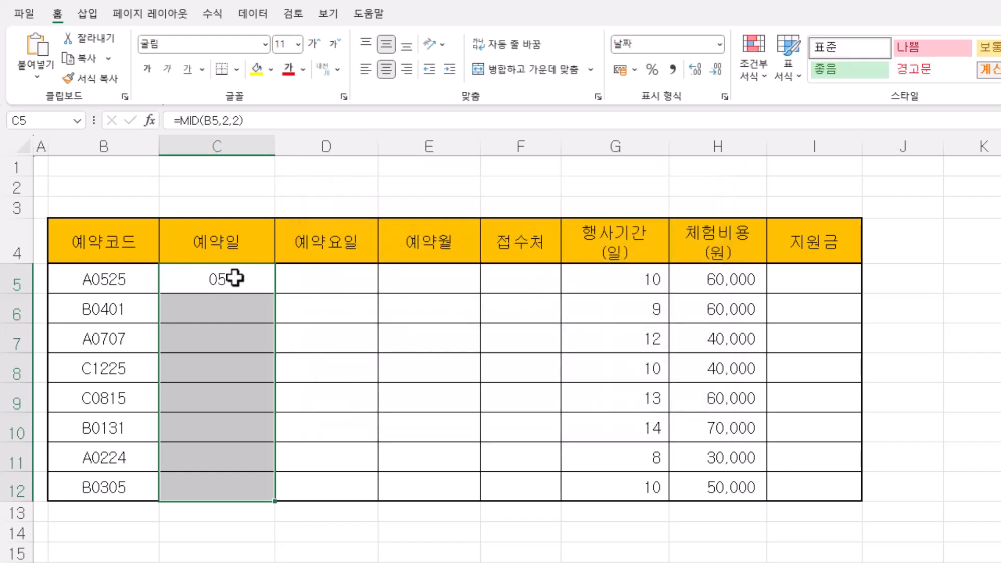
Reopen the MID arguments of C5 and enter the formula into the whole selection C5:C12.
{"action": "left_click", "coordinate": [247, 120]}
{"action": "left_click", "coordinate": [150, 120]}
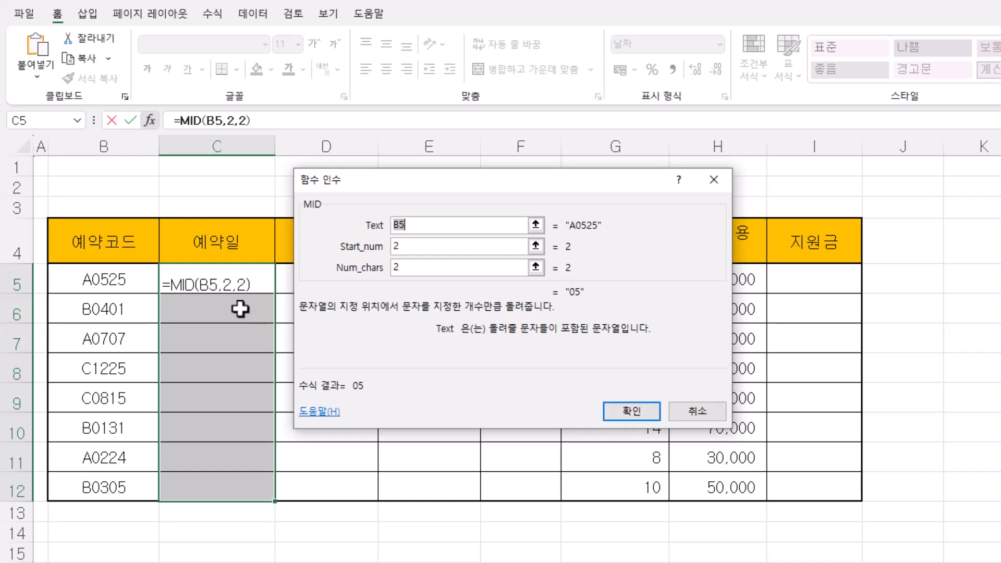
{"action": "left_click", "coordinate": [644, 411], "text": "ctrl"}
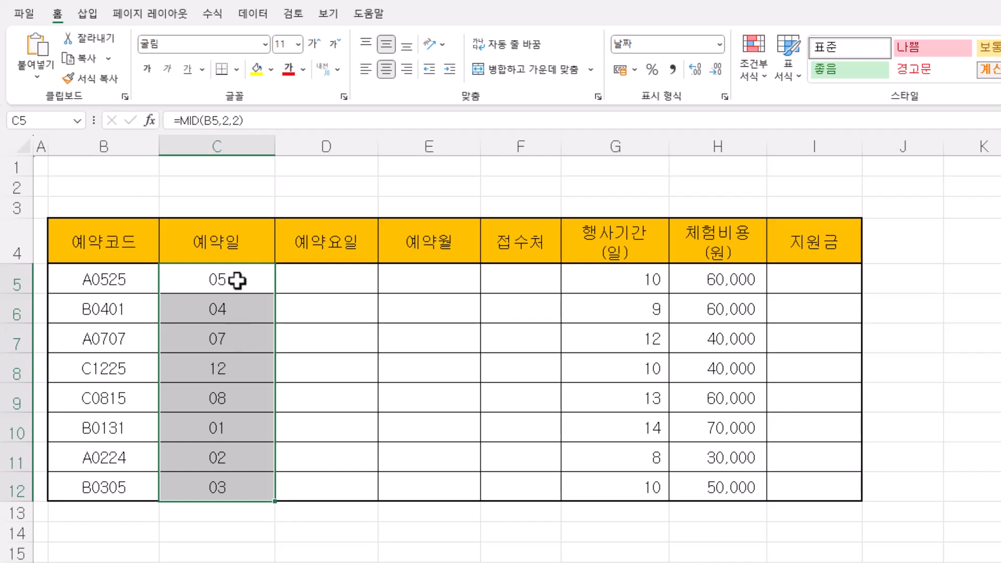
Check the cell references in the 예약일 formulas of C5, C6 and C12 against their reservation codes.
{"action": "left_click", "coordinate": [242, 282]}
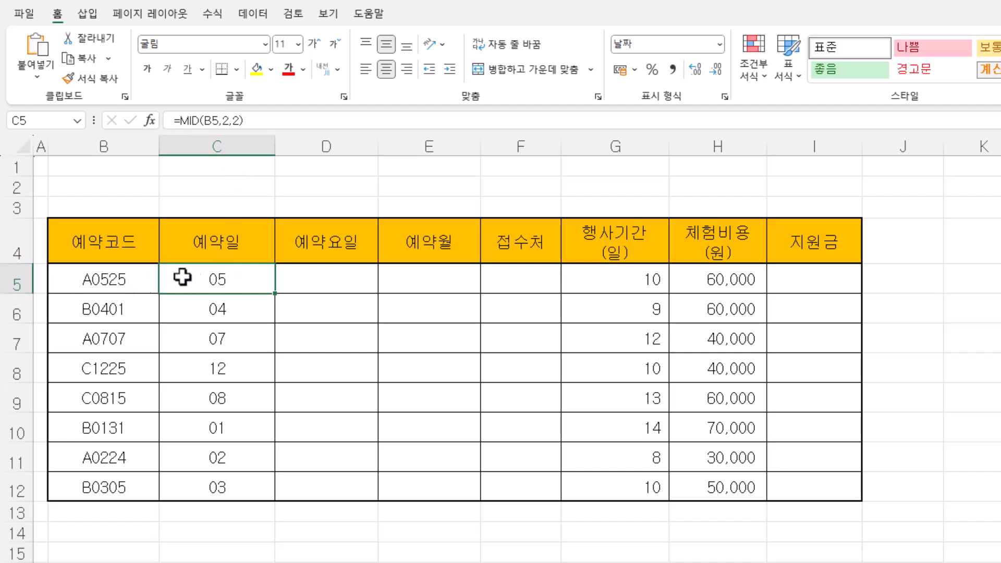
{"action": "left_click", "coordinate": [232, 312]}
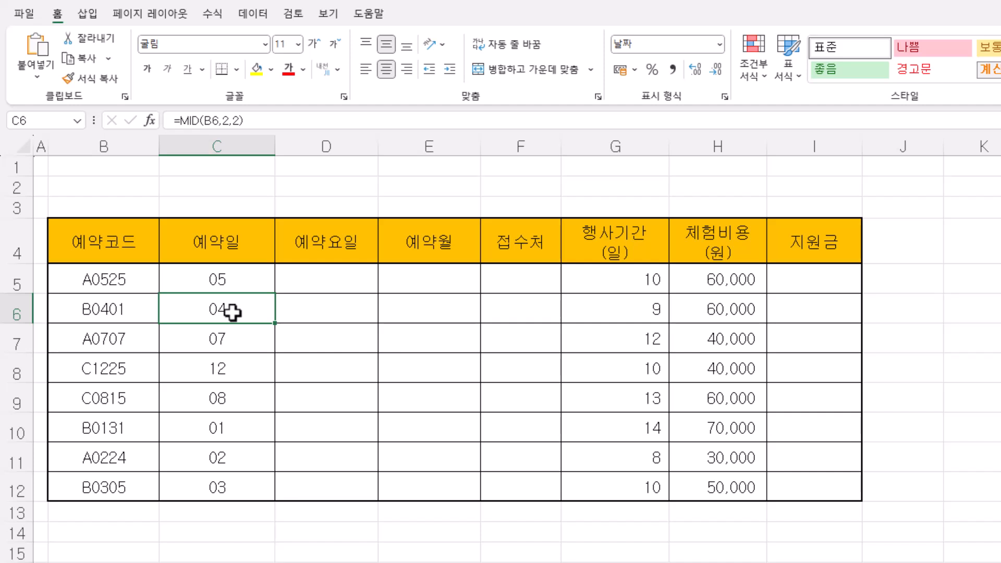
{"action": "left_click", "coordinate": [205, 120]}
{"action": "left_click_drag", "start_coordinate": [204, 119], "coordinate": [218, 119]}
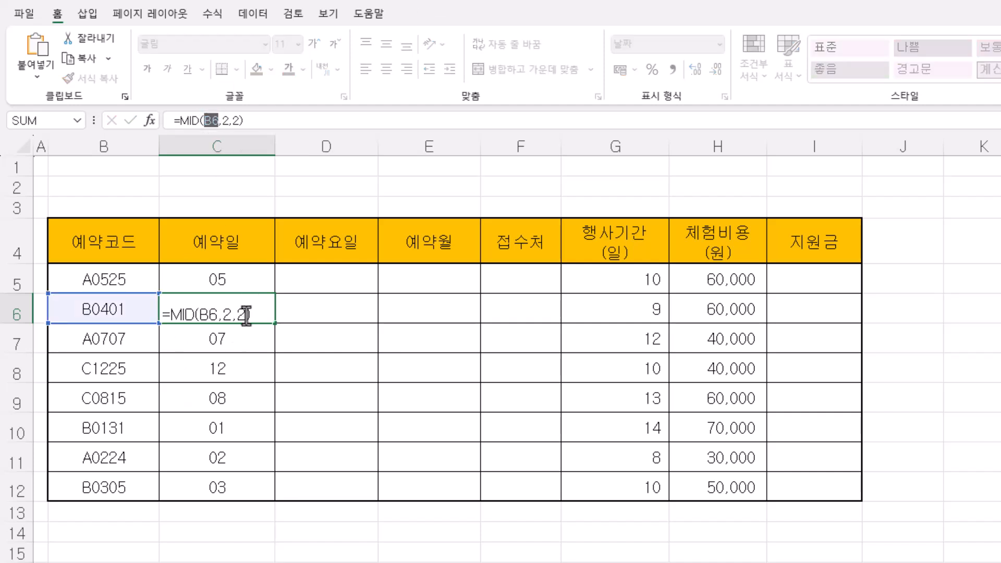
{"action": "key", "text": "Escape"}
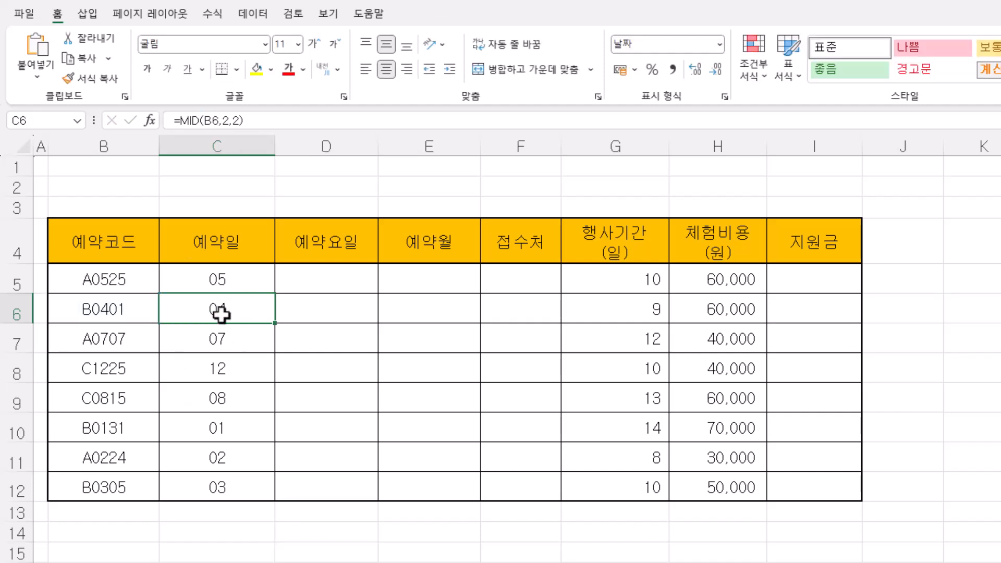
{"action": "left_click", "coordinate": [112, 312]}
{"action": "left_click", "coordinate": [230, 313]}
{"action": "left_click", "coordinate": [245, 491]}
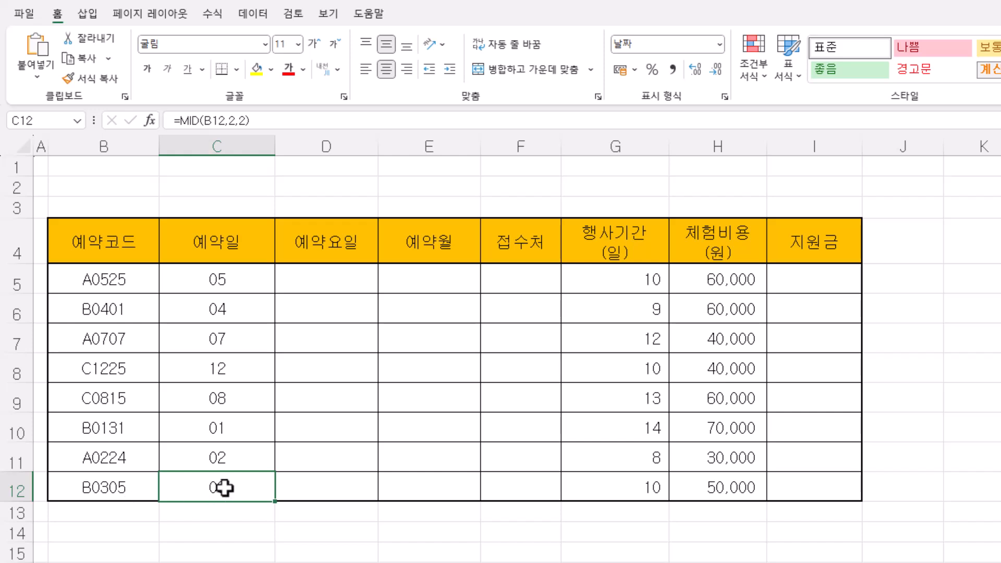
Clear the 예약일 formulas in C6:C12, keeping the one in C5.
{"action": "left_click_drag", "start_coordinate": [241, 280], "coordinate": [243, 484]}
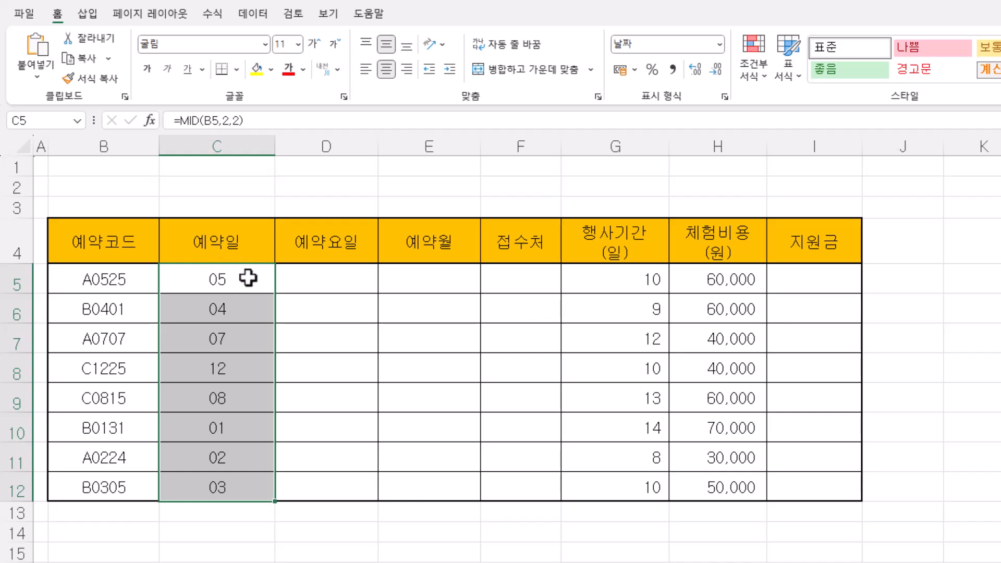
{"action": "left_click_drag", "start_coordinate": [241, 311], "coordinate": [257, 485]}
{"action": "key", "text": "Delete"}
Fill C5:C12 with the formula =MID(B5,2,2) in a single entry and check the last row's formula.
{"action": "left_click_drag", "start_coordinate": [250, 273], "coordinate": [261, 482]}
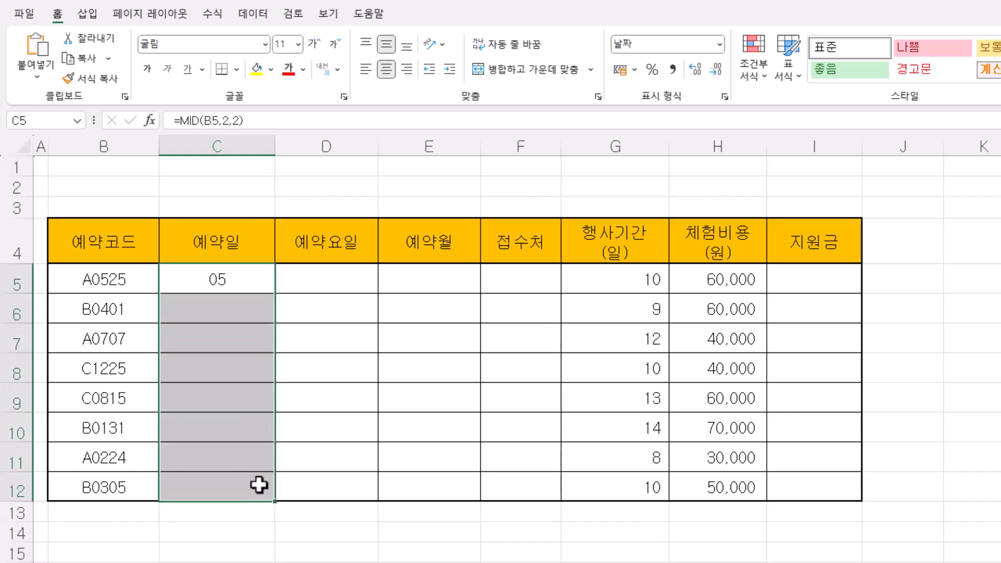
{"action": "left_click", "coordinate": [233, 121]}
{"action": "left_click", "coordinate": [250, 121]}
{"action": "key", "text": "BackSpace"}
{"action": "type", "text": ")"}
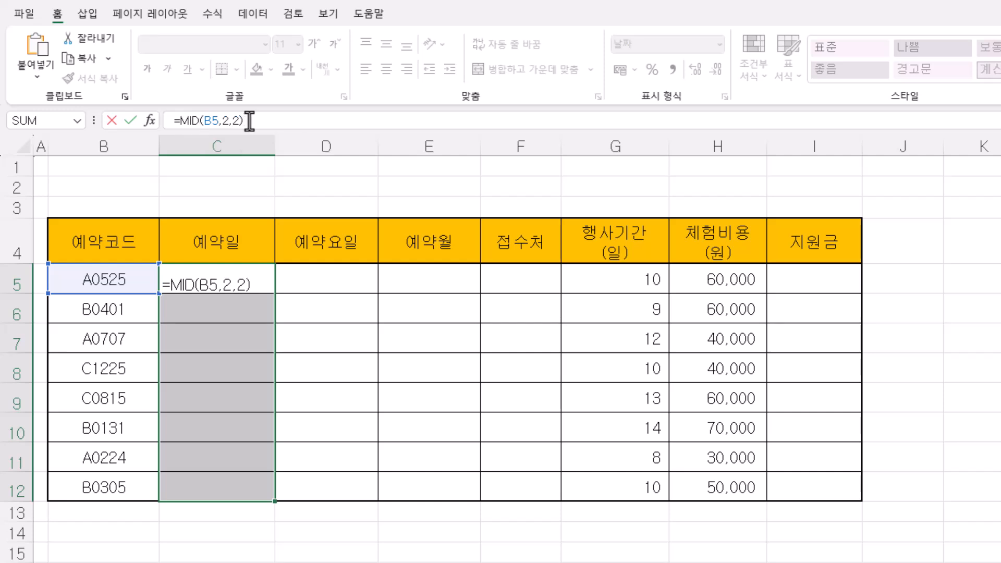
{"action": "key", "text": "ctrl+Return"}
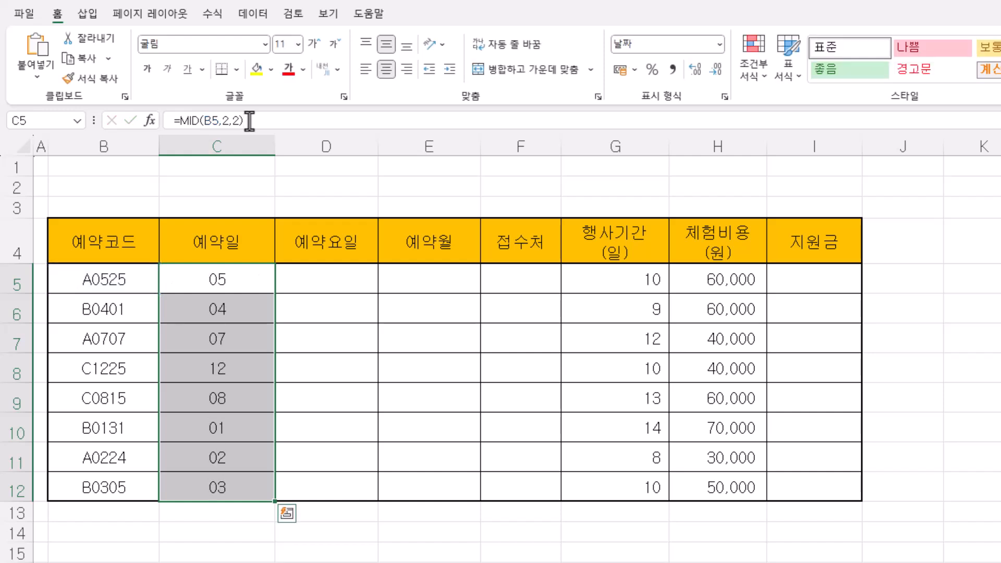
{"action": "left_click", "coordinate": [224, 485]}
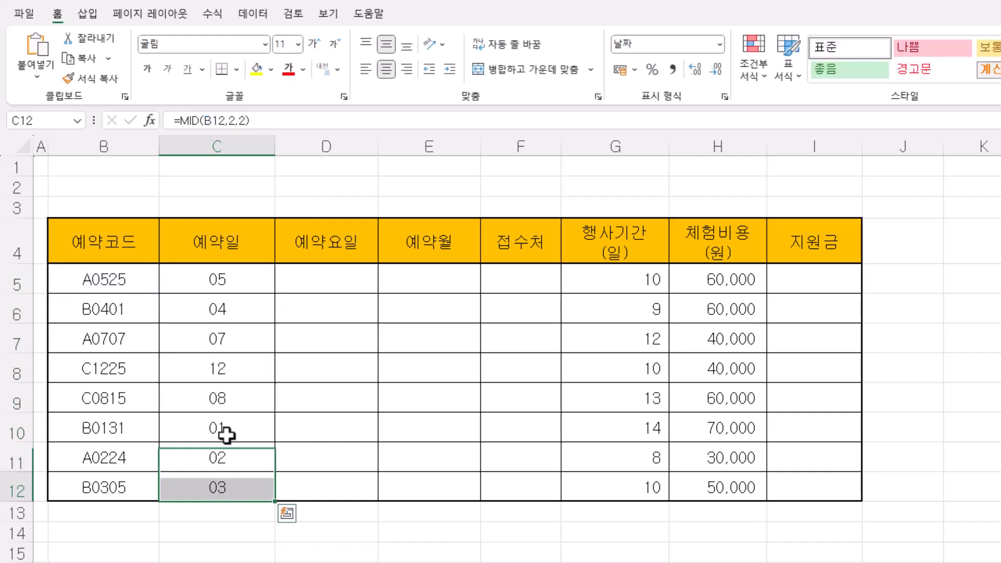
Take MID(B5,2,2) without its equals sign from the C5 formula, keep the formula intact, and paste the text into E14.
{"action": "left_click_drag", "start_coordinate": [261, 277], "coordinate": [255, 490]}
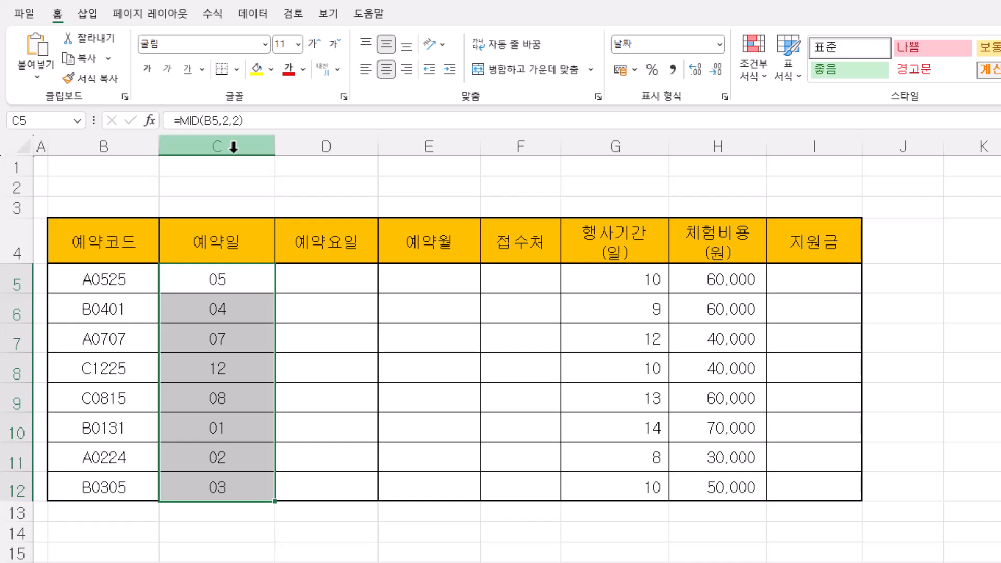
{"action": "left_click_drag", "start_coordinate": [243, 121], "coordinate": [180, 121]}
{"action": "right_click", "coordinate": [225, 122]}
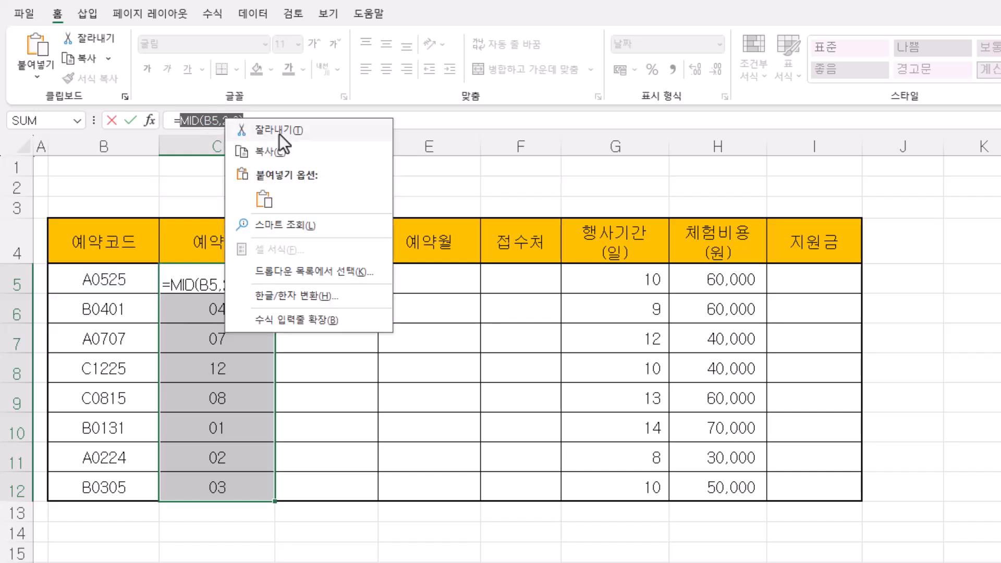
{"action": "left_click", "coordinate": [281, 134]}
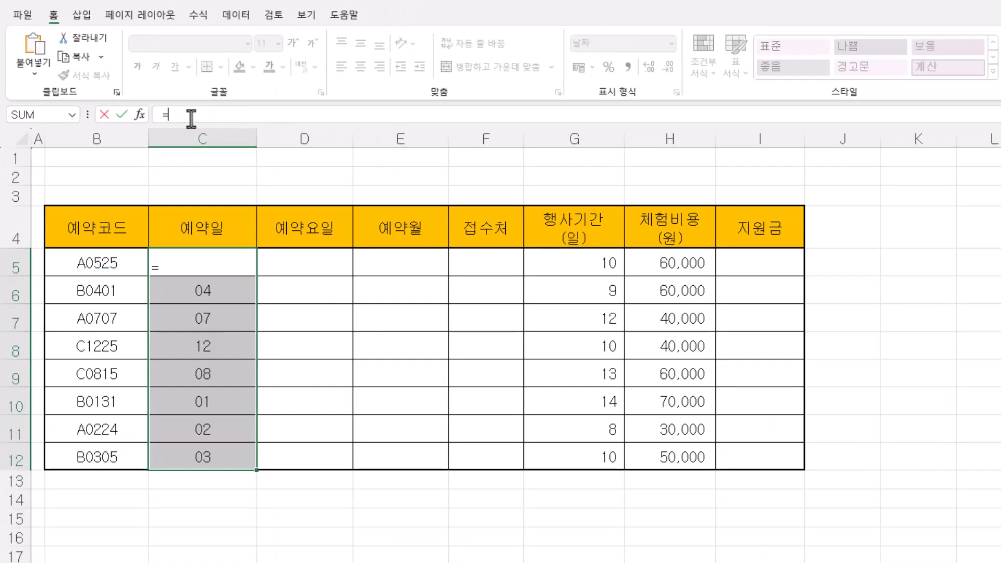
{"action": "key", "text": "ctrl+v"}
{"action": "key", "text": "Return"}
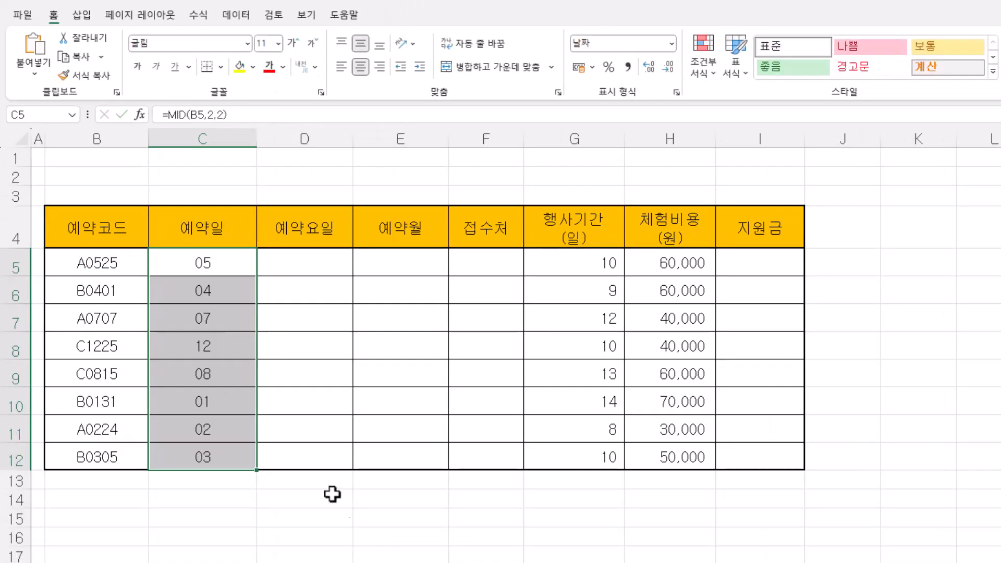
{"action": "left_click", "coordinate": [388, 498]}
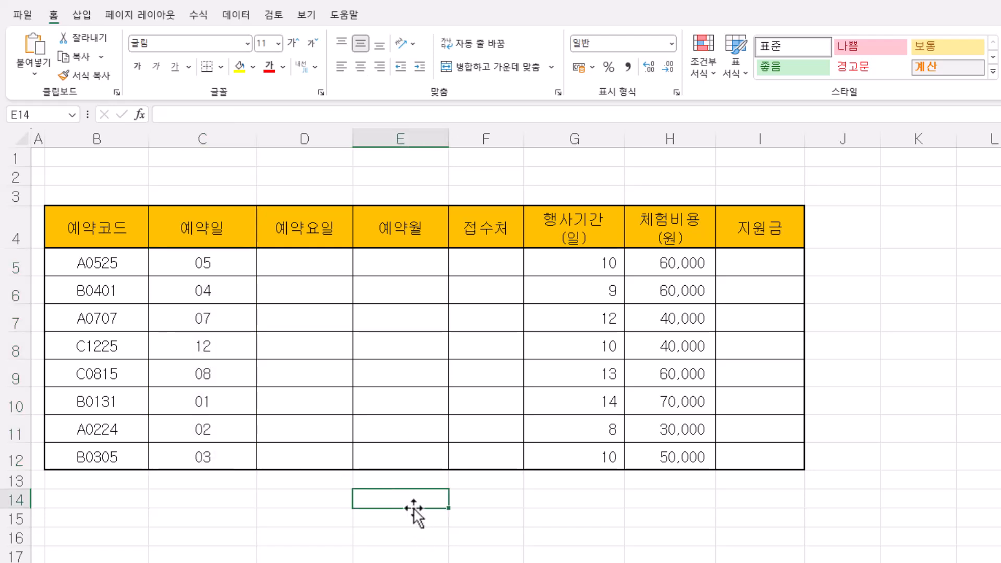
{"action": "key", "text": "ctrl+v"}
Change the MID formula across C5:C12 to start at character 4, keeping two characters, through its function arguments.
{"action": "left_click_drag", "start_coordinate": [225, 263], "coordinate": [219, 447]}
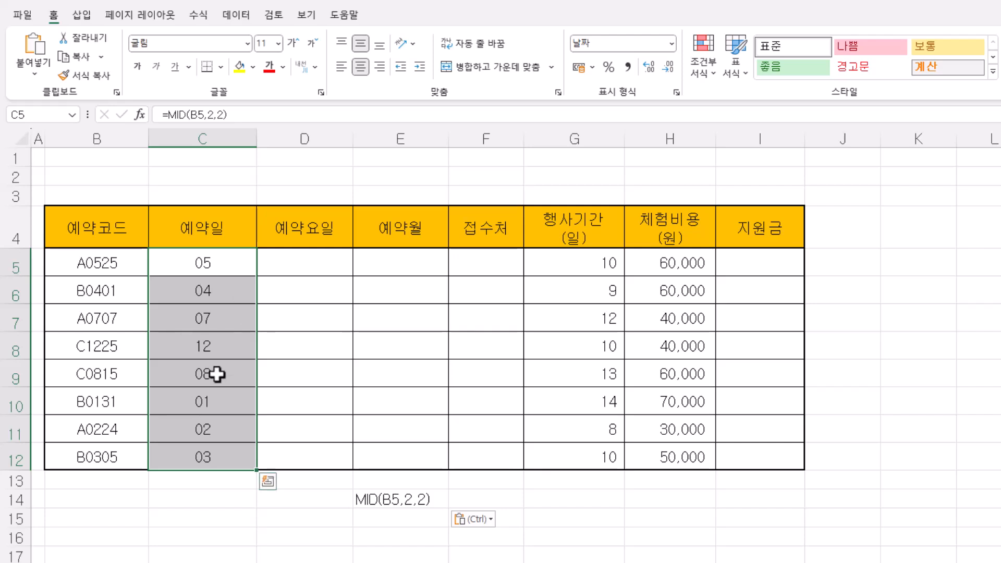
{"action": "left_click", "coordinate": [191, 115]}
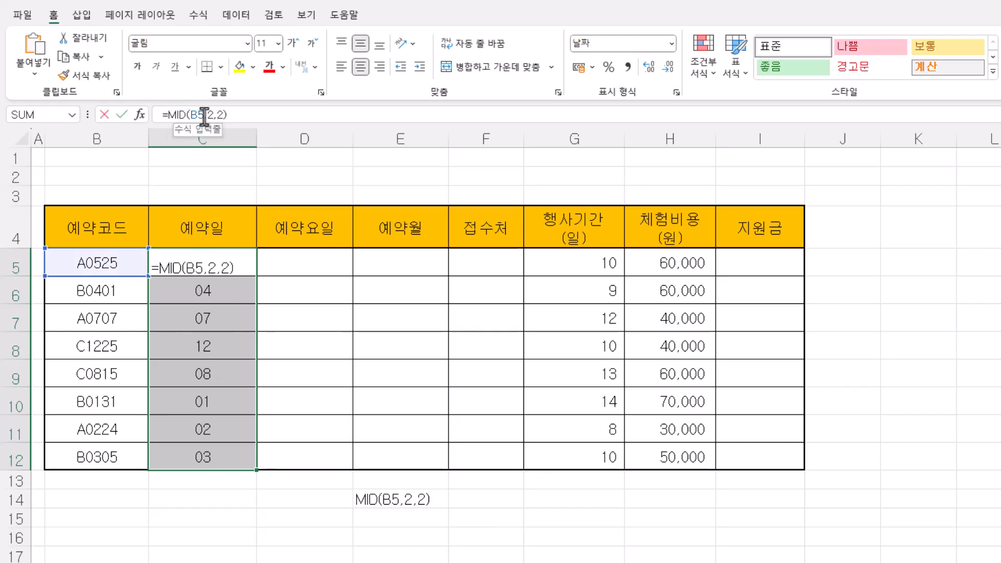
{"action": "left_click", "coordinate": [140, 115]}
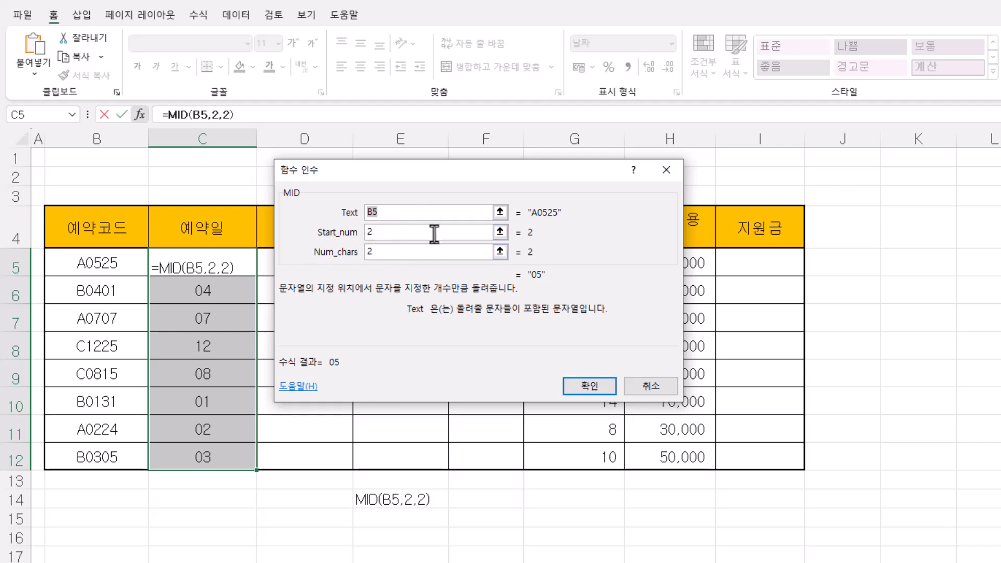
{"action": "left_click", "coordinate": [368, 231]}
{"action": "type", "text": "4"}
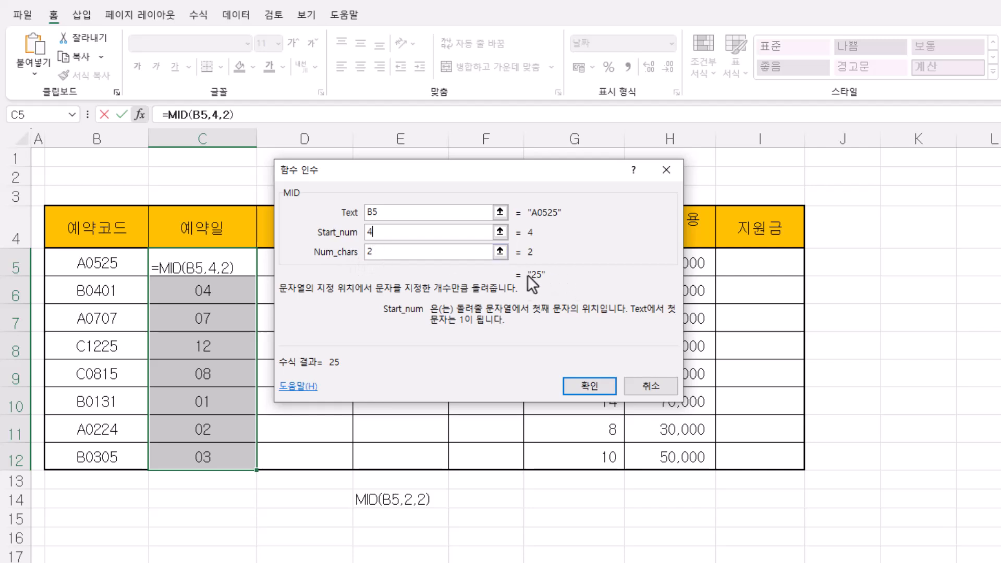
{"action": "left_click", "coordinate": [597, 386]}
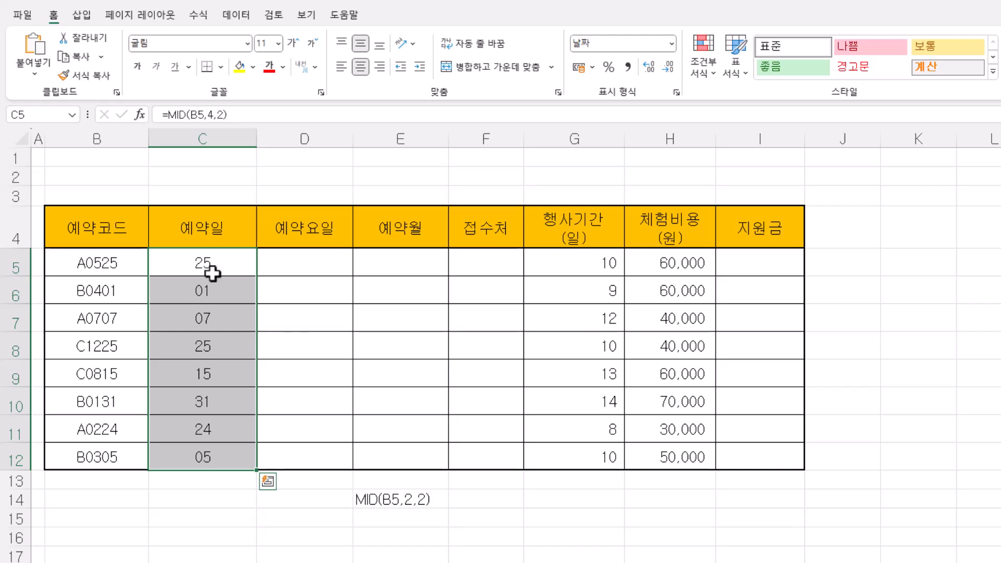
Take MID(B5,4,2) without its equals sign from the C5 formula, keep the formula intact, and paste the text into E15.
{"action": "left_click", "coordinate": [230, 266]}
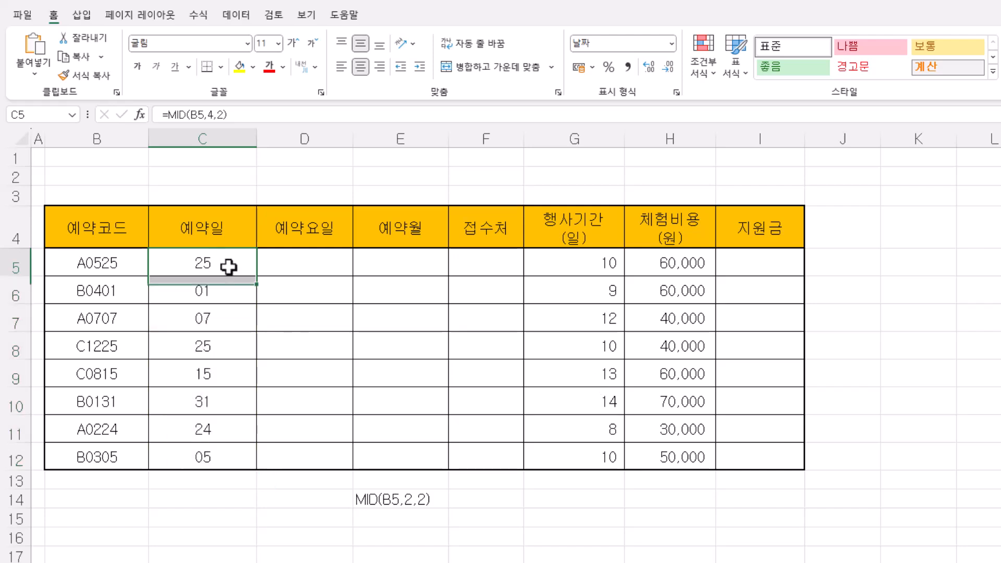
{"action": "left_click_drag", "start_coordinate": [168, 114], "coordinate": [234, 115]}
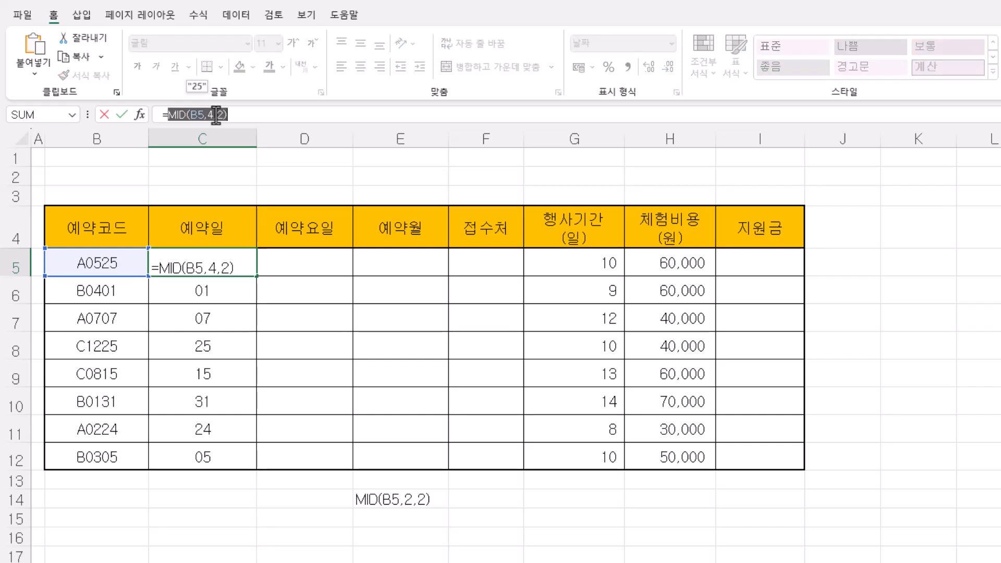
{"action": "right_click", "coordinate": [218, 115]}
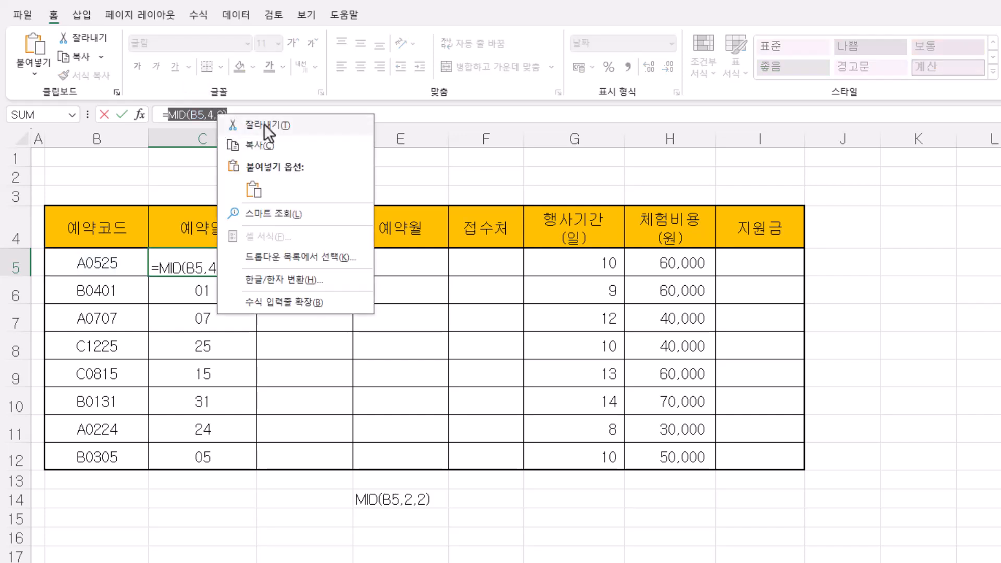
{"action": "left_click", "coordinate": [264, 123]}
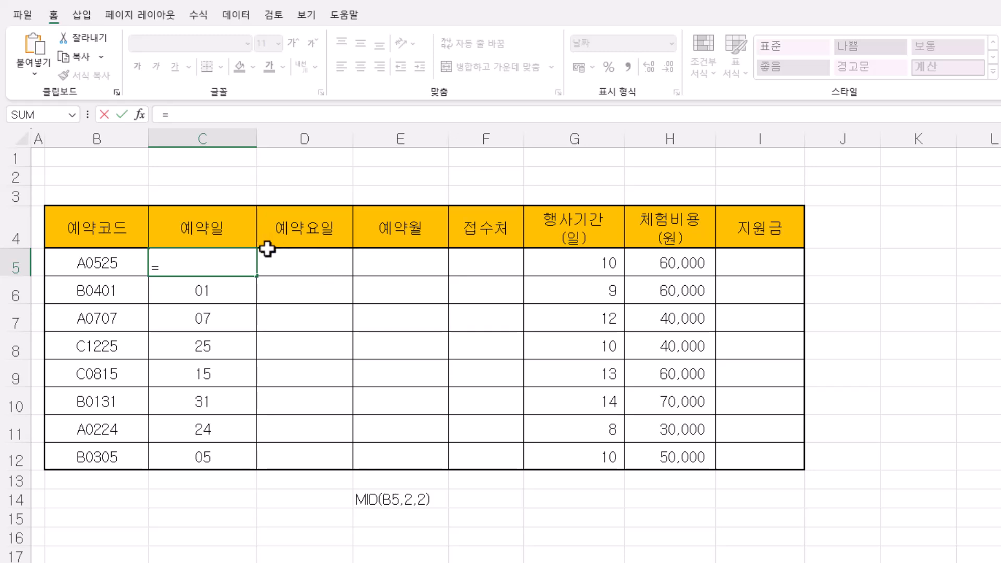
{"action": "key", "text": "Escape"}
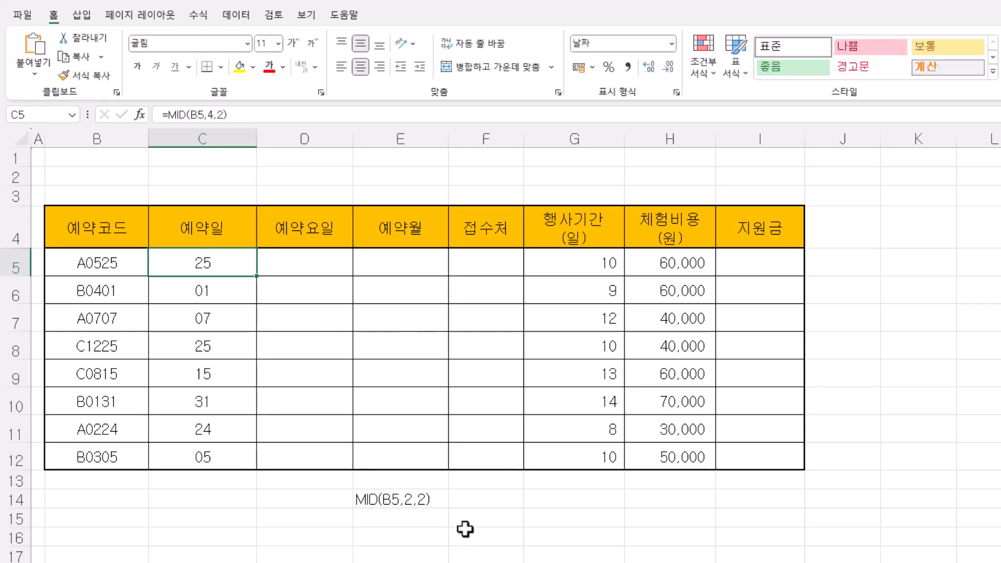
{"action": "left_click", "coordinate": [413, 519]}
{"action": "key", "text": "ctrl+v"}
{"action": "left_click", "coordinate": [479, 533]}
Replace the MID formula for the range C5:C12 with a DATE function whose year argument is 2024.
{"action": "left_click", "coordinate": [229, 266]}
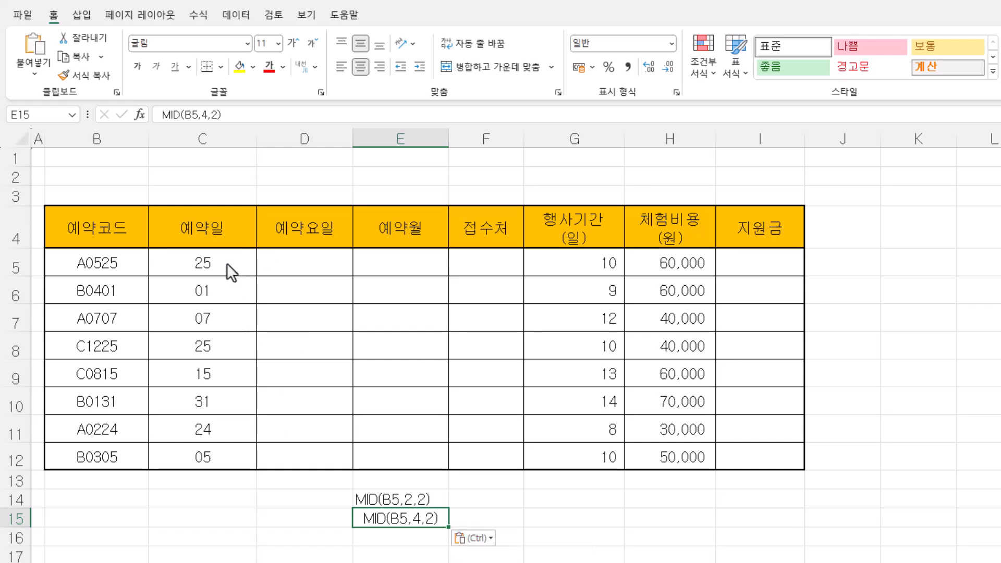
{"action": "left_click_drag", "start_coordinate": [225, 264], "coordinate": [225, 457]}
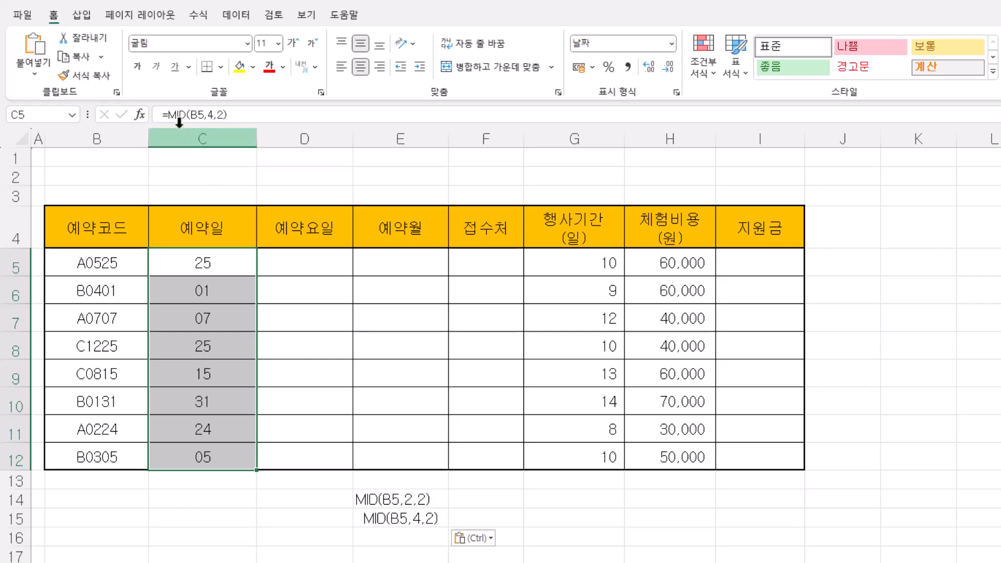
{"action": "left_click_drag", "start_coordinate": [166, 114], "coordinate": [276, 108]}
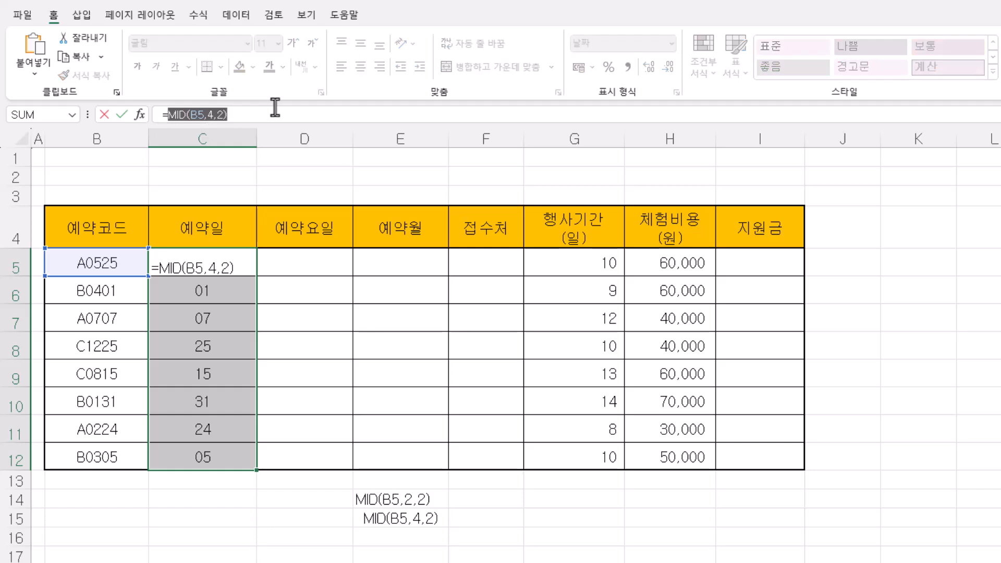
{"action": "type", "text": "date"}
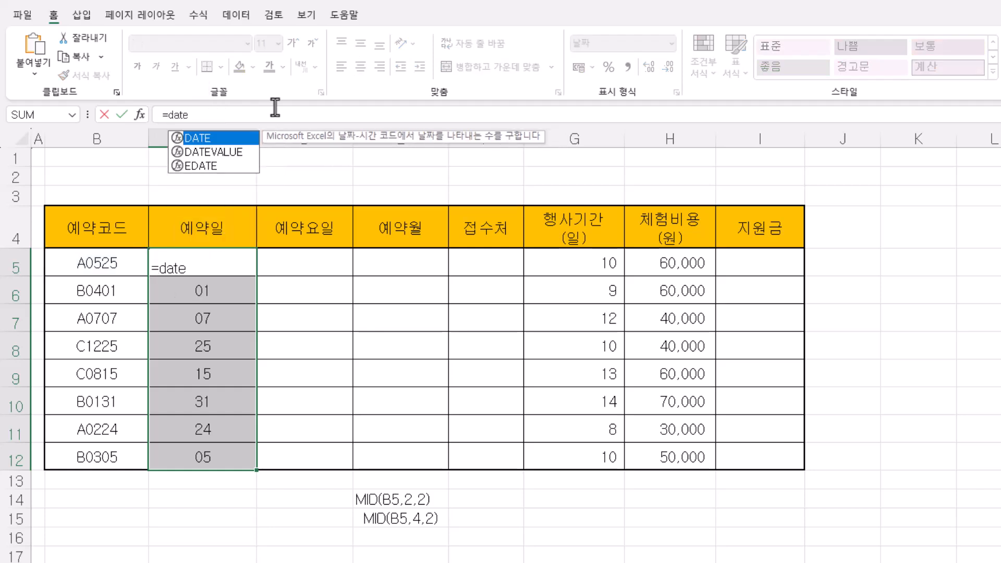
{"action": "key", "text": "Tab"}
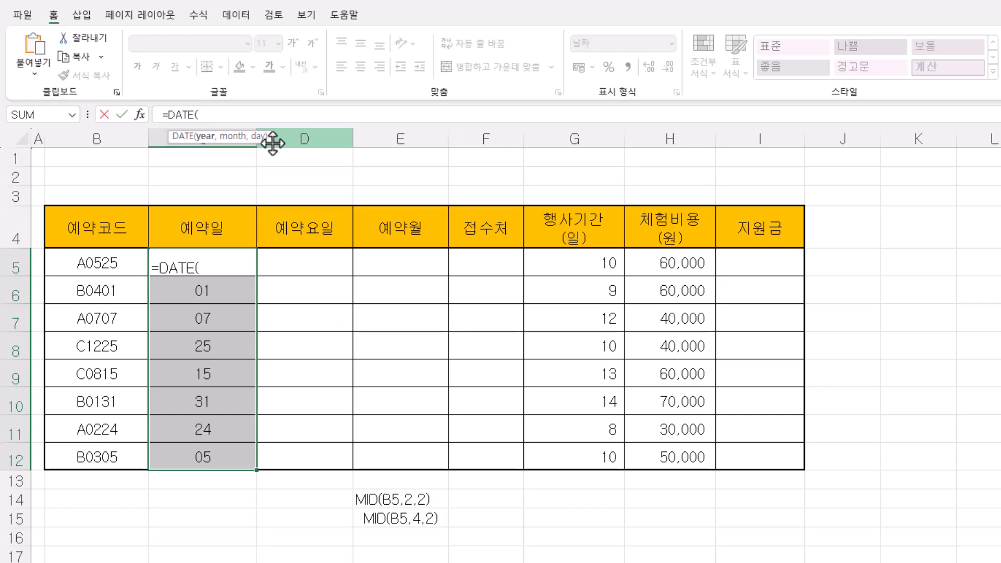
{"action": "type", "text": "2024,"}
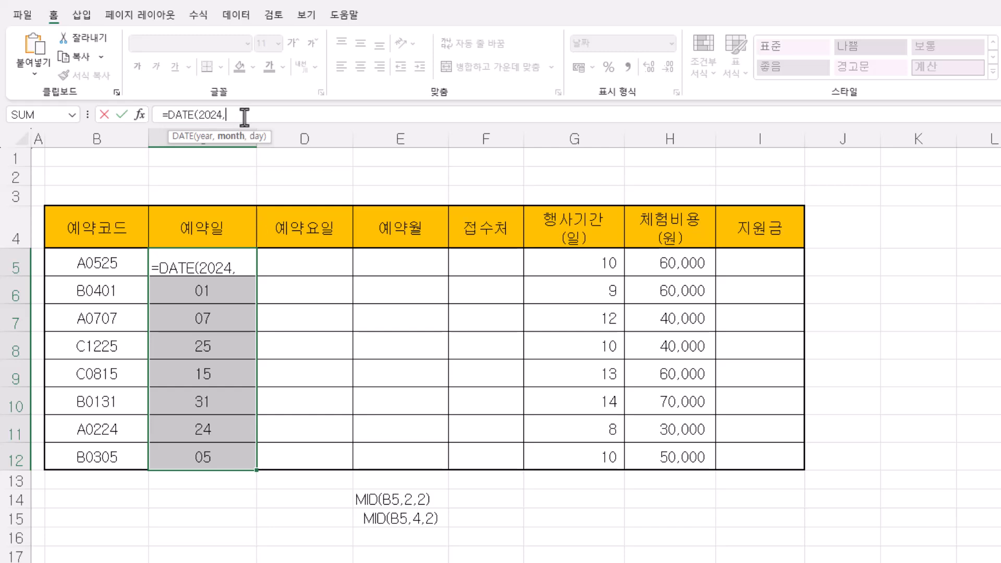
Enter mid(b5,2,2) as the month argument of the DATE formula.
{"action": "type", "text": "mi"}
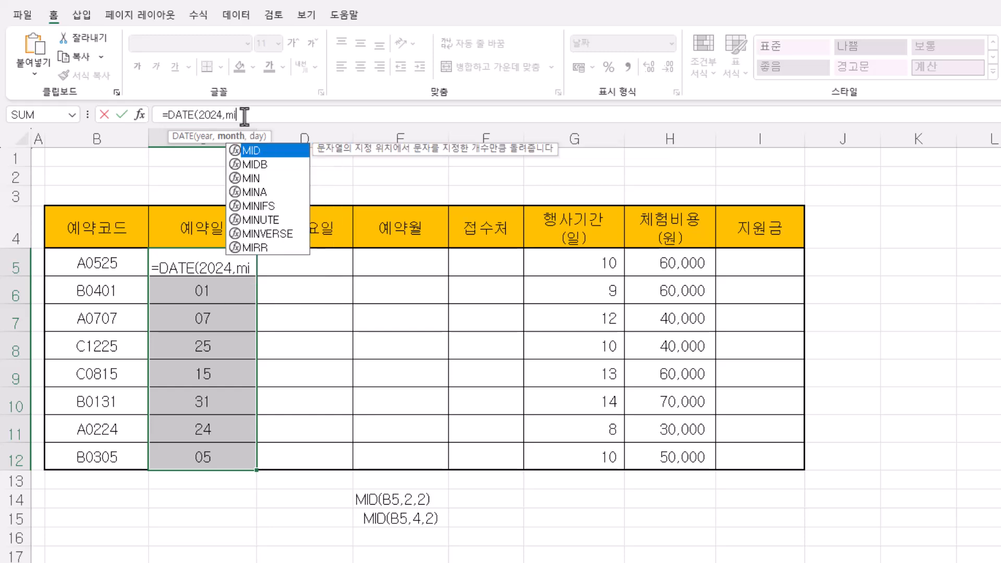
{"action": "type", "text": "d("}
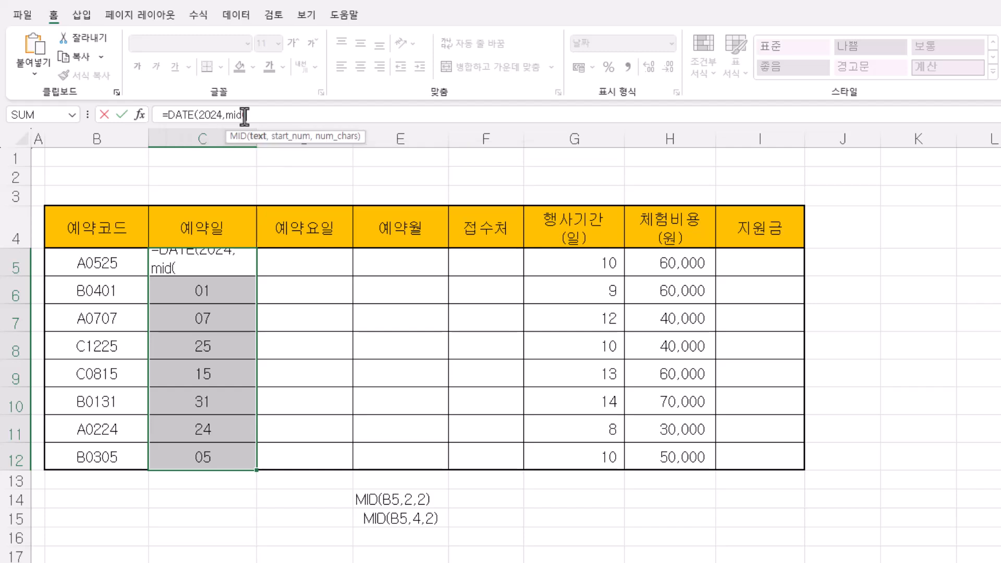
{"action": "type", "text": "b5,2"}
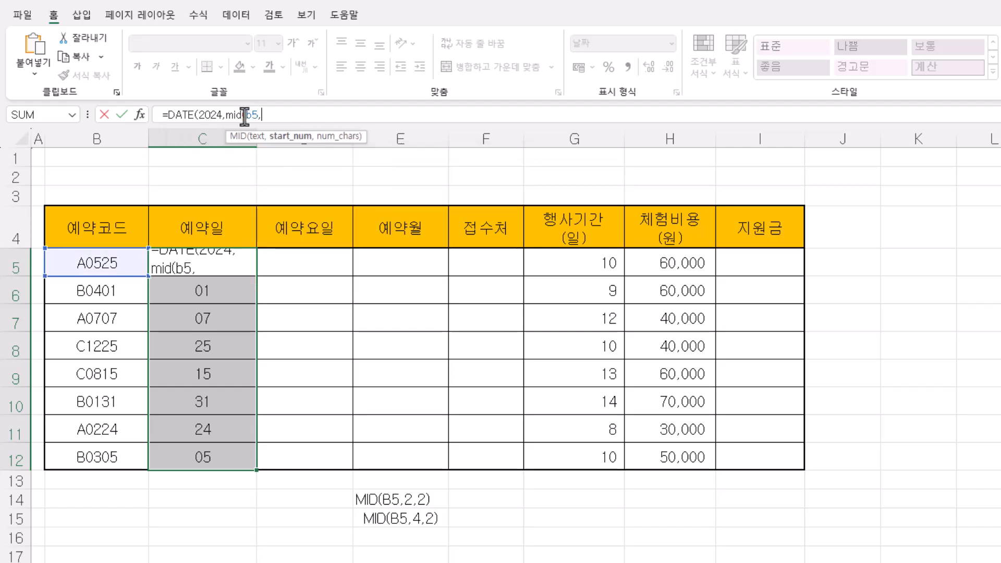
{"action": "type", "text": ",2)"}
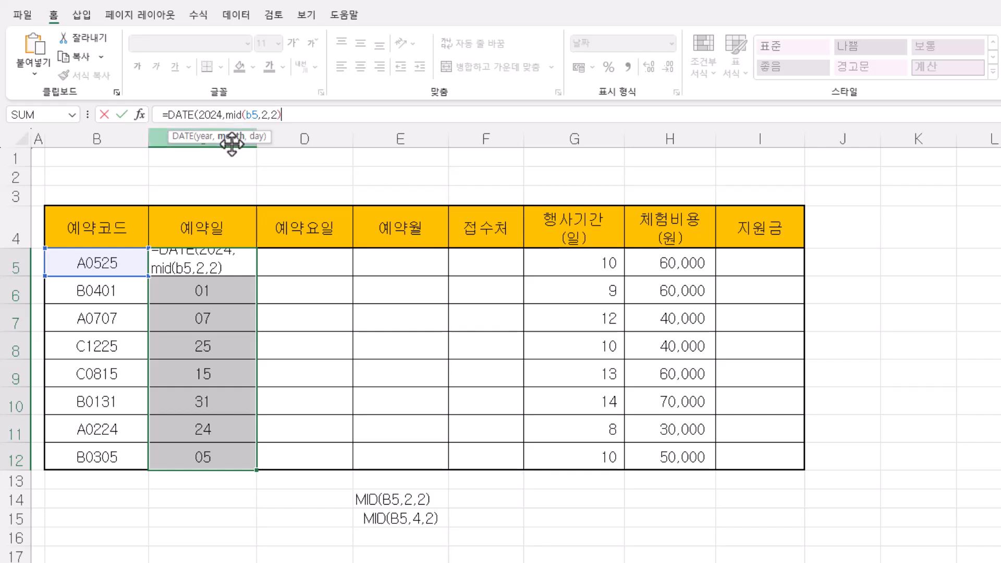
{"action": "left_click", "coordinate": [298, 117]}
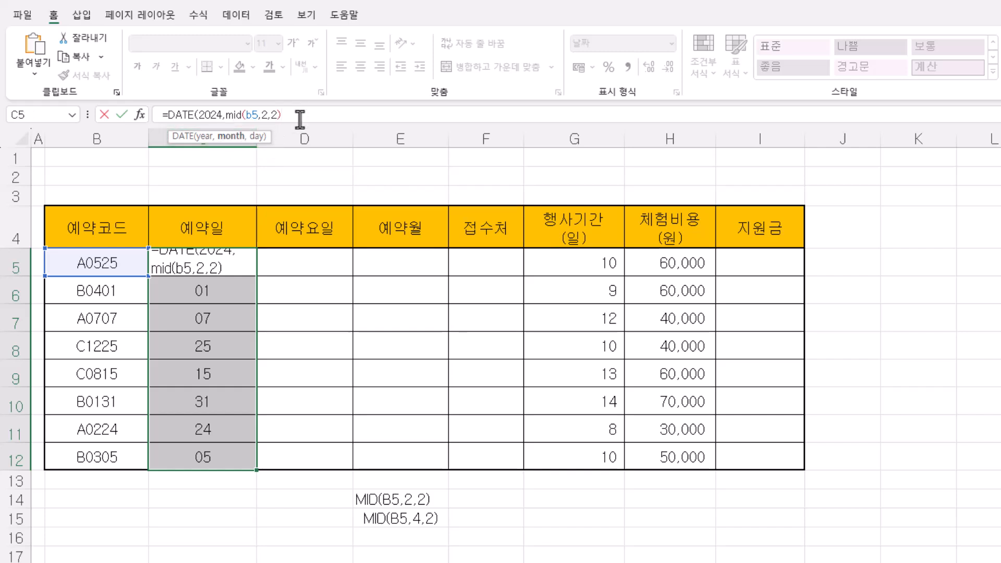
Enter mid(b5,4,2) as the day argument, close the DATE function and fill C5:C12 with the completed formula.
{"action": "type", "text": ","}
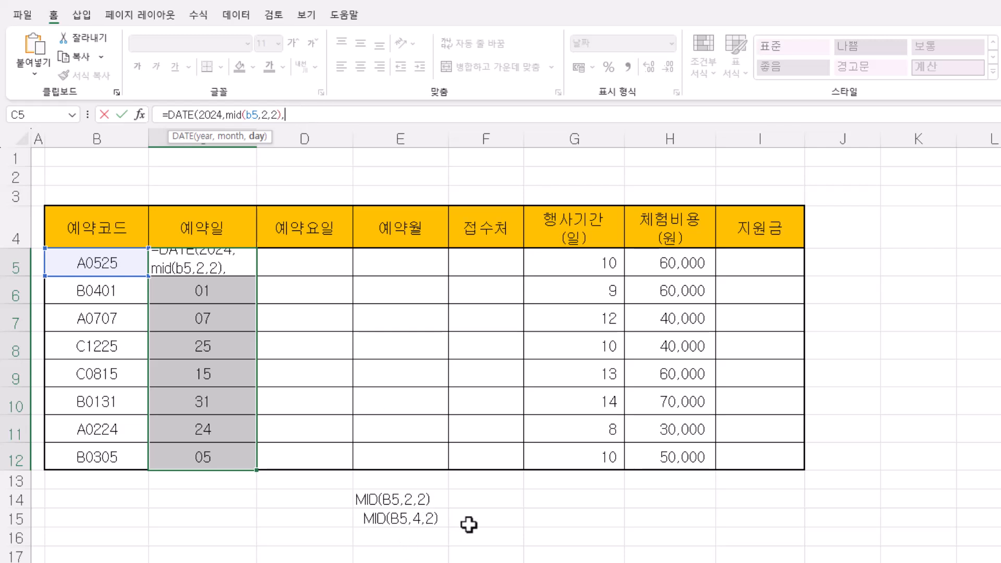
{"action": "type", "text": "mid("}
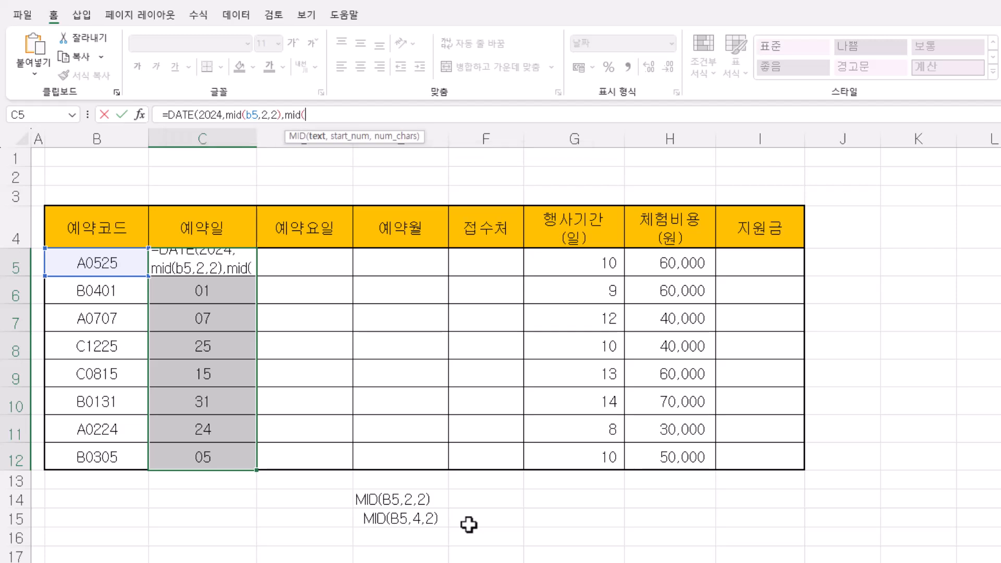
{"action": "type", "text": "b5,"}
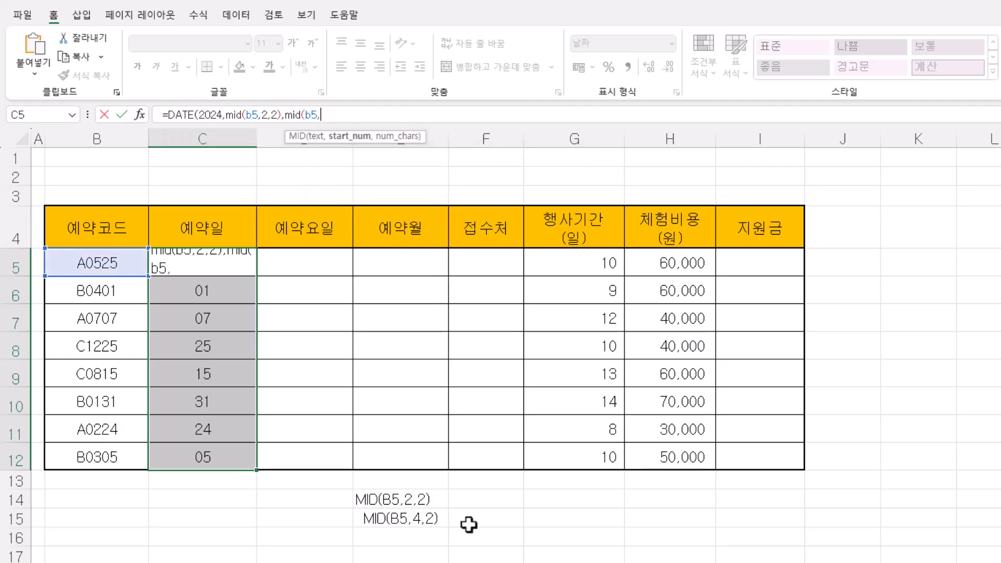
{"action": "type", "text": "4,2"}
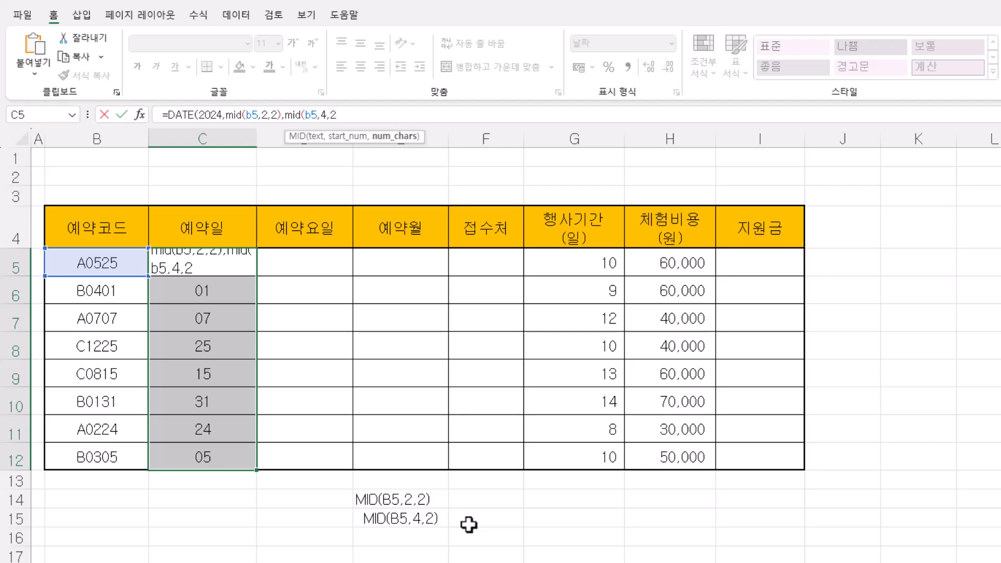
{"action": "type", "text": ")"}
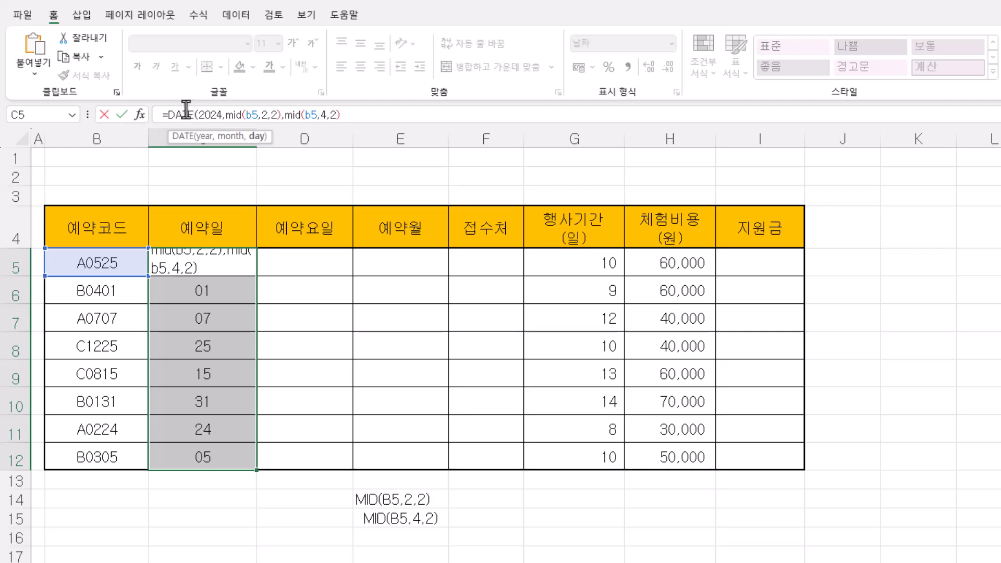
{"action": "left_click", "coordinate": [198, 114]}
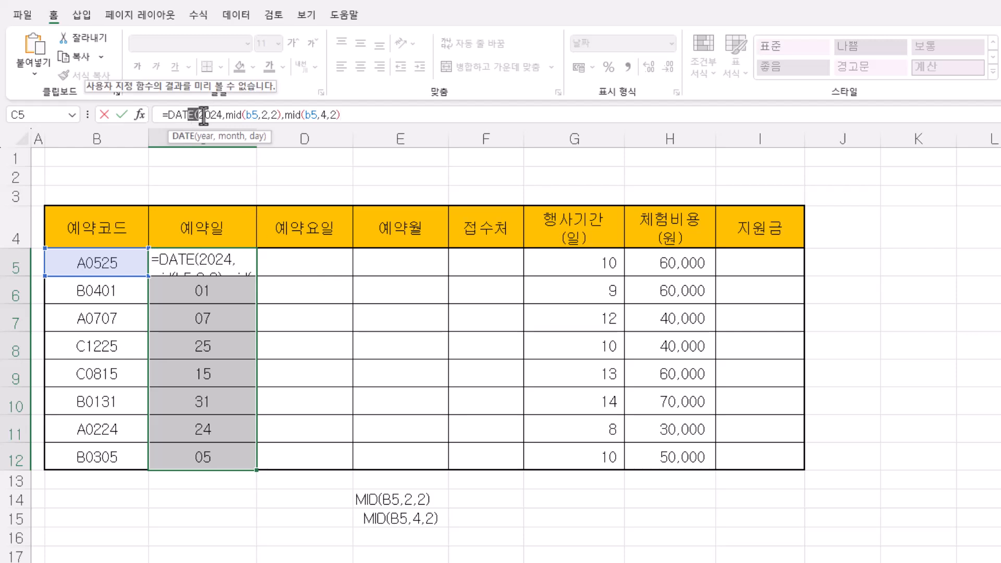
{"action": "left_click", "coordinate": [342, 115]}
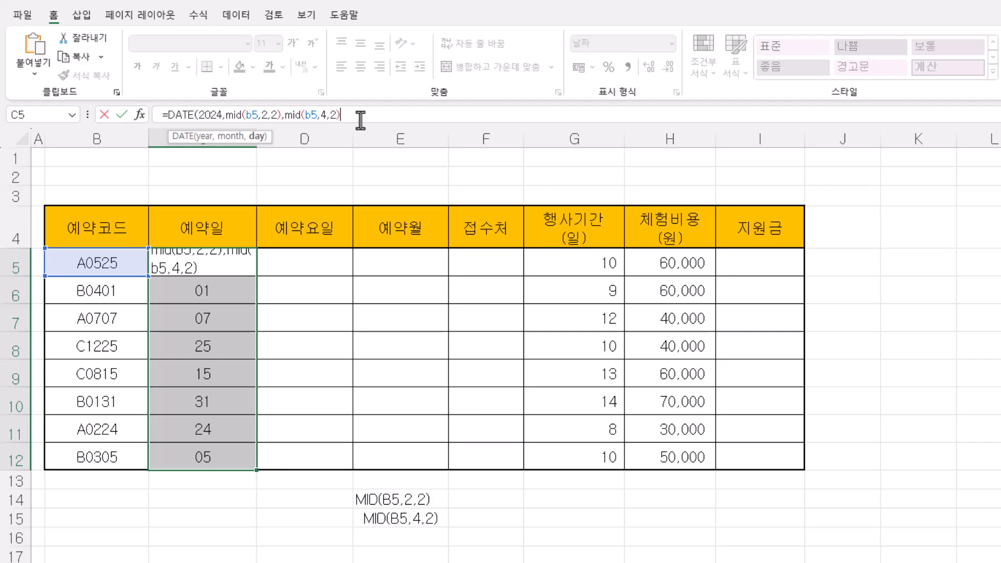
{"action": "type", "text": ")"}
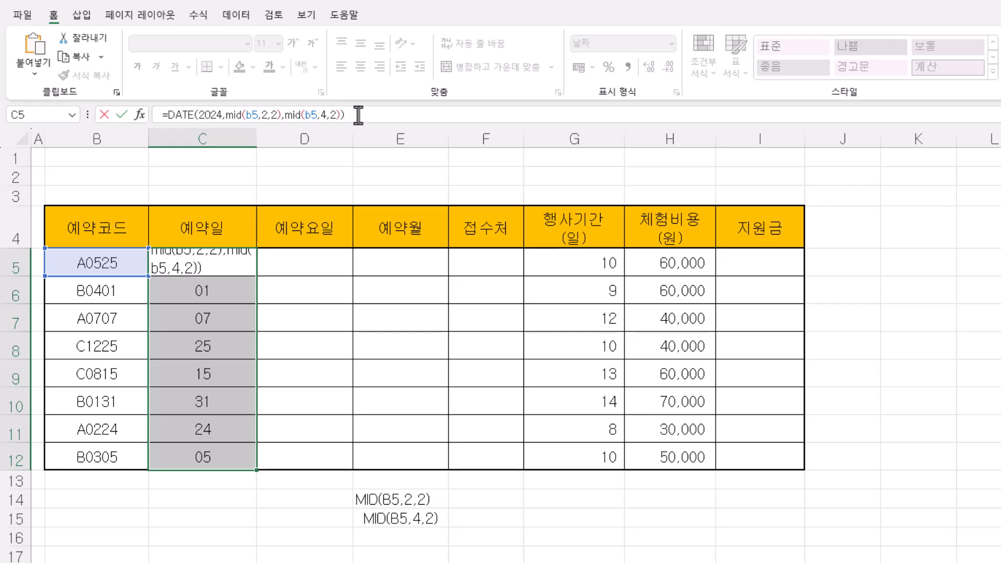
{"action": "key", "text": "ctrl+Return"}
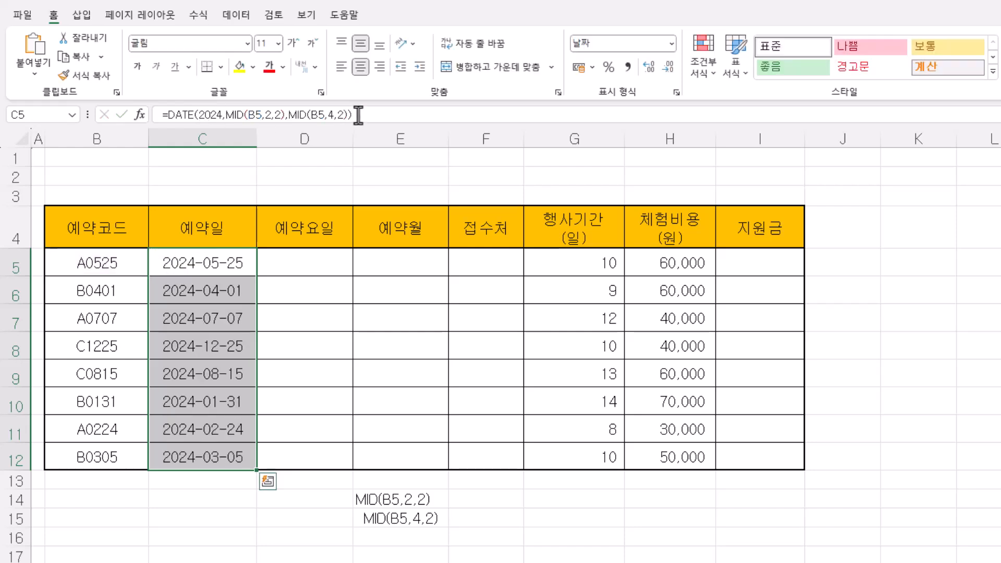
Check the DATE formulas in C5, C6 and C7 against their reservation codes.
{"action": "left_click", "coordinate": [224, 268]}
{"action": "left_click", "coordinate": [225, 293]}
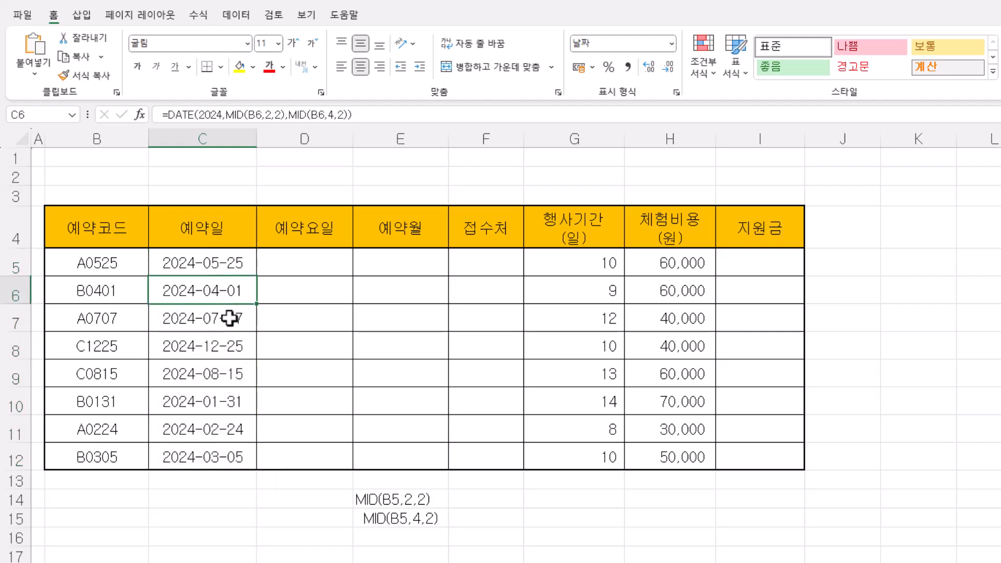
{"action": "left_click", "coordinate": [229, 320]}
{"action": "left_click", "coordinate": [231, 270]}
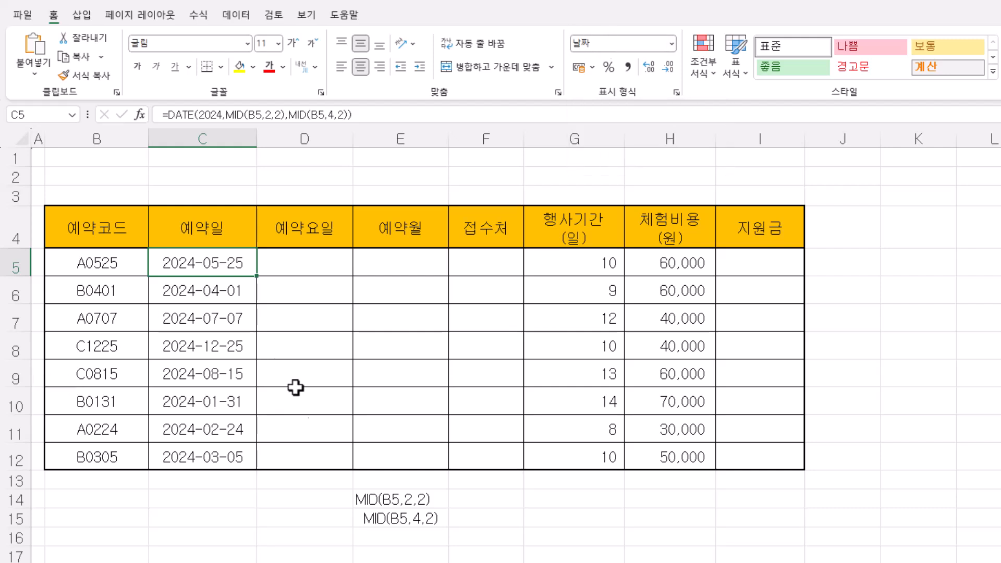
Remove all the arguments from the DATE formula for the range C5:C12, leaving only =DATE(.
{"action": "left_click_drag", "start_coordinate": [390, 500], "coordinate": [395, 519]}
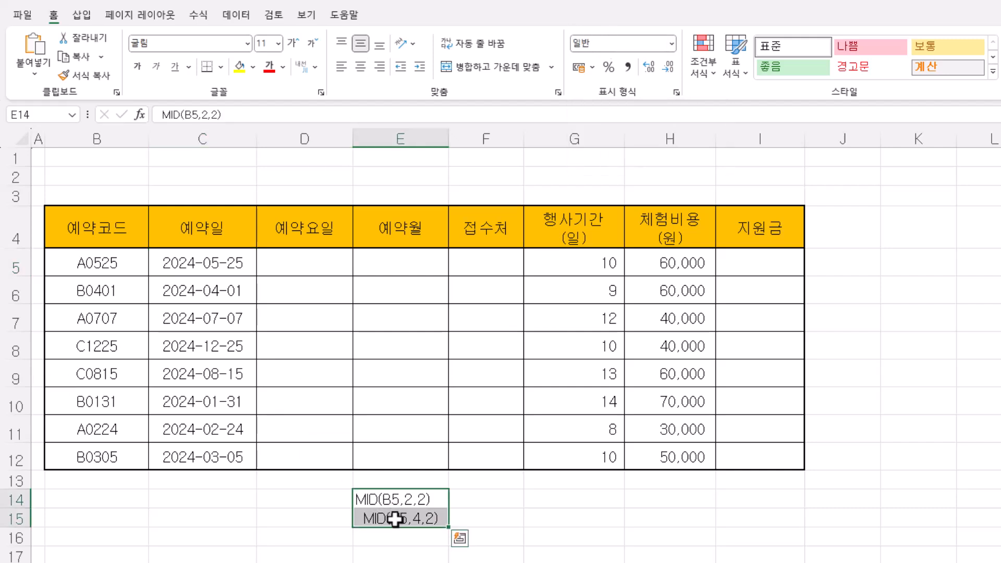
{"action": "left_click", "coordinate": [218, 261]}
{"action": "left_click_drag", "start_coordinate": [218, 261], "coordinate": [223, 449]}
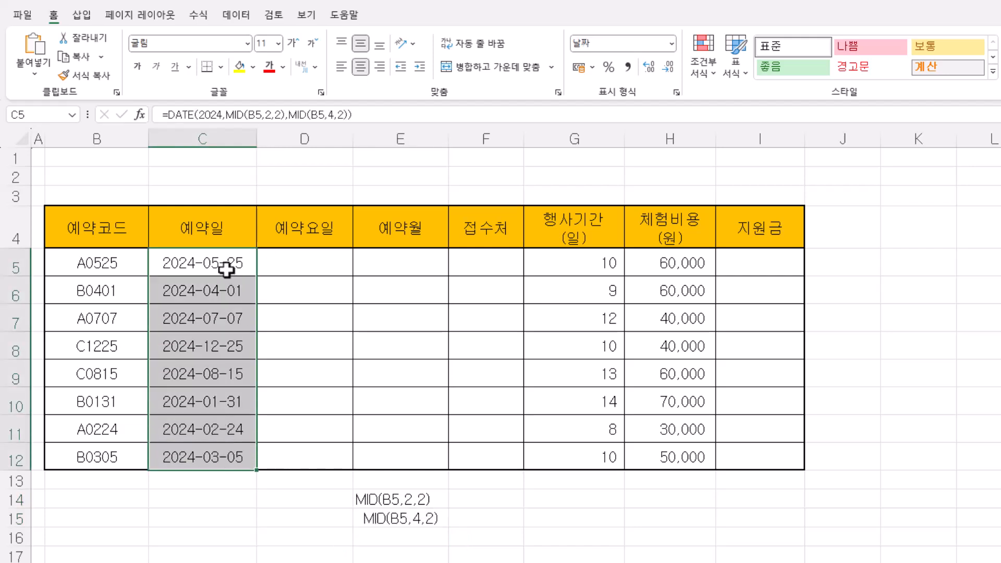
{"action": "left_click", "coordinate": [208, 115]}
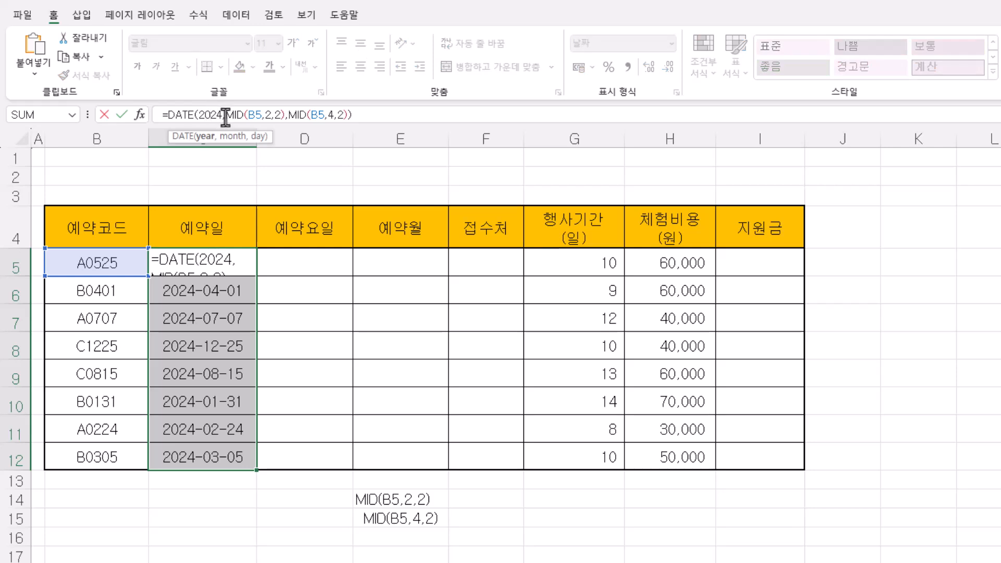
{"action": "left_click_drag", "start_coordinate": [225, 117], "coordinate": [356, 122]}
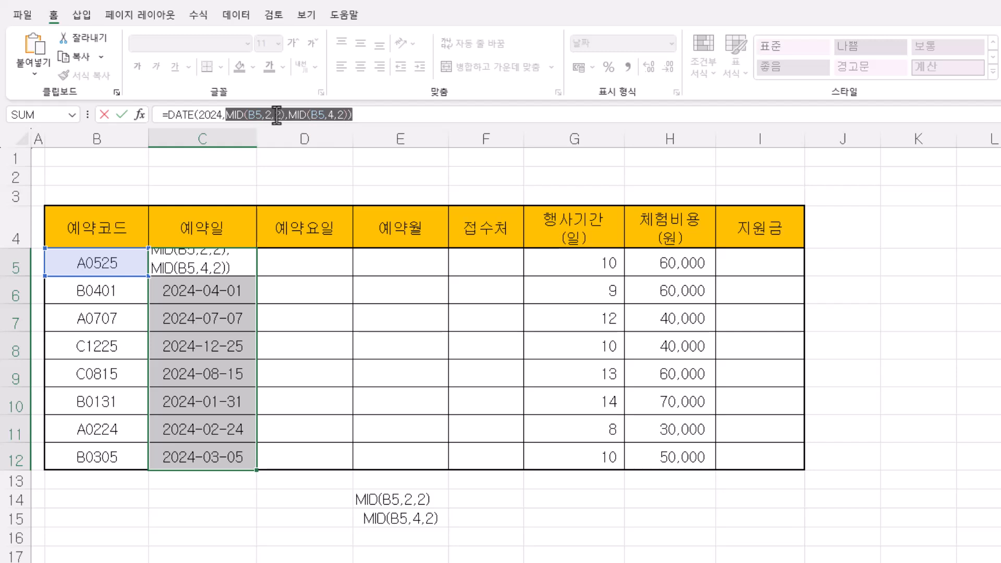
{"action": "key", "text": "BackSpace"}
{"action": "key", "text": "BackSpace"}
{"action": "key", "text": "BackSpace"}
{"action": "key", "text": "BackSpace"}
{"action": "key", "text": "BackSpace"}
{"action": "key", "text": "BackSpace"}
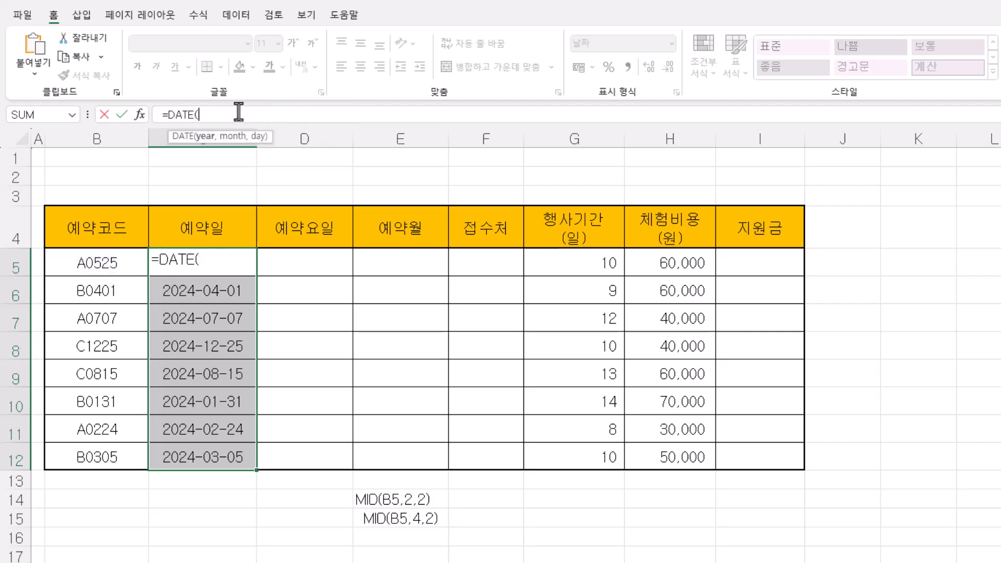
Bring up the function arguments of the DATE formula and set Year to 2024.
{"action": "left_click", "coordinate": [139, 116]}
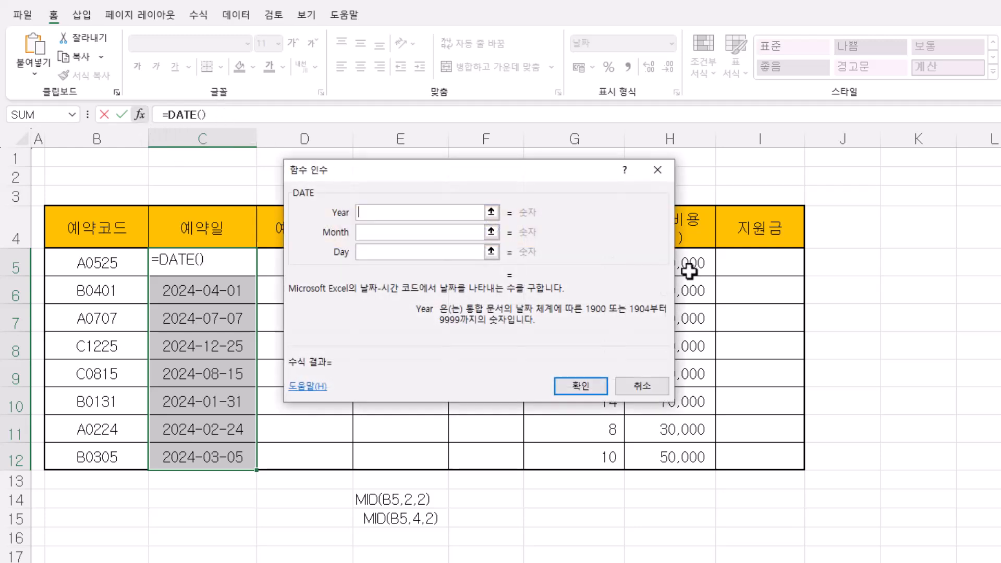
{"action": "mouse_move", "coordinate": [515, 178]}
{"action": "left_mouse_down"}
{"action": "mouse_move", "coordinate": [758, 236]}
{"action": "mouse_move", "coordinate": [641, 180]}
{"action": "mouse_move", "coordinate": [527, 183]}
{"action": "left_mouse_up"}
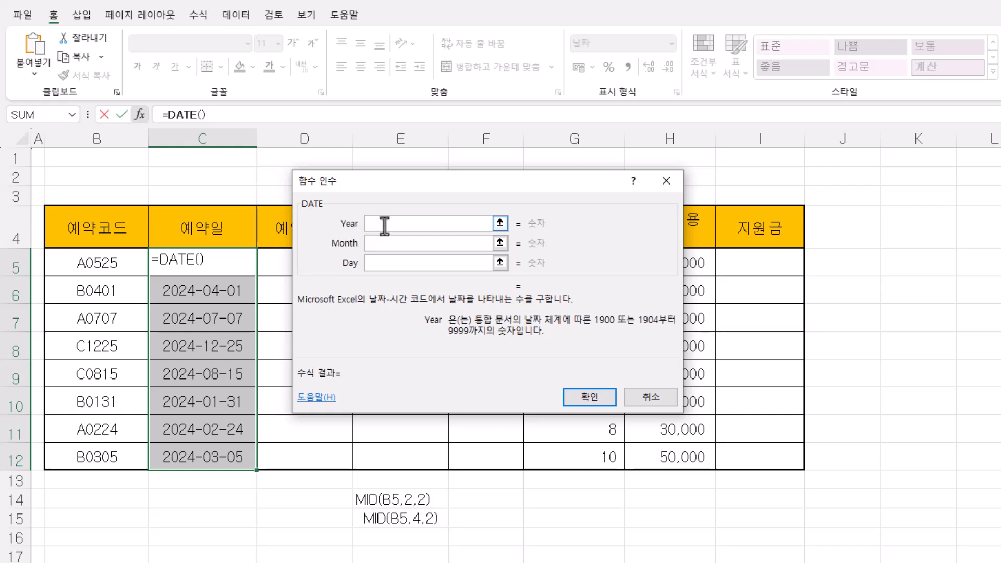
{"action": "type", "text": "2024"}
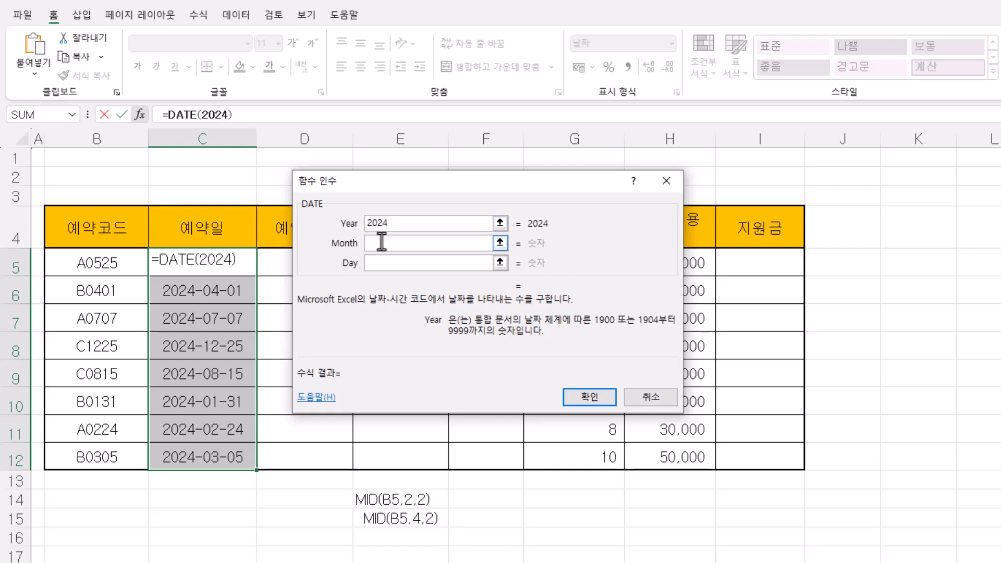
Set the Month argument of the DATE function to mid(b5,2,2).
{"action": "left_click", "coordinate": [382, 242]}
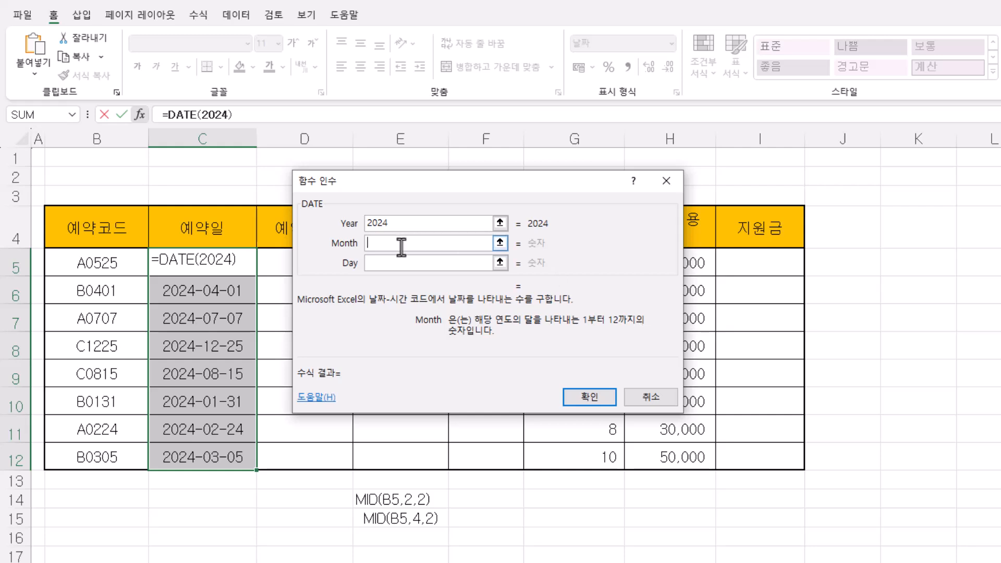
{"action": "left_click", "coordinate": [402, 499]}
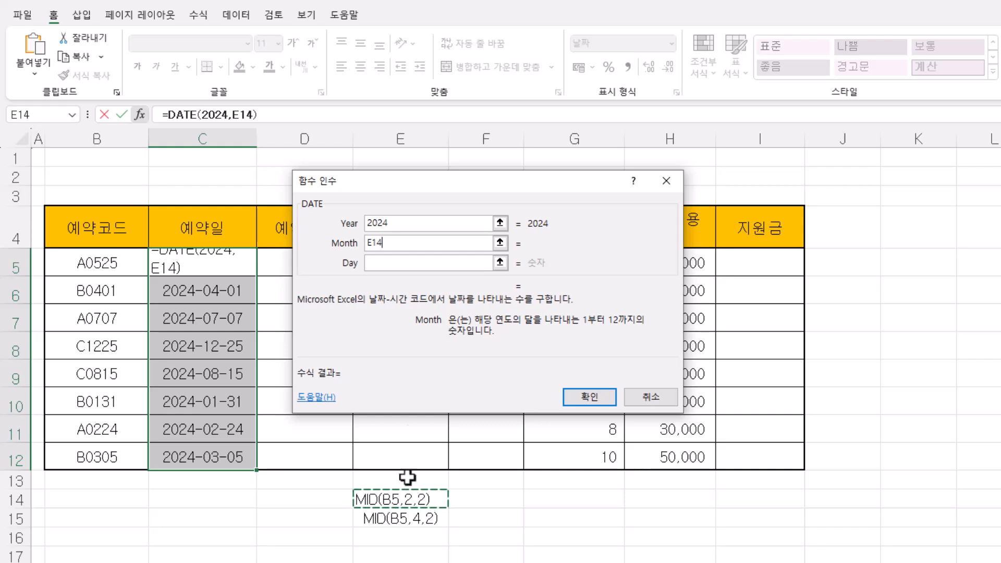
{"action": "left_click_drag", "start_coordinate": [391, 242], "coordinate": [313, 229]}
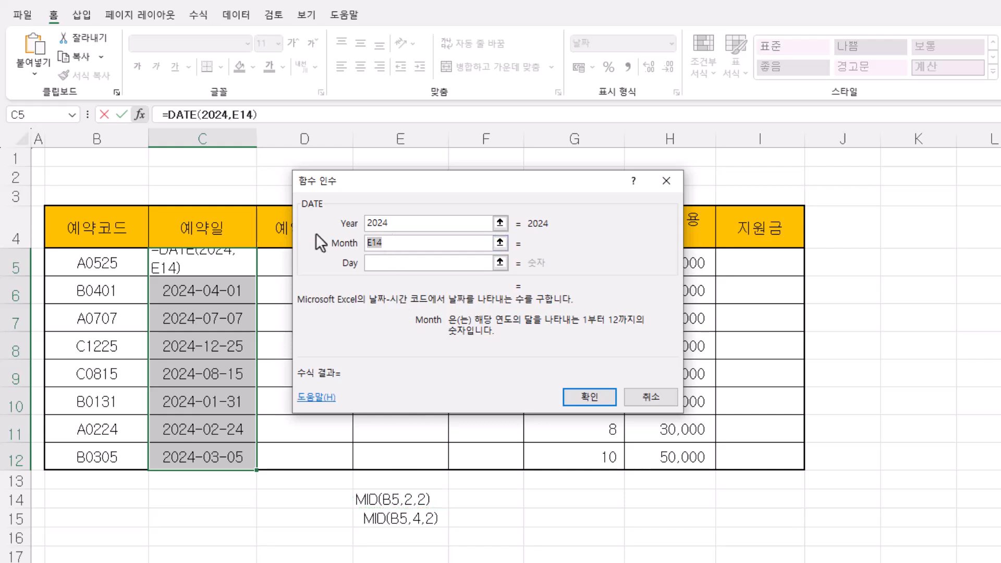
{"action": "key", "text": "BackSpace"}
{"action": "type", "text": "m"}
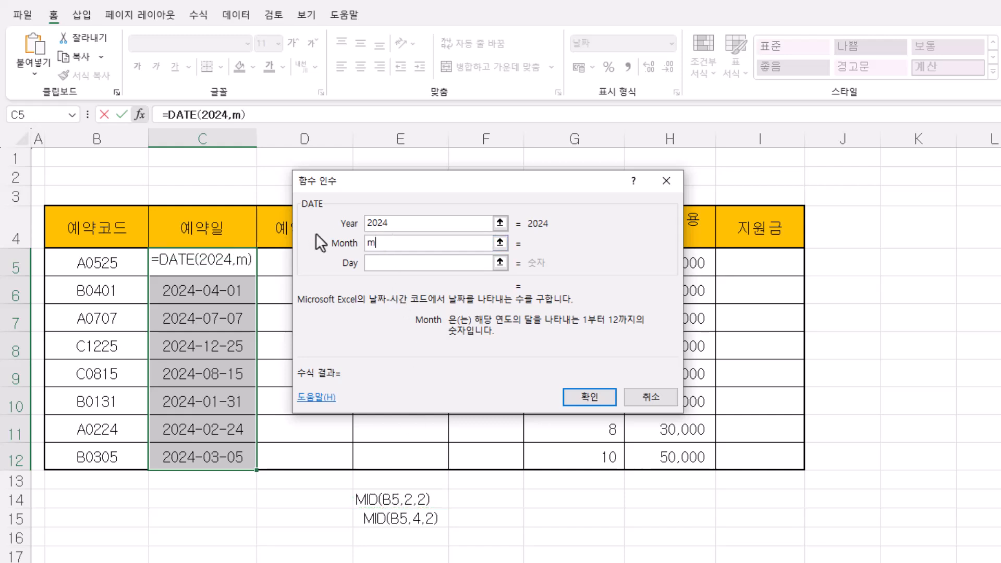
{"action": "type", "text": "id(b"}
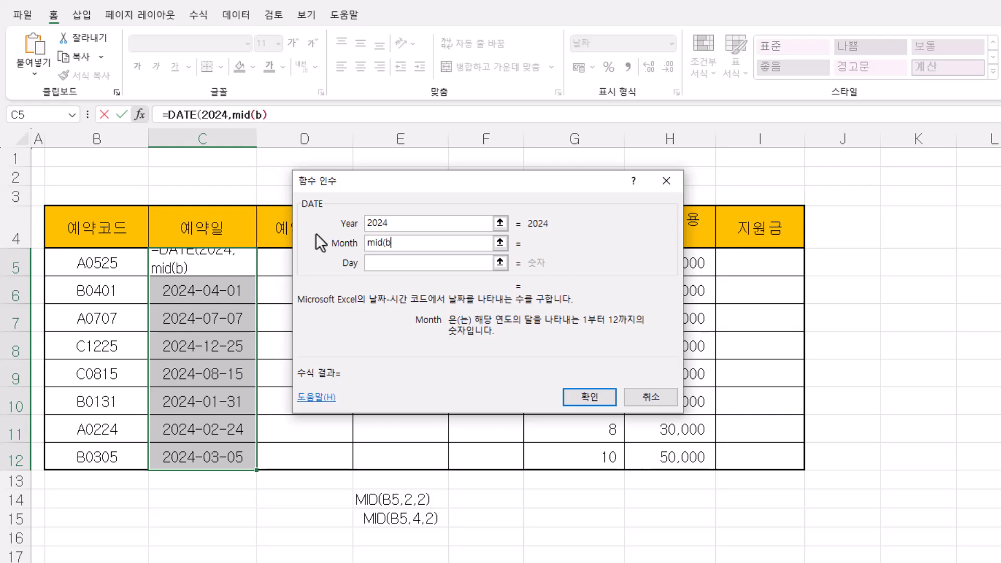
{"action": "type", "text": "5,2,2)"}
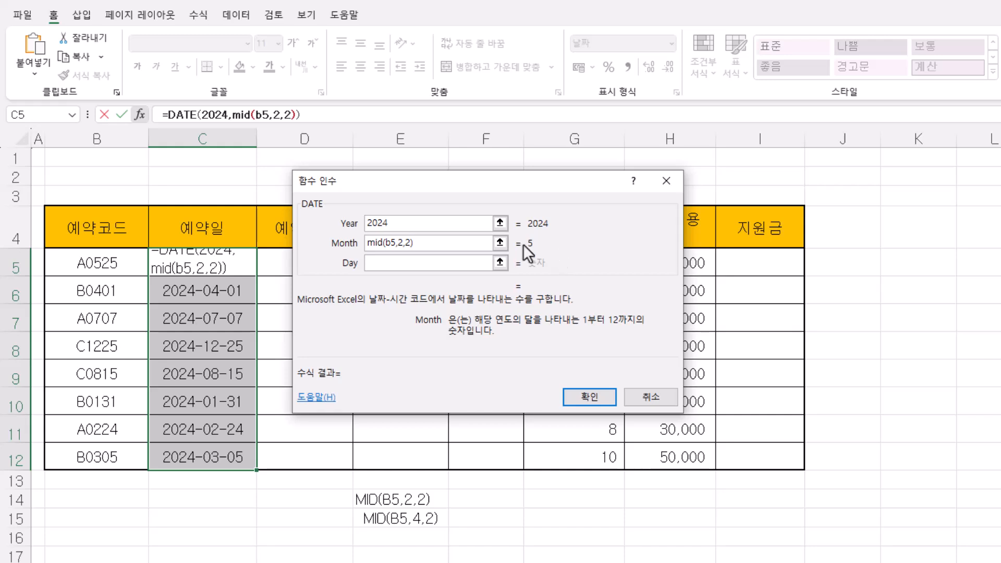
Copy the Month expression into the Day argument, change it to mid(b5,4,2) and accept the DATE function.
{"action": "left_click", "coordinate": [443, 264]}
{"action": "left_click_drag", "start_coordinate": [433, 245], "coordinate": [300, 230]}
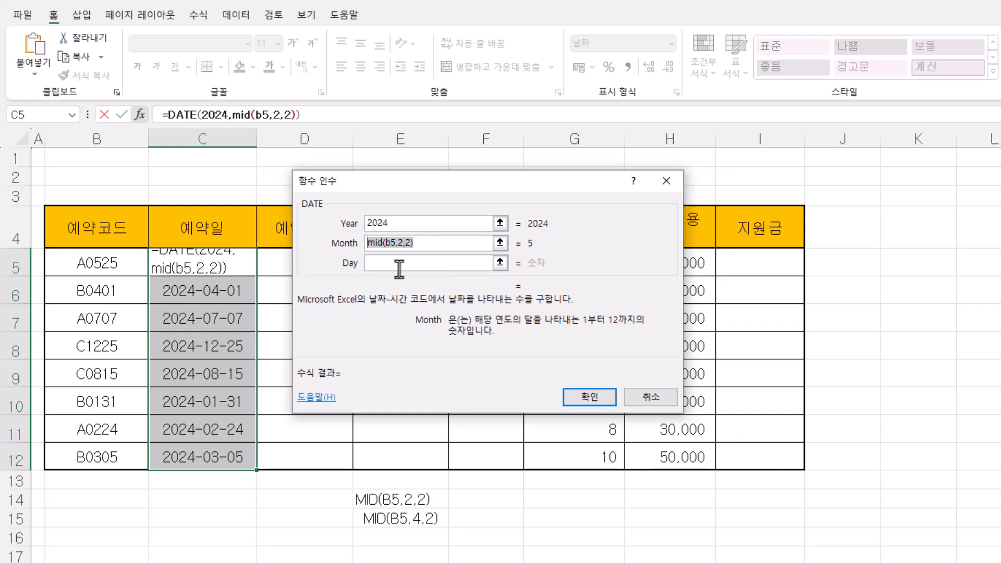
{"action": "right_click", "coordinate": [402, 245]}
{"action": "left_click", "coordinate": [433, 276]}
{"action": "left_click", "coordinate": [395, 263]}
{"action": "key", "text": "ctrl+v"}
{"action": "double_click", "coordinate": [401, 262]}
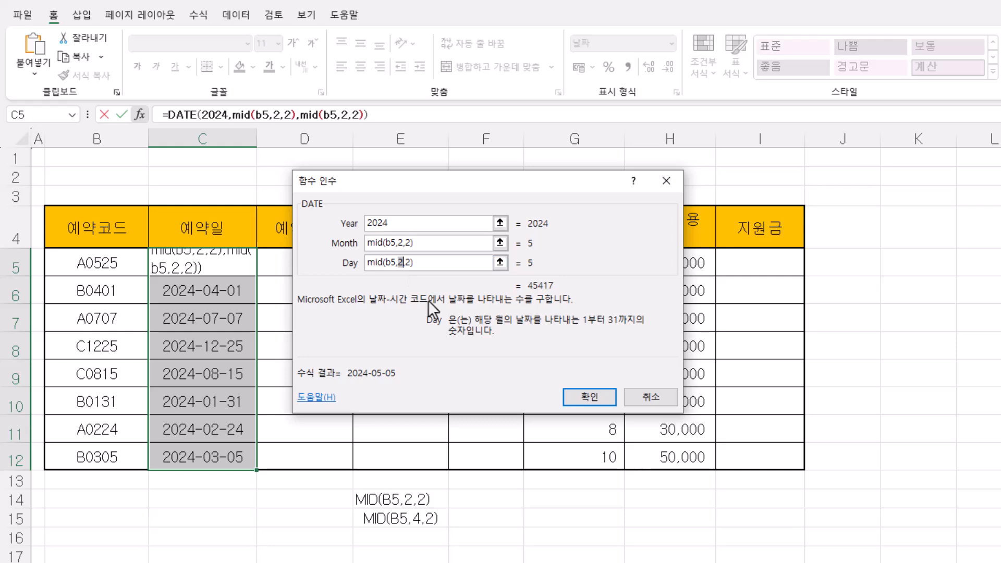
{"action": "type", "text": "4"}
{"action": "left_click", "coordinate": [469, 262]}
{"action": "left_click", "coordinate": [599, 398]}
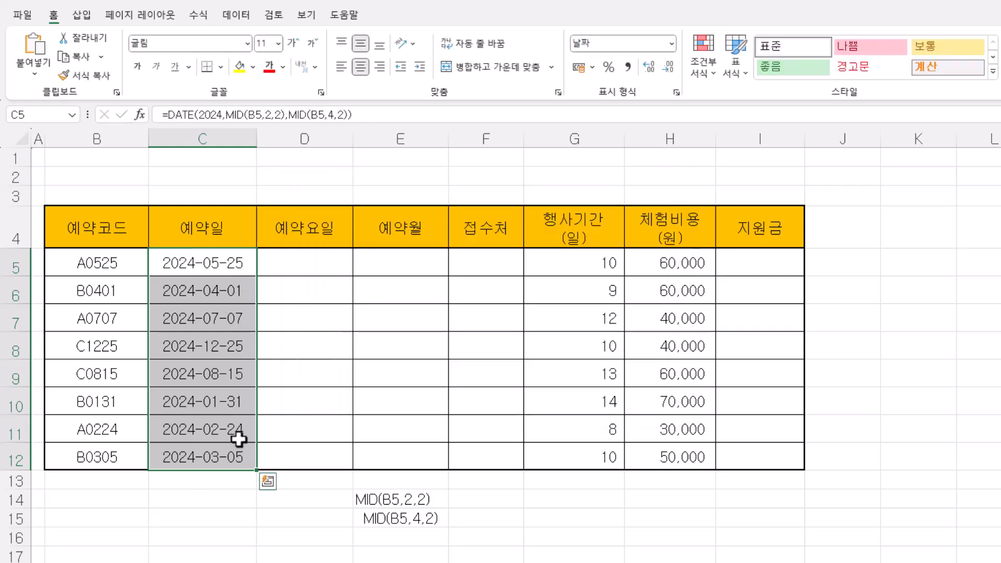
Examine the function arguments of DATE and of each of the two nested MID functions in the C5 formula.
{"action": "left_click", "coordinate": [200, 114]}
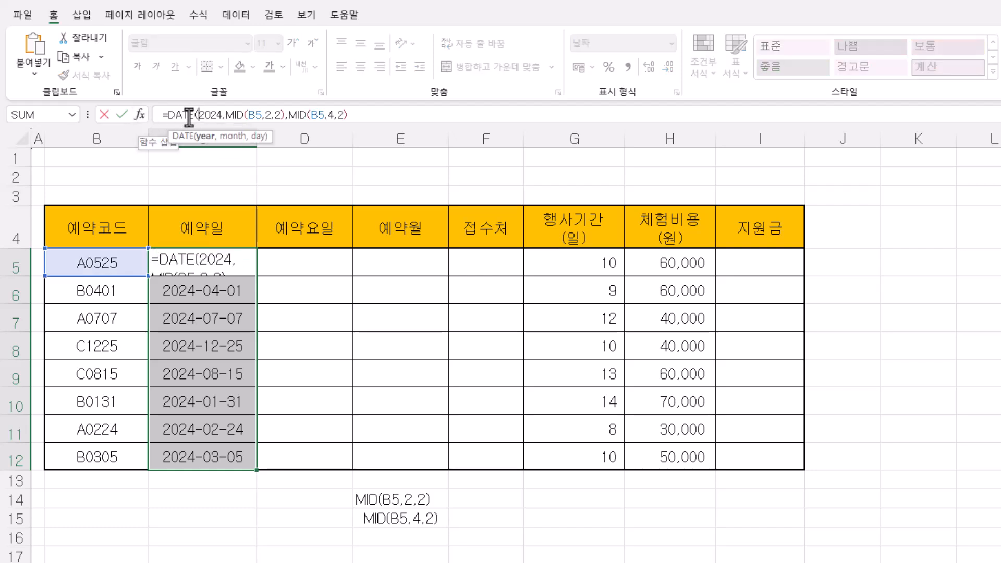
{"action": "left_click", "coordinate": [140, 114]}
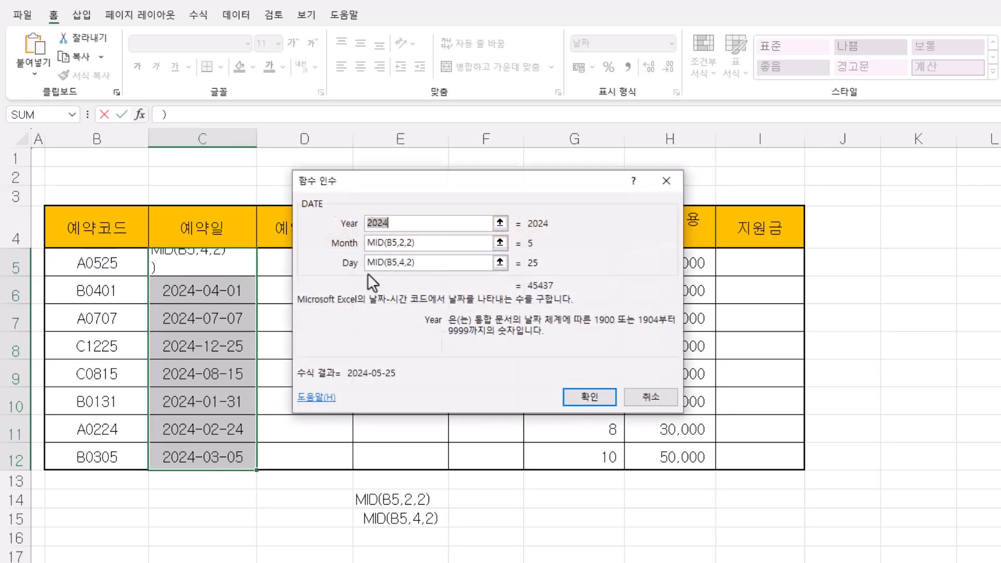
{"action": "left_click", "coordinate": [579, 458]}
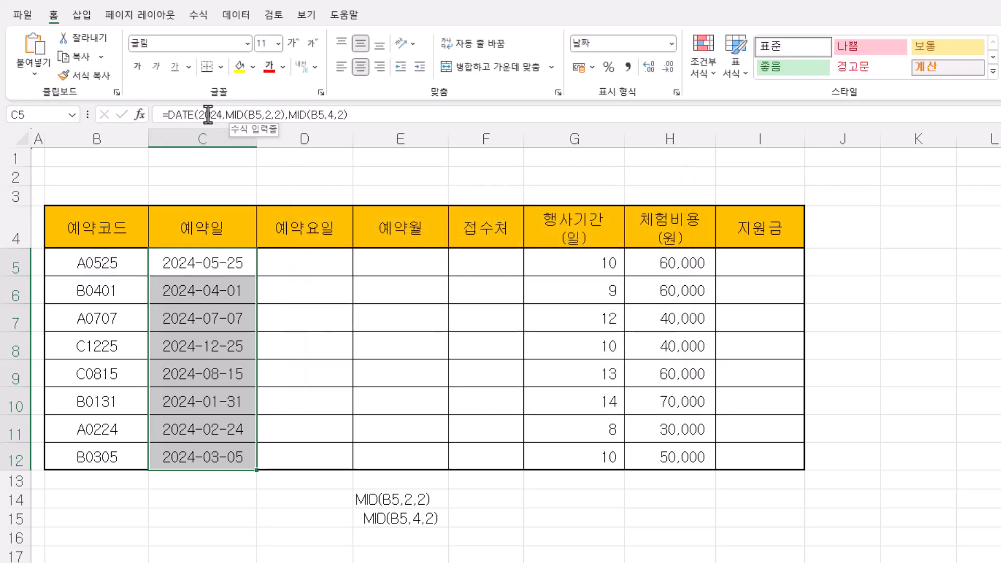
{"action": "left_click", "coordinate": [247, 114]}
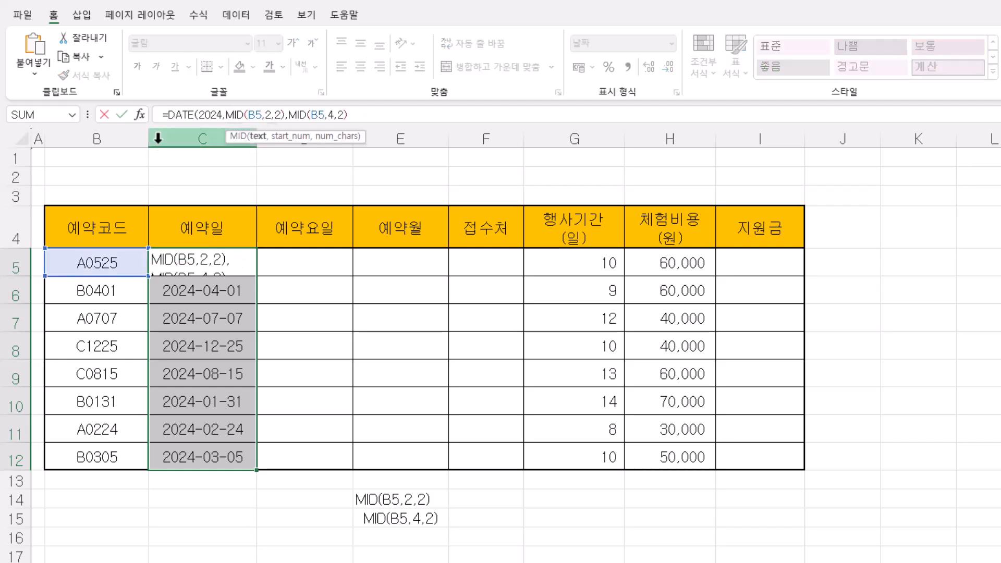
{"action": "left_click", "coordinate": [140, 116]}
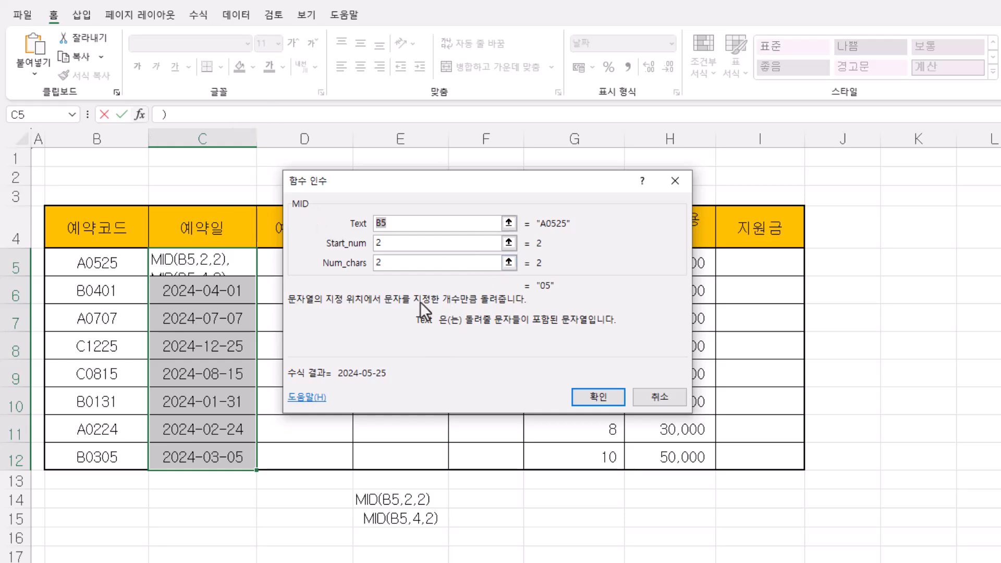
{"action": "left_click", "coordinate": [656, 398]}
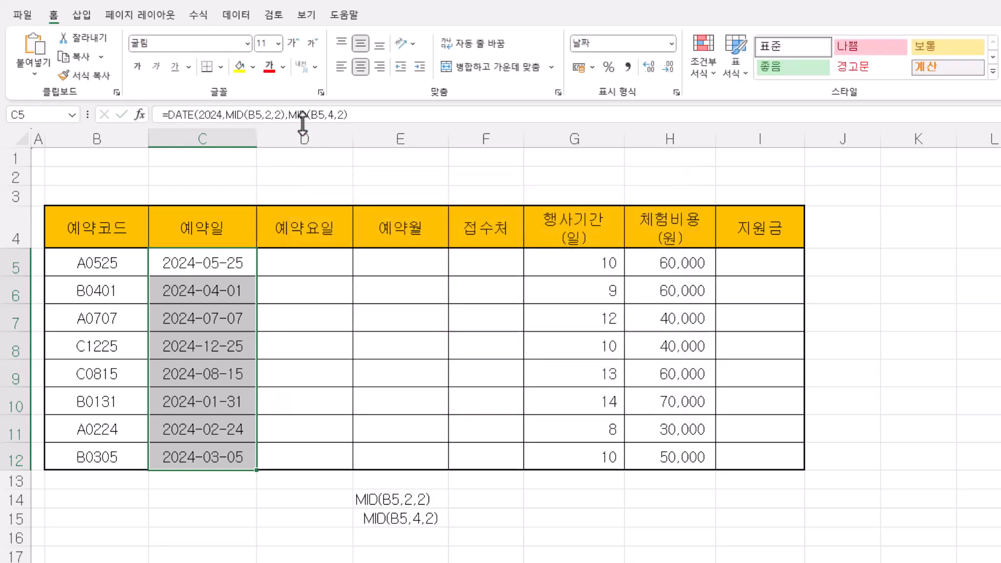
{"action": "left_click", "coordinate": [308, 113]}
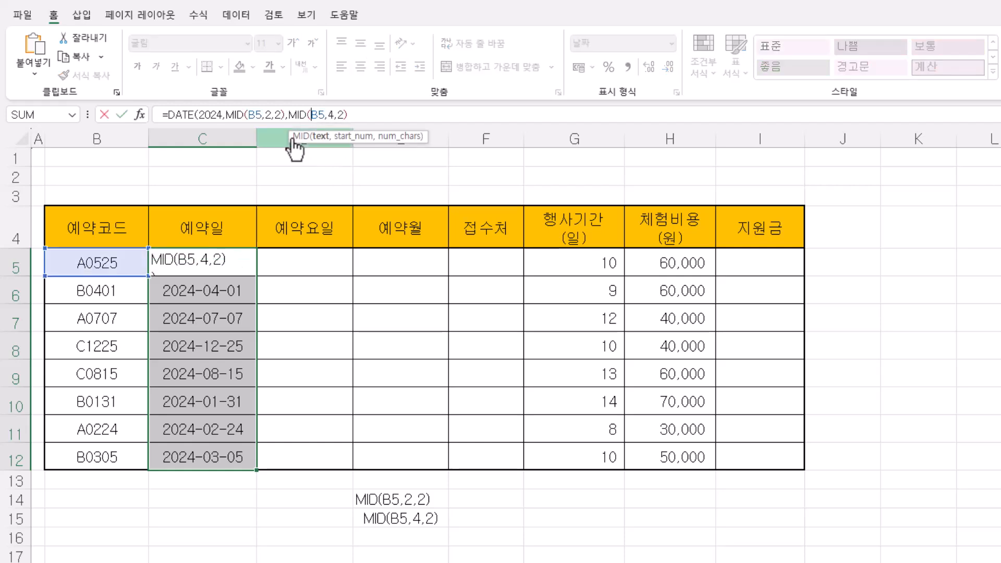
{"action": "left_click", "coordinate": [140, 115]}
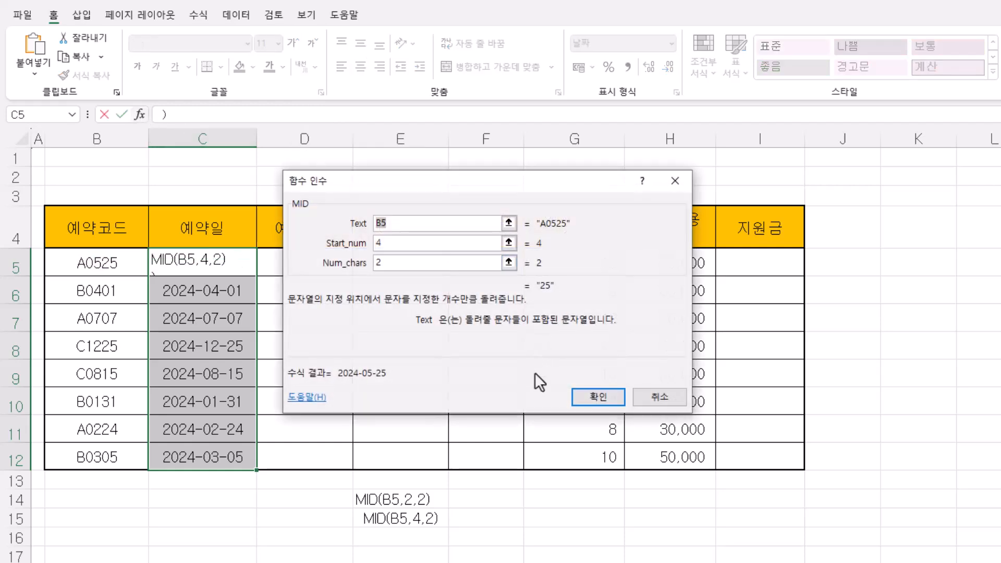
{"action": "left_click", "coordinate": [590, 398]}
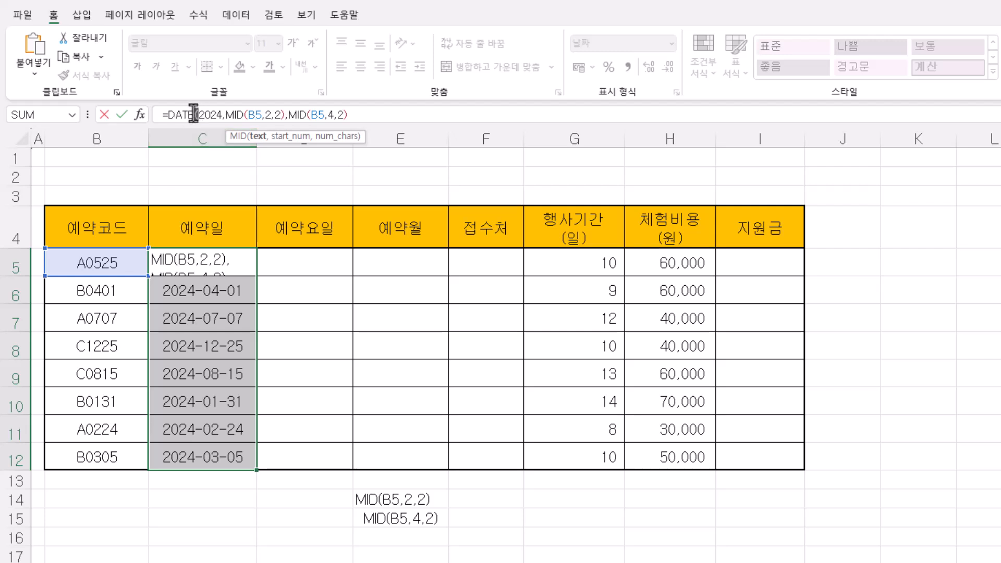
Try to enter the C5 DATE formula with another closing parenthesis added after MID(B5,4,2).
{"action": "left_click", "coordinate": [194, 113]}
{"action": "left_click", "coordinate": [371, 116]}
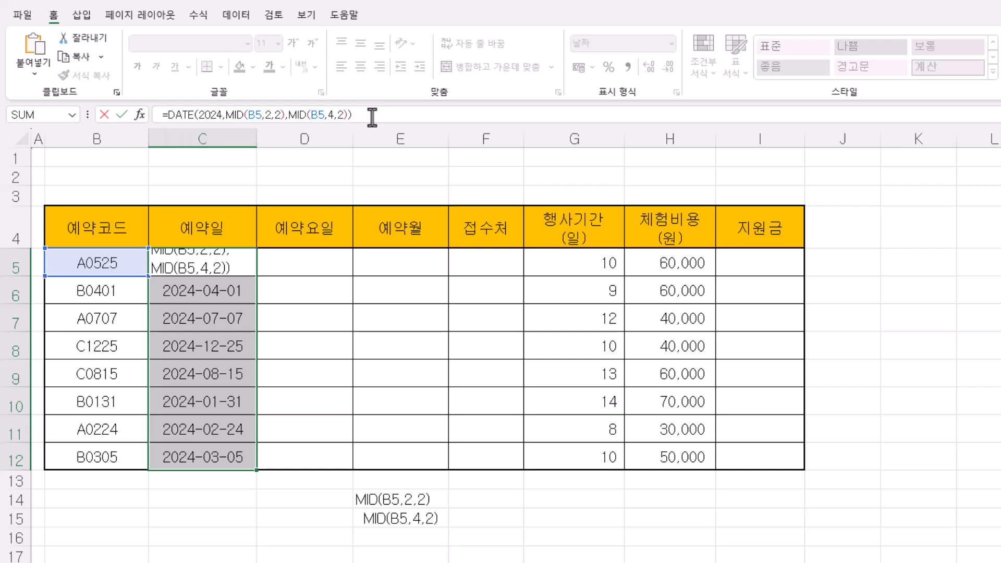
{"action": "key", "text": "Return"}
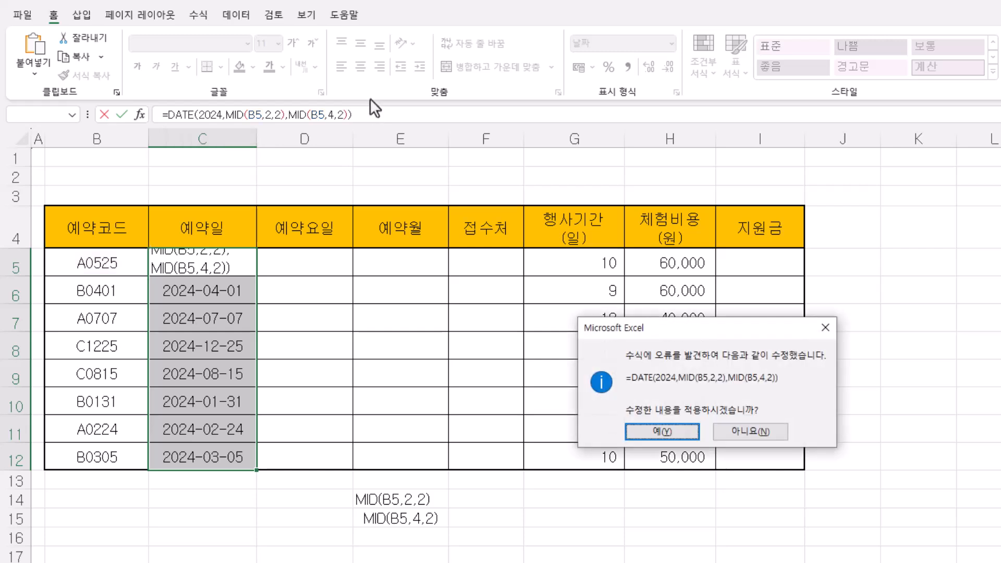
{"action": "key", "text": "Escape"}
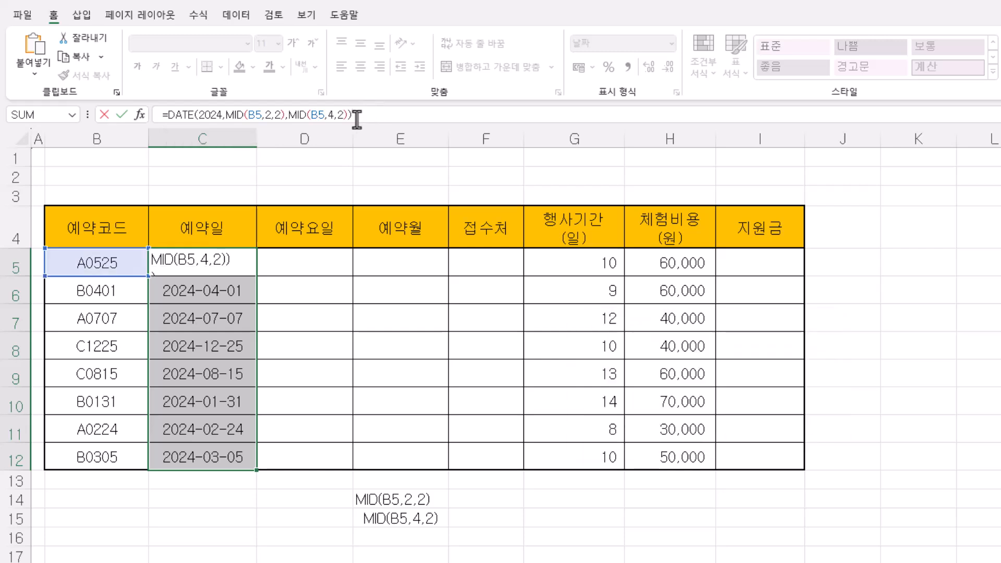
{"action": "key", "text": "Return"}
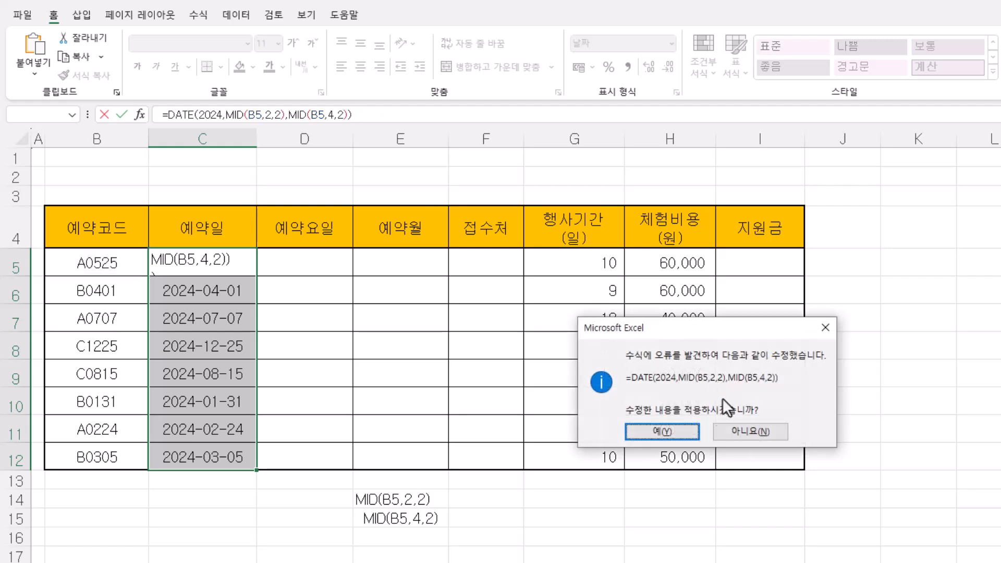
{"action": "left_click", "coordinate": [770, 436]}
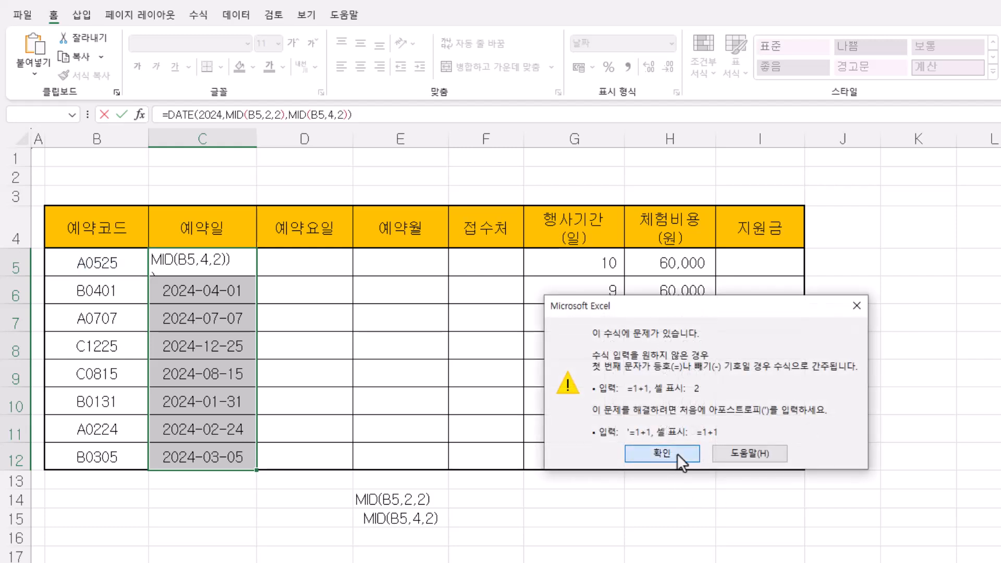
{"action": "left_click", "coordinate": [676, 454]}
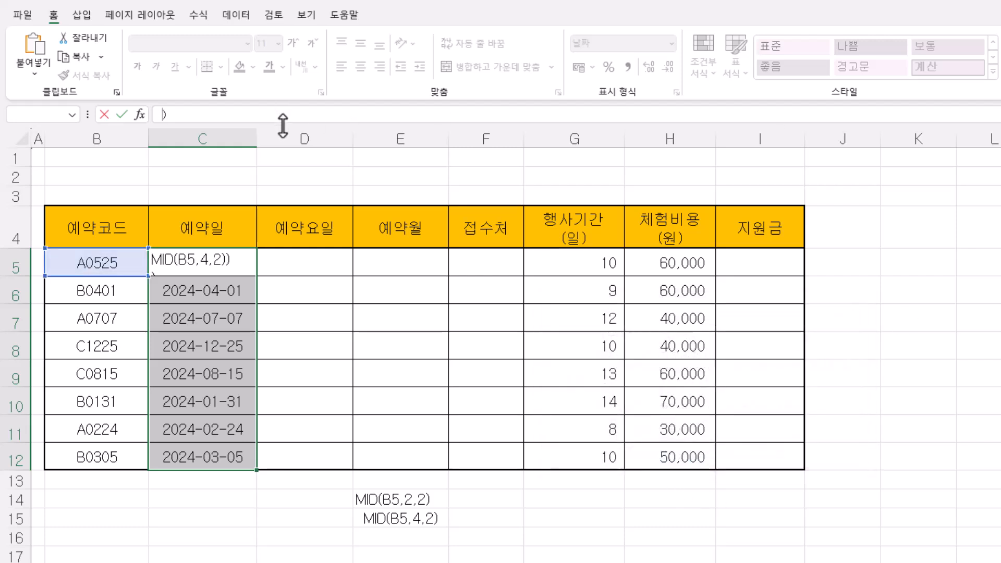
Enlarge the formula bar and remove the extra parenthesis and line break so the formula reads =DATE(2024,MID(B5,2,2),MID(B5,4,2)).
{"action": "left_click_drag", "start_coordinate": [282, 123], "coordinate": [284, 148]}
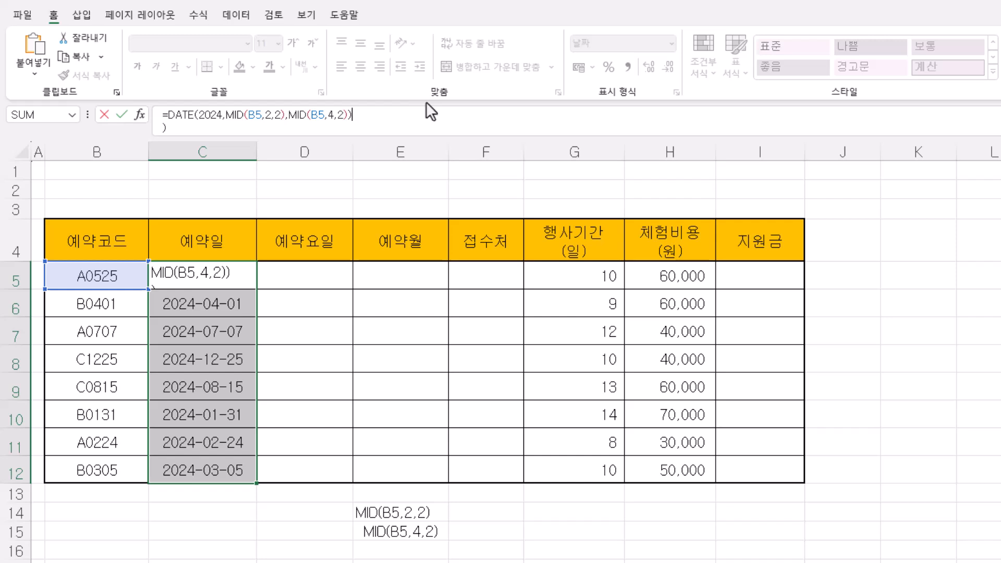
{"action": "key", "text": "BackSpace"}
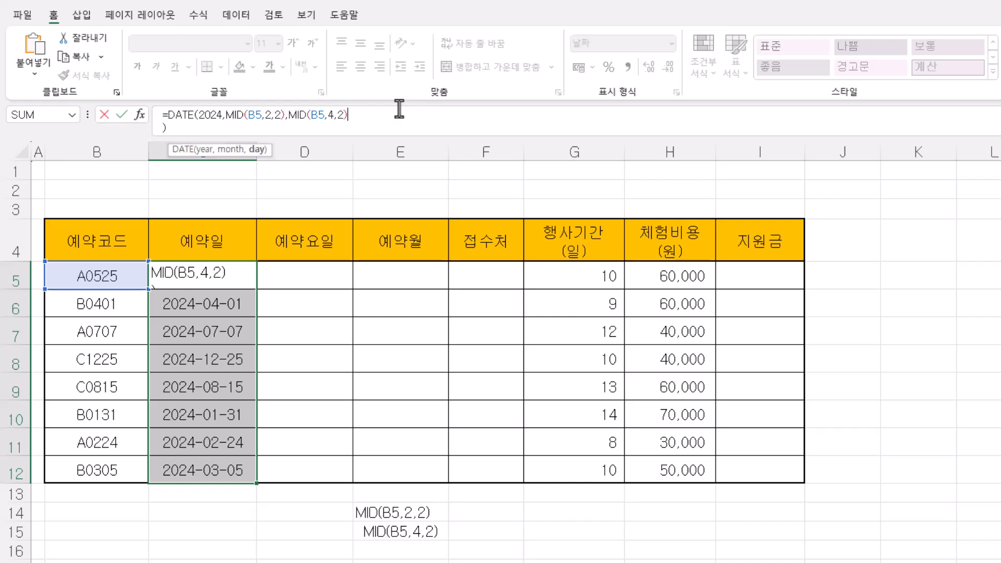
{"action": "key", "text": "Delete"}
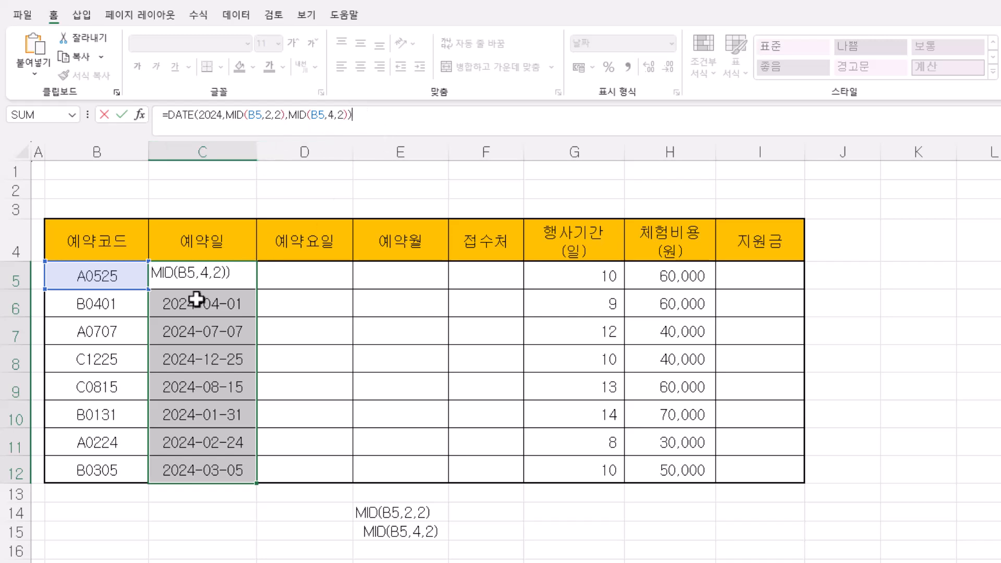
Fill C5:C12 with the corrected DATE formula and clear the helper MID expressions from E14:E15.
{"action": "key", "text": "ctrl+Return"}
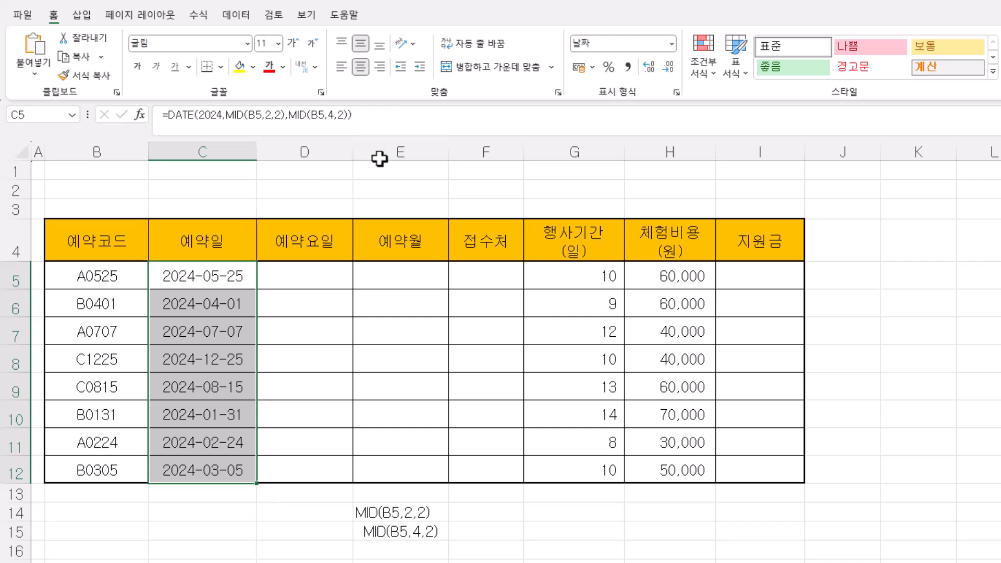
{"action": "left_click_drag", "start_coordinate": [374, 137], "coordinate": [396, 130]}
{"action": "left_click_drag", "start_coordinate": [440, 498], "coordinate": [432, 519]}
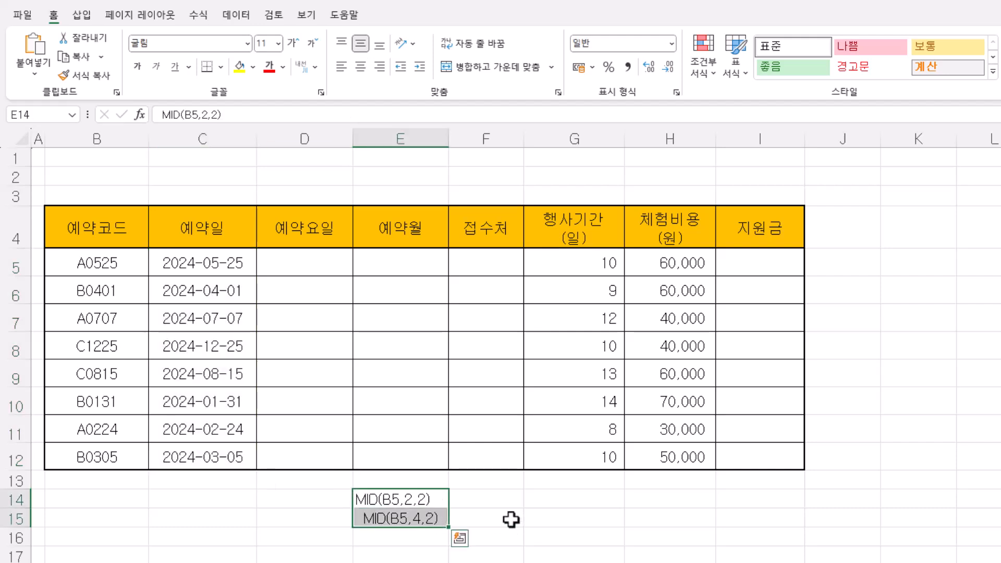
{"action": "key", "text": "Delete"}
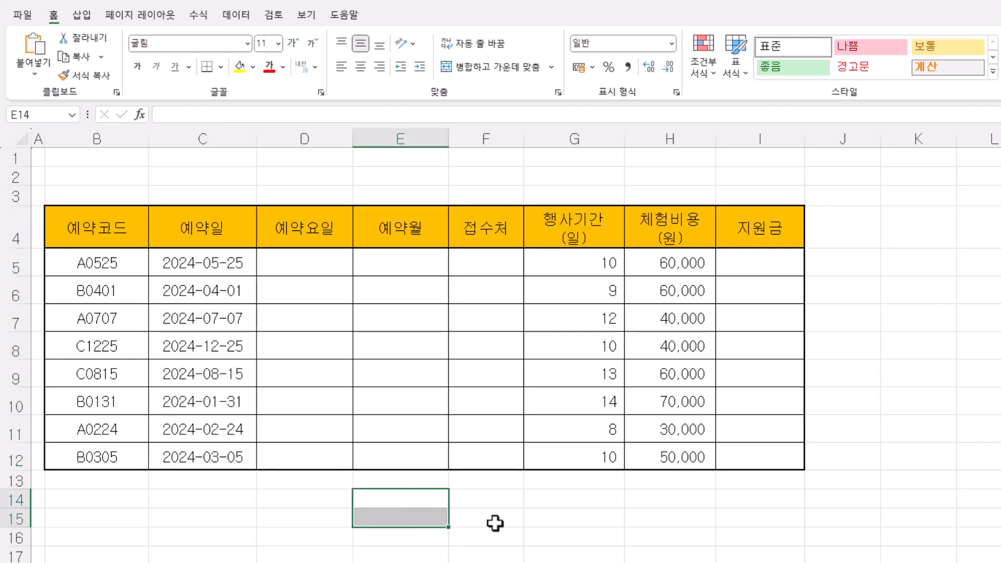
Examine the month's nested MID function and the complete DATE expression in the C5 formula.
{"action": "left_click", "coordinate": [241, 266]}
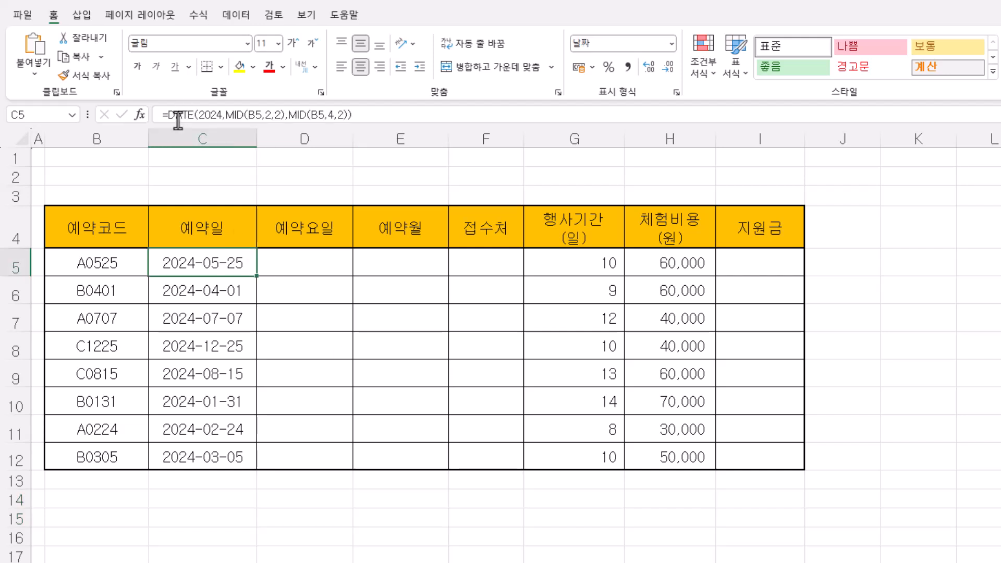
{"action": "left_click_drag", "start_coordinate": [225, 115], "coordinate": [286, 115]}
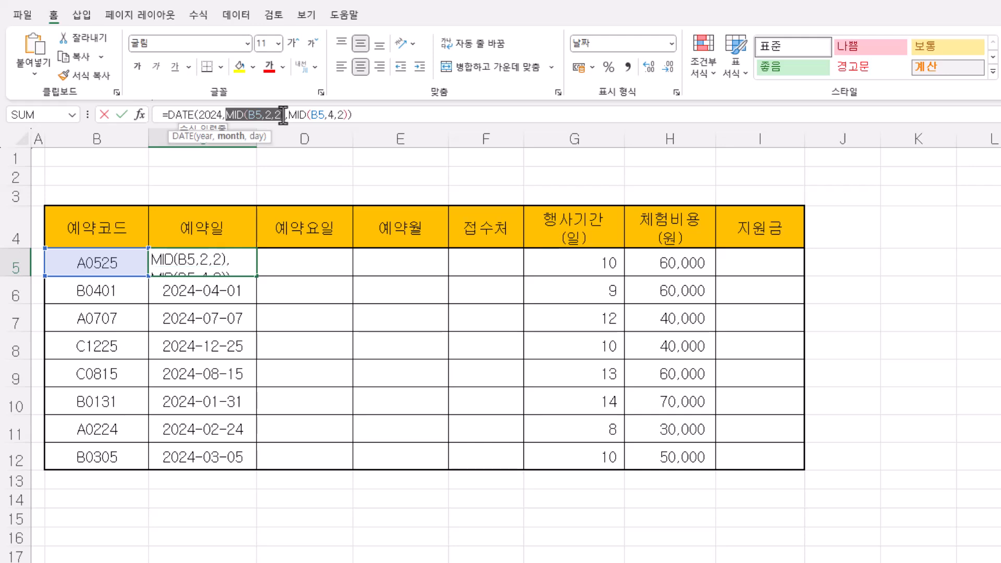
{"action": "left_click_drag", "start_coordinate": [168, 115], "coordinate": [353, 116]}
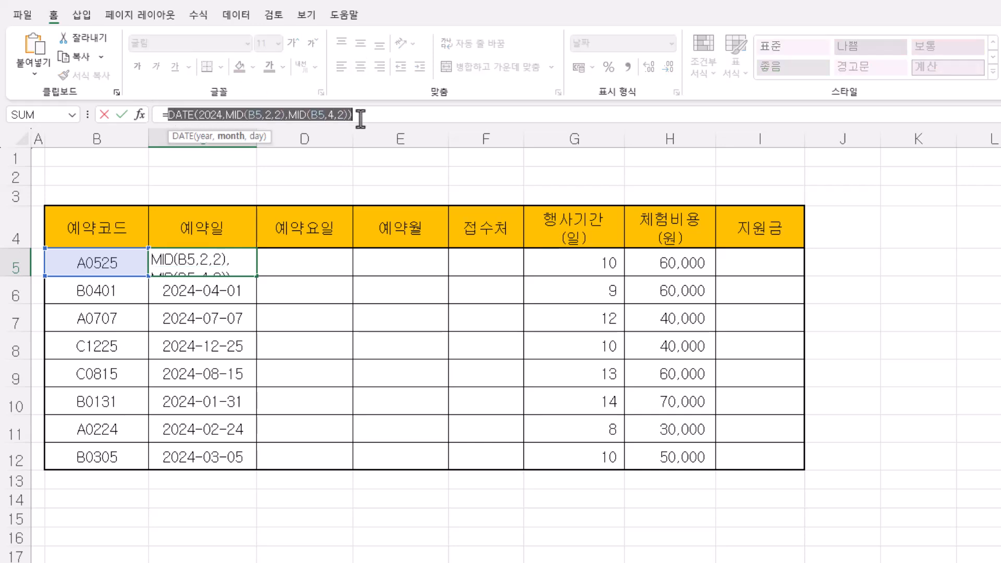
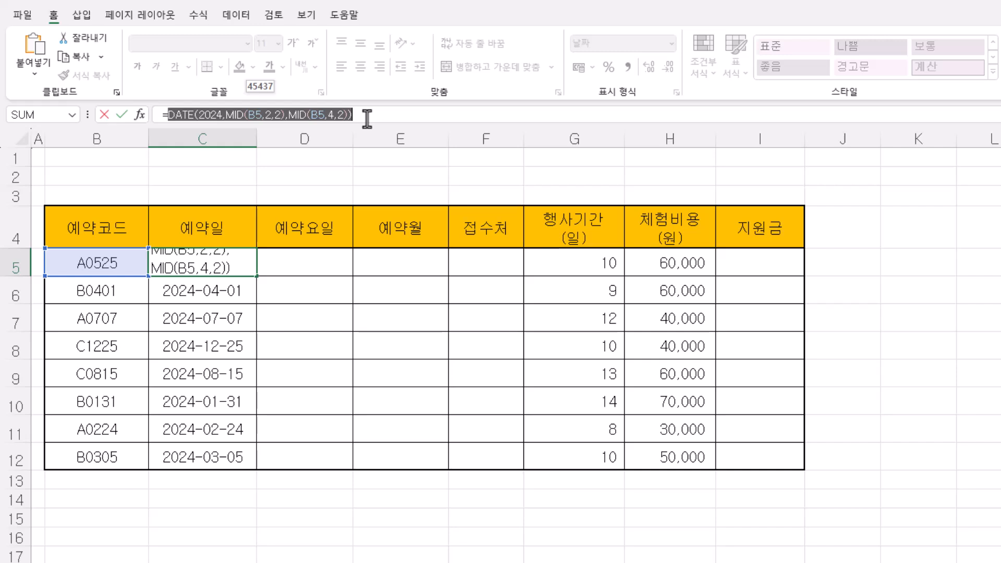
{"action": "key", "text": "Return"}
Enclose the year 2024 in double quotation marks in the C6 DATE formula.
{"action": "left_click", "coordinate": [201, 116]}
{"action": "left_click_drag", "start_coordinate": [199, 116], "coordinate": [229, 117]}
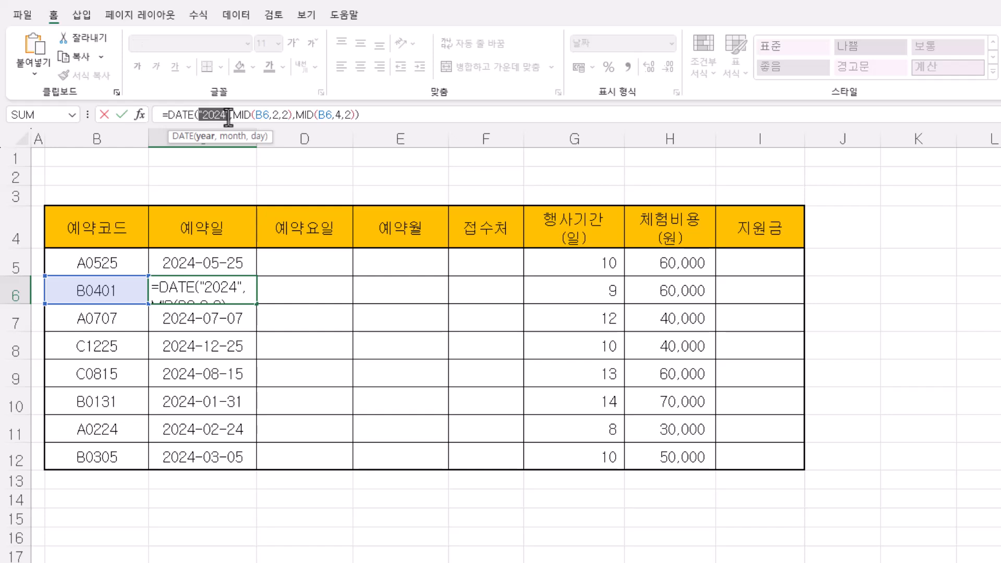
{"action": "left_click", "coordinate": [229, 115]}
{"action": "key", "text": "Return"}
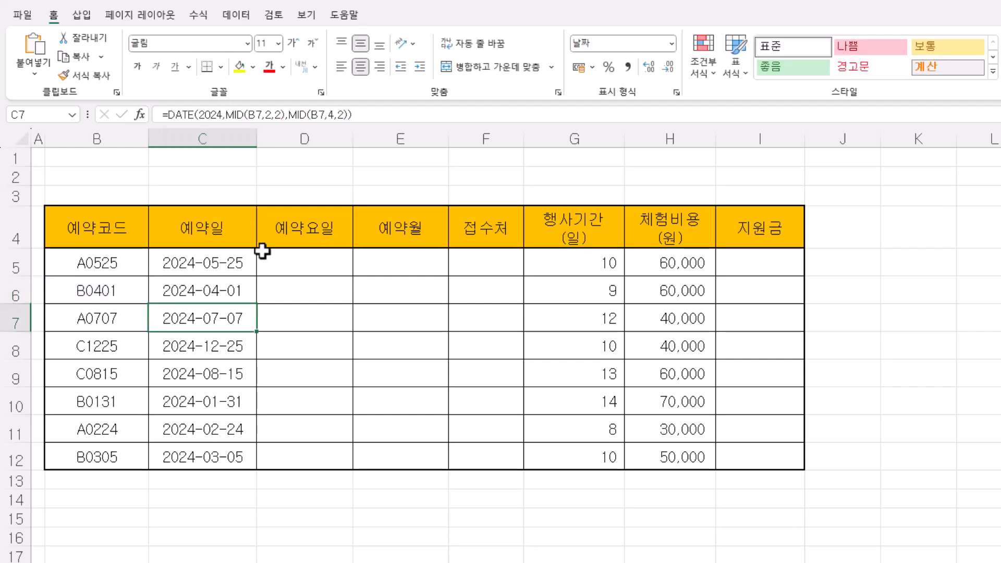
Check the error-checking options offered for the formula in C6.
{"action": "left_click", "coordinate": [199, 293]}
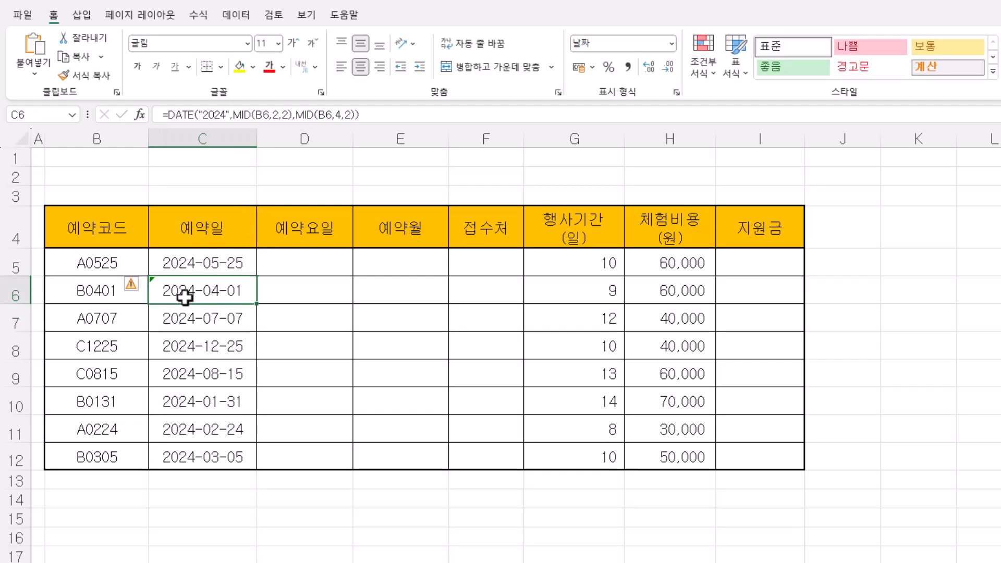
{"action": "left_click", "coordinate": [143, 287]}
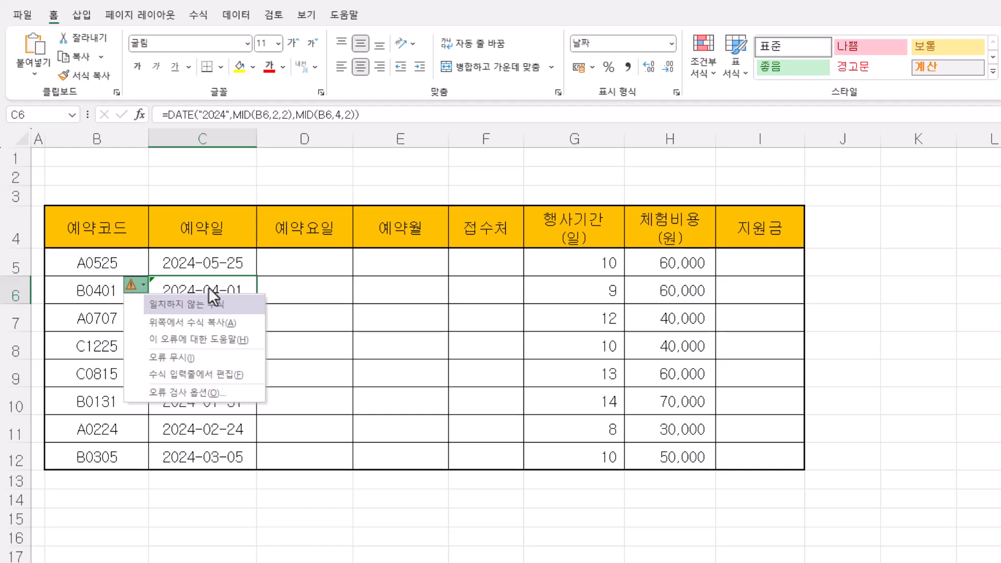
{"action": "key", "text": "Escape"}
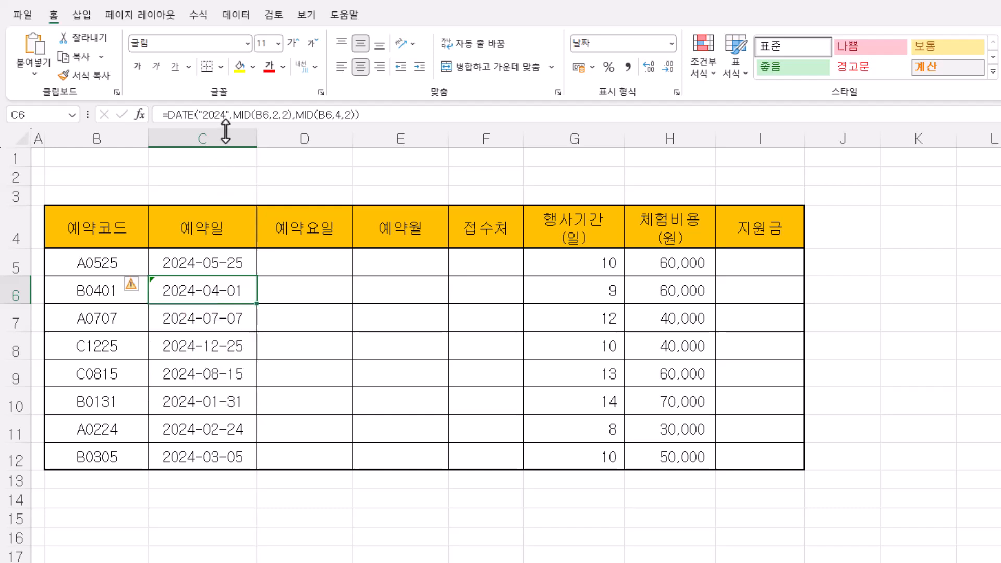
Remove the quotation marks around 2024 so the C6 formula reads =DATE(2024,MID(B6,2,2),MID(B6,4,2)).
{"action": "left_click", "coordinate": [222, 115]}
{"action": "key", "text": "BackSpace"}
{"action": "key", "text": "BackSpace"}
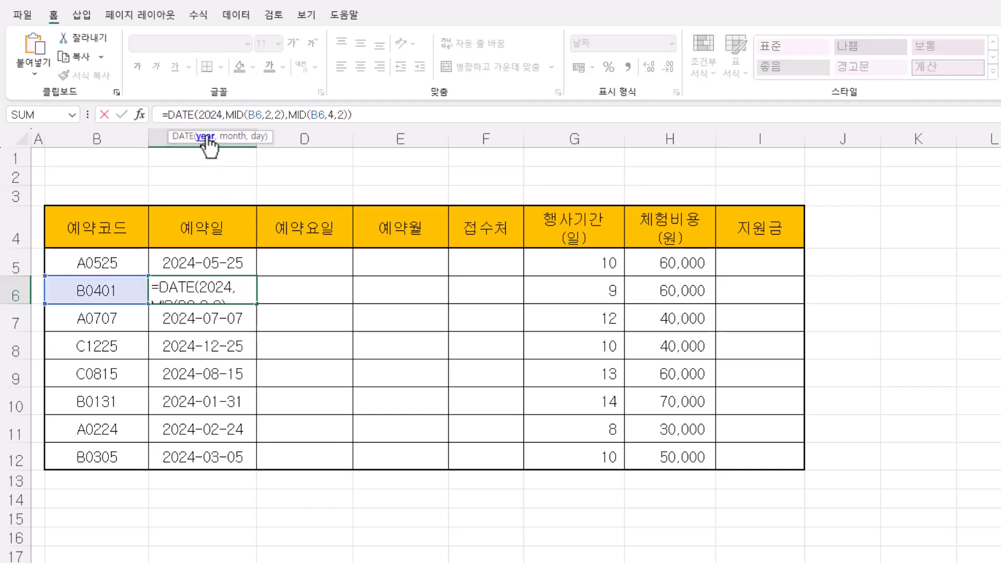
Examine the DATE formula in cell C6 and keep it as entered.
{"action": "key", "text": "Return"}
{"action": "left_click", "coordinate": [248, 290]}
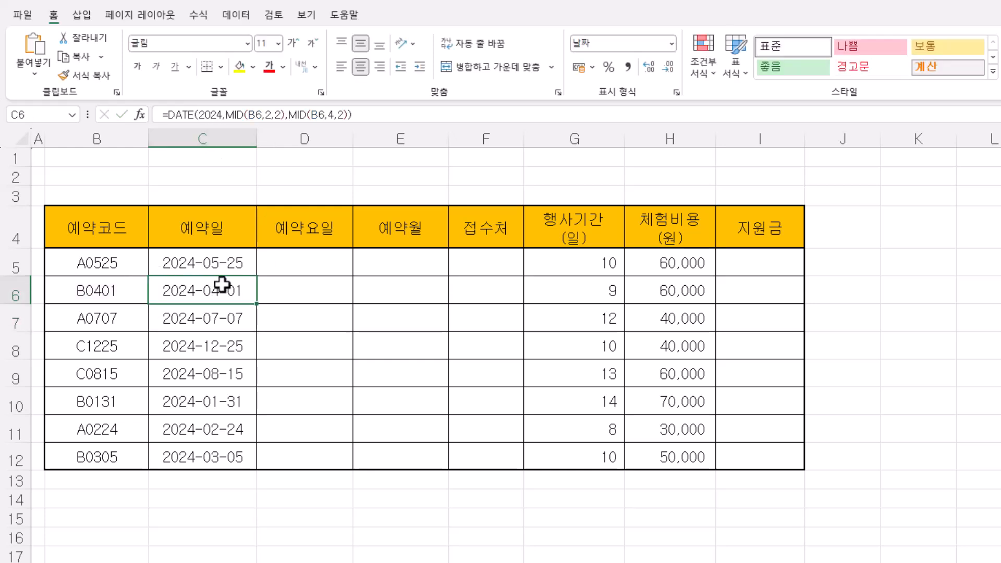
{"action": "left_click", "coordinate": [216, 115]}
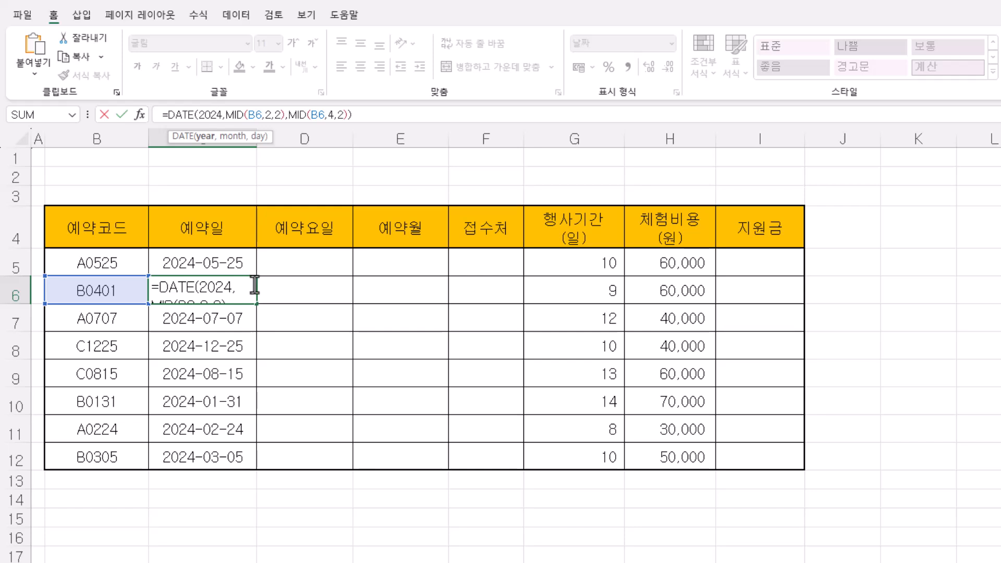
{"action": "left_click", "coordinate": [120, 116]}
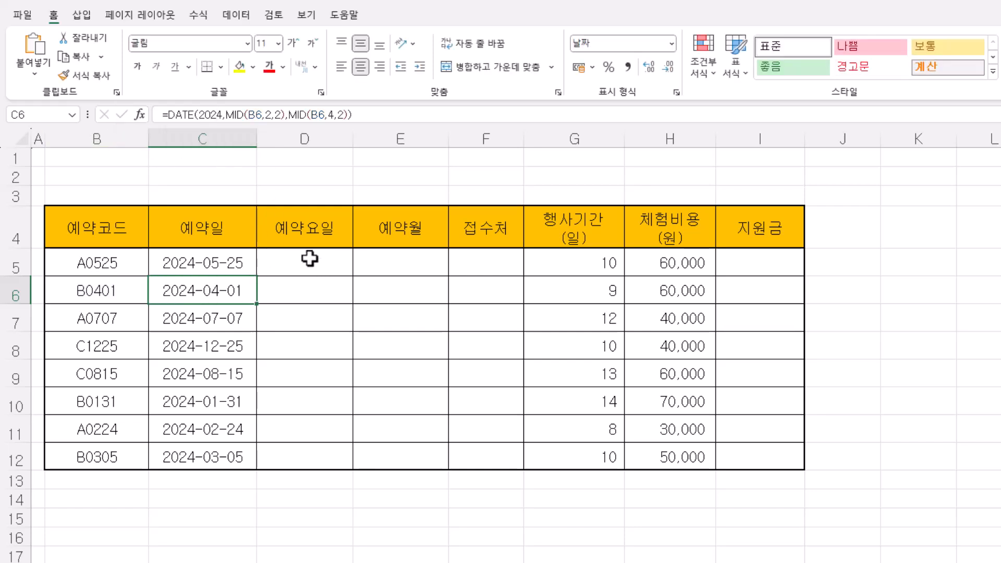
Select the empty 예약요일 cells D5:D12.
{"action": "left_click_drag", "start_coordinate": [309, 258], "coordinate": [310, 455]}
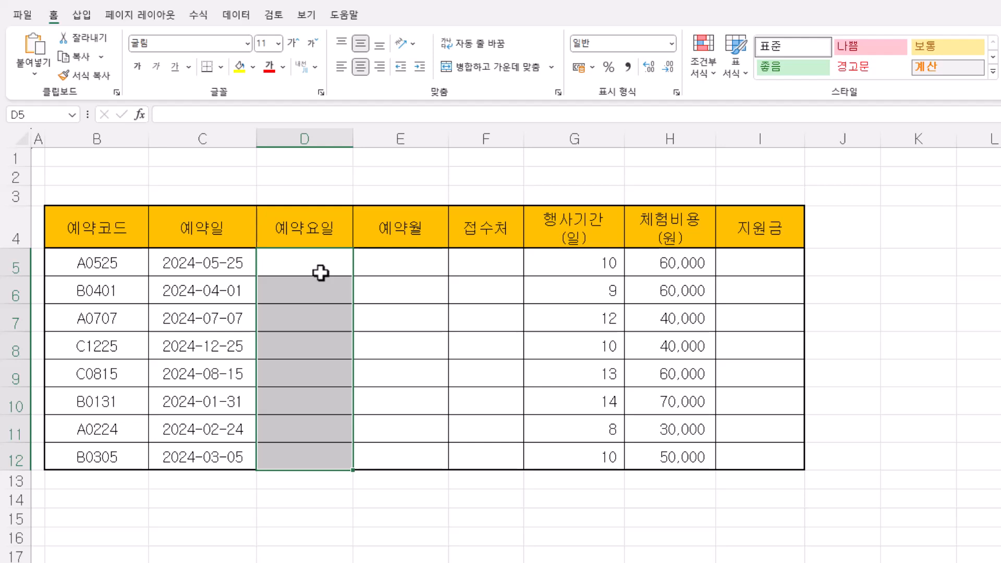
{"action": "left_click", "coordinate": [190, 119]}
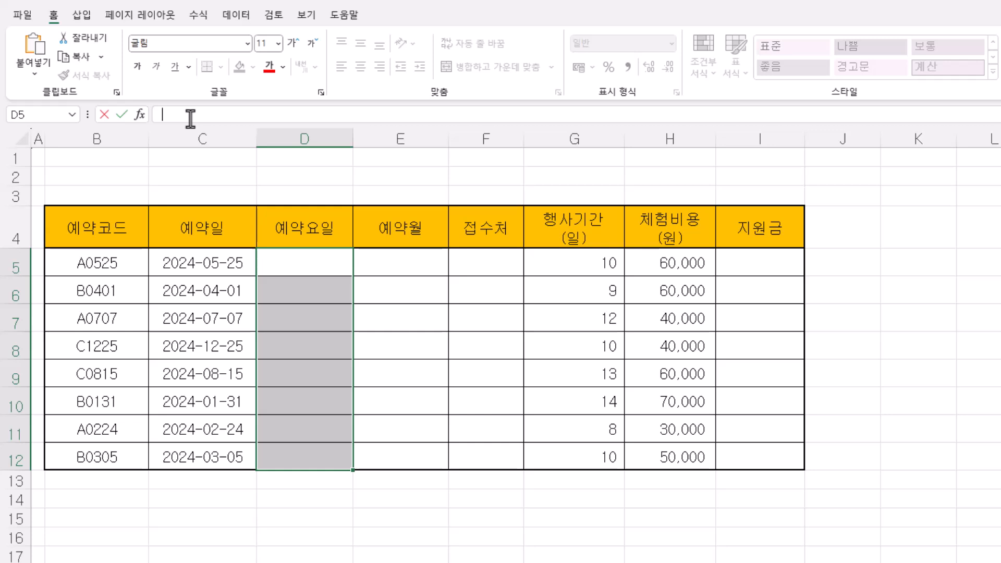
{"action": "type", "text": "="}
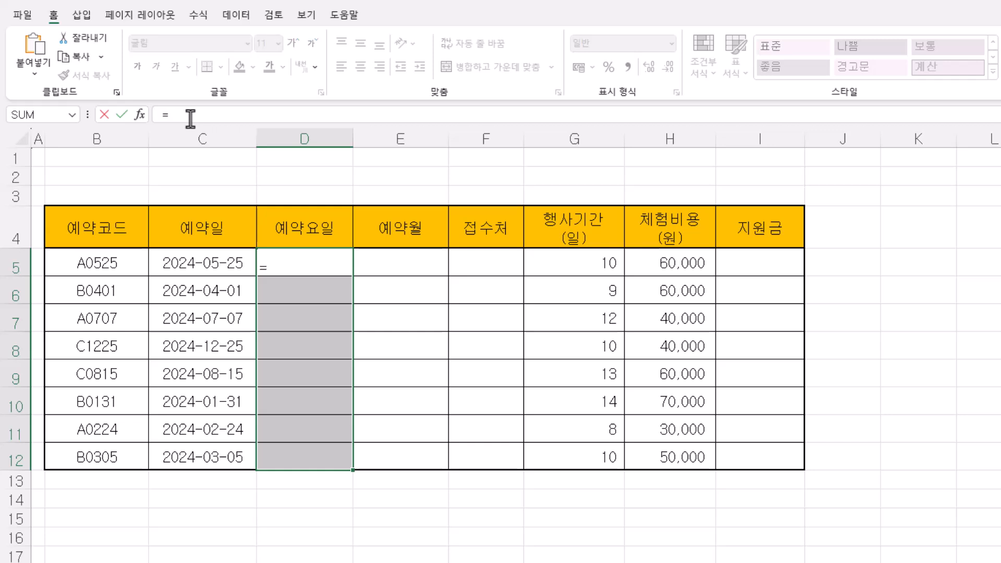
{"action": "type", "text": "choo"}
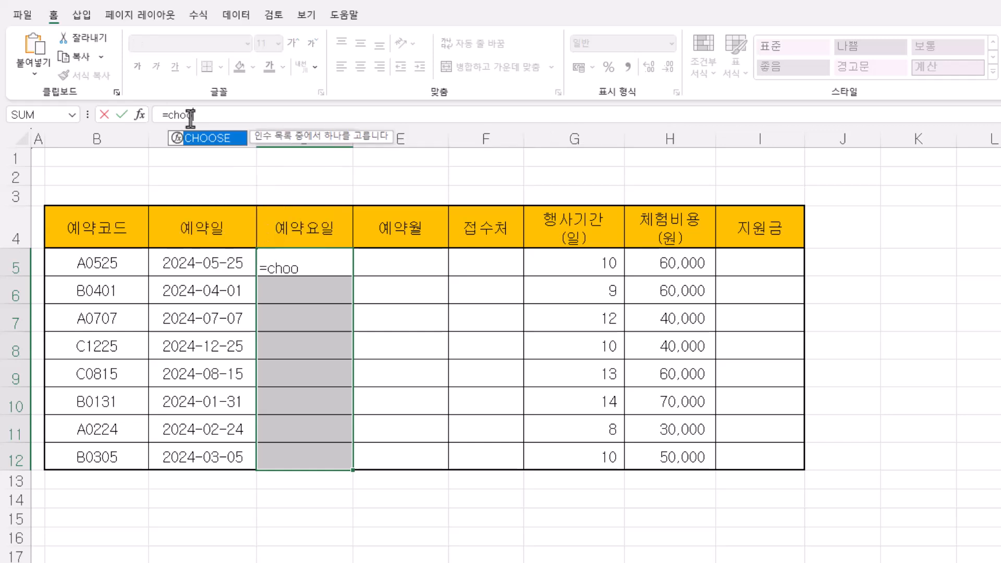
{"action": "double_click", "coordinate": [228, 143]}
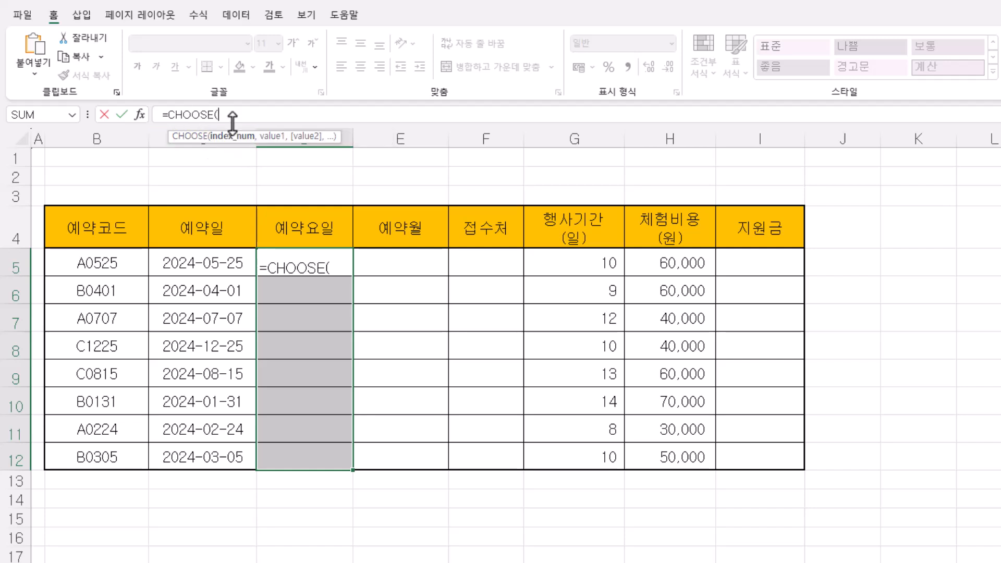
{"action": "key", "text": "BackSpace"}
{"action": "key", "text": "BackSpace"}
{"action": "key", "text": "BackSpace"}
{"action": "key", "text": "BackSpace"}
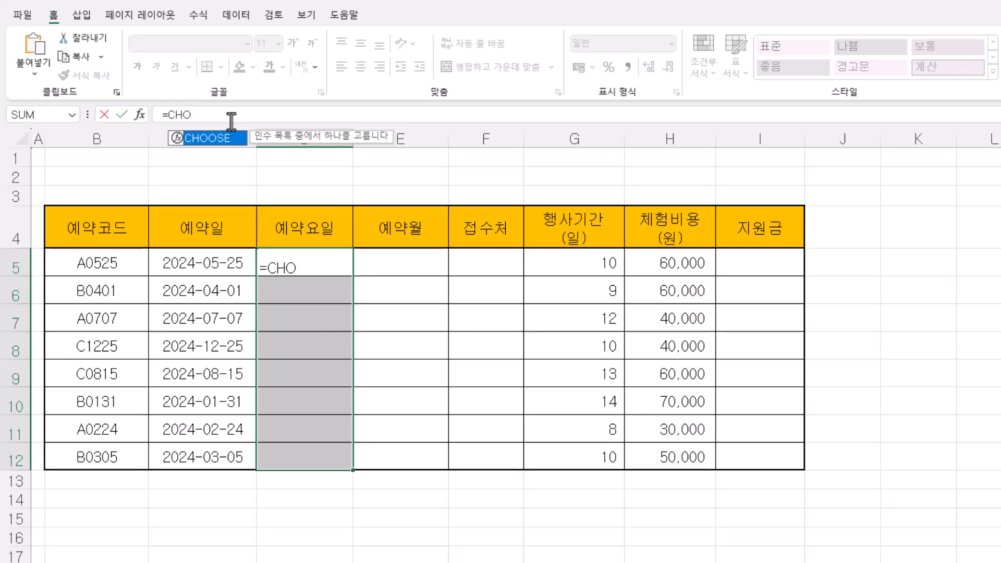
{"action": "double_click", "coordinate": [231, 142]}
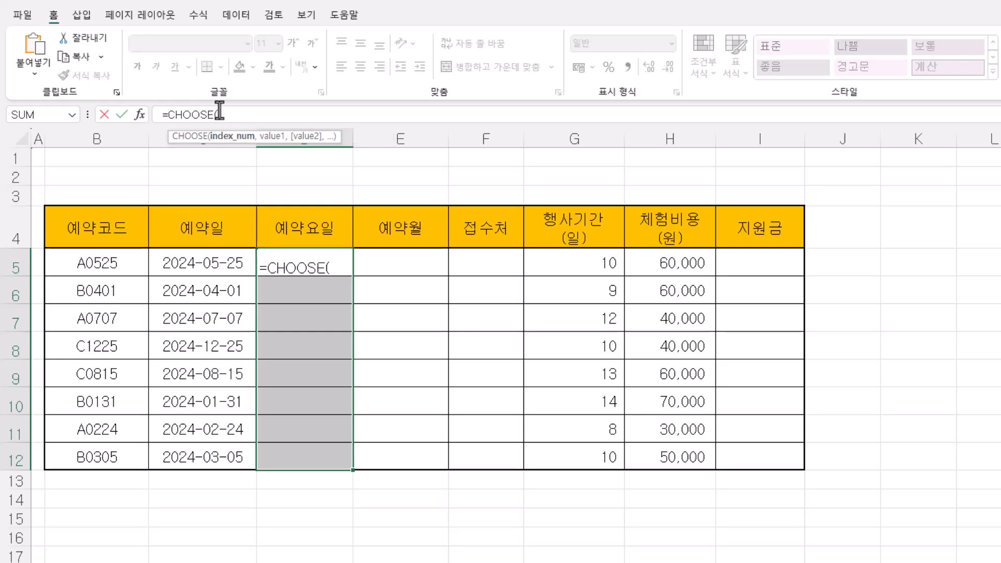
{"action": "left_click", "coordinate": [142, 115]}
{"action": "left_click_drag", "start_coordinate": [633, 166], "coordinate": [733, 179]}
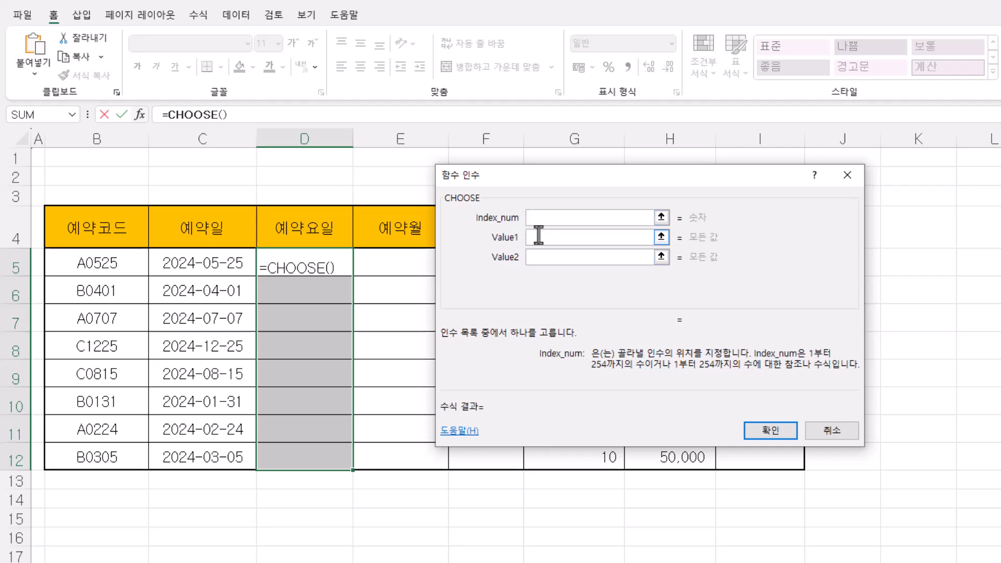
{"action": "left_click", "coordinate": [537, 256]}
{"action": "left_click", "coordinate": [537, 277]}
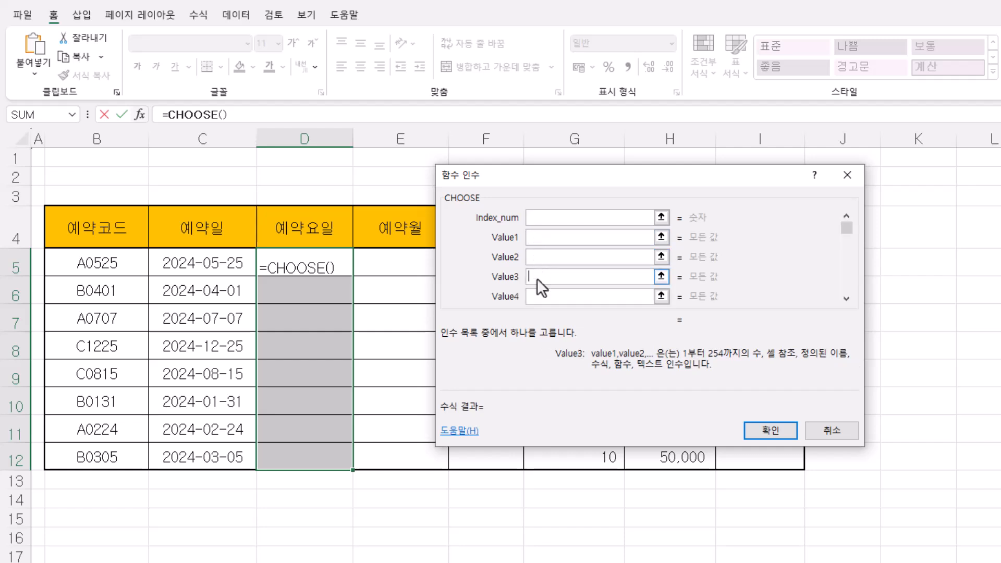
{"action": "left_click", "coordinate": [543, 237]}
{"action": "left_click", "coordinate": [549, 219]}
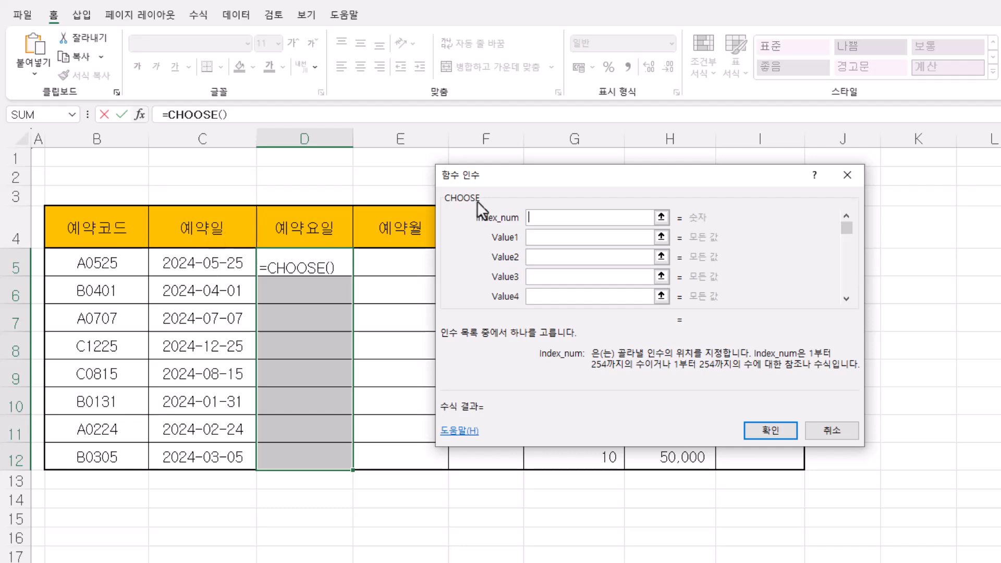
{"action": "left_click", "coordinate": [832, 432]}
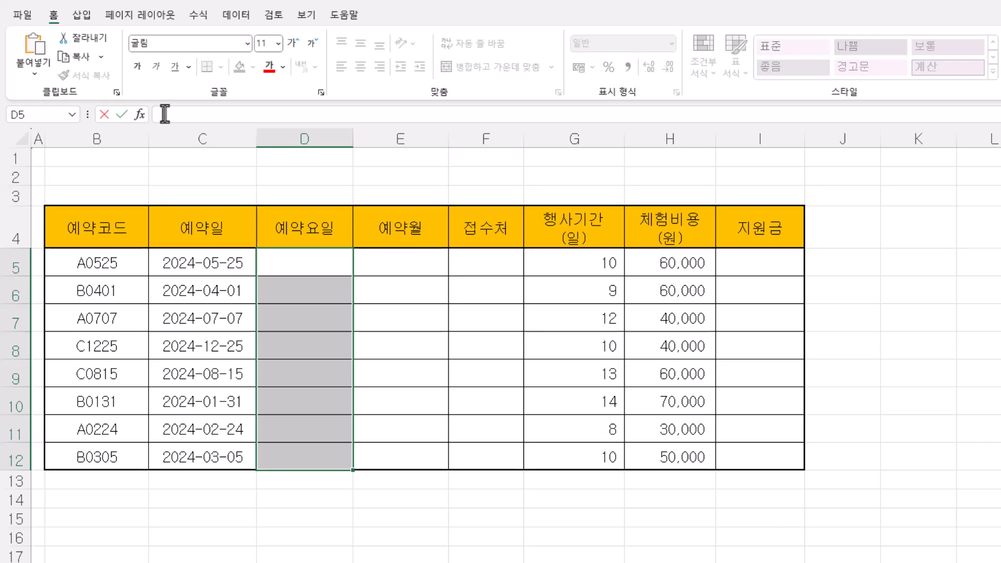
Build a WEEKDAY function in D5 with C5 as the serial number and 1 as the return type.
{"action": "type", "text": "=week"}
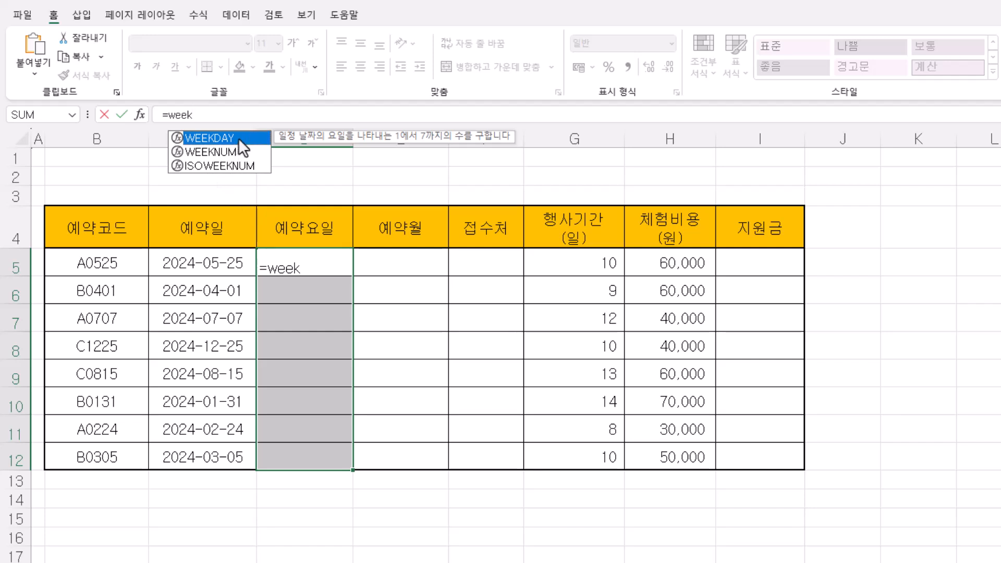
{"action": "double_click", "coordinate": [238, 139]}
{"action": "left_click", "coordinate": [140, 114]}
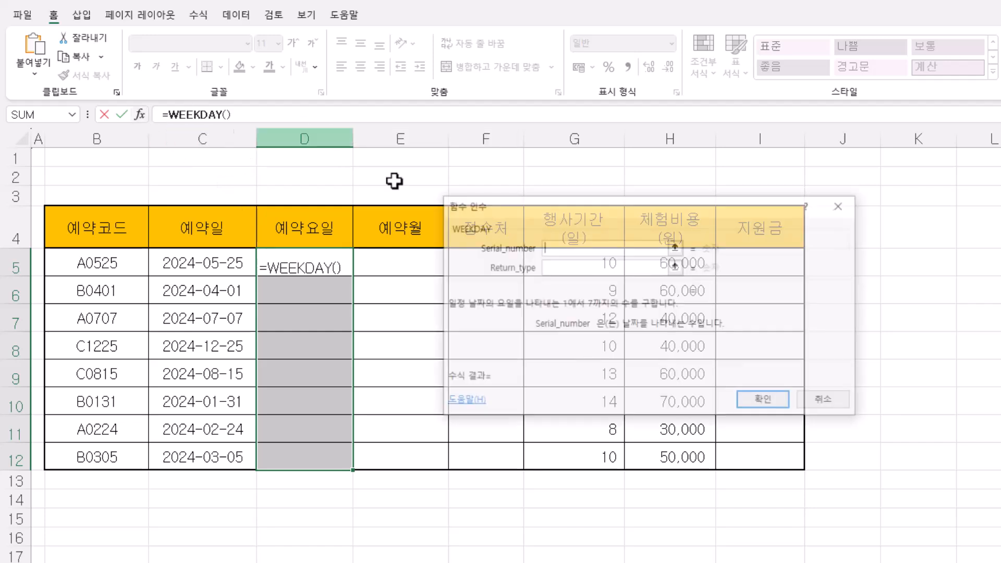
{"action": "left_click_drag", "start_coordinate": [577, 218], "coordinate": [511, 205]}
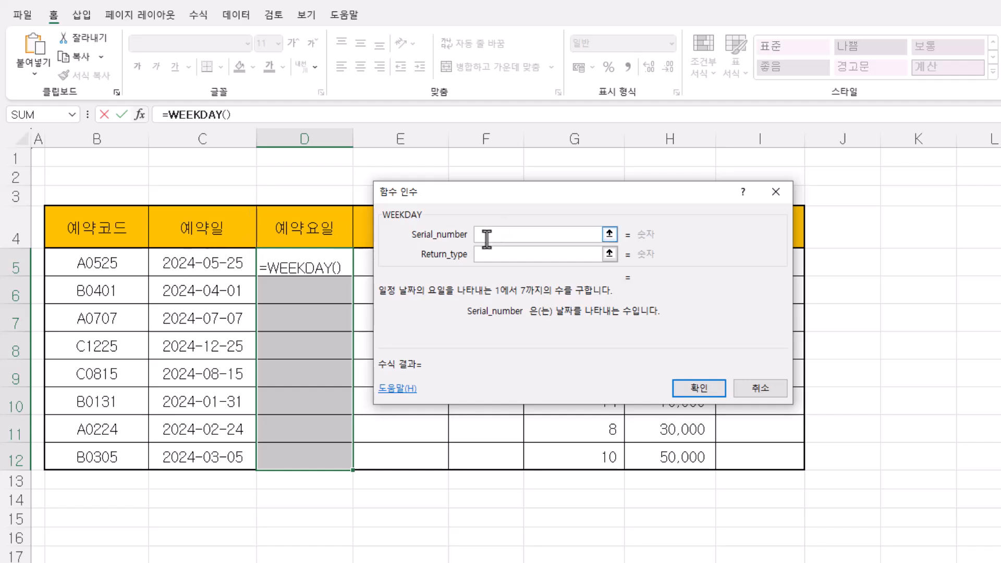
{"action": "left_click", "coordinate": [226, 268]}
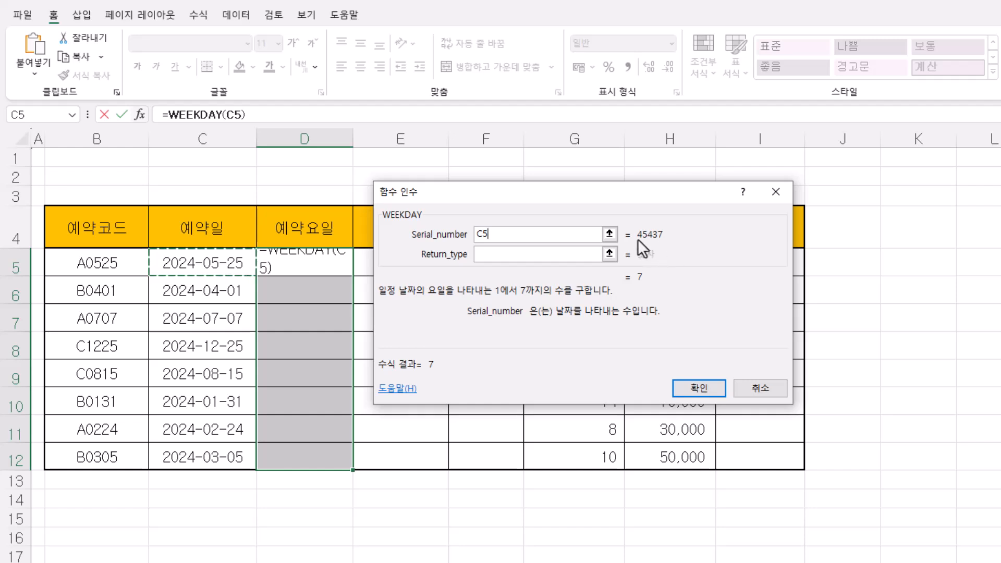
{"action": "left_click", "coordinate": [540, 255]}
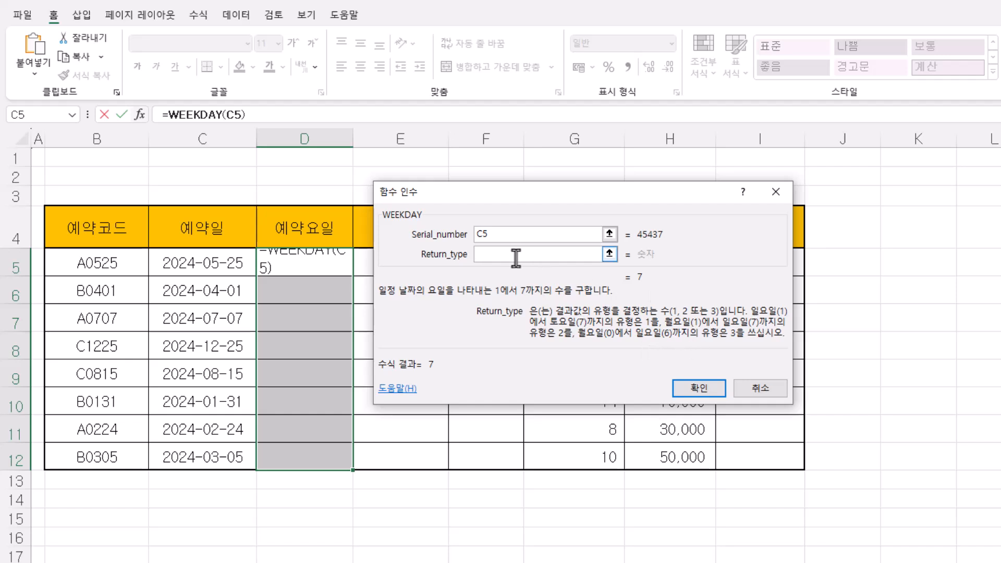
{"action": "type", "text": "1"}
{"action": "left_click", "coordinate": [262, 123]}
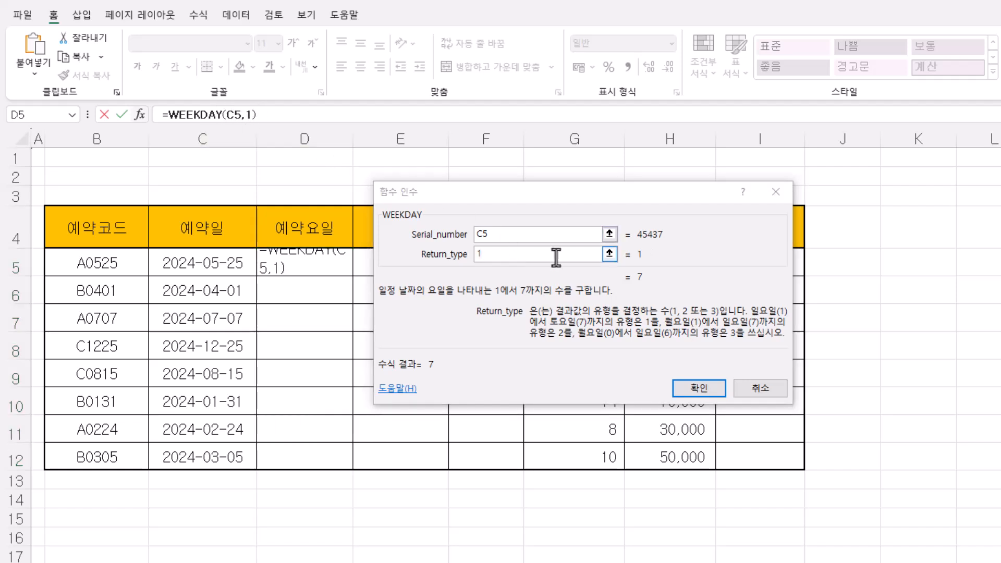
{"action": "left_click", "coordinate": [481, 257]}
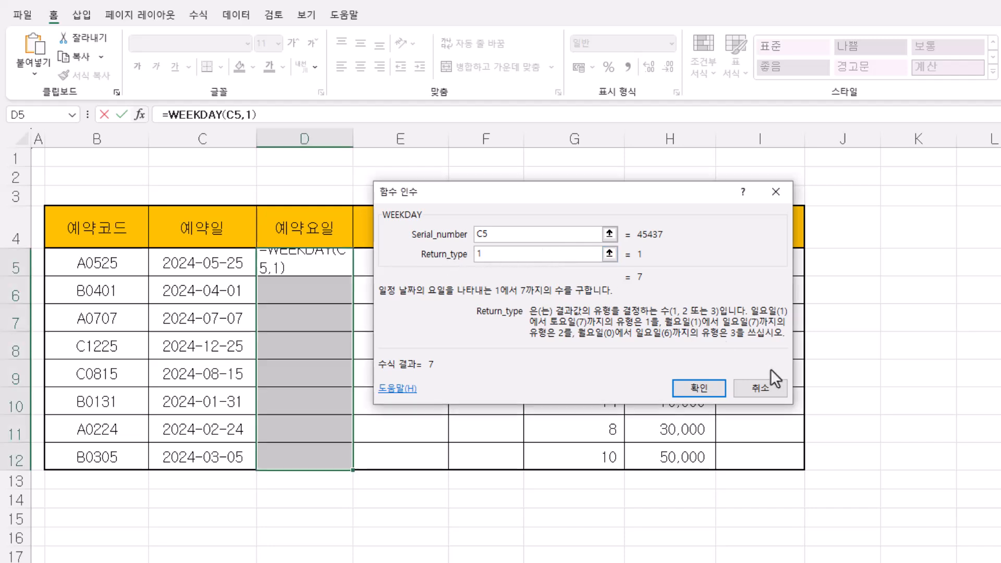
Try return type 2 for the WEEKDAY function.
{"action": "double_click", "coordinate": [481, 255]}
{"action": "type", "text": "2"}
Set the WEEKDAY return type to 1 and fill the formula into all selected cells D5:D12.
{"action": "left_click", "coordinate": [457, 255]}
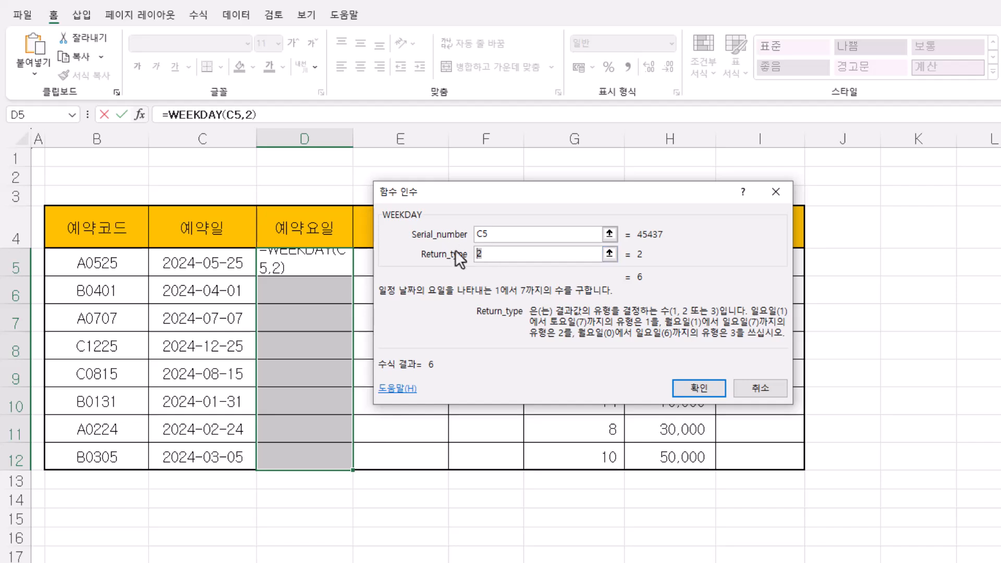
{"action": "type", "text": "1"}
{"action": "left_click", "coordinate": [703, 385], "text": "ctrl"}
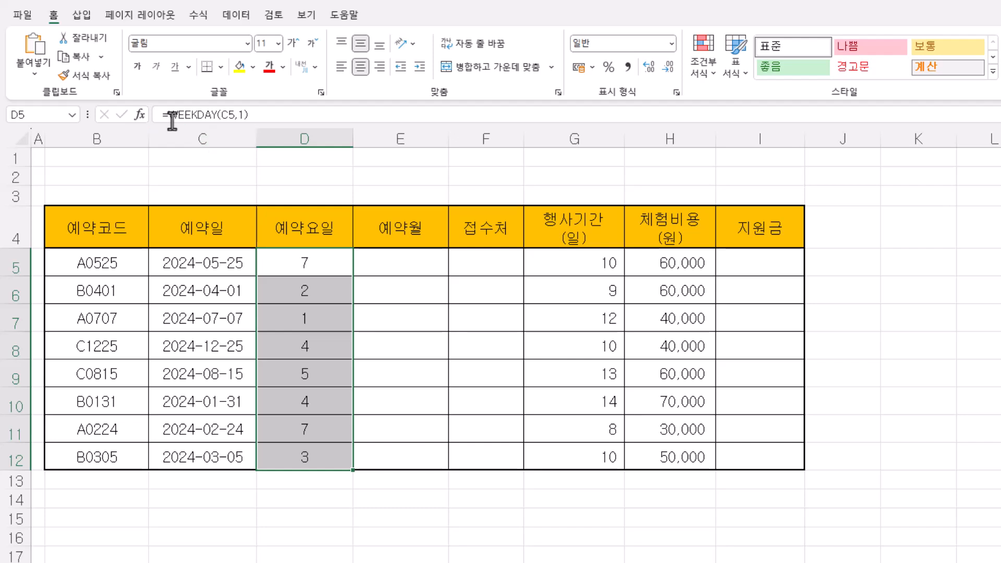
Cut WEEKDAY(C5,1) out of the D5 formula, leaving only the equals sign.
{"action": "left_click_drag", "start_coordinate": [171, 115], "coordinate": [243, 115]}
{"action": "right_click", "coordinate": [234, 114]}
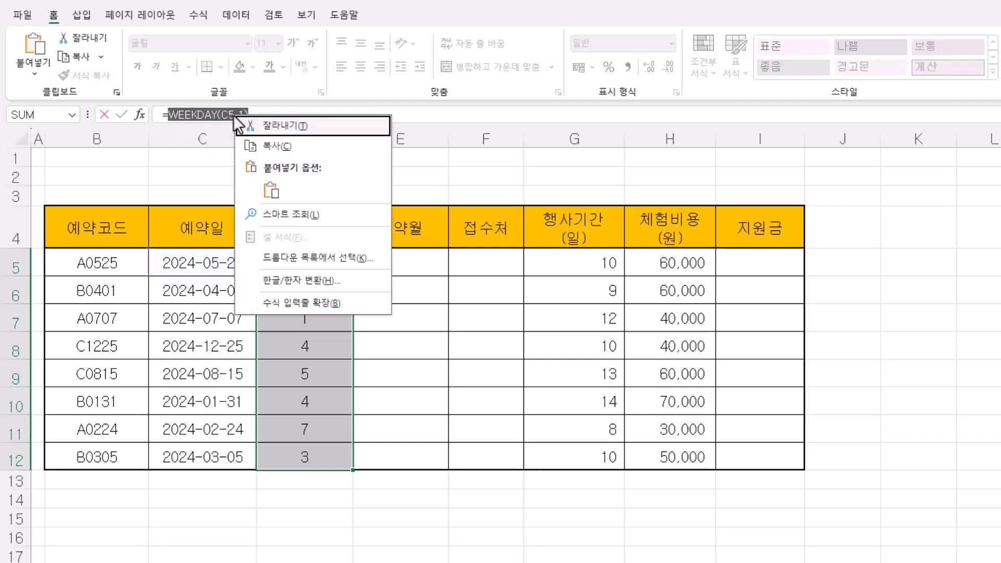
{"action": "left_click", "coordinate": [310, 124]}
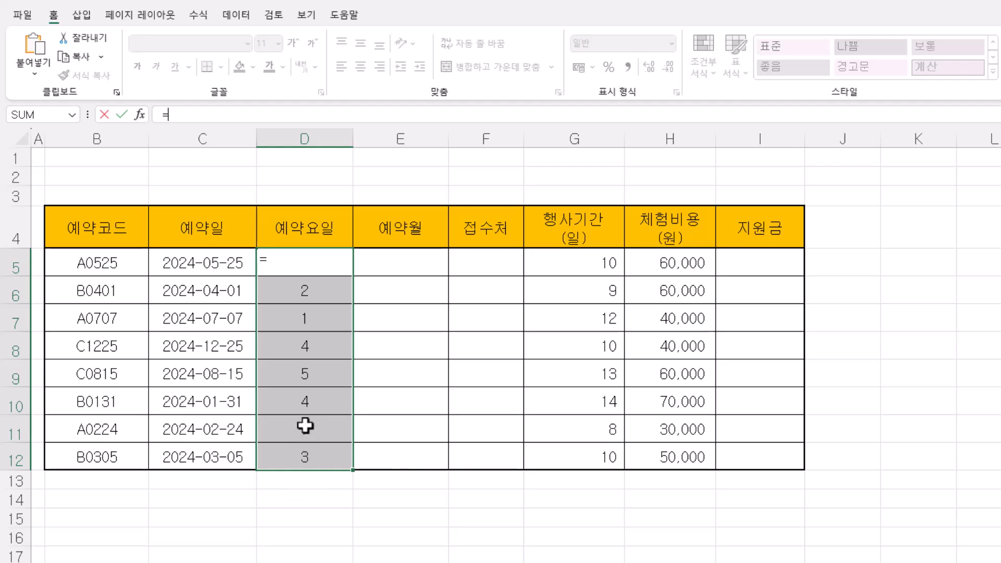
Start a CHOOSE function in D5 and paste WEEKDAY(C5,1) as its Index_num argument.
{"action": "type", "text": "choo"}
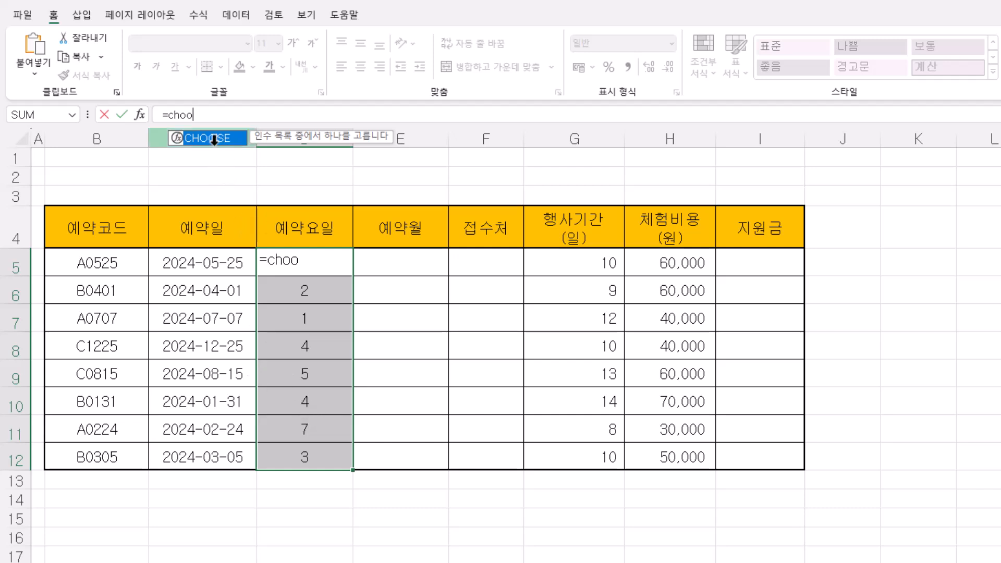
{"action": "key", "text": "Tab"}
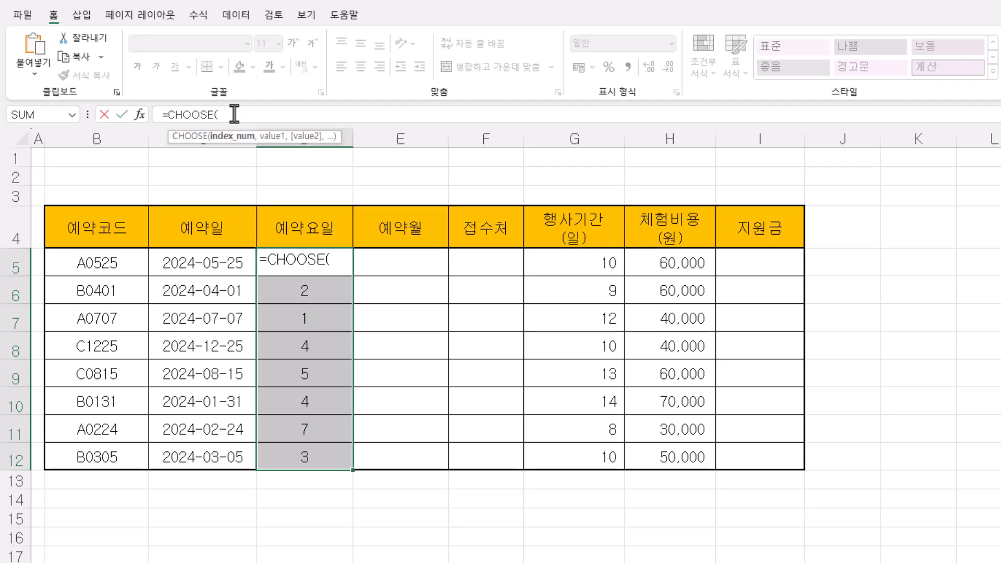
{"action": "left_click", "coordinate": [140, 115]}
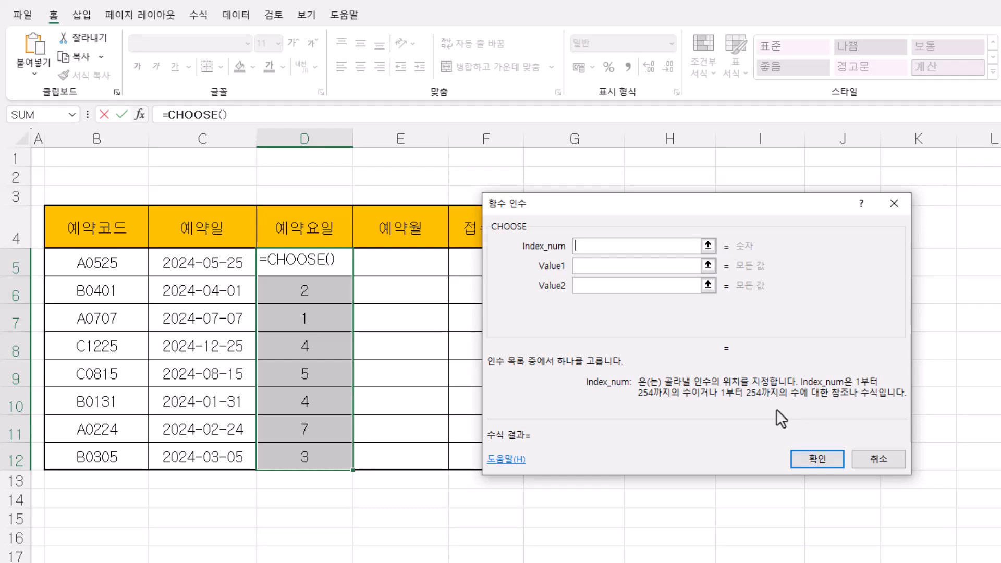
{"action": "right_click", "coordinate": [579, 248]}
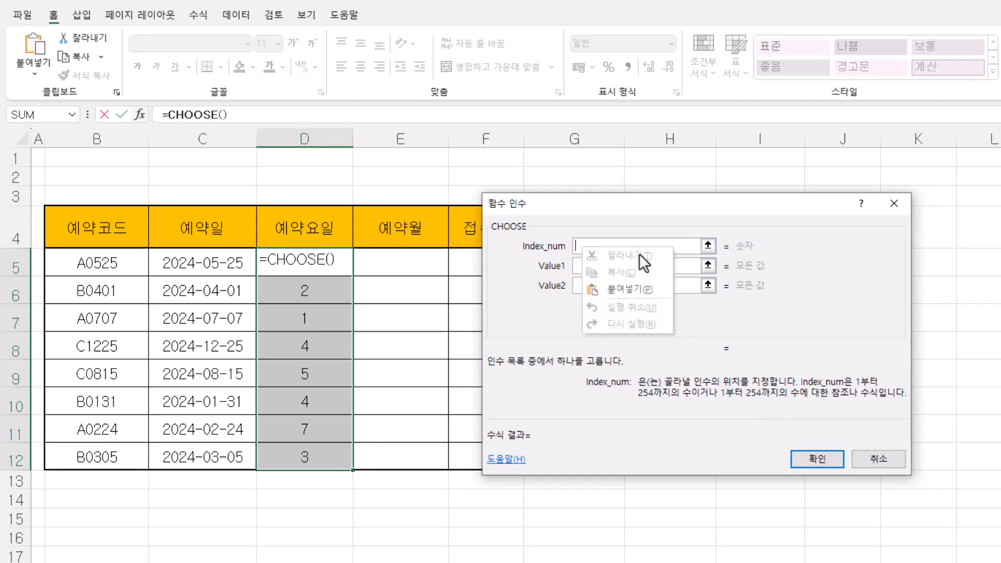
{"action": "left_click", "coordinate": [641, 288]}
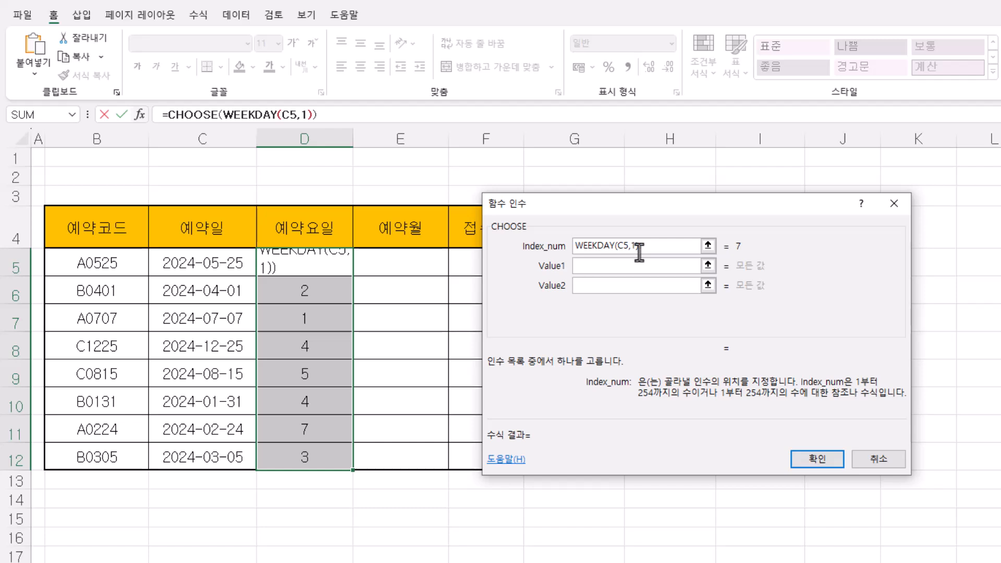
Enter 일요일 as the Value1 argument of the CHOOSE function and move on to Value2.
{"action": "left_click", "coordinate": [627, 268]}
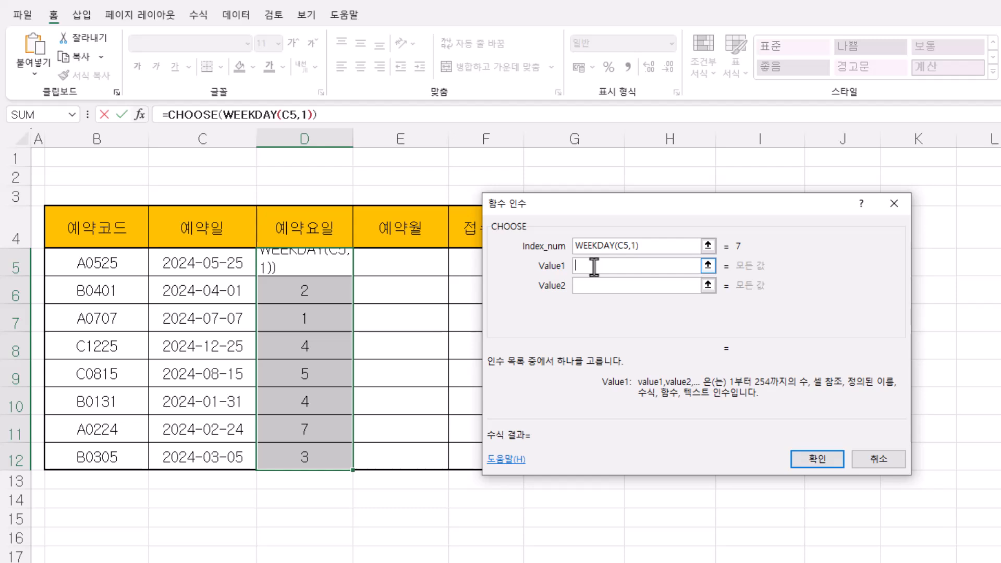
{"action": "type", "text": "일용"}
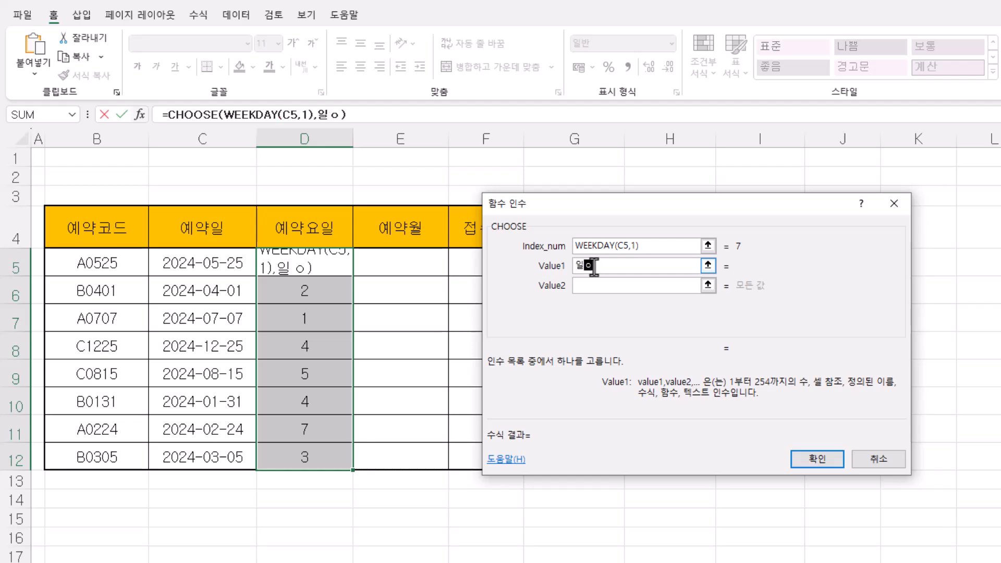
{"action": "type", "text": "일"}
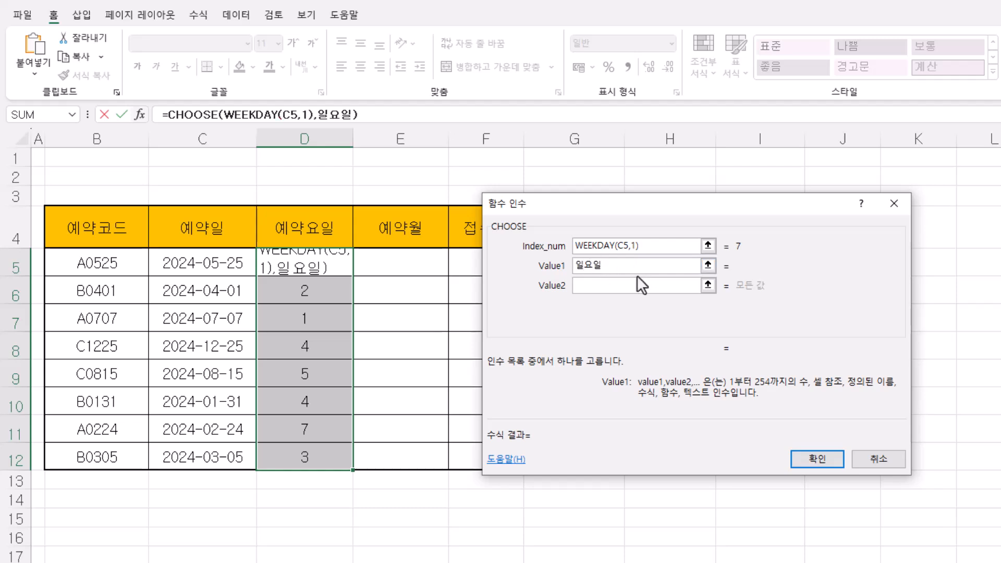
{"action": "left_click", "coordinate": [598, 285]}
{"action": "left_click", "coordinate": [598, 285]}
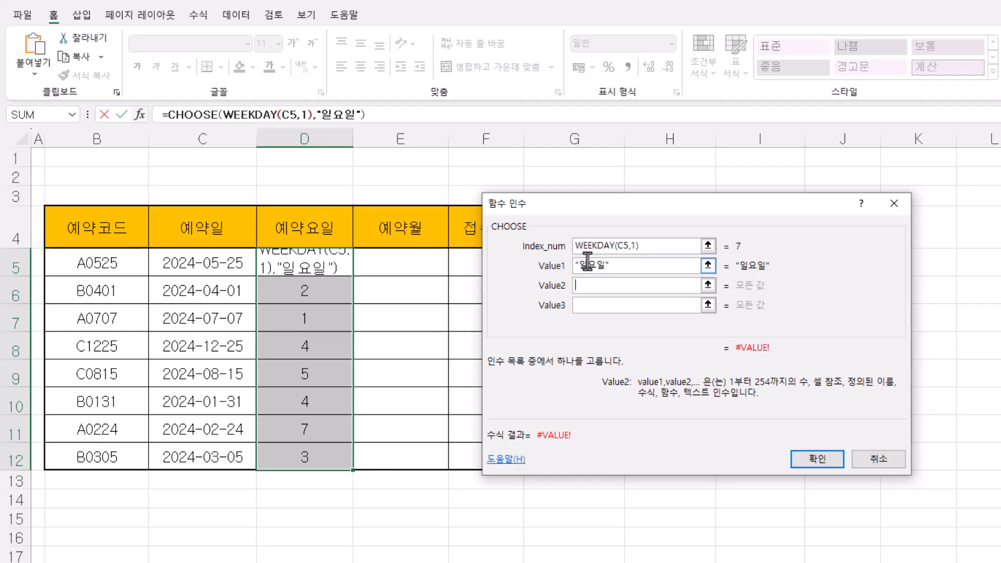
{"action": "left_click", "coordinate": [609, 265]}
{"action": "left_click", "coordinate": [311, 117]}
{"action": "left_click", "coordinate": [344, 115]}
{"action": "left_click_drag", "start_coordinate": [316, 115], "coordinate": [359, 114]}
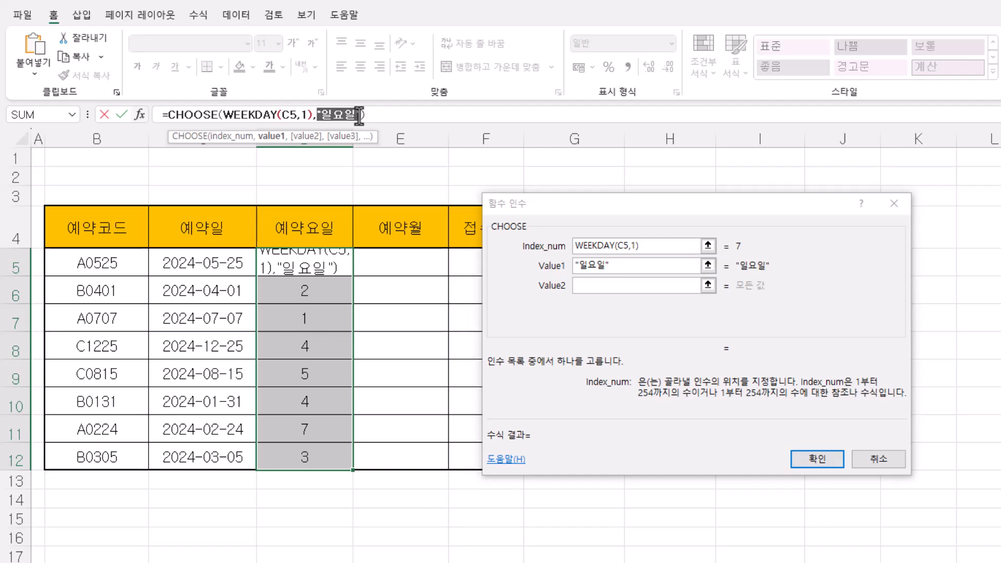
{"action": "left_click", "coordinate": [620, 265]}
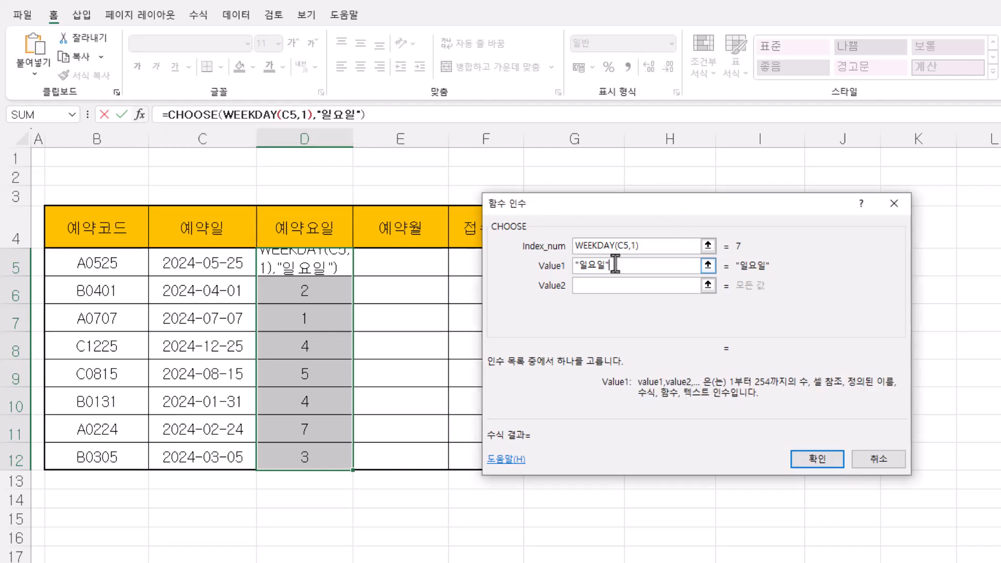
Enter 월요일, 화요일, 수요일, 목요일, 금요일 and 토요일 as Value2 to Value7 of CHOOSE and fill the formula into D5:D12.
{"action": "left_click", "coordinate": [611, 286]}
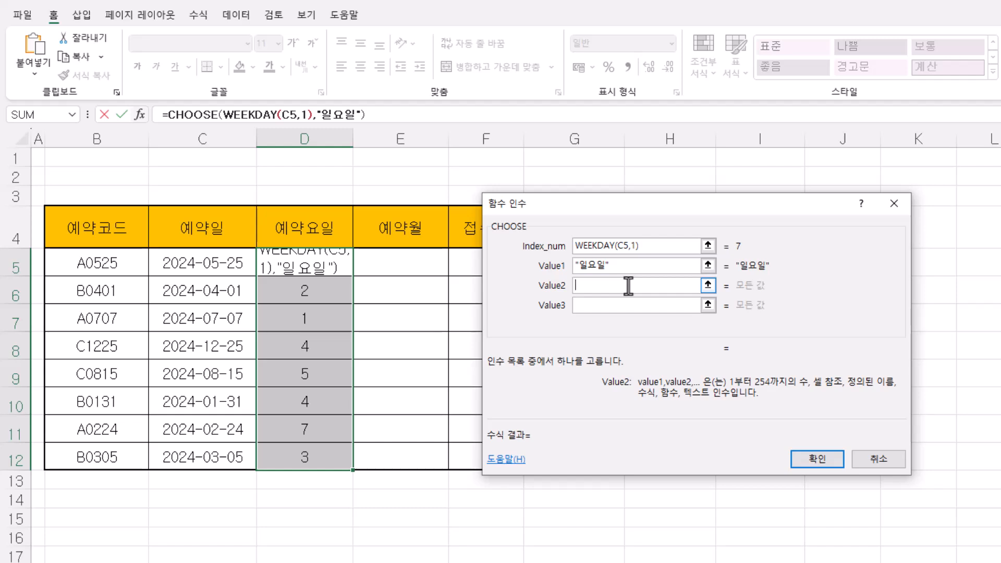
{"action": "type", "text": "월요일"}
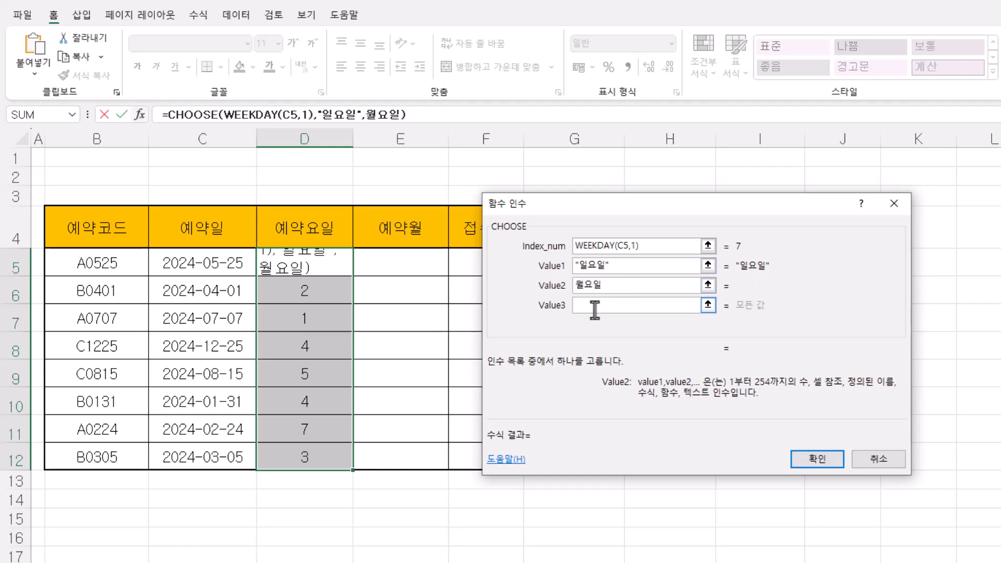
{"action": "left_click", "coordinate": [626, 306]}
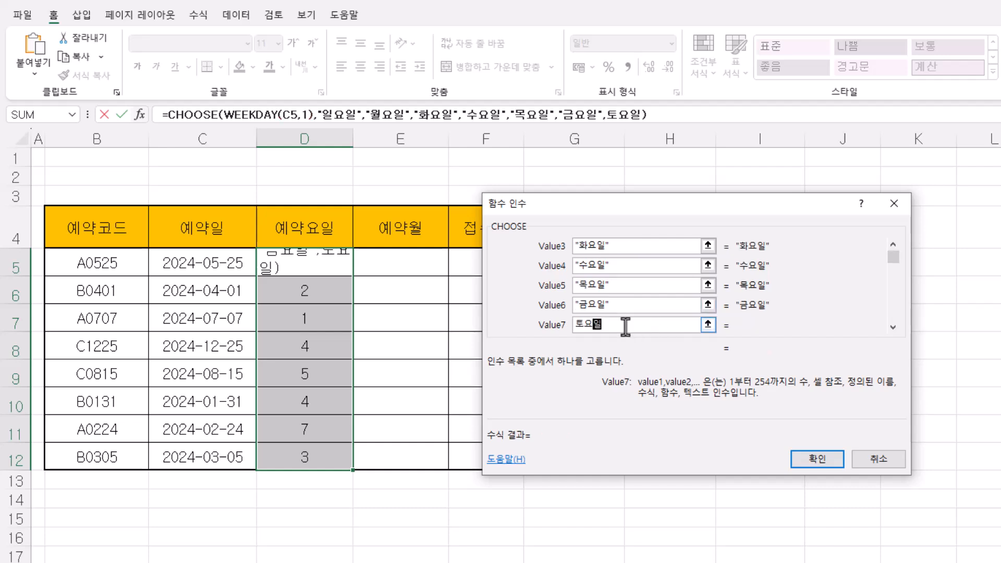
{"action": "key", "text": "Tab"}
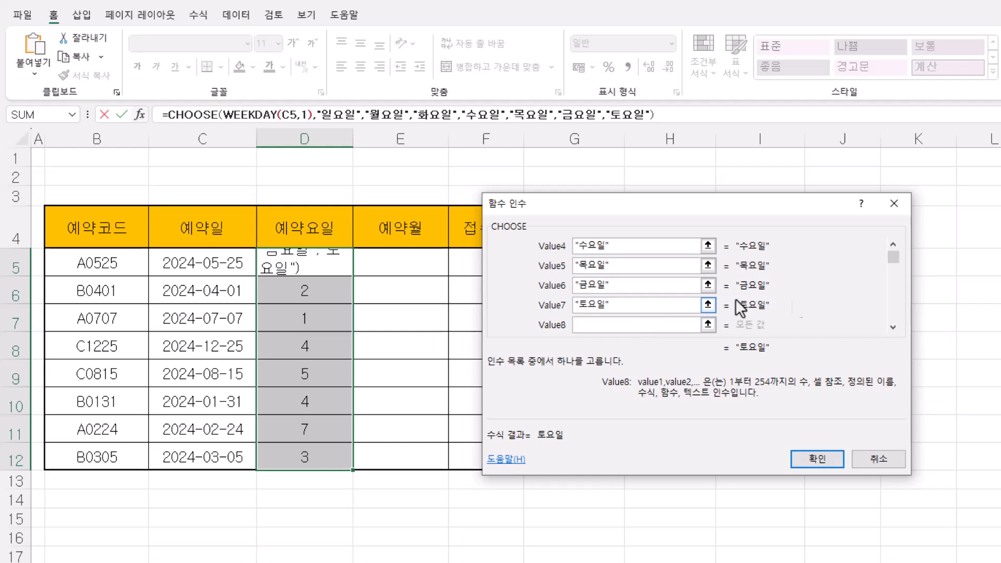
{"action": "left_click", "coordinate": [892, 251]}
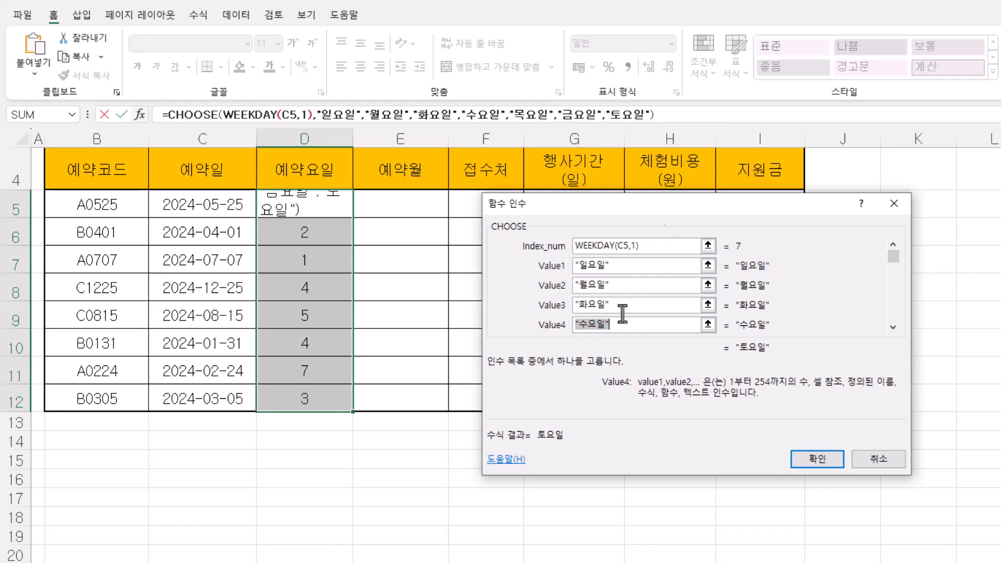
{"action": "left_click", "coordinate": [828, 461]}
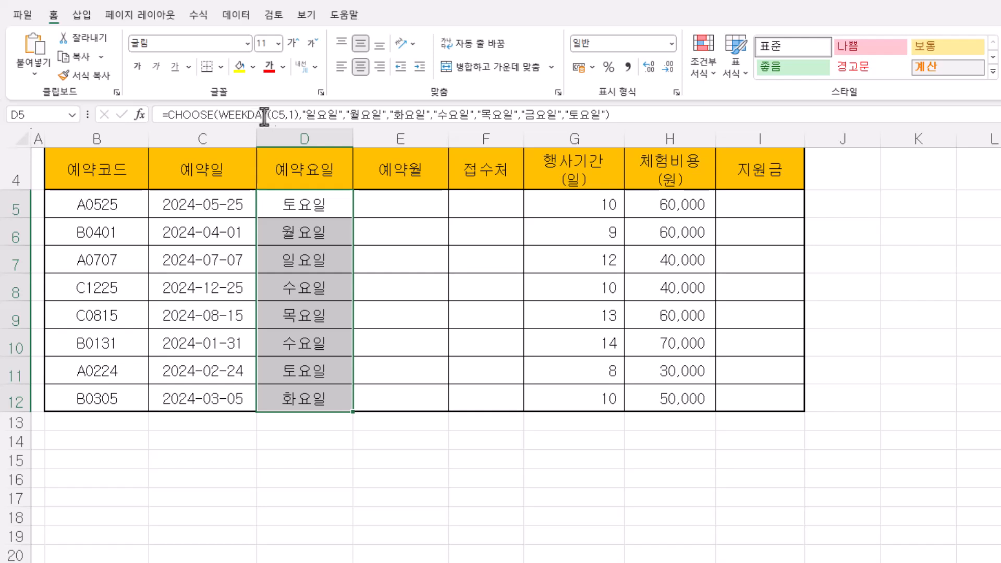
Review the Return_type description of the WEEKDAY function nested in the D5 formula, leaving its arguments unedited.
{"action": "left_click", "coordinate": [289, 114]}
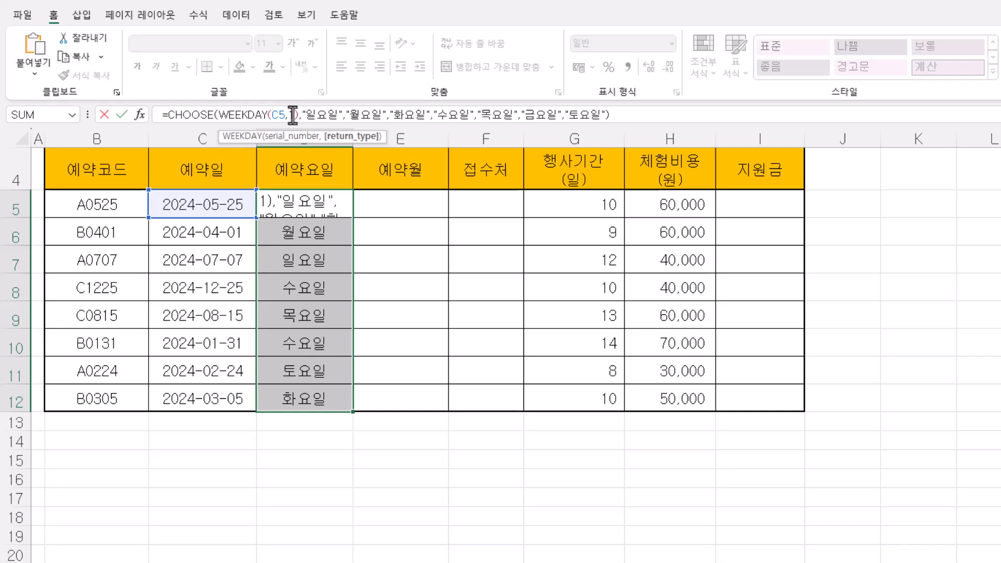
{"action": "left_click", "coordinate": [272, 115]}
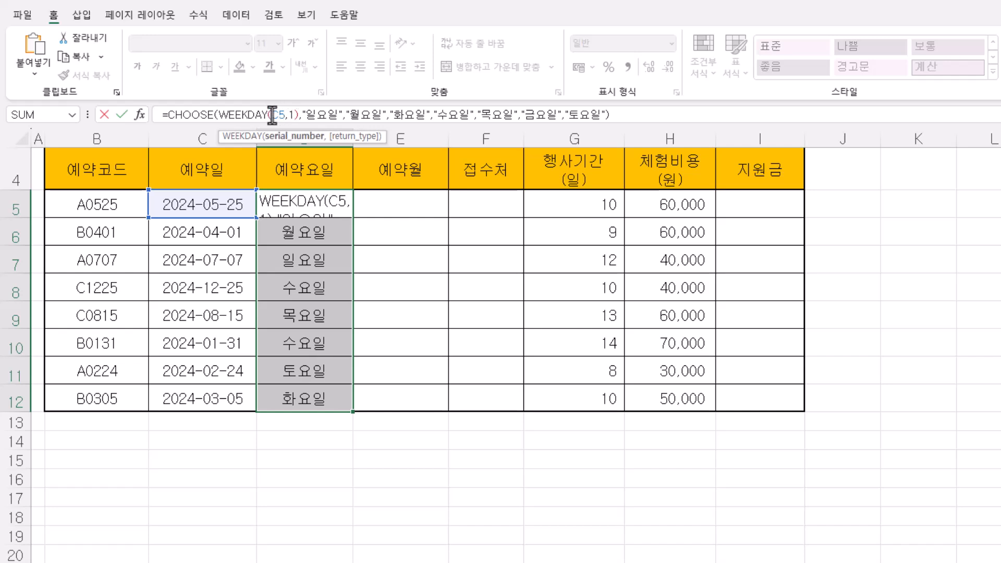
{"action": "left_click", "coordinate": [141, 114]}
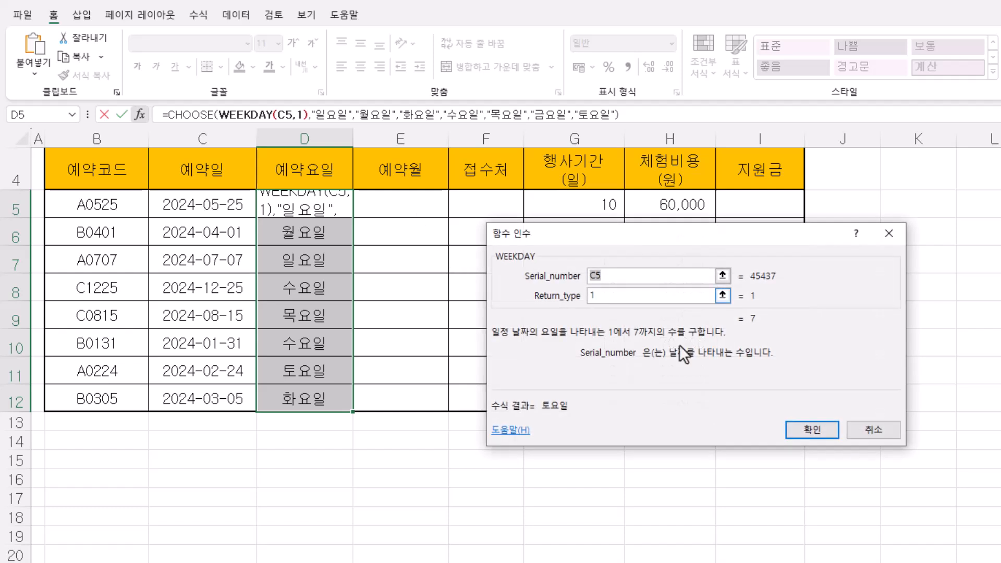
{"action": "left_click", "coordinate": [613, 296]}
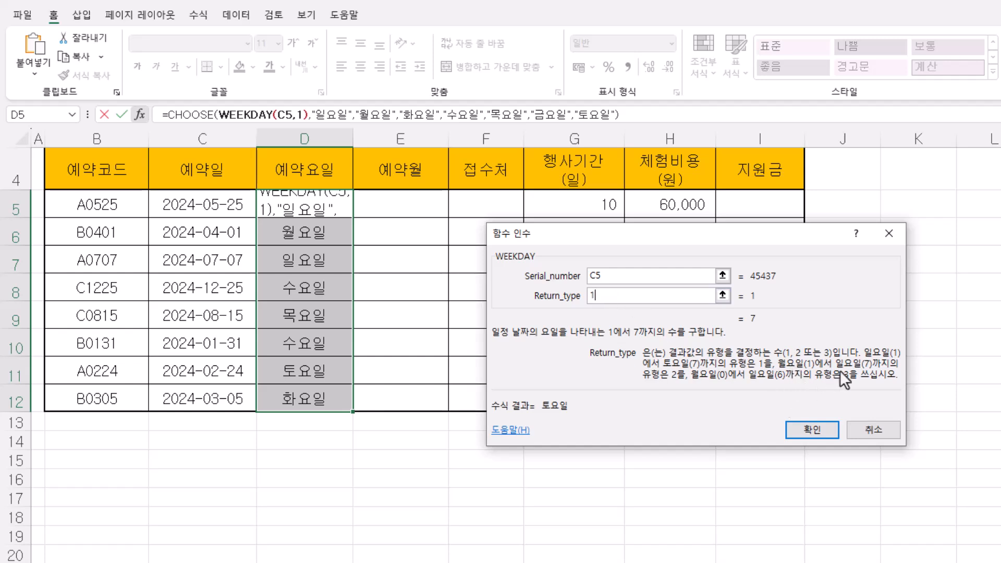
{"action": "left_click", "coordinate": [875, 430]}
Try WEEKDAY return type 2 in the D5 formula, with the first CHOOSE names 월요일 and 화요일 and the last one 일요일.
{"action": "left_click", "coordinate": [292, 115]}
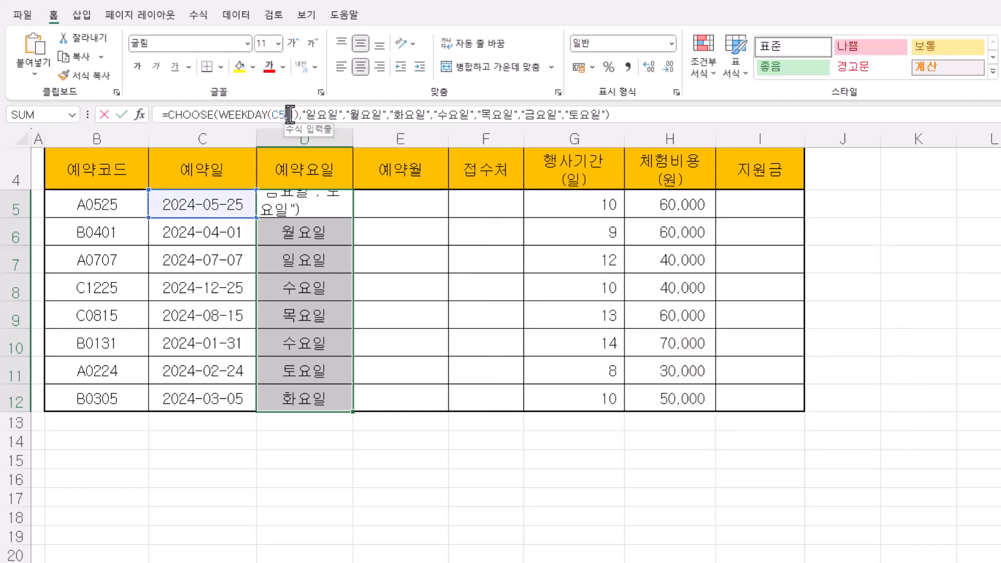
{"action": "type", "text": "2"}
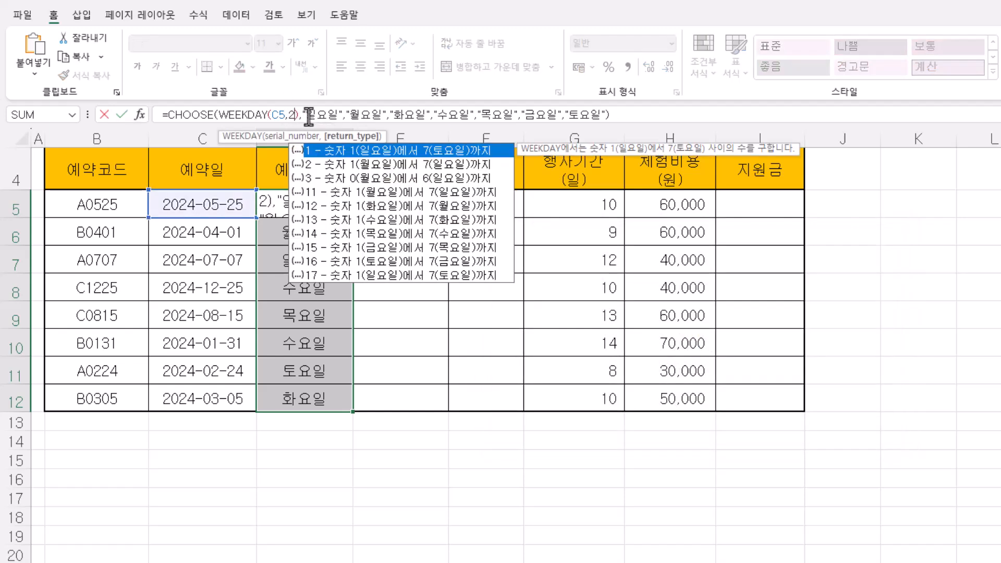
{"action": "left_click", "coordinate": [315, 115]}
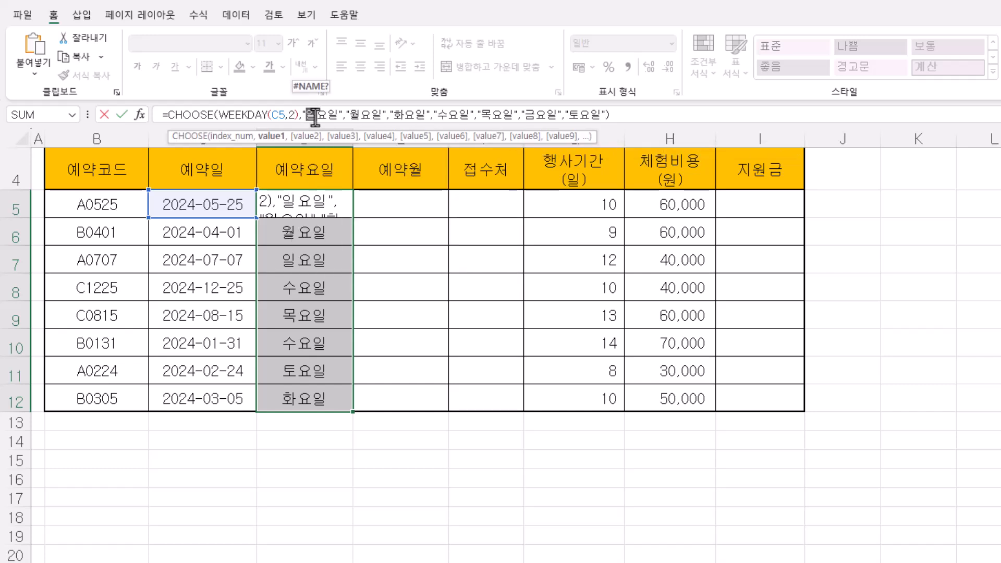
{"action": "type", "text": "월"}
{"action": "left_click_drag", "start_coordinate": [348, 114], "coordinate": [357, 115]}
{"action": "type", "text": "화"}
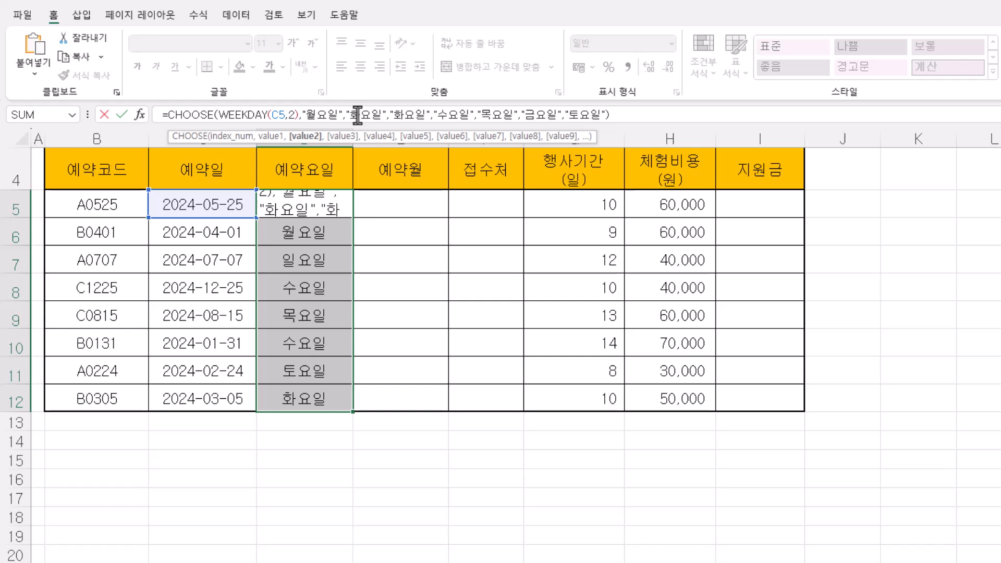
{"action": "left_click_drag", "start_coordinate": [569, 115], "coordinate": [575, 115]}
{"action": "type", "text": "일"}
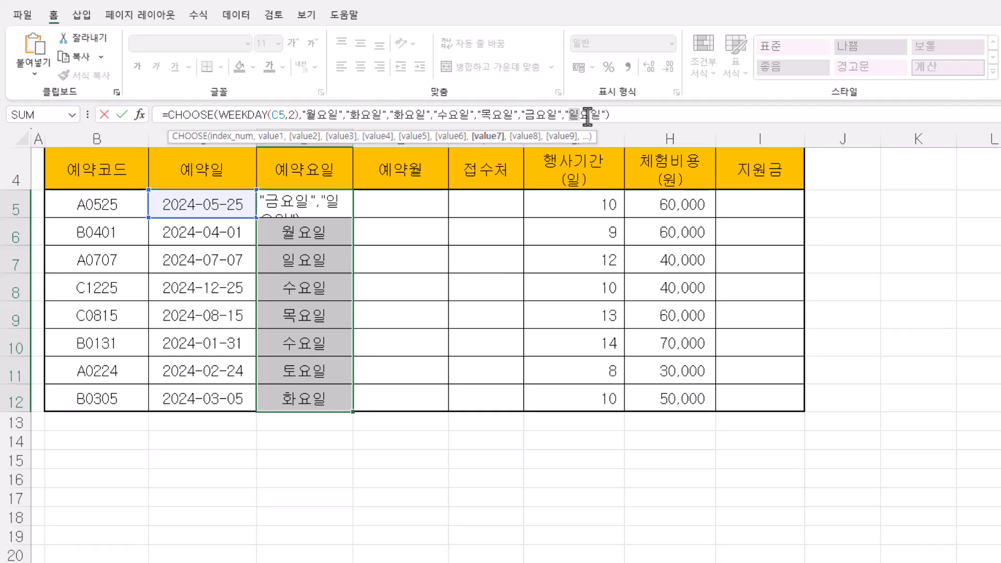
Set the WEEKDAY return type to 1 in the edited D5 formula and discard all the trial edits.
{"action": "double_click", "coordinate": [292, 115]}
{"action": "type", "text": "1"}
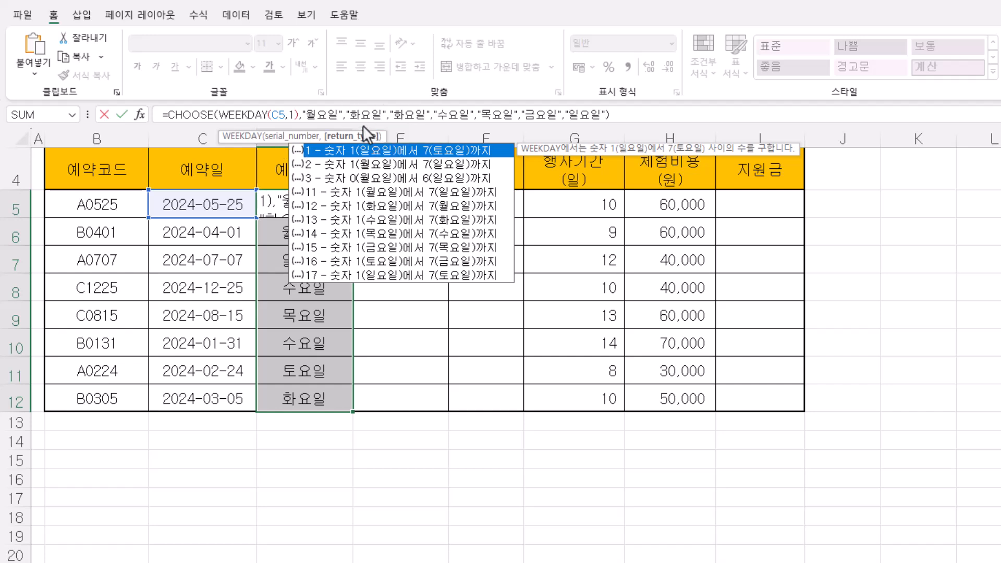
{"action": "left_click", "coordinate": [319, 114]}
{"action": "left_click", "coordinate": [362, 115]}
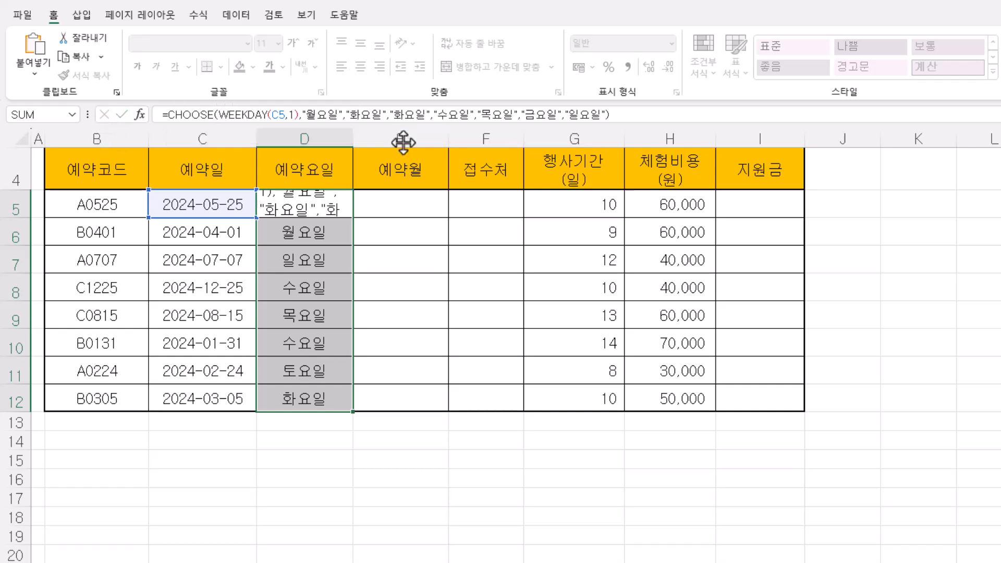
{"action": "key", "text": "Escape"}
Examine the order of the weekday names and the WEEKDAY return type in the D5 formula.
{"action": "left_click", "coordinate": [311, 205]}
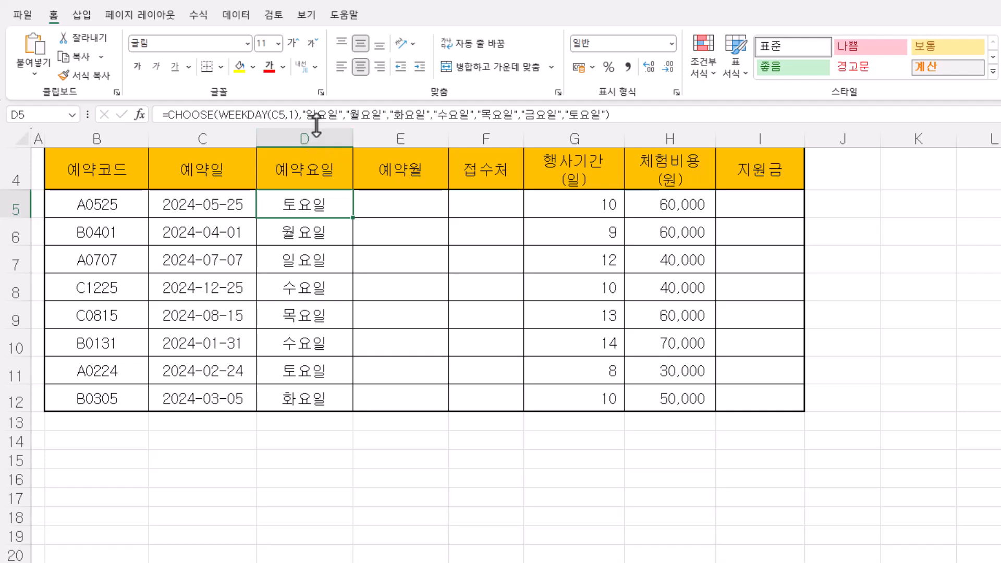
{"action": "left_click", "coordinate": [323, 114]}
{"action": "left_click", "coordinate": [362, 114]}
{"action": "left_click", "coordinate": [414, 114]}
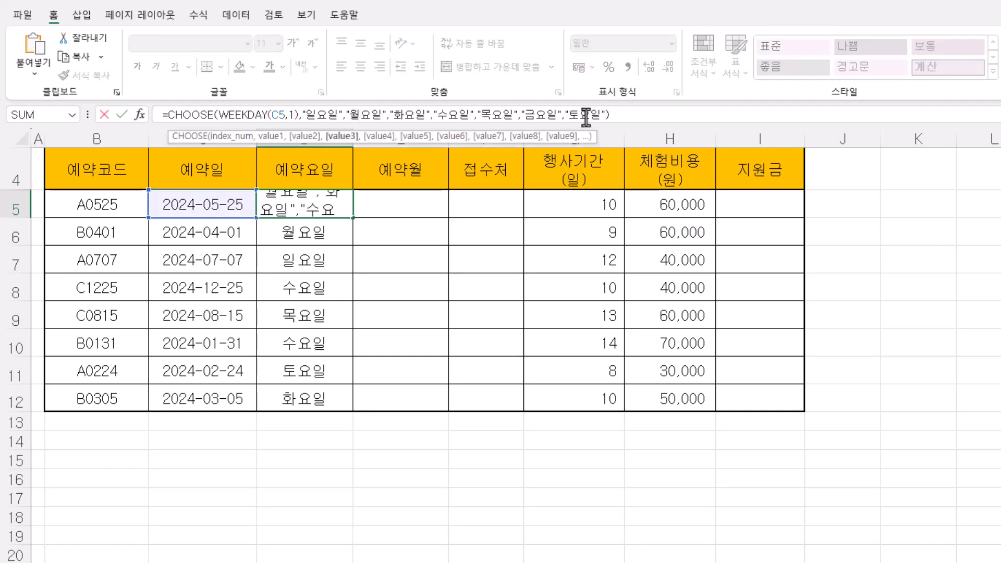
{"action": "key", "text": "Escape"}
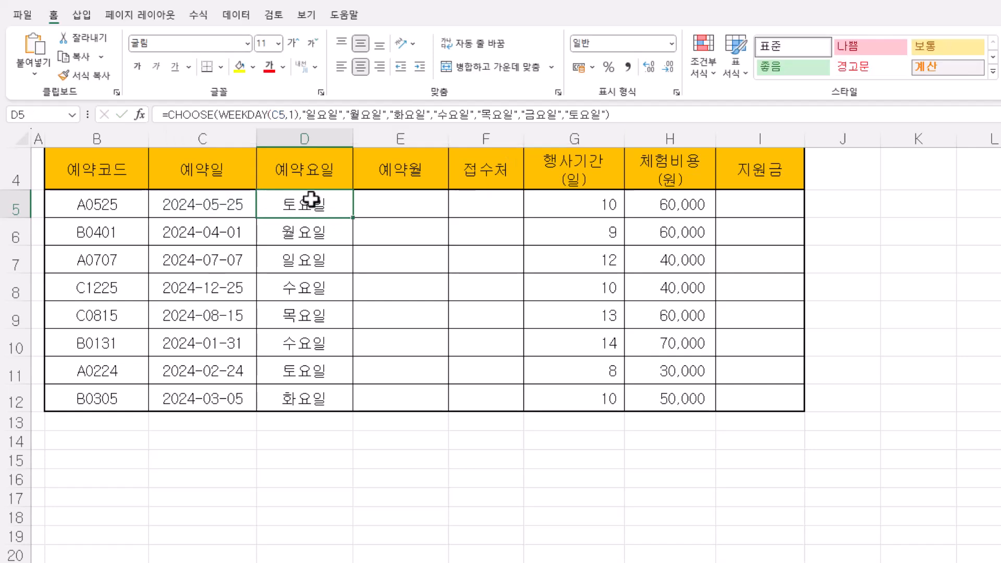
{"action": "left_click", "coordinate": [289, 115]}
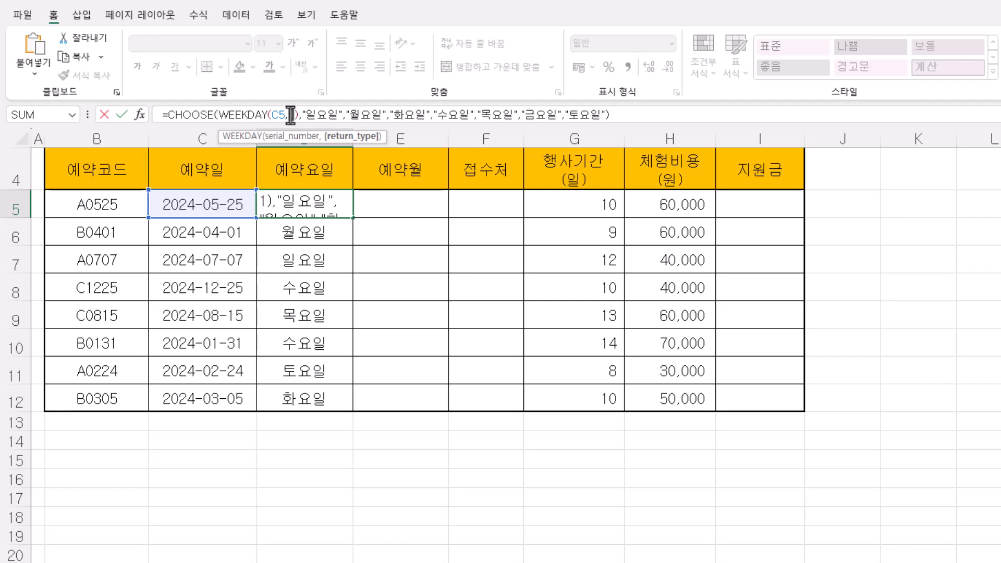
{"action": "type", "text": "1"}
{"action": "key", "text": "ctrl+Return"}
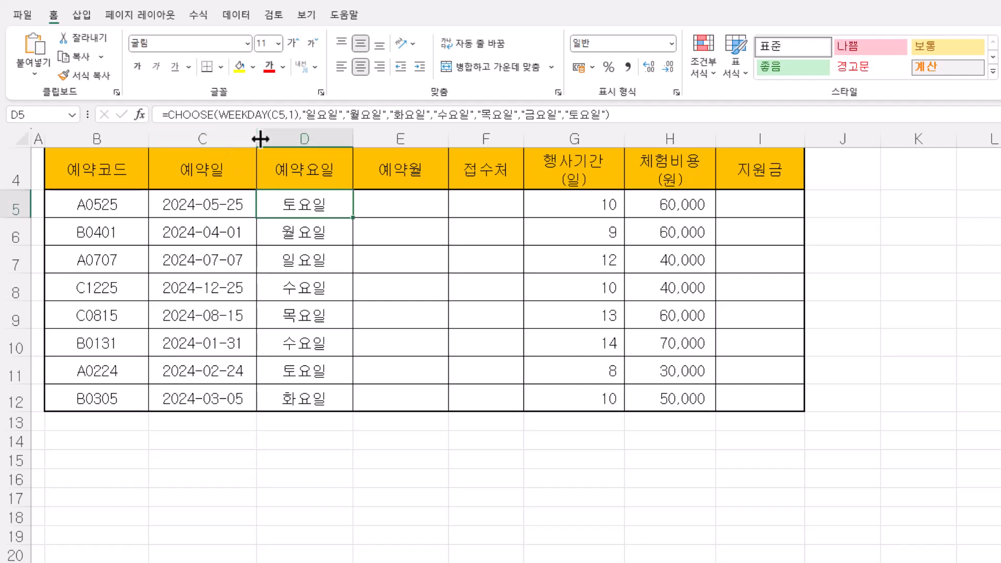
Widen the 예약일 column slightly.
{"action": "mouse_move", "coordinate": [256, 139]}
{"action": "left_mouse_down"}
{"action": "mouse_move", "coordinate": [228, 138]}
{"action": "mouse_move", "coordinate": [259, 138]}
{"action": "left_mouse_up"}
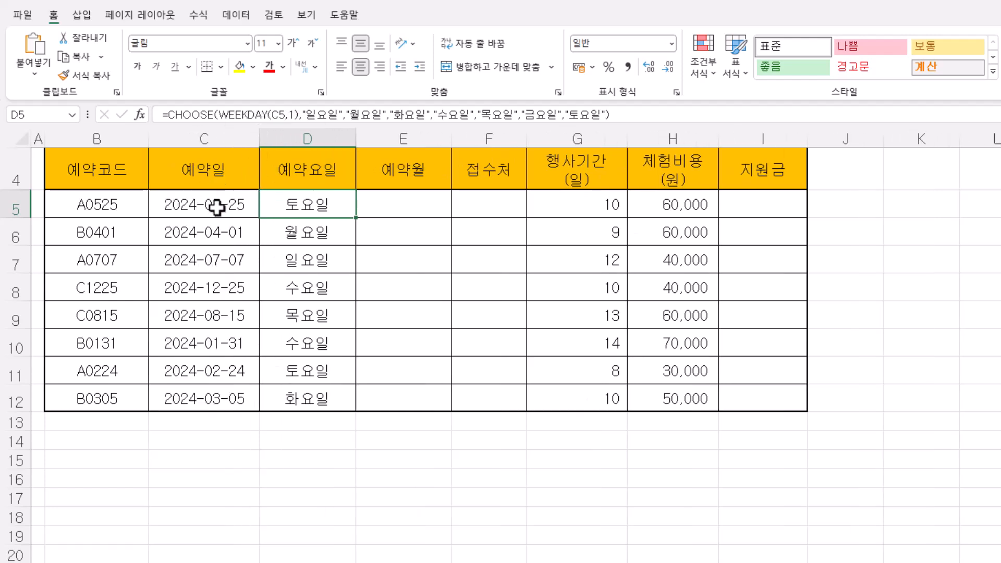
{"action": "left_click", "coordinate": [304, 1]}
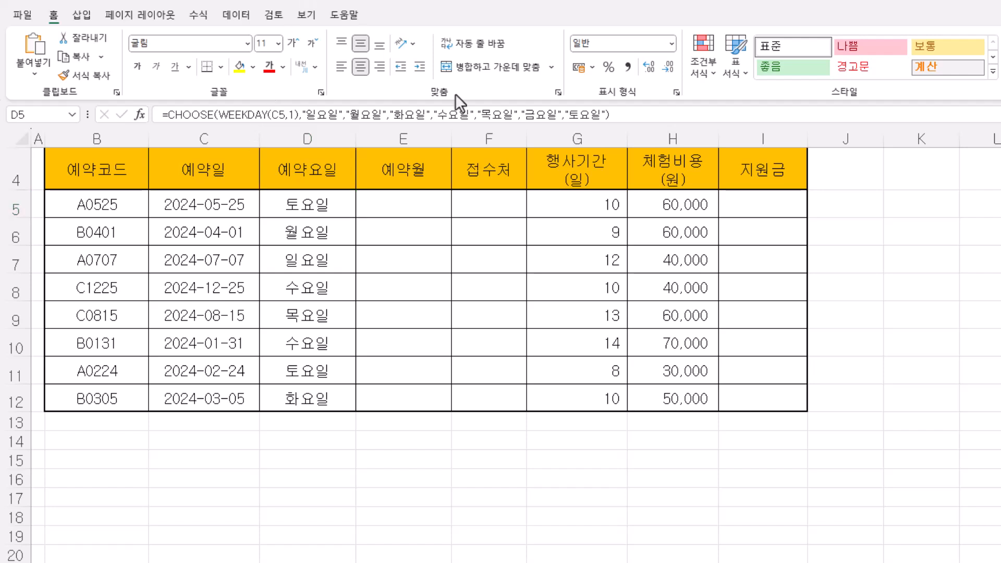
Start a MONTH function for cells E5:E12 in the 예약월 column and open its function arguments dialog.
{"action": "left_click", "coordinate": [426, 203]}
{"action": "left_click_drag", "start_coordinate": [418, 201], "coordinate": [420, 398]}
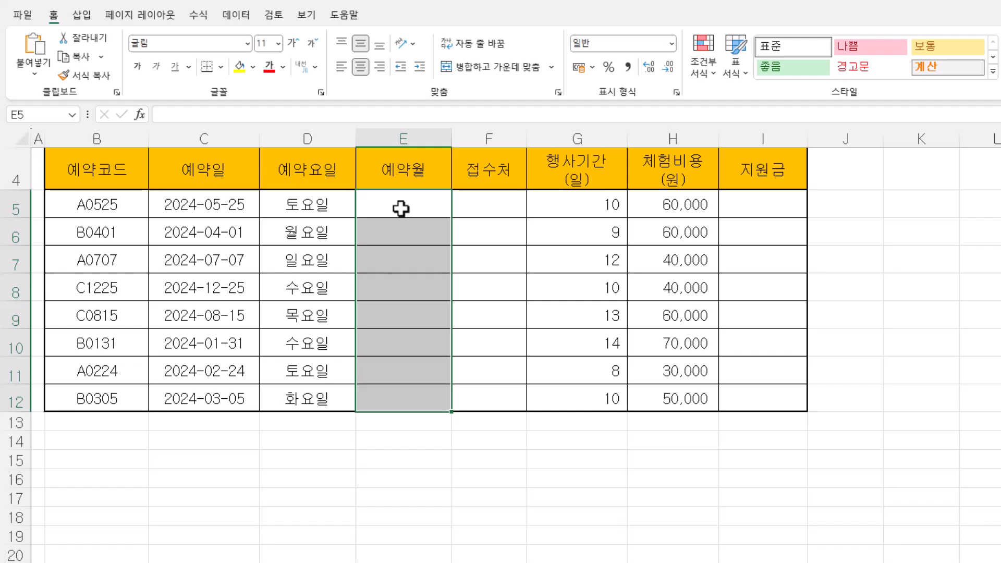
{"action": "left_click", "coordinate": [211, 115]}
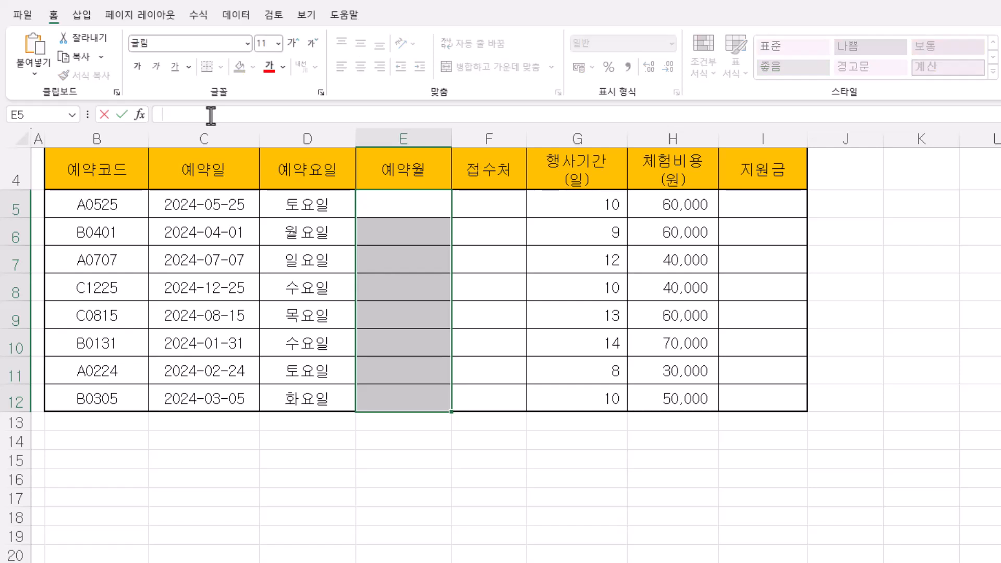
{"action": "type", "text": "=mon"}
{"action": "key", "text": "Tab"}
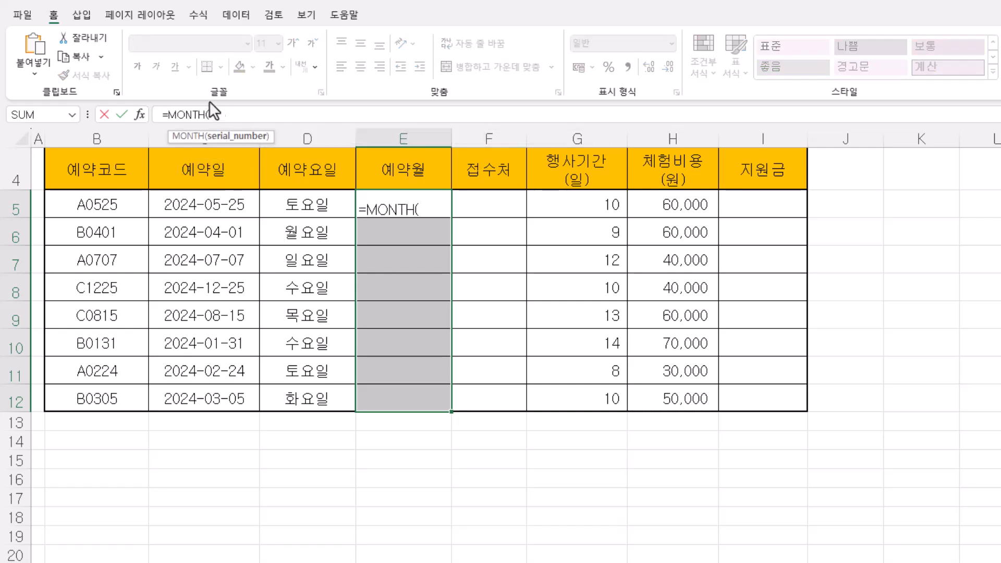
{"action": "left_click", "coordinate": [140, 115]}
{"action": "left_click_drag", "start_coordinate": [628, 257], "coordinate": [671, 305]}
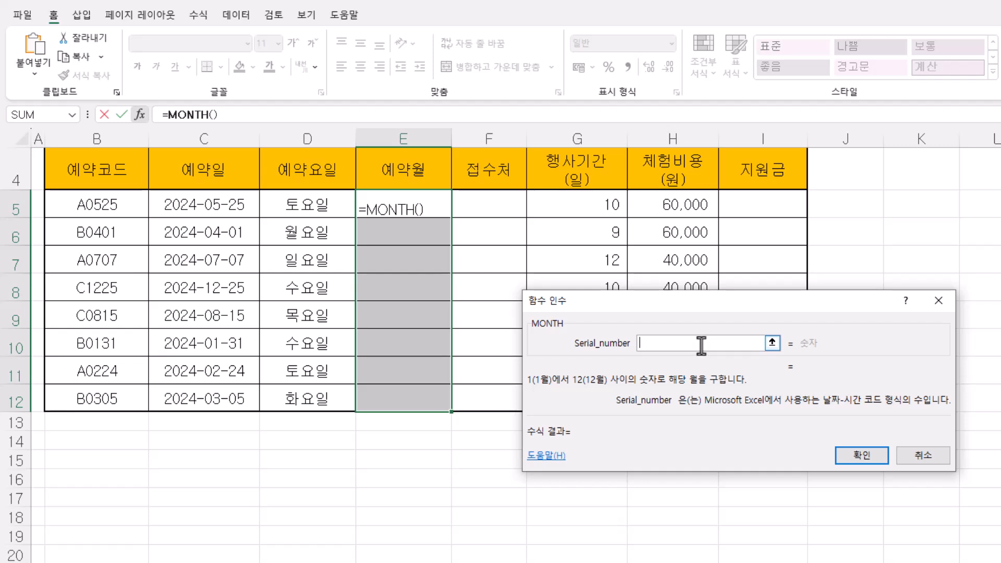
Try C5 and C12 as the MONTH Serial_number argument, clearing the argument after each.
{"action": "type", "text": "5"}
{"action": "key", "text": "BackSpace"}
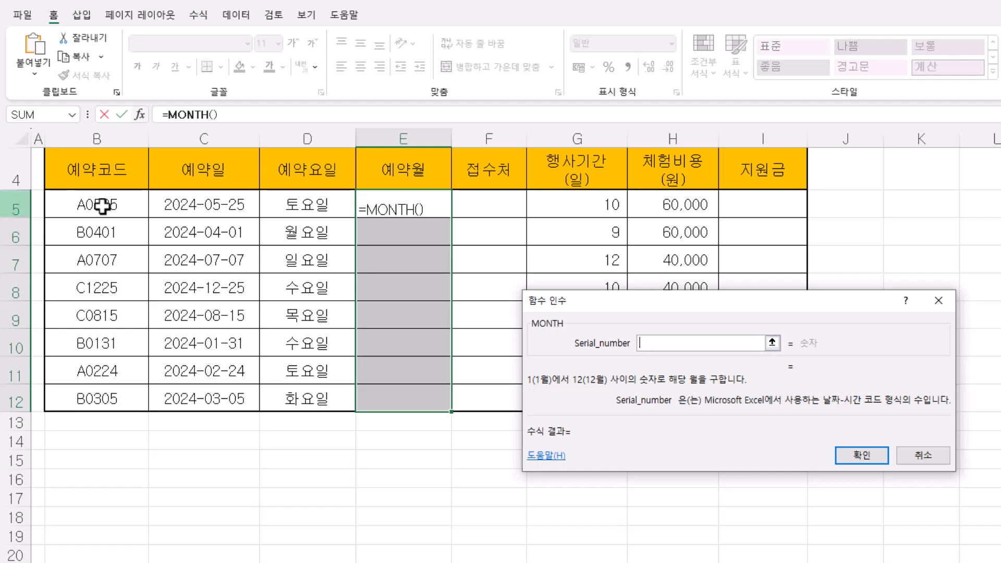
{"action": "left_click", "coordinate": [228, 207]}
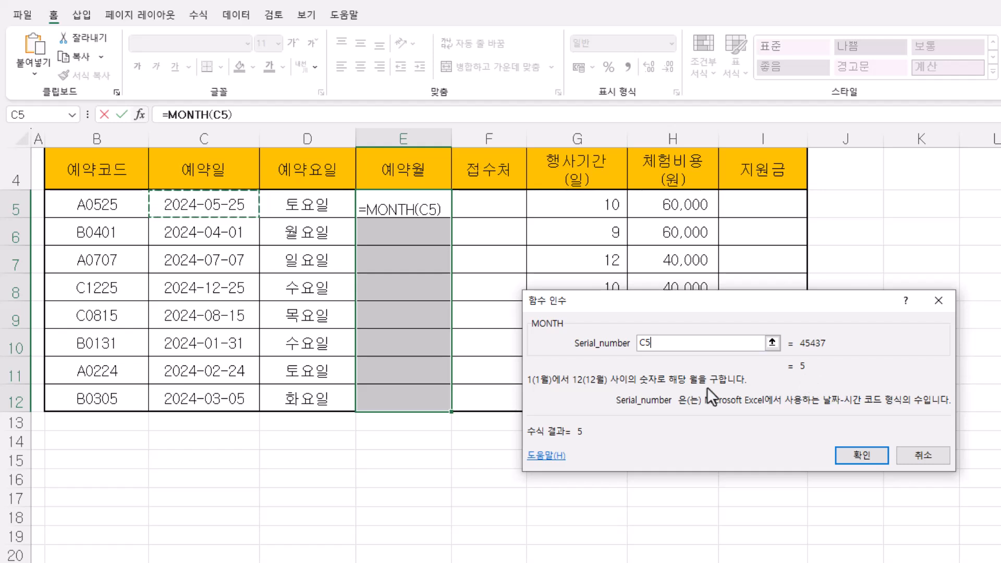
{"action": "left_click", "coordinate": [674, 349]}
{"action": "key", "text": "BackSpace"}
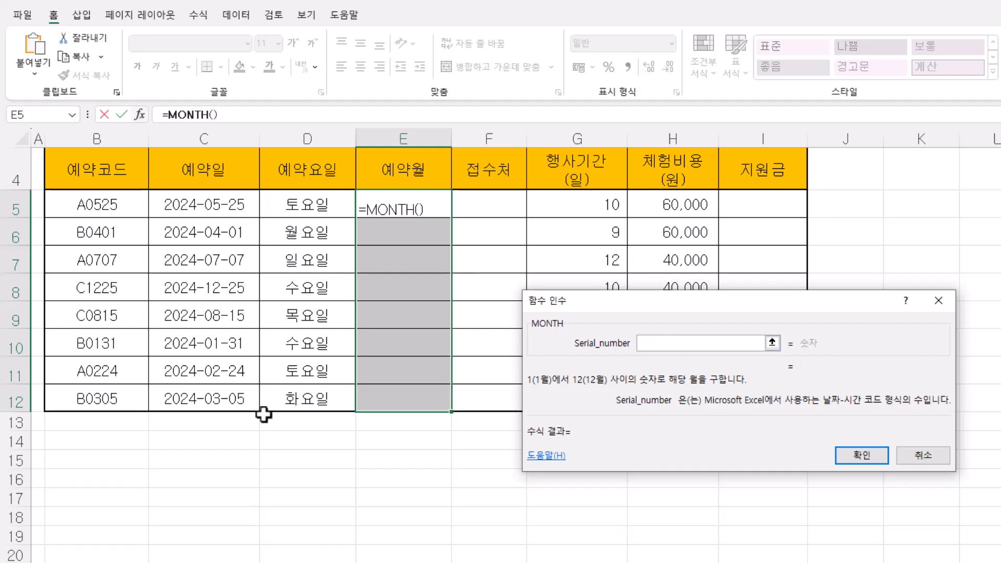
{"action": "left_click", "coordinate": [219, 400]}
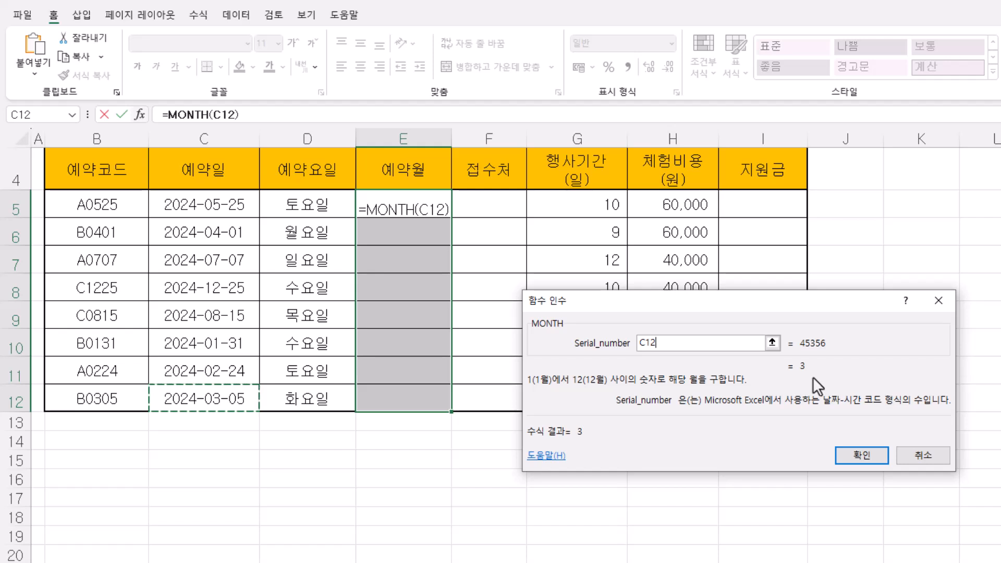
{"action": "left_click_drag", "start_coordinate": [640, 343], "coordinate": [673, 341]}
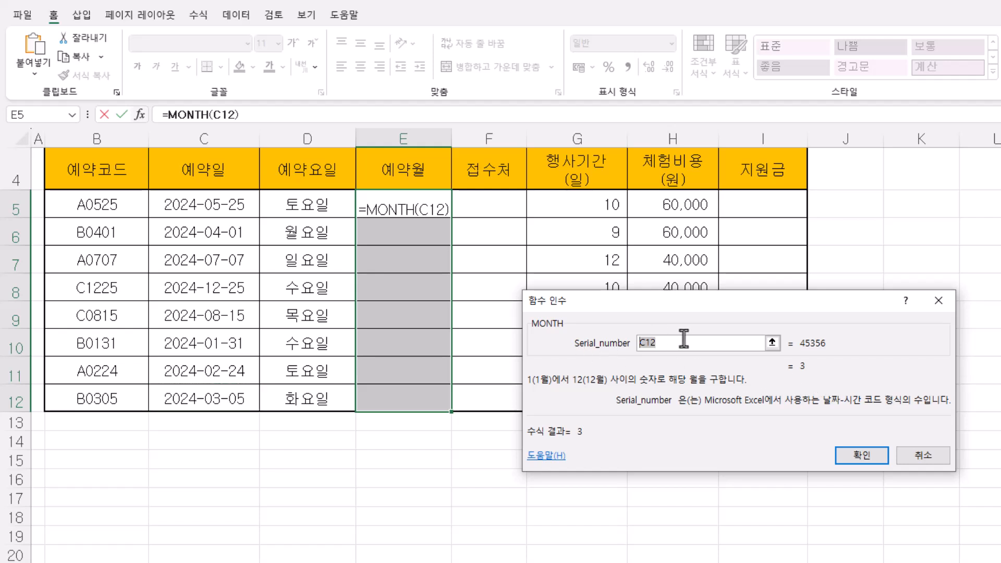
{"action": "key", "text": "BackSpace"}
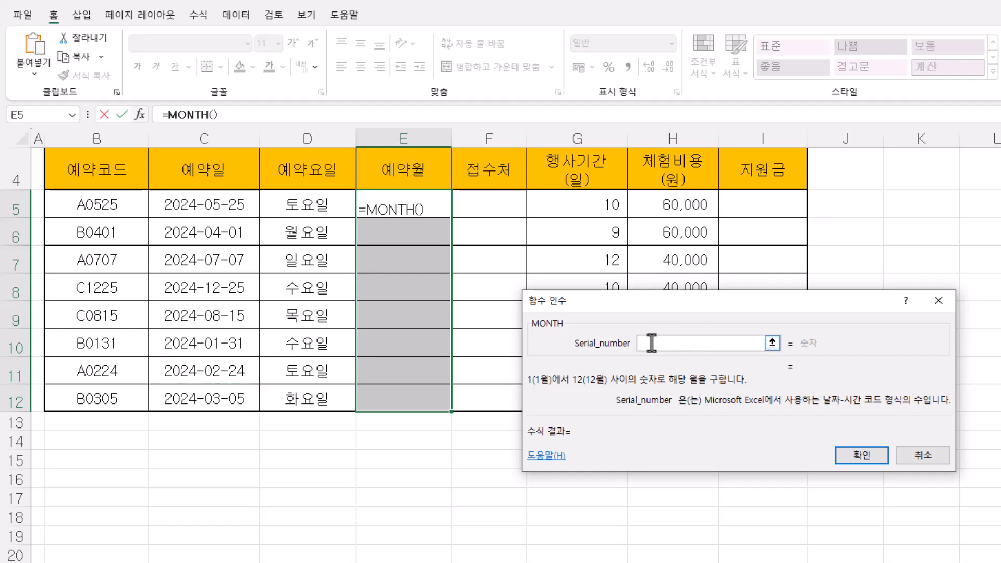
Set the MONTH Serial_number argument to C5 and apply the formula to all of E5:E12.
{"action": "left_click", "coordinate": [218, 208]}
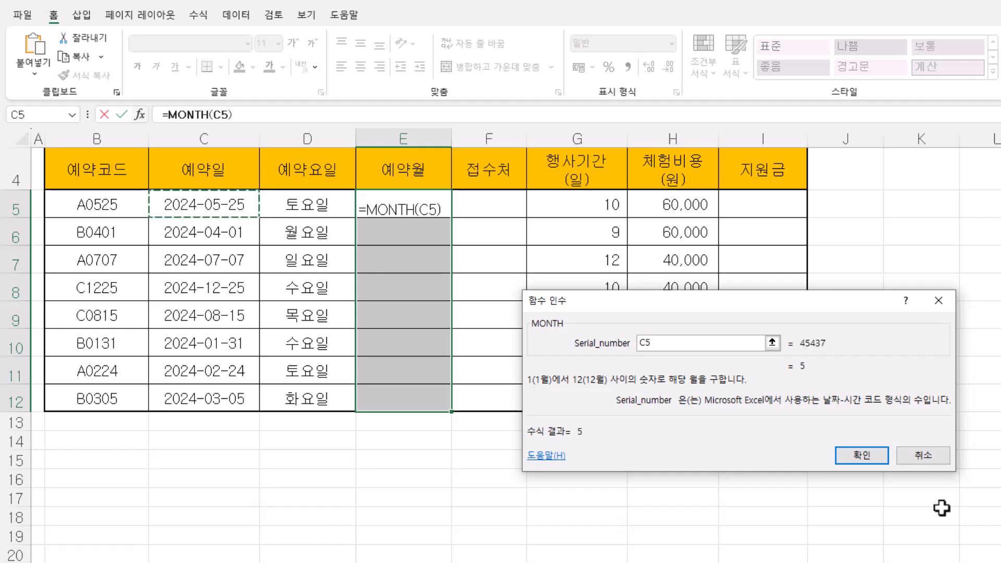
{"action": "left_click", "coordinate": [865, 455]}
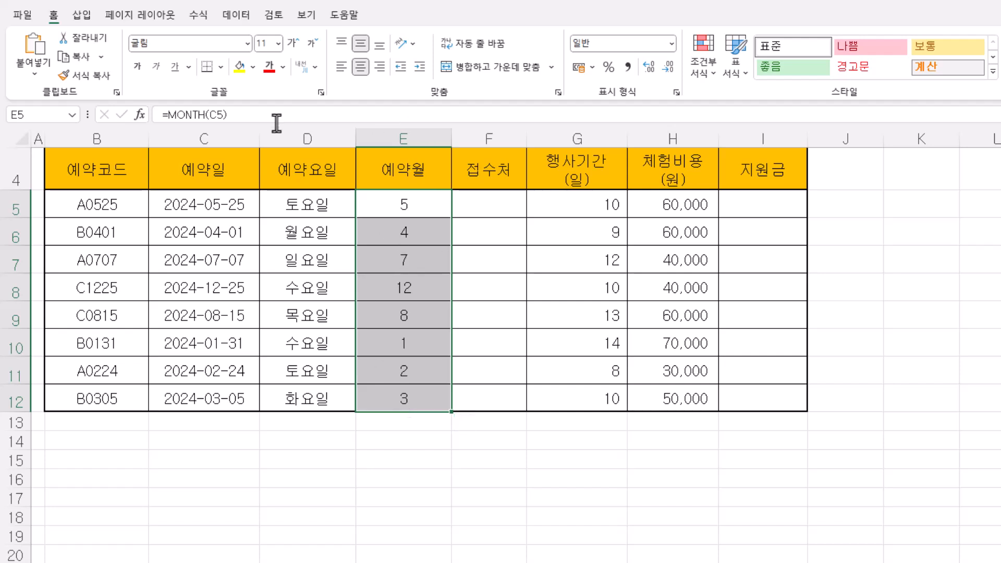
Append &"월" to the MONTH formula and apply it to all of E5:E12.
{"action": "left_click", "coordinate": [262, 116]}
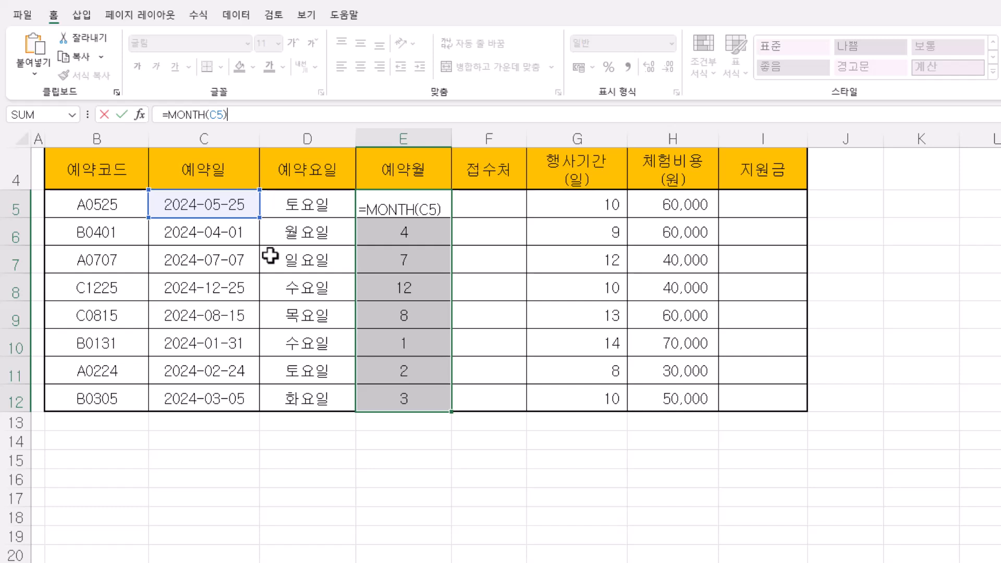
{"action": "type", "text": "&"}
{"action": "type", "text": "\"우"}
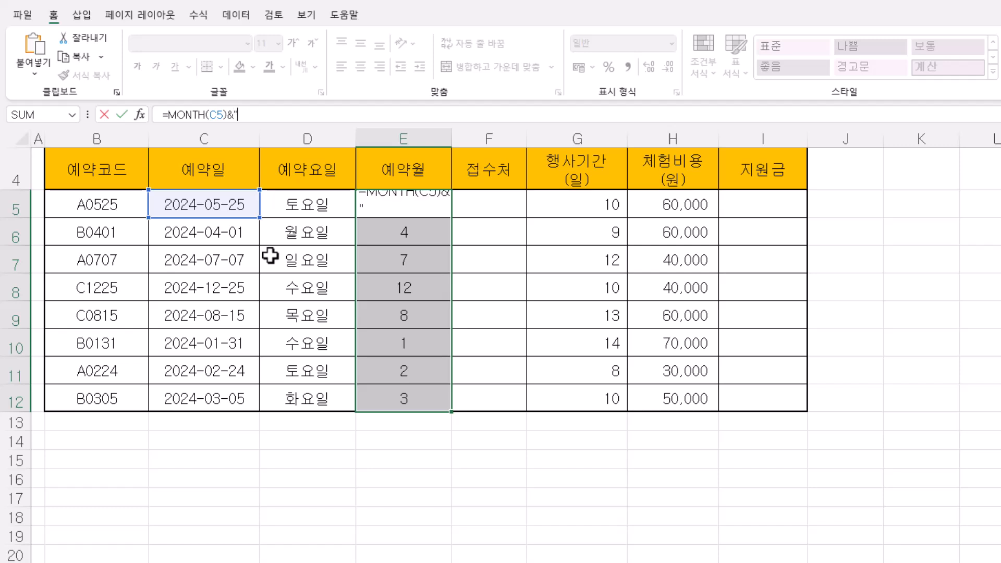
{"action": "type", "text": "ㄹ\""}
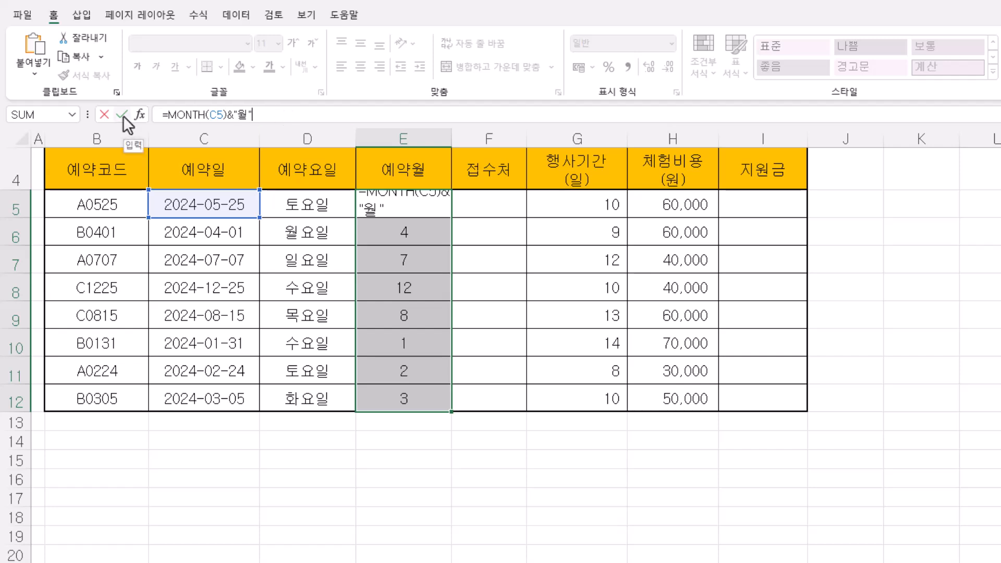
{"action": "key", "text": "ctrl+Return"}
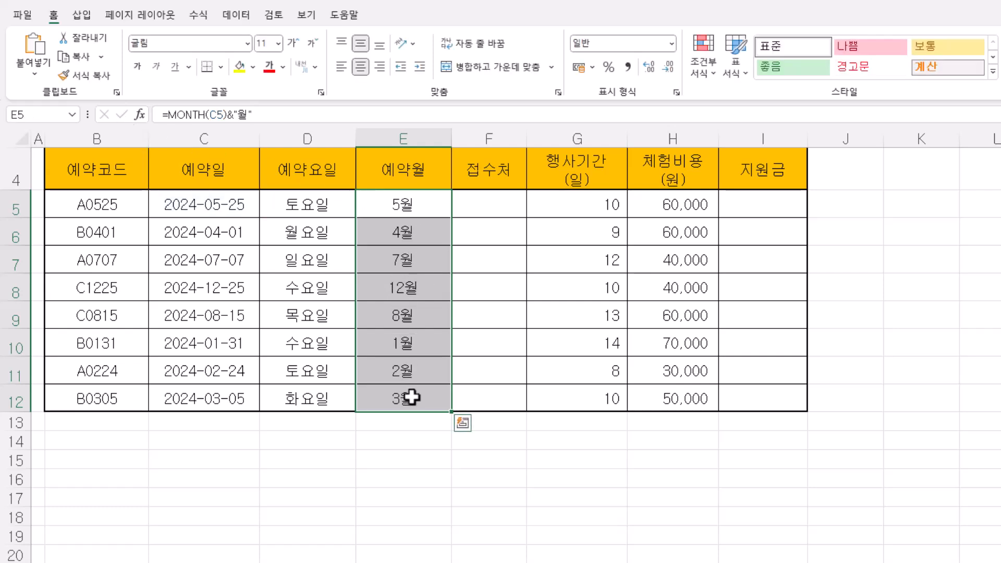
Examine the leading letters of the 예약코드 entries in B5:B7 for the 접수처 column.
{"action": "scroll", "coordinate": [411, 396], "scroll_direction": "up", "scroll_amount": 1}
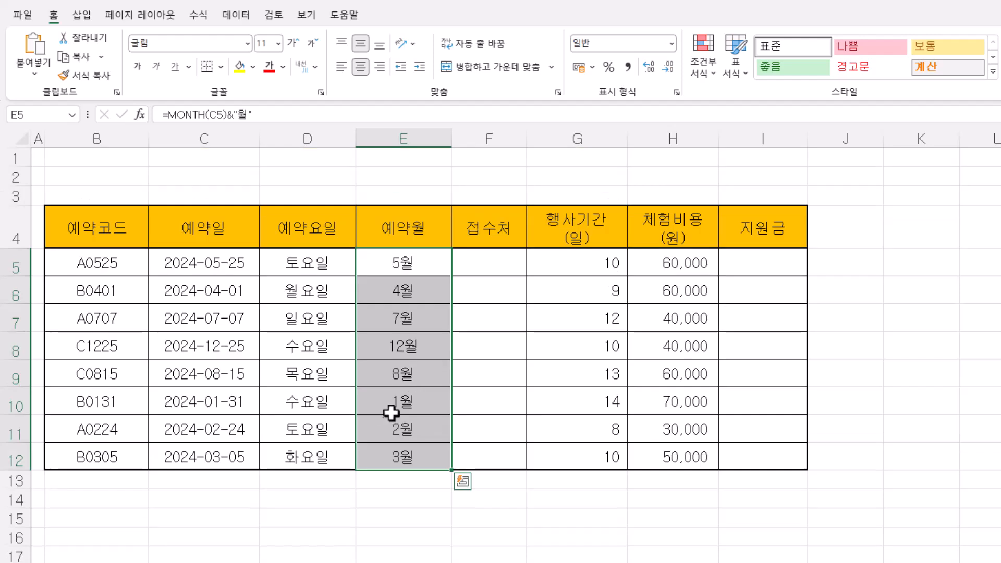
{"action": "left_click_drag", "start_coordinate": [501, 265], "coordinate": [499, 449]}
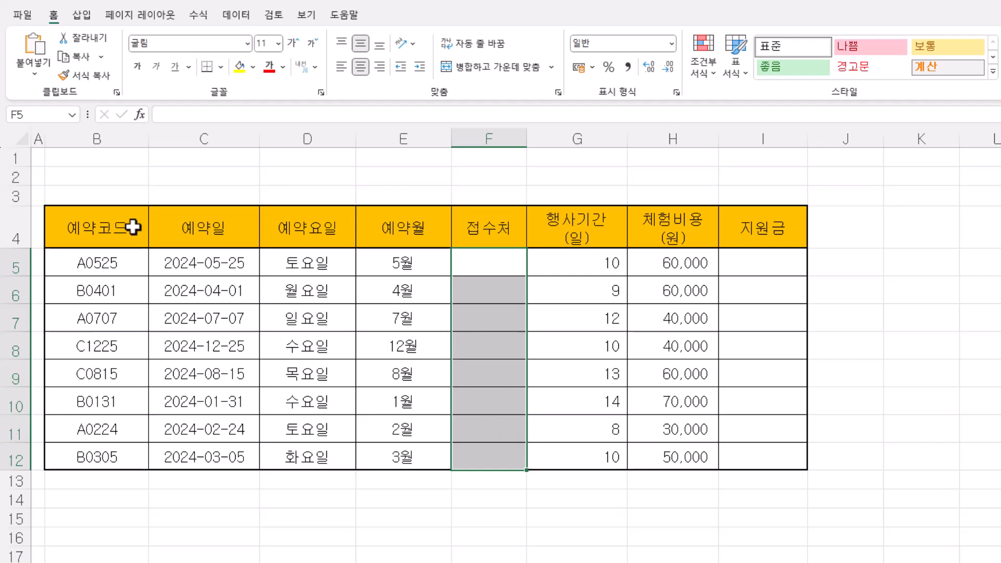
{"action": "left_click", "coordinate": [105, 263]}
{"action": "left_click", "coordinate": [105, 290]}
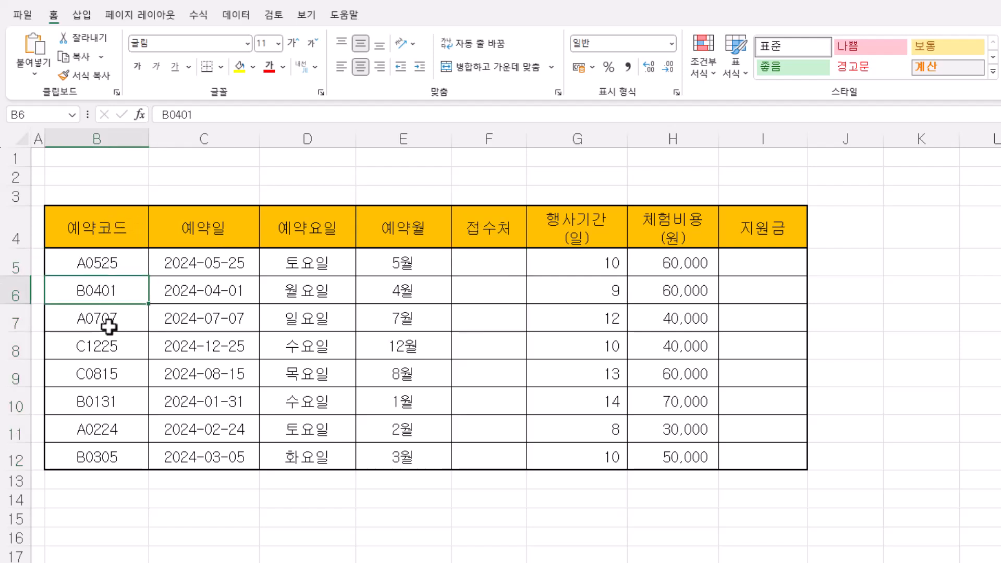
{"action": "left_click", "coordinate": [105, 319]}
{"action": "left_click", "coordinate": [102, 262]}
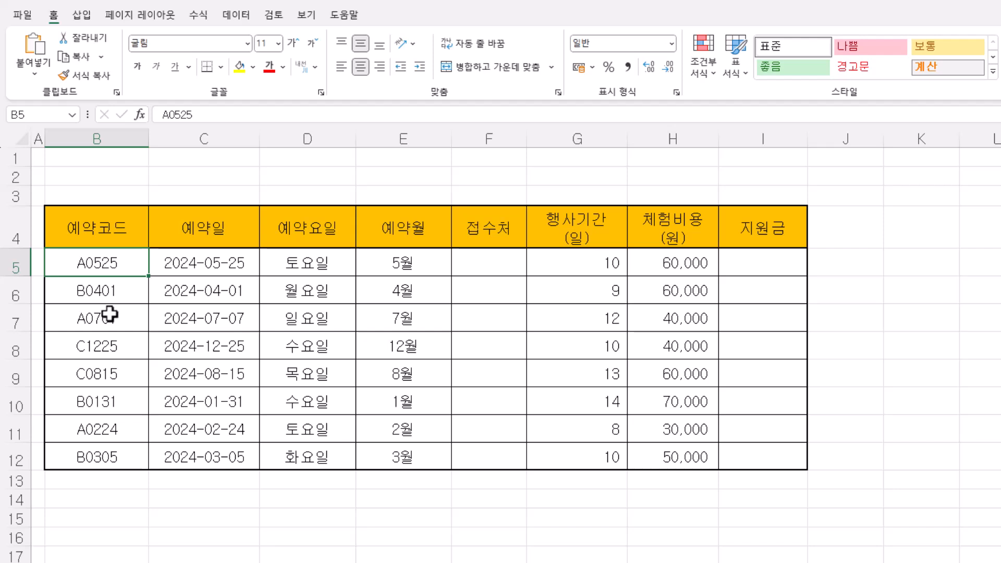
Start a LEFT function for cells F5:F12 in the 접수처 column and open its function arguments dialog, moving it clear of the column.
{"action": "left_click", "coordinate": [477, 273]}
{"action": "left_click_drag", "start_coordinate": [479, 273], "coordinate": [482, 447]}
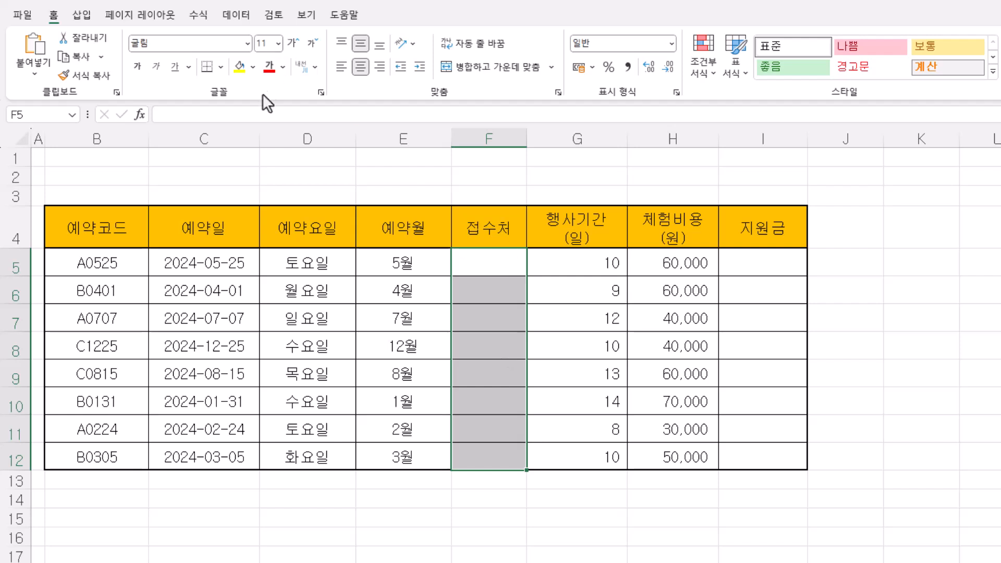
{"action": "left_click", "coordinate": [258, 114]}
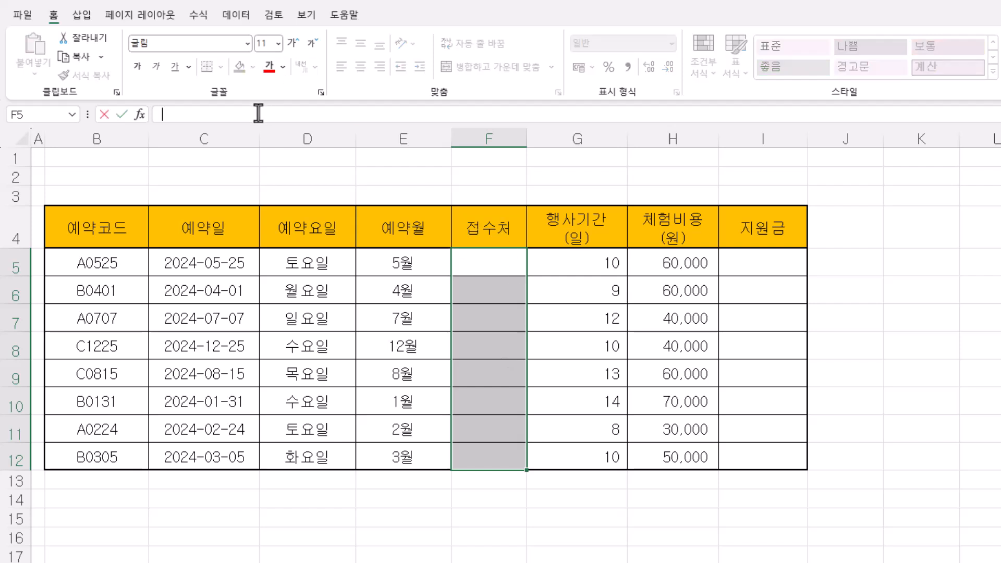
{"action": "type", "text": "="}
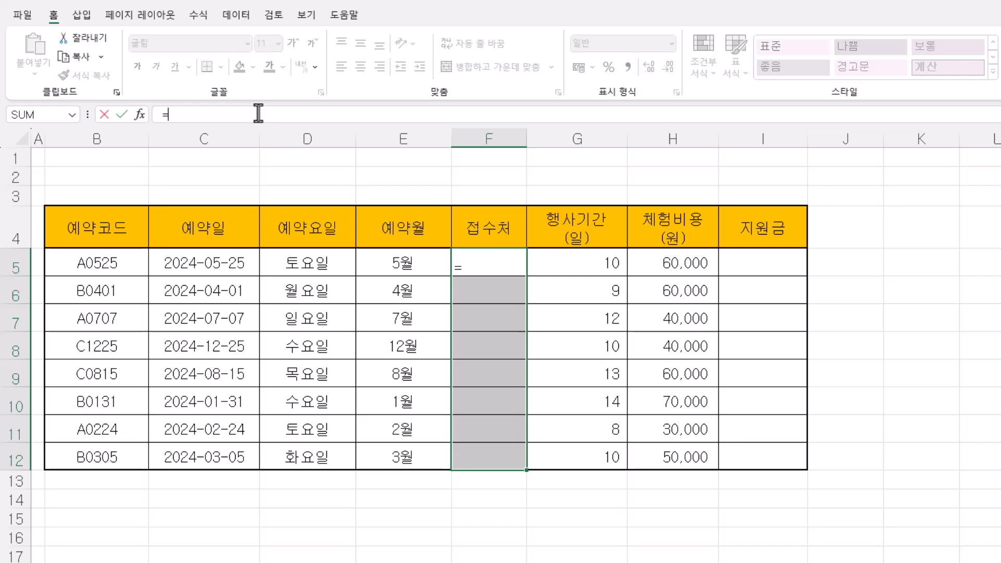
{"action": "type", "text": "lef"}
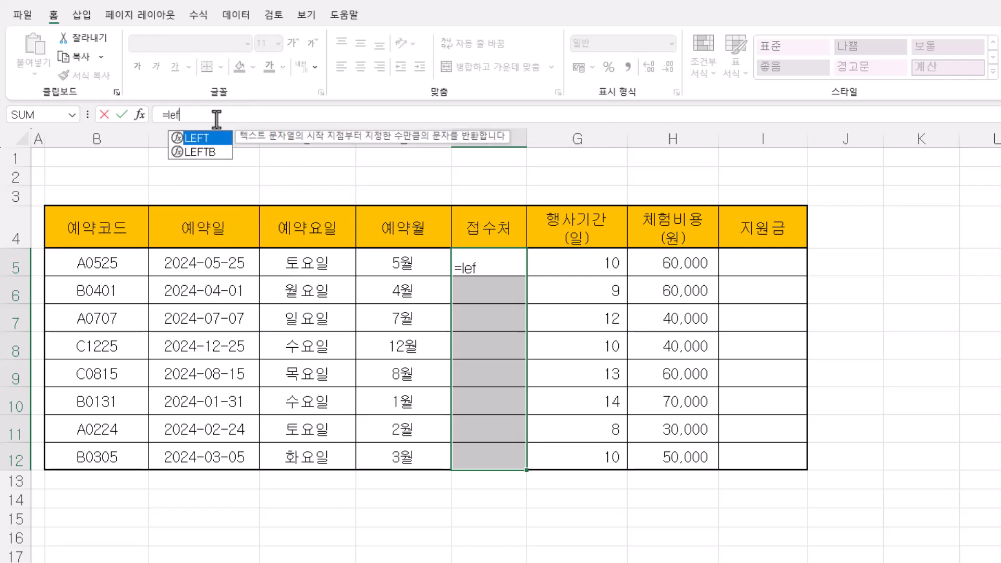
{"action": "key", "text": "Tab"}
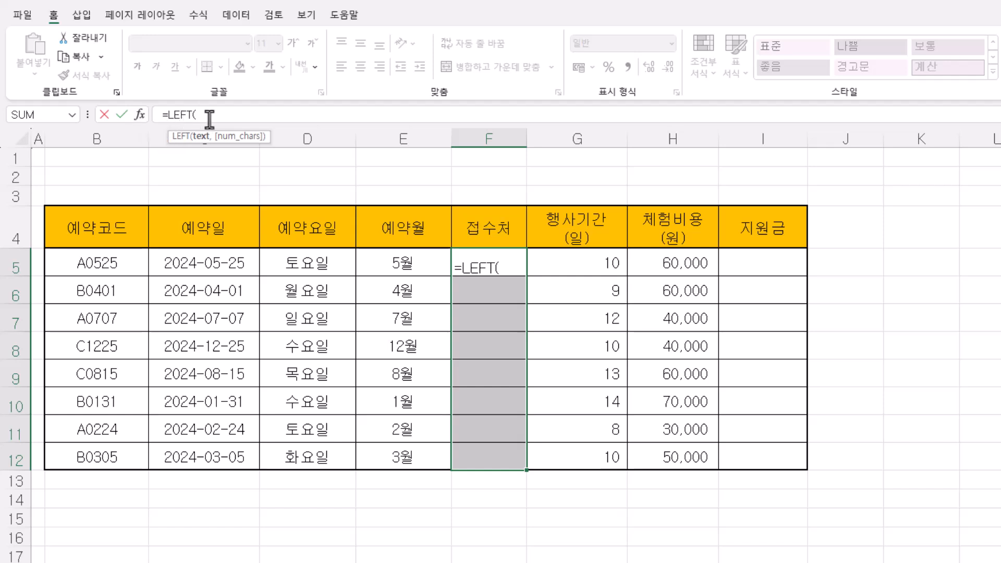
{"action": "key", "text": "ctrl+a"}
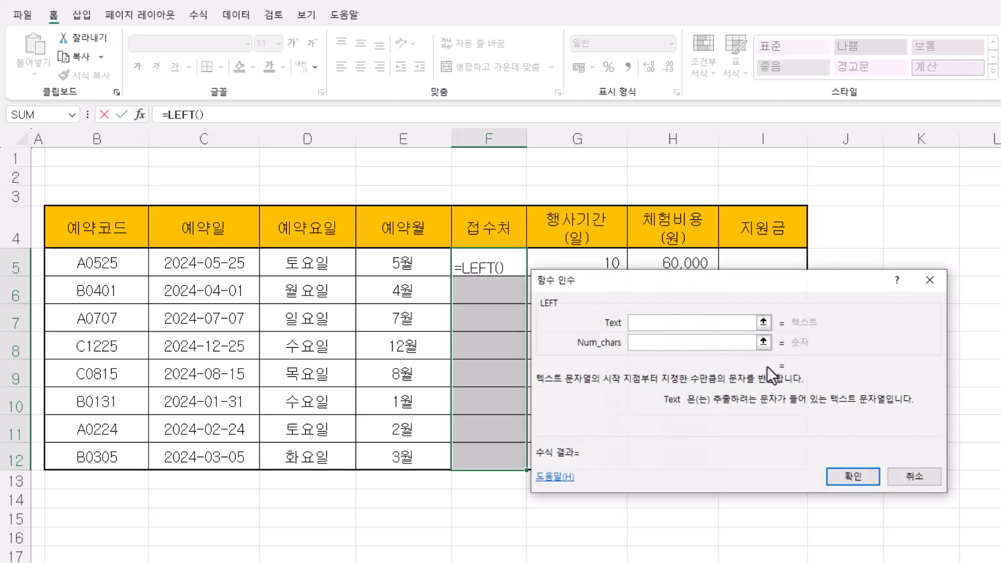
{"action": "left_click_drag", "start_coordinate": [727, 292], "coordinate": [767, 225]}
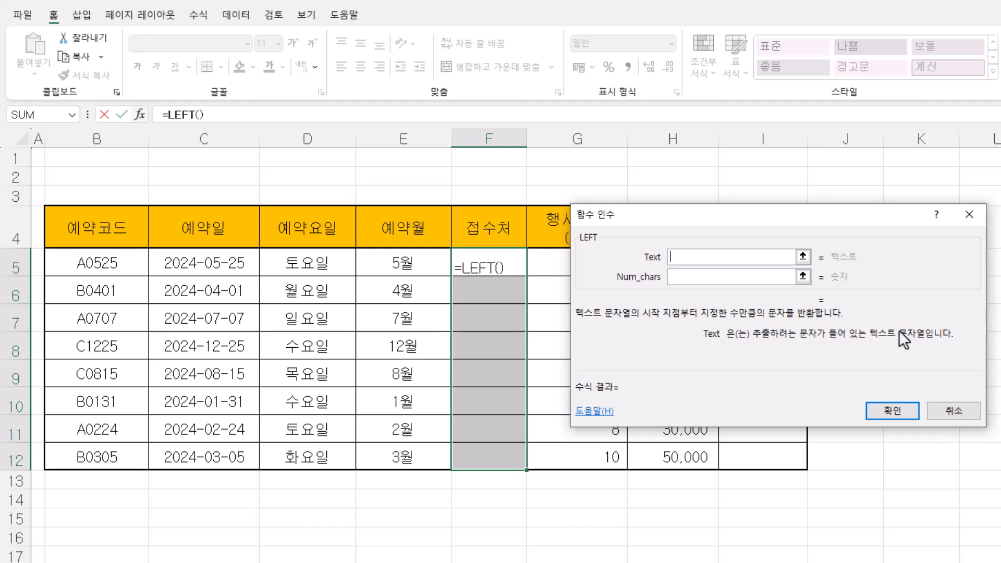
Set the LEFT arguments to Text B5 and Num_chars 1, and apply the formula to all of F5:F12.
{"action": "left_click", "coordinate": [112, 264]}
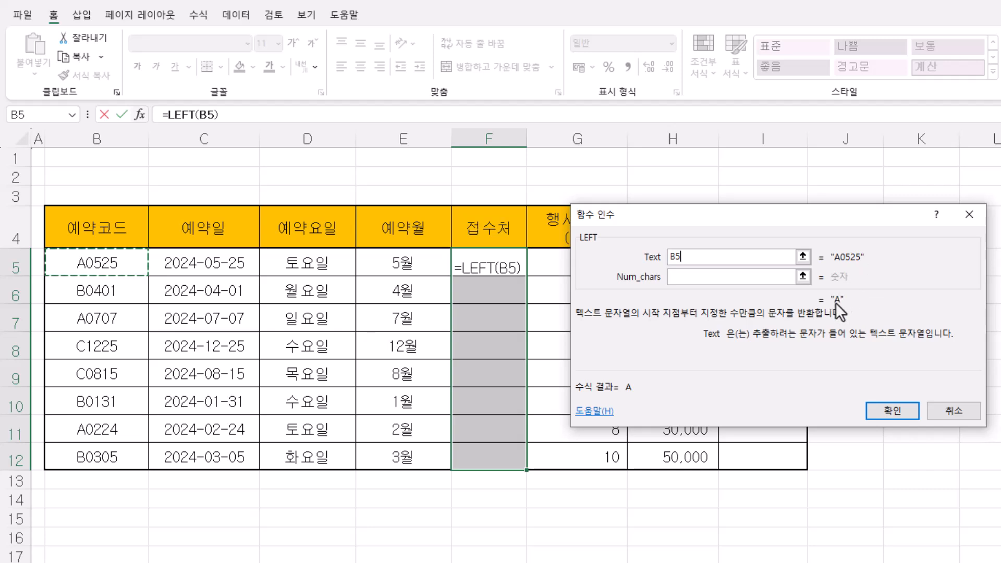
{"action": "left_click", "coordinate": [687, 278]}
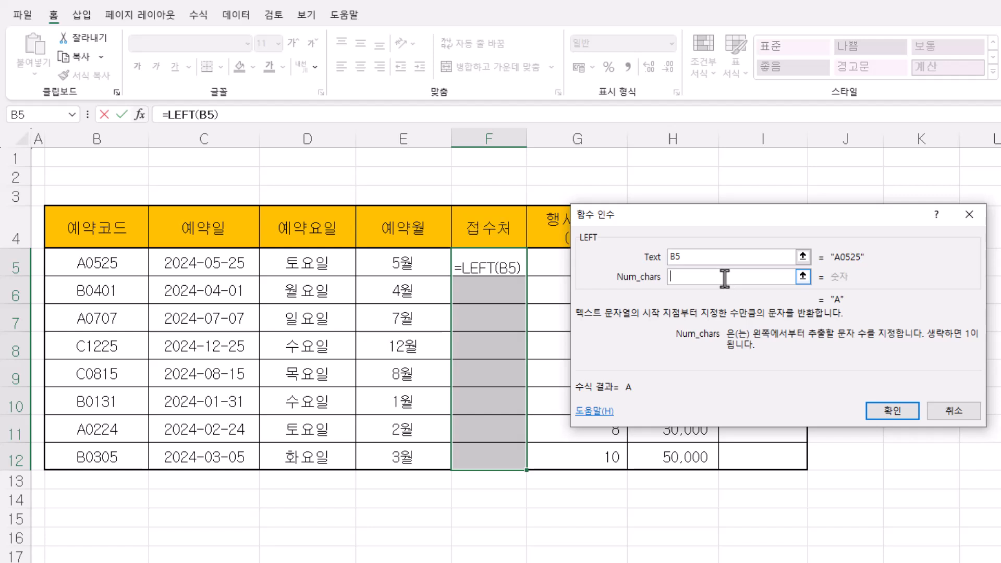
{"action": "type", "text": "1"}
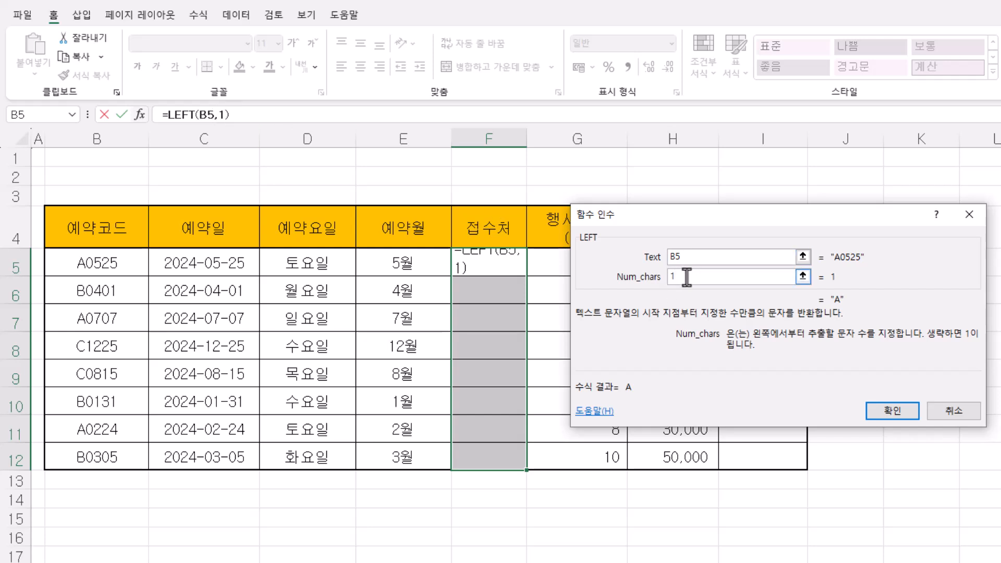
{"action": "key", "text": "BackSpace"}
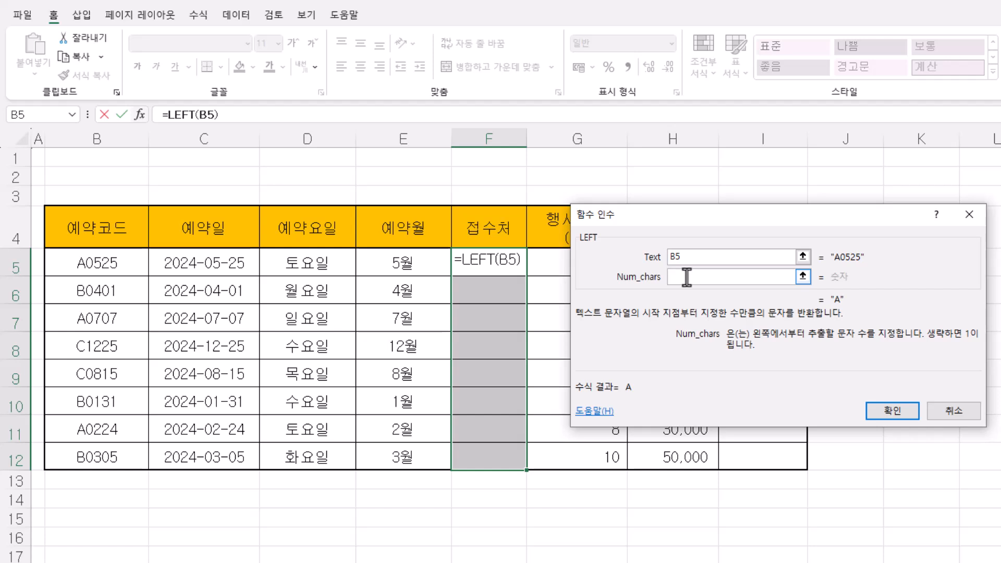
{"action": "type", "text": "1"}
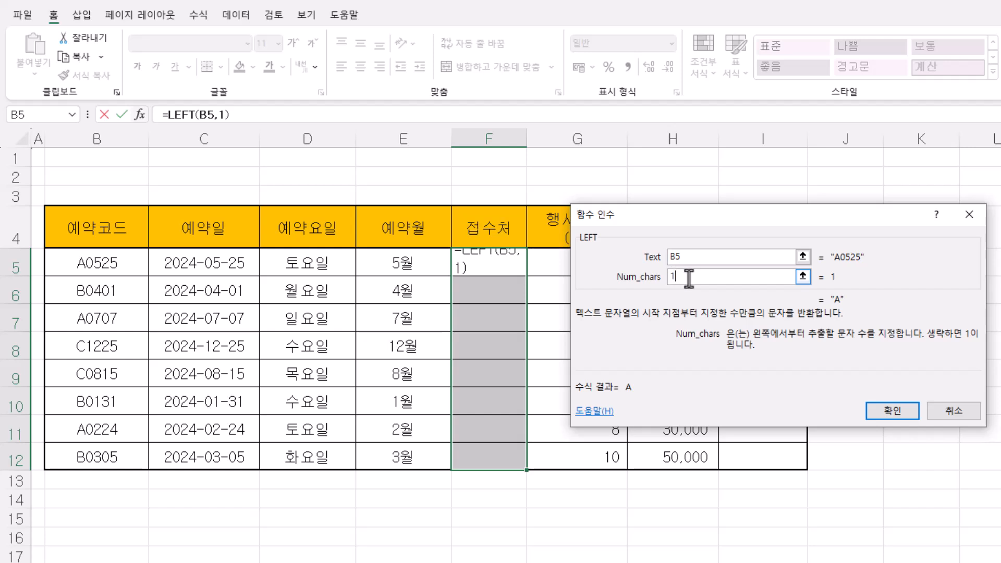
{"action": "left_click", "coordinate": [904, 415], "text": "ctrl"}
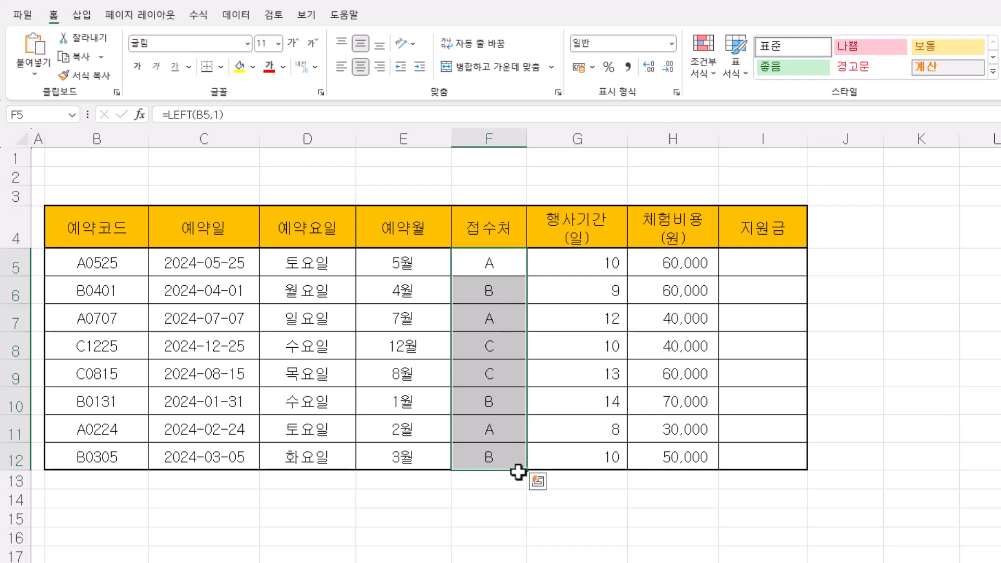
Cut the LEFT(B5,1) expression out of the F5 formula, leaving the equals sign.
{"action": "left_click_drag", "start_coordinate": [168, 114], "coordinate": [222, 121]}
{"action": "right_click", "coordinate": [209, 118]}
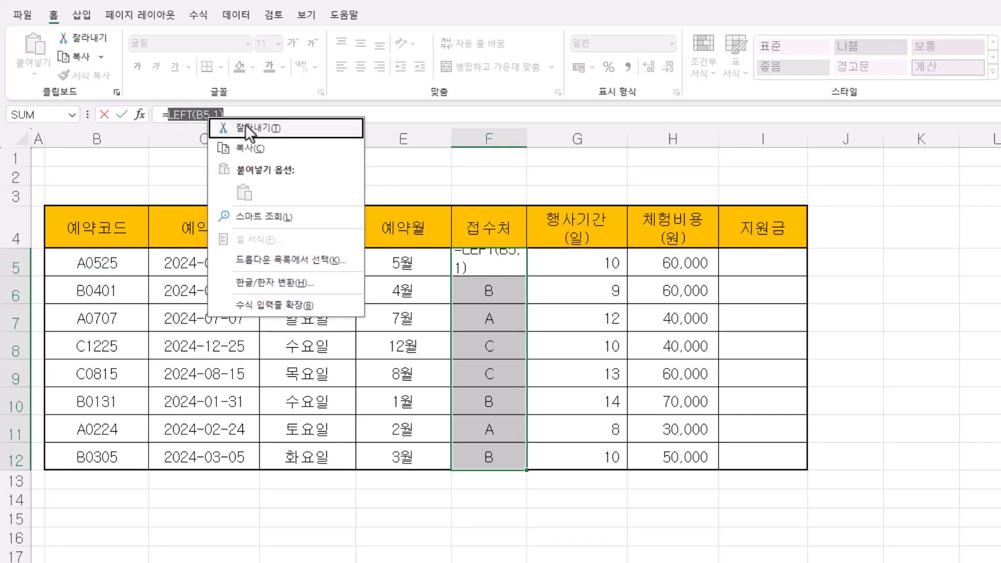
{"action": "left_click", "coordinate": [274, 130]}
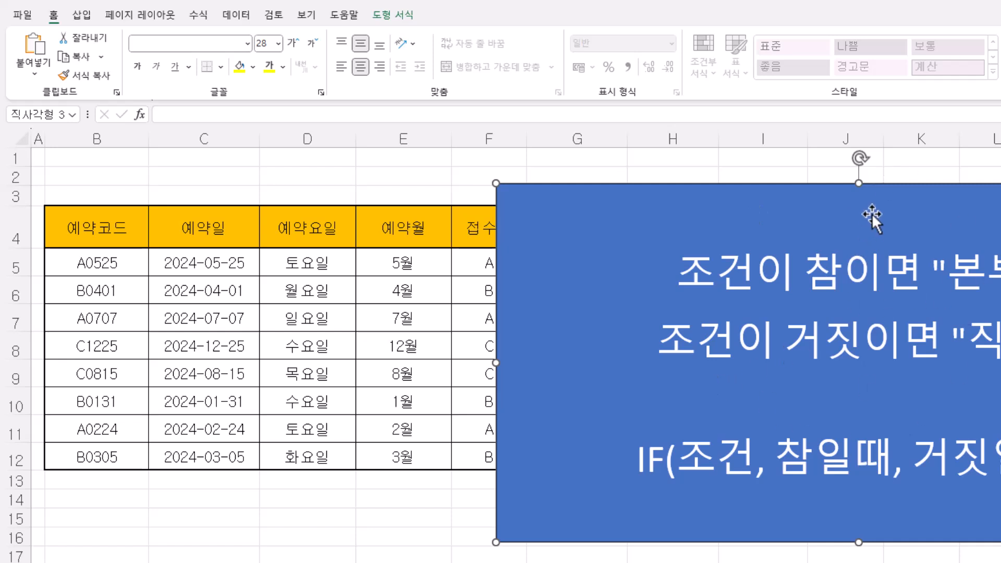
Move the blue IF explanation rectangle over the table and examine the 조건 argument in its IF syntax line.
{"action": "left_click_drag", "start_coordinate": [901, 181], "coordinate": [666, 153]}
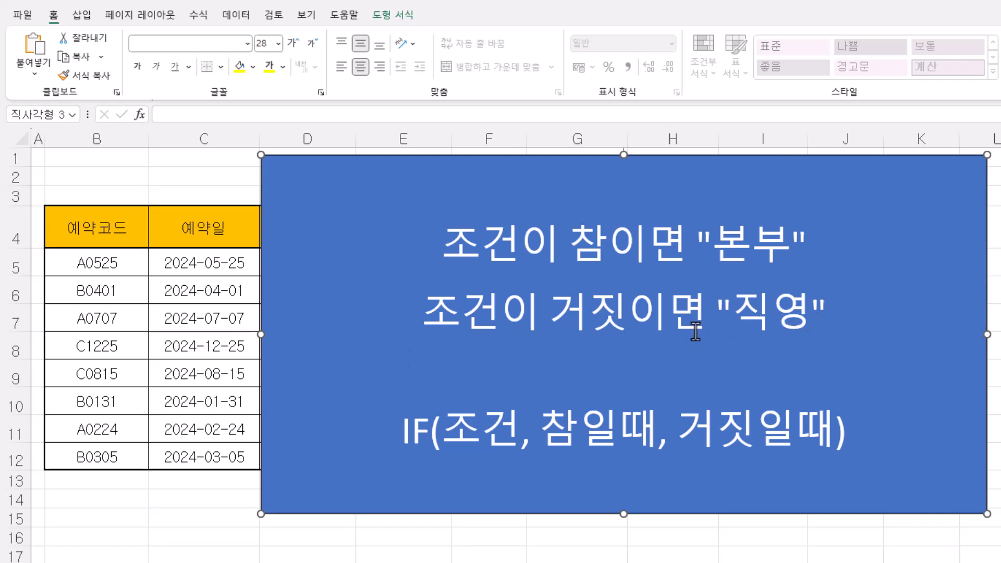
{"action": "left_click", "coordinate": [436, 440]}
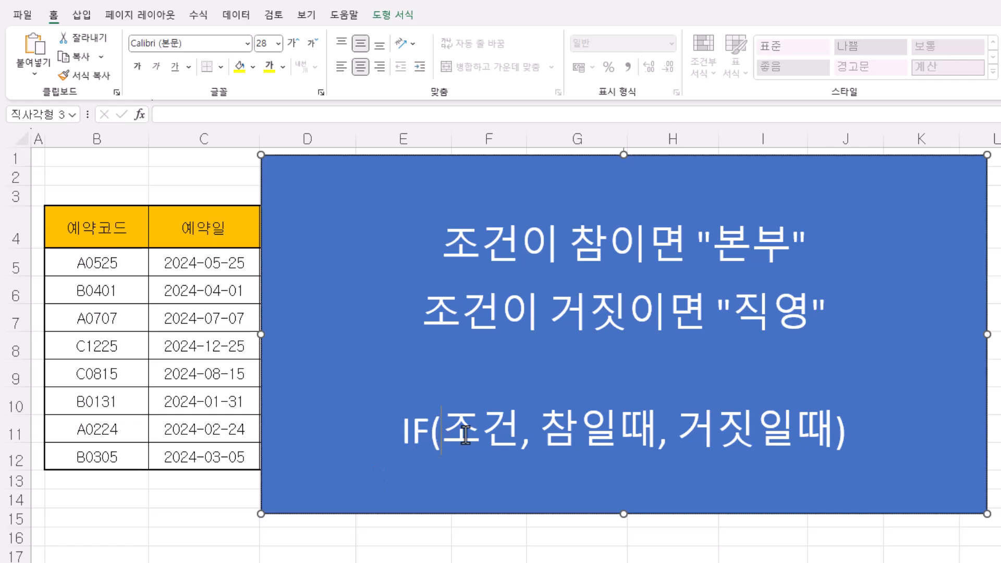
{"action": "left_click_drag", "start_coordinate": [521, 433], "coordinate": [443, 433]}
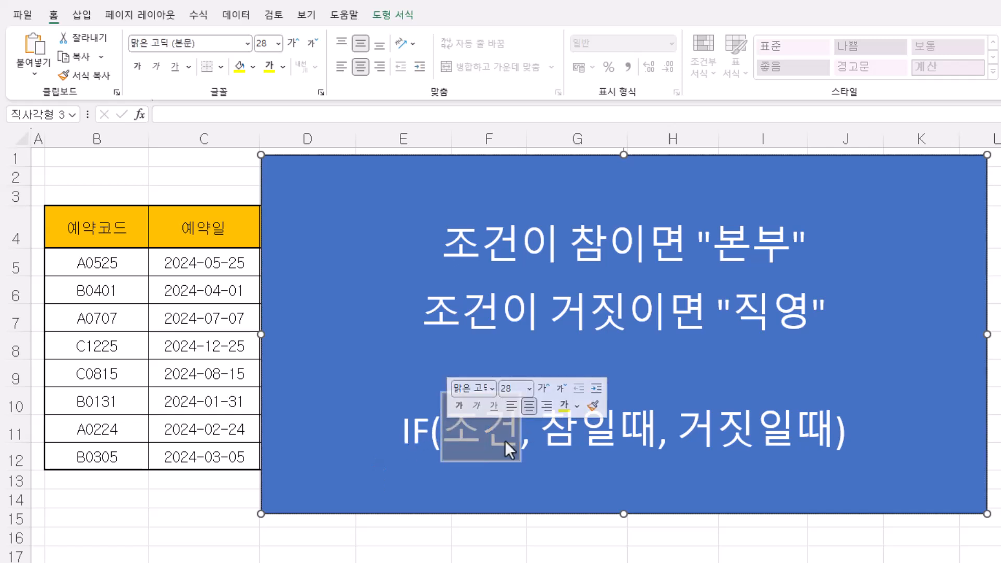
{"action": "left_click", "coordinate": [512, 435]}
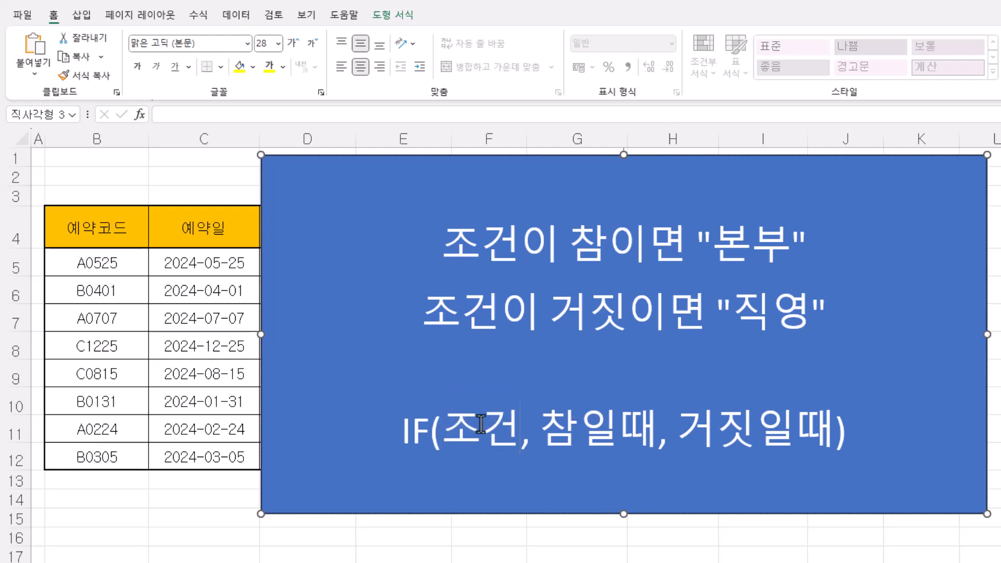
Examine how "본부" and "직영" match the IF arguments, and review the 조건 and 참일때 arguments of the nested IF syntax.
{"action": "left_click_drag", "start_coordinate": [541, 434], "coordinate": [667, 433]}
{"action": "left_click_drag", "start_coordinate": [699, 243], "coordinate": [816, 242]}
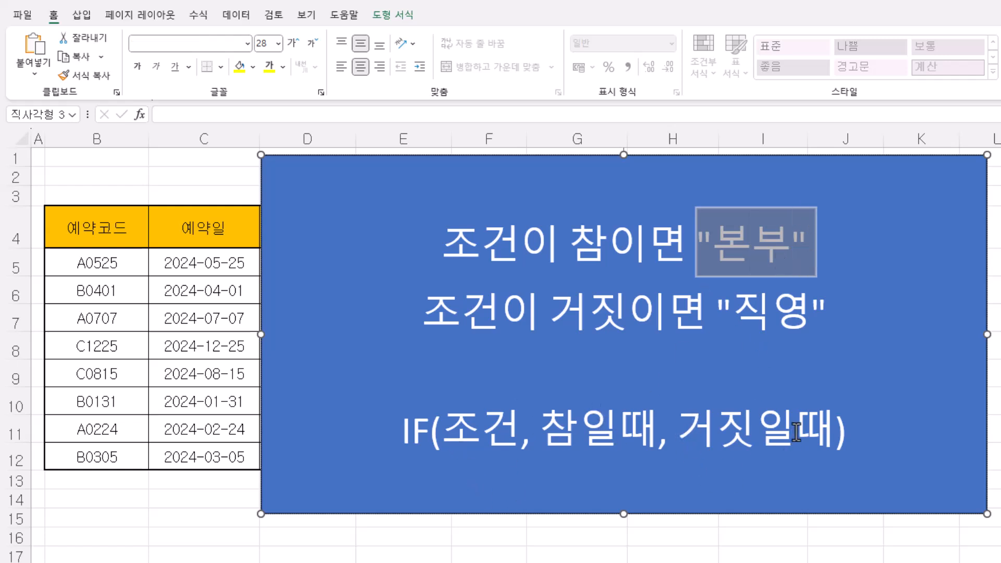
{"action": "left_click_drag", "start_coordinate": [717, 312], "coordinate": [822, 315]}
{"action": "left_click_drag", "start_coordinate": [677, 435], "coordinate": [821, 437]}
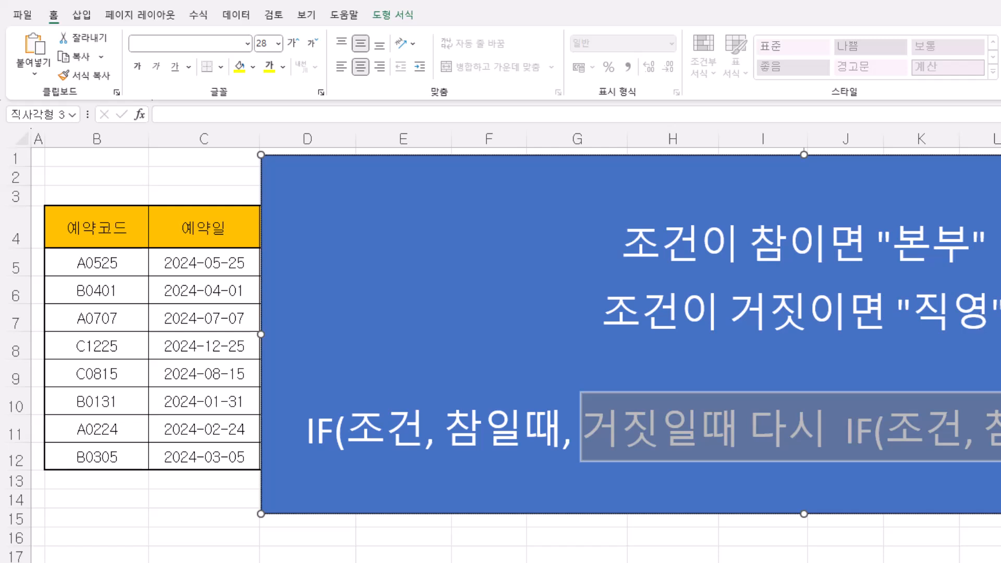
{"action": "left_click", "coordinate": [899, 445]}
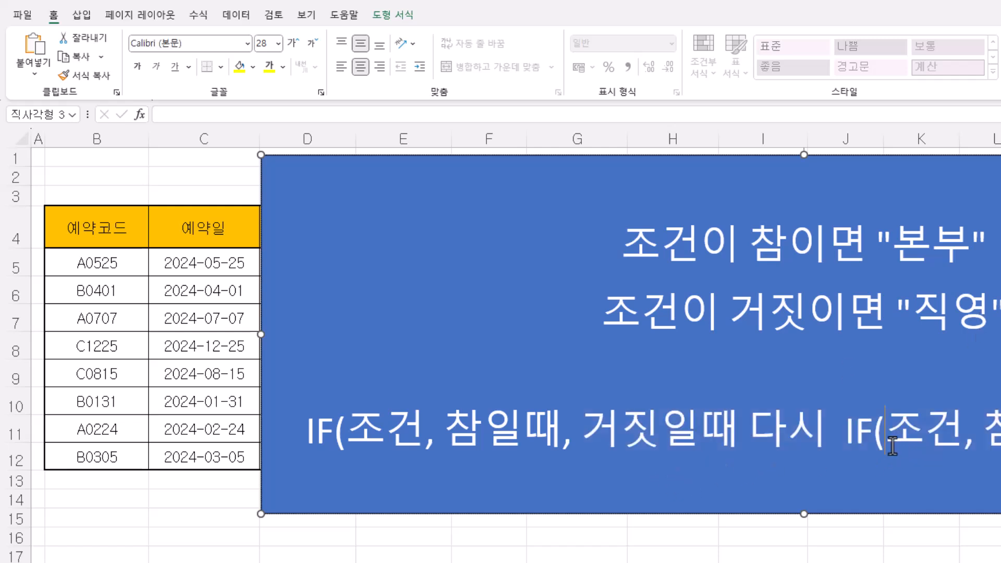
{"action": "left_click_drag", "start_coordinate": [885, 441], "coordinate": [952, 435]}
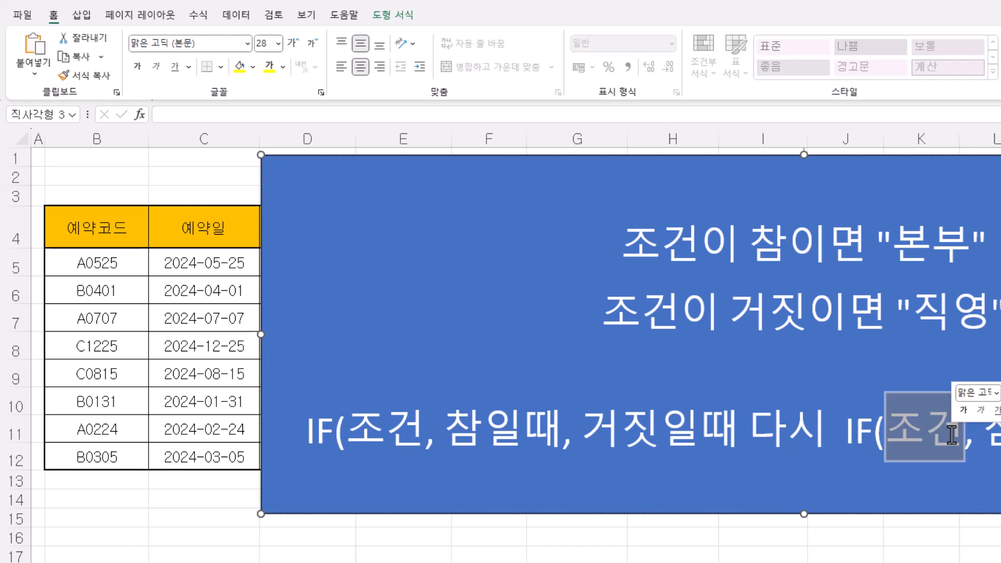
{"action": "left_click_drag", "start_coordinate": [985, 437], "coordinate": [1000, 437]}
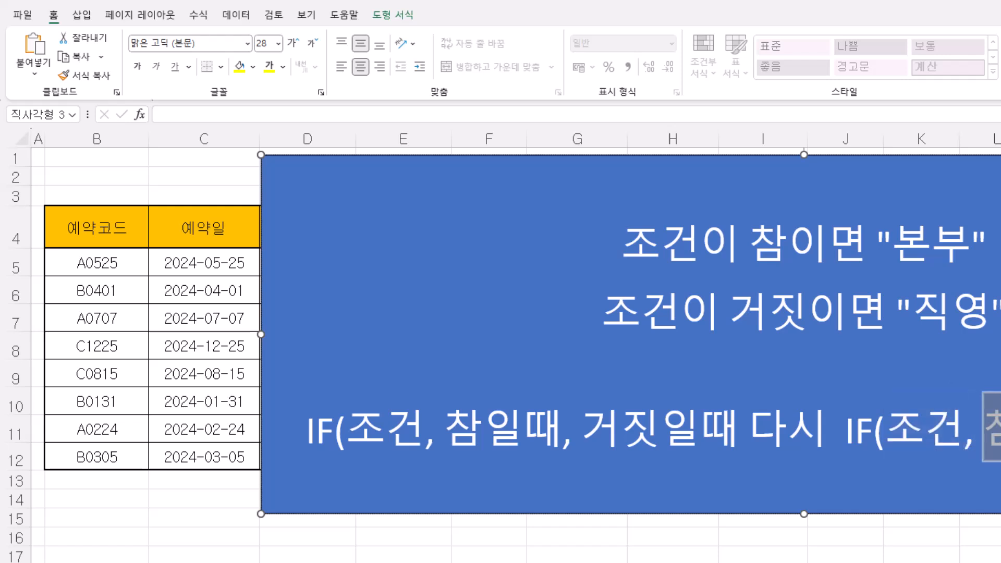
{"action": "left_click", "coordinate": [1000, 437]}
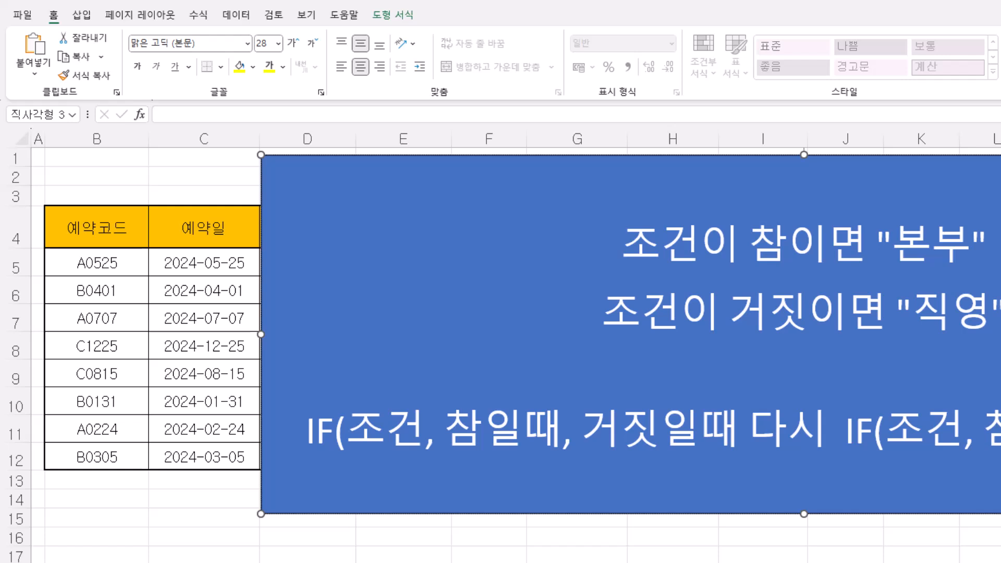
Correct the end of the nested IF syntax line to 일때) and select the blue explanation rectangle.
{"action": "key", "text": "BackSpace"}
{"action": "key", "text": "BackSpace"}
{"action": "key", "text": "BackSpace"}
{"action": "type", "text": "일때)"}
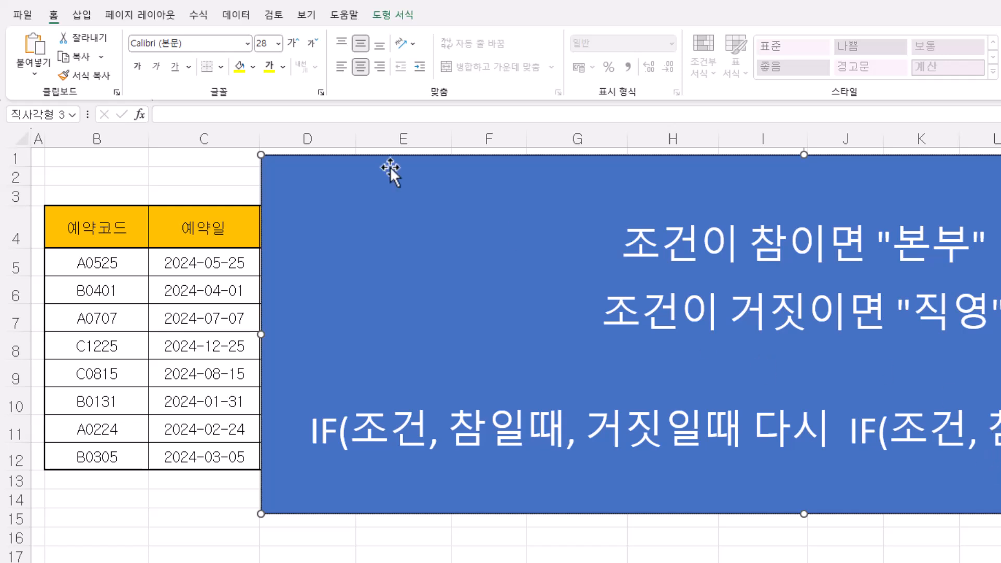
{"action": "left_click", "coordinate": [344, 167]}
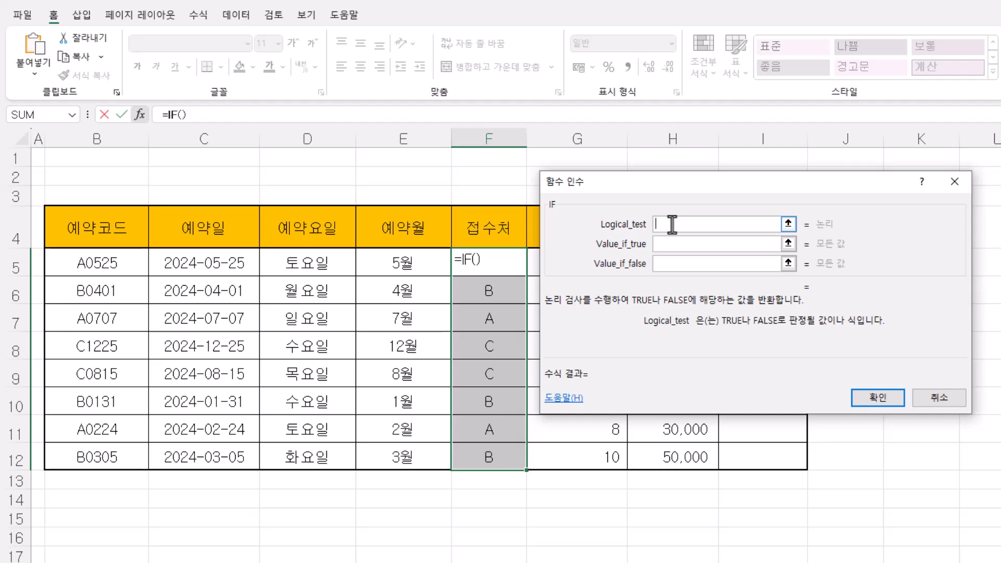
Paste the cut expression LEFT(B5,1) into the IF function's Logical_test argument.
{"action": "right_click", "coordinate": [706, 224]}
{"action": "left_click", "coordinate": [708, 263]}
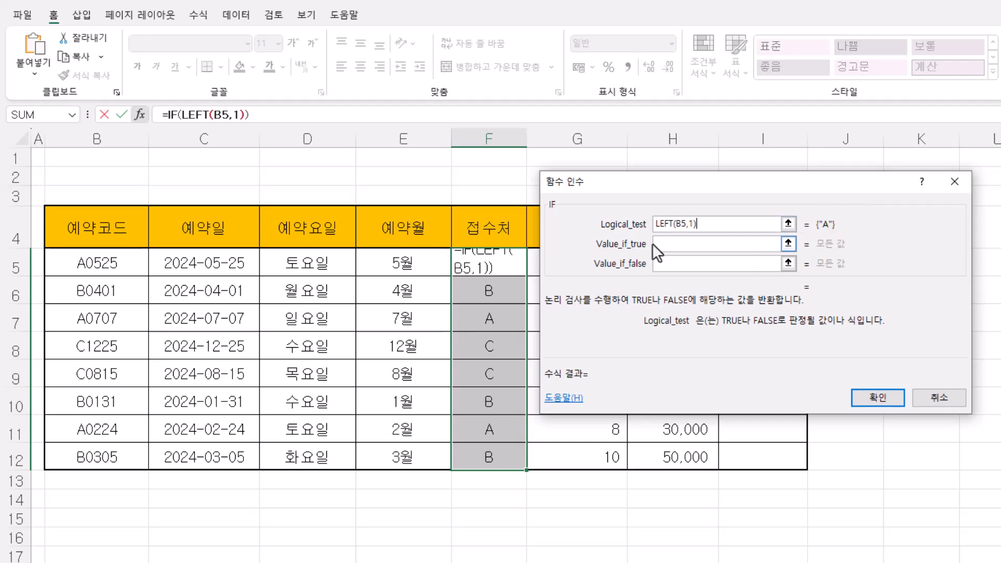
{"action": "left_click", "coordinate": [674, 245]}
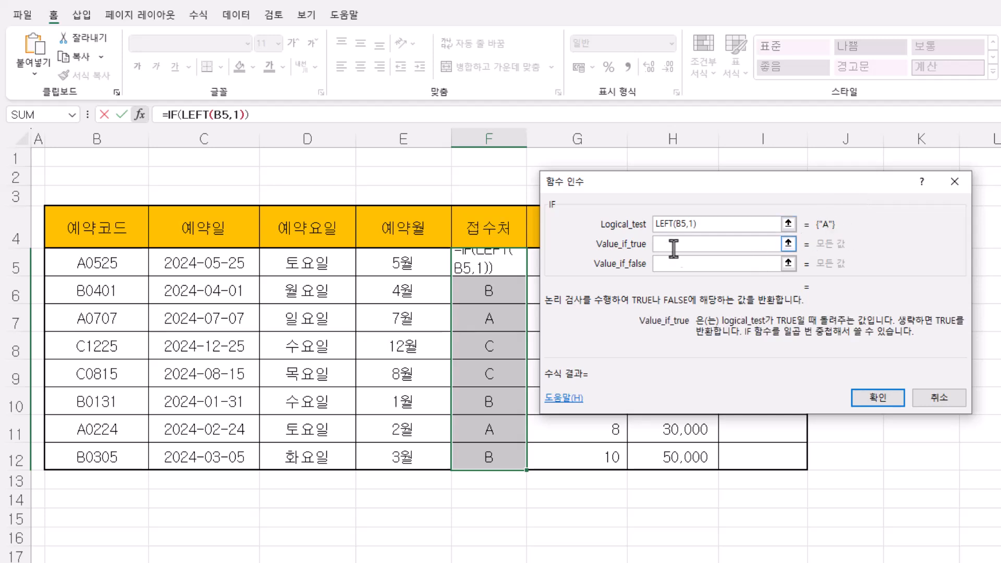
Set the IF function's Value_if_true argument to "본부".
{"action": "left_click", "coordinate": [687, 265]}
{"action": "left_click", "coordinate": [684, 251]}
{"action": "type", "text": "qh"}
{"action": "key", "text": "BackSpace"}
{"action": "key", "text": "BackSpace"}
{"action": "key", "text": "Hangul"}
{"action": "type", "text": "ㅂㅗㄴㅂㅜ"}
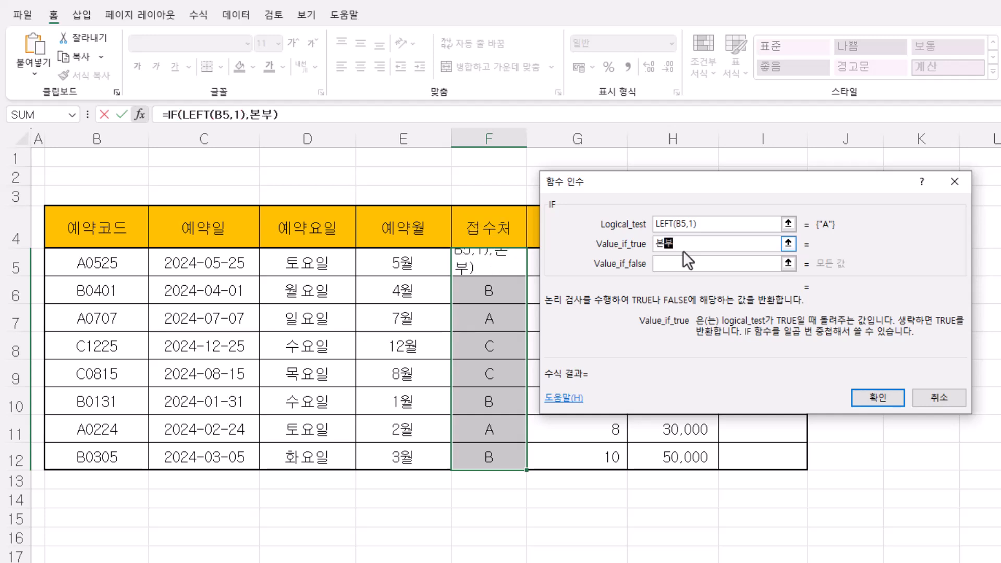
{"action": "key", "text": "Home"}
{"action": "type", "text": "\"\""}
{"action": "key", "text": "BackSpace"}
{"action": "key", "text": "BackSpace"}
{"action": "key", "text": "BackSpace"}
{"action": "key", "text": "BackSpace"}
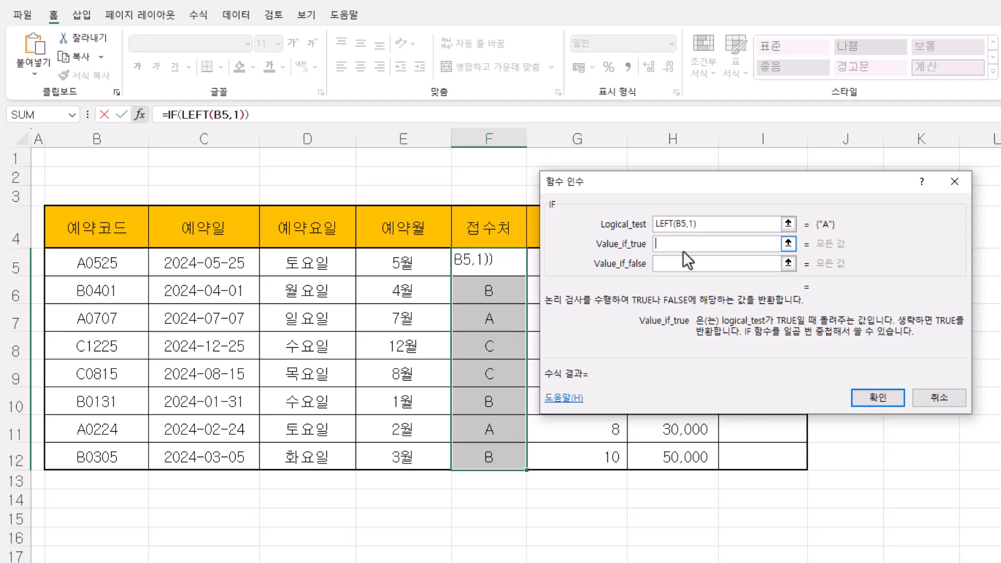
{"action": "type", "text": "본부"}
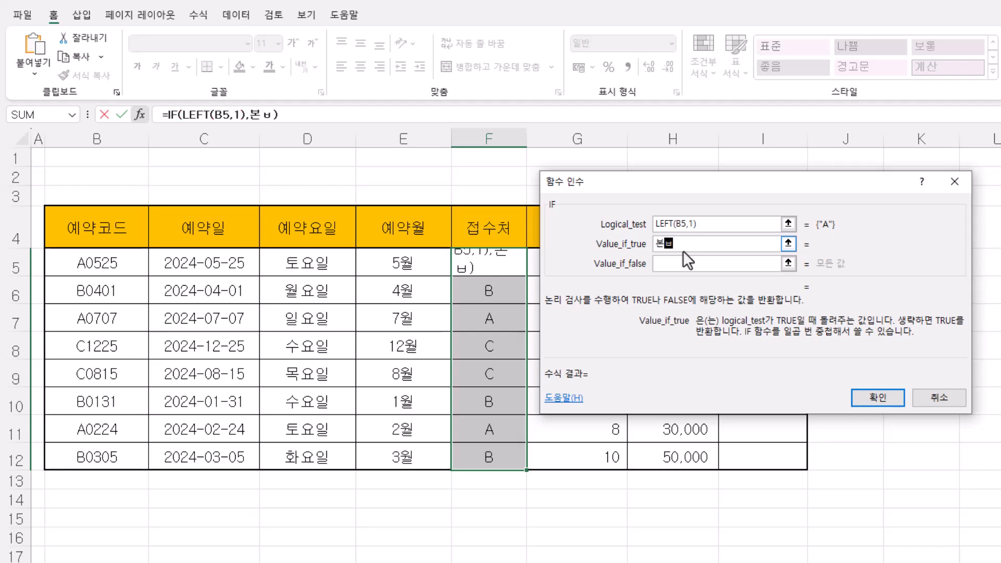
{"action": "left_click", "coordinate": [684, 259]}
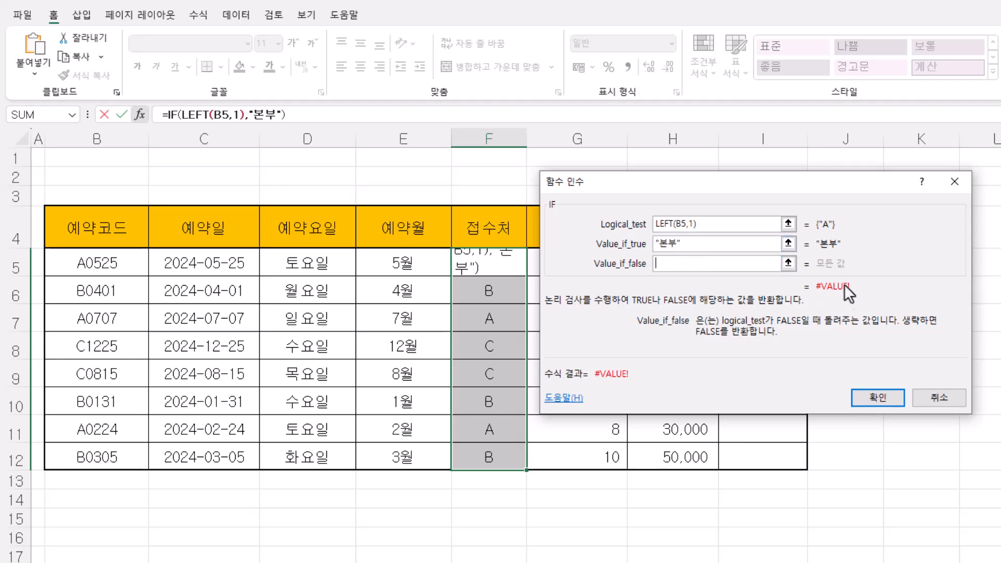
{"action": "left_click", "coordinate": [694, 264]}
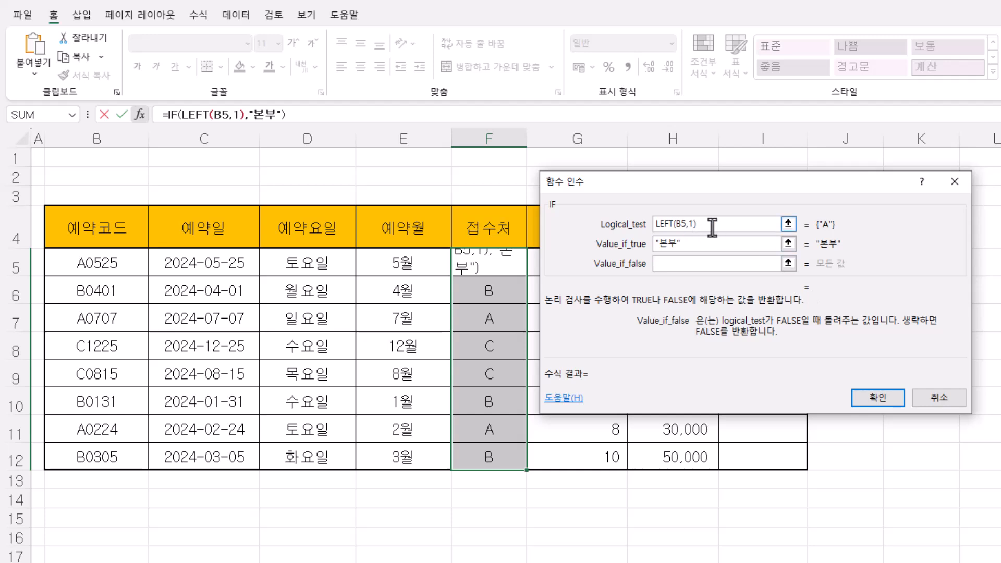
Complete the Logical_test condition as LEFT(B5,1)="A".
{"action": "left_click", "coordinate": [712, 225]}
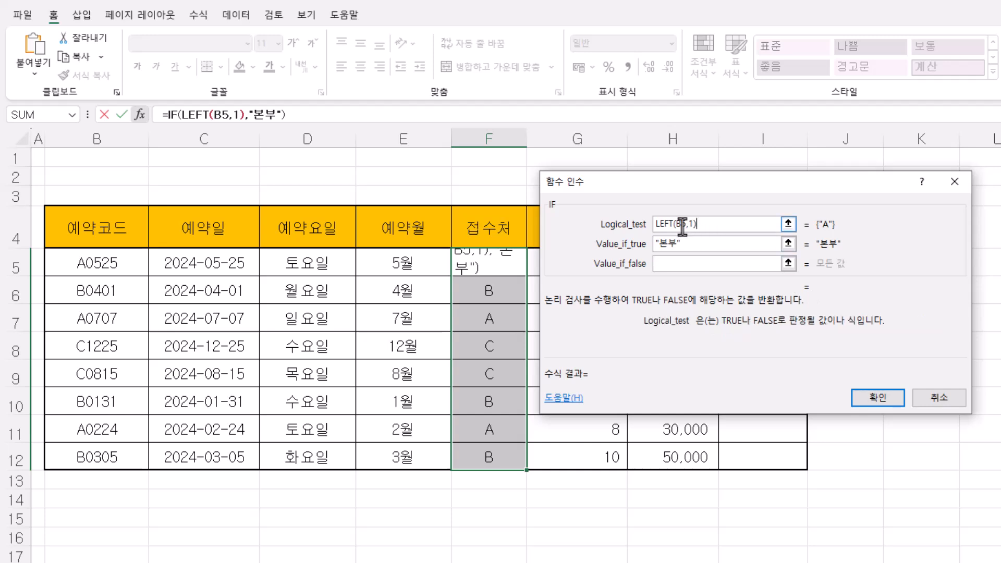
{"action": "type", "text": "="}
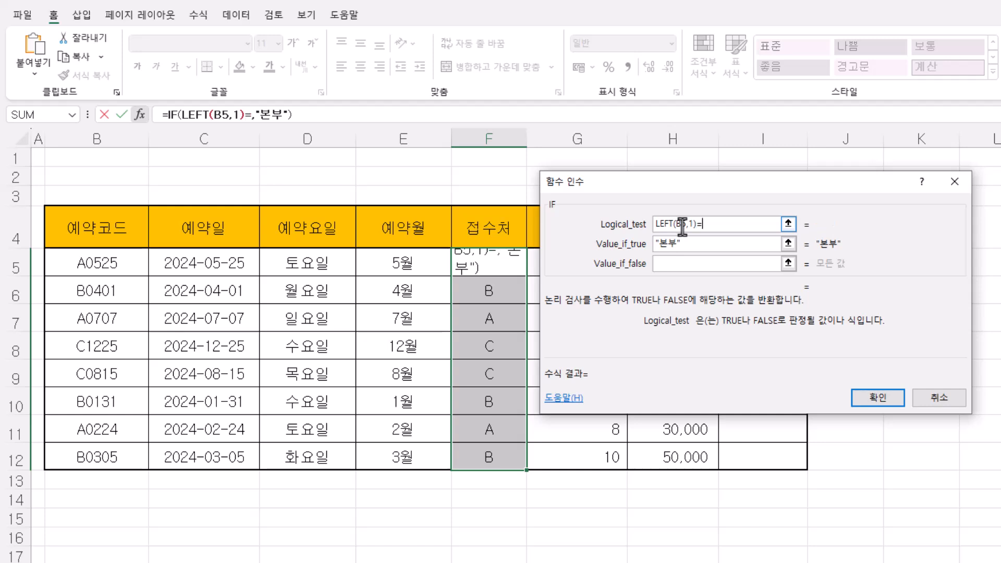
{"action": "type", "text": "\""}
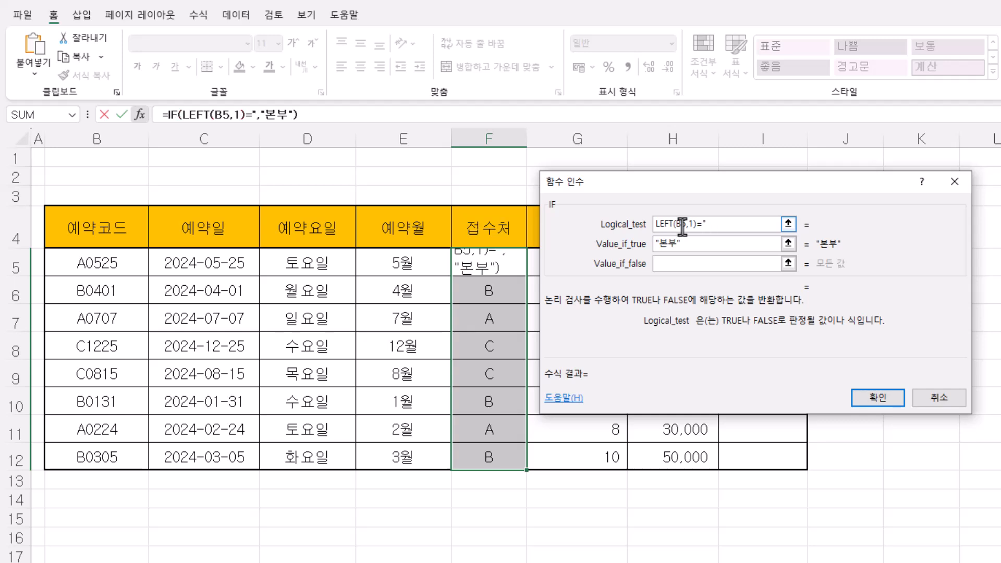
{"action": "type", "text": "A"}
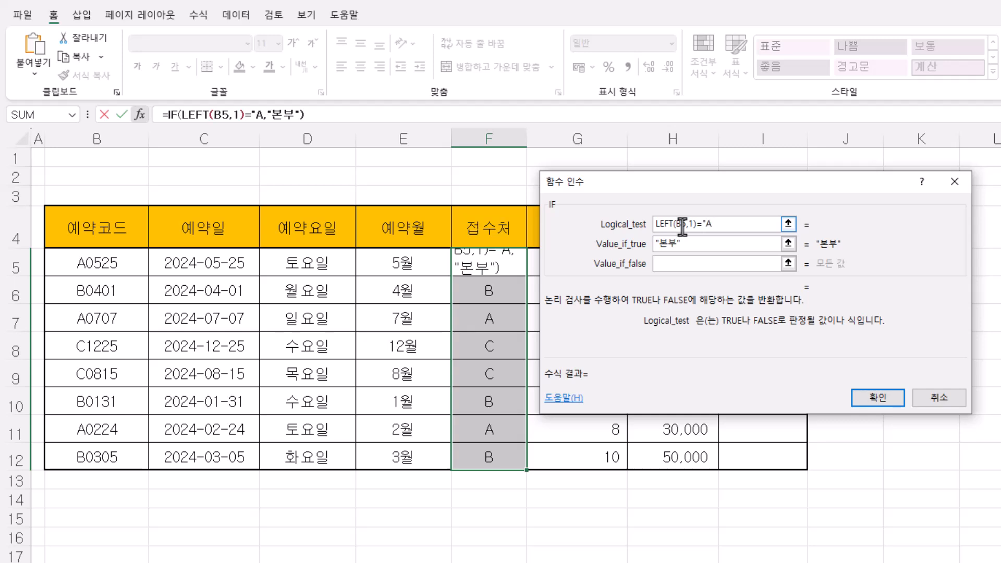
{"action": "type", "text": "\""}
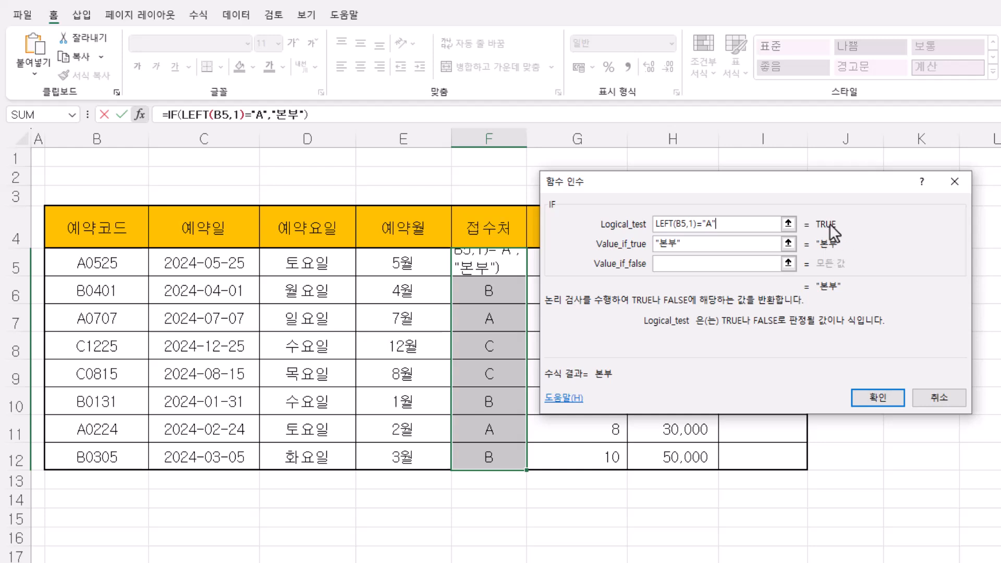
{"action": "left_click", "coordinate": [698, 250]}
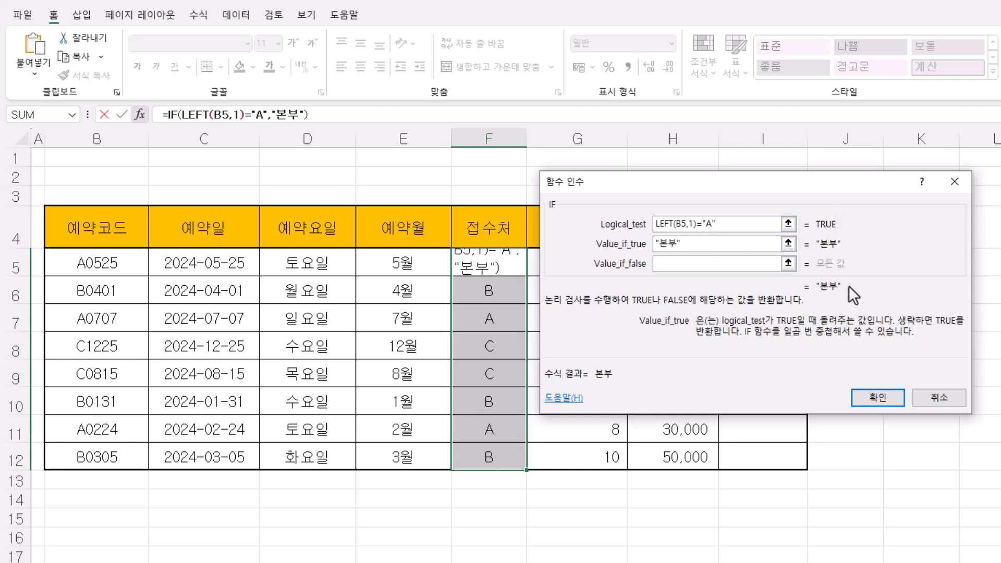
Set the IF function's Value_if_false argument to "직영".
{"action": "left_click", "coordinate": [703, 265]}
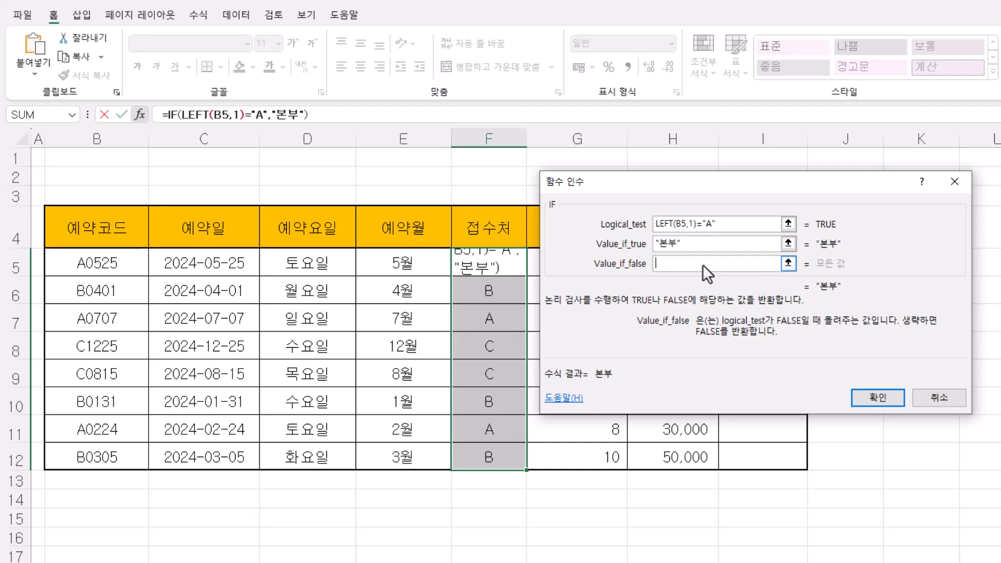
{"action": "type", "text": "직영"}
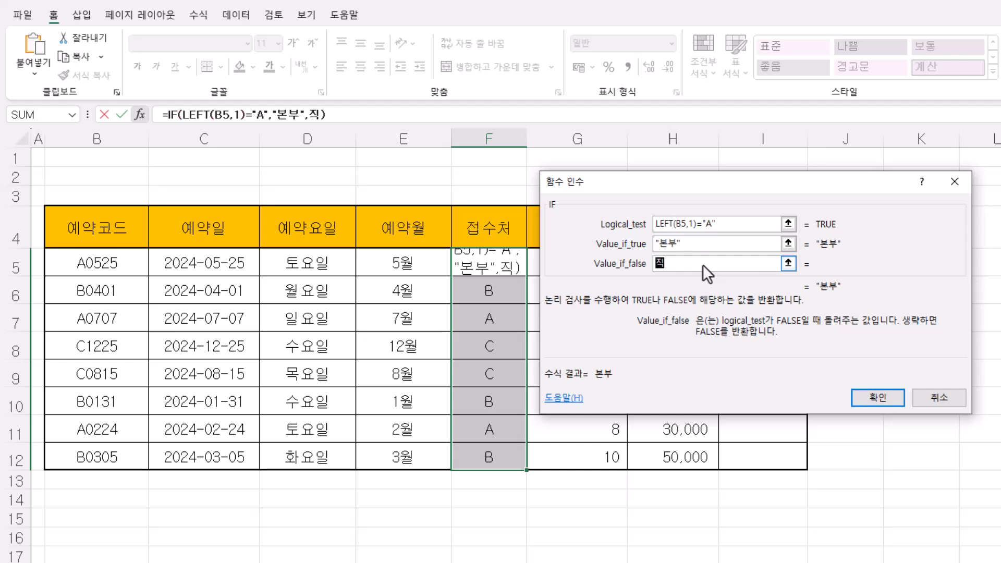
{"action": "left_click", "coordinate": [703, 245]}
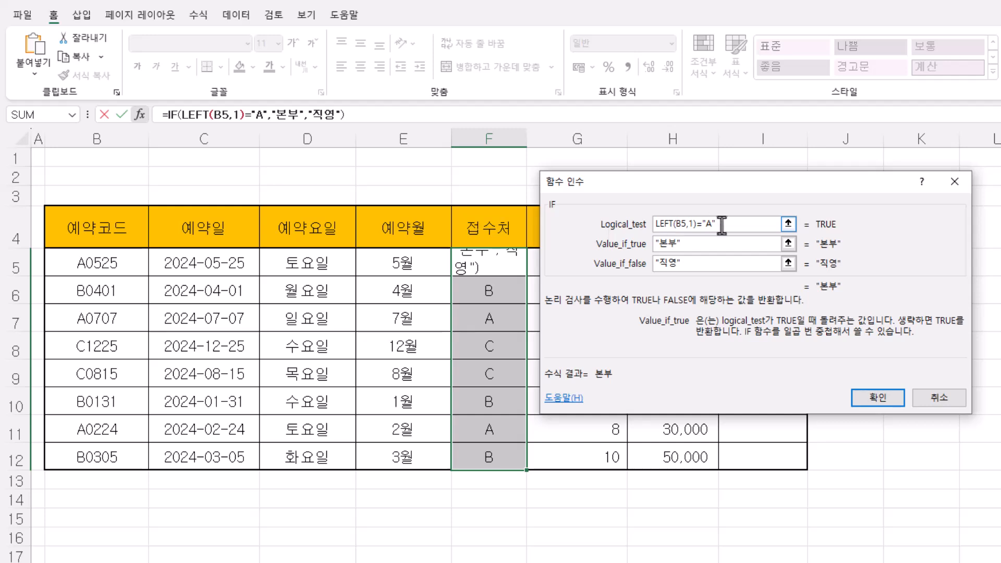
Review the three IF arguments and try the Logical_test with B6 as the cell reference.
{"action": "left_click_drag", "start_coordinate": [720, 224], "coordinate": [632, 224]}
{"action": "left_click_drag", "start_coordinate": [698, 243], "coordinate": [641, 264]}
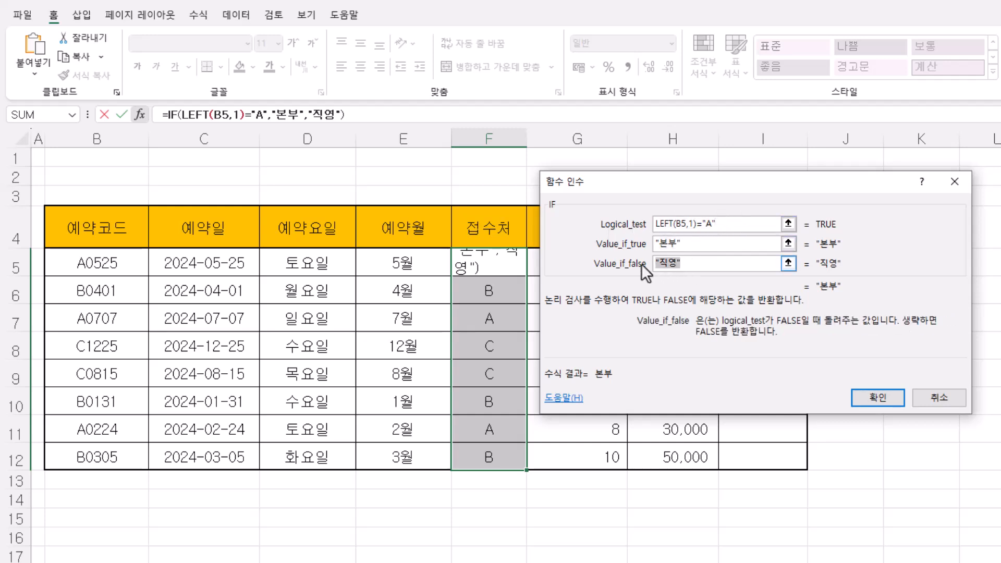
{"action": "left_click", "coordinate": [683, 223]}
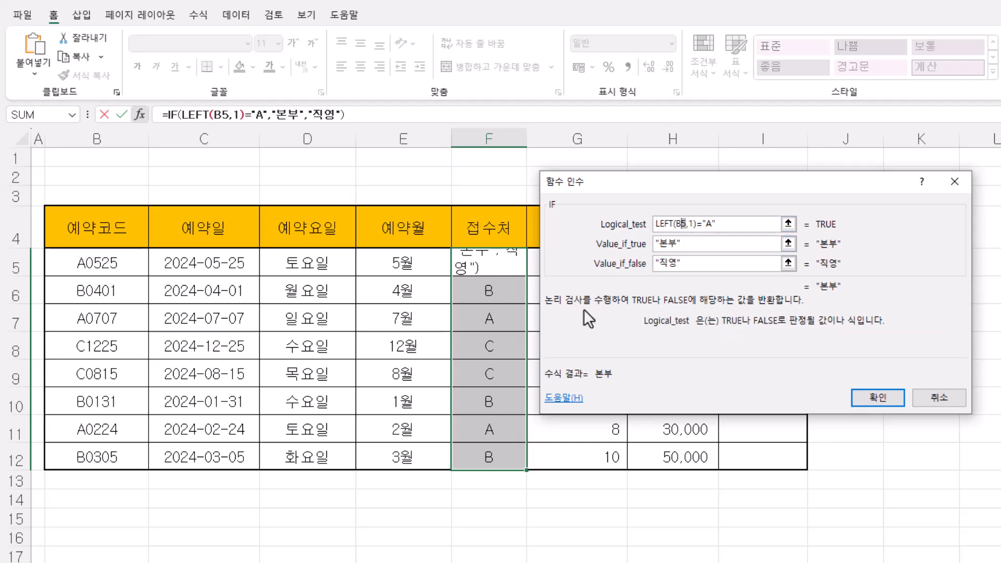
{"action": "type", "text": "6"}
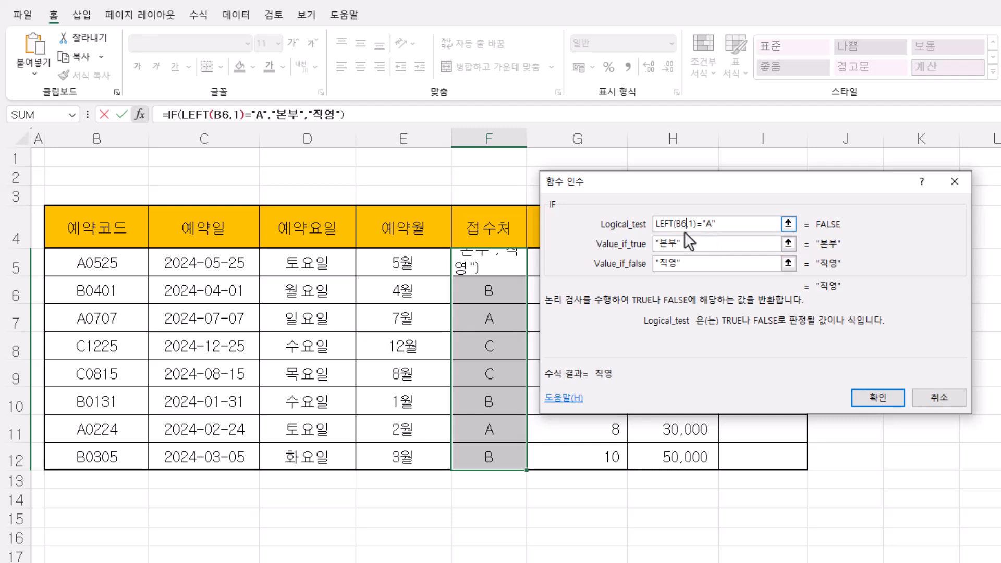
{"action": "left_click_drag", "start_coordinate": [713, 224], "coordinate": [659, 223]}
{"action": "left_click", "coordinate": [704, 264]}
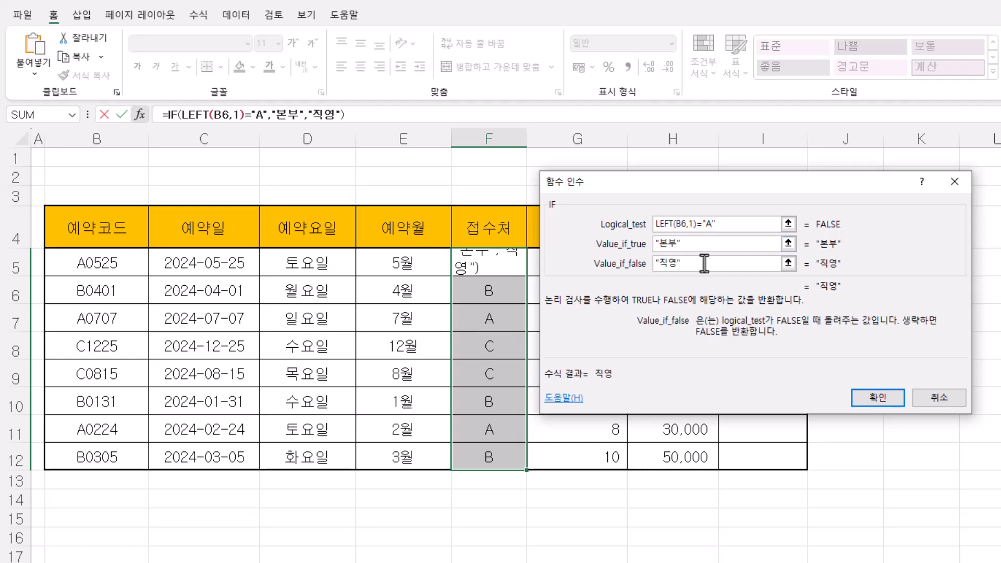
Restore the Logical_test reference to B5 and apply the IF formula to all of F5:F12.
{"action": "left_click", "coordinate": [683, 224]}
{"action": "type", "text": "5"}
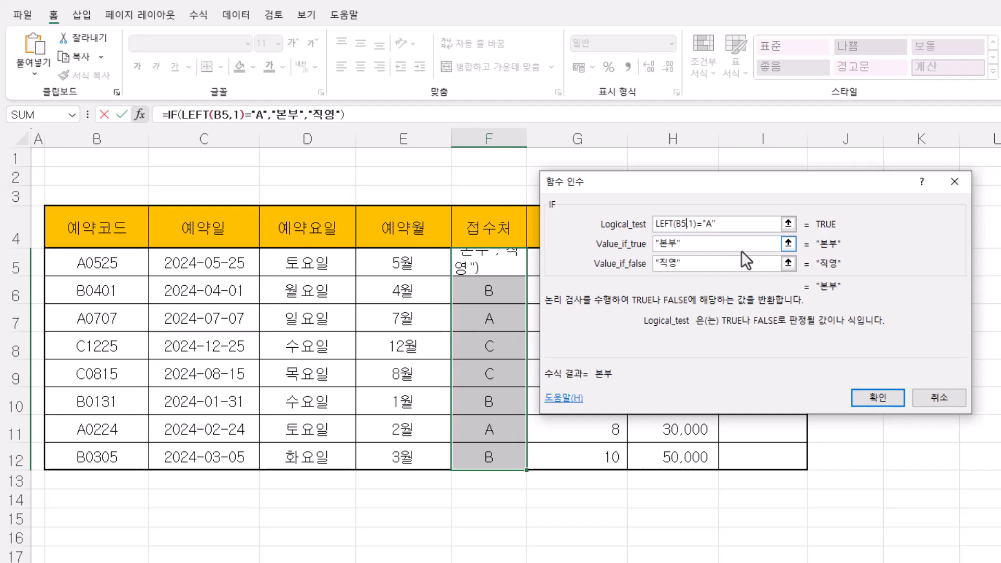
{"action": "left_click", "coordinate": [884, 399], "text": "ctrl"}
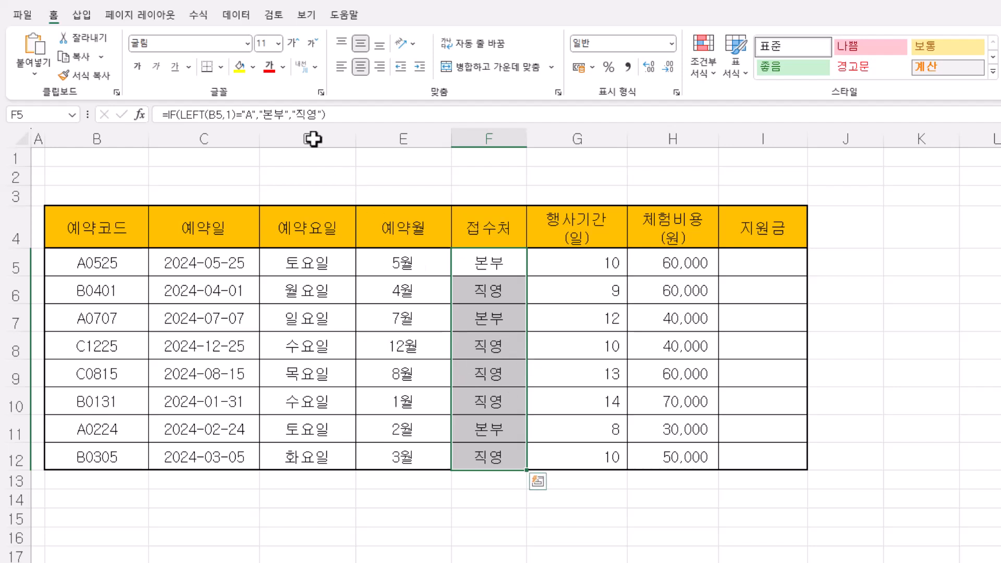
Replace the "직영" argument in the 접수처 formula with a nested IF that tests LEFT(B5,1)="B".
{"action": "left_click_drag", "start_coordinate": [293, 114], "coordinate": [323, 114]}
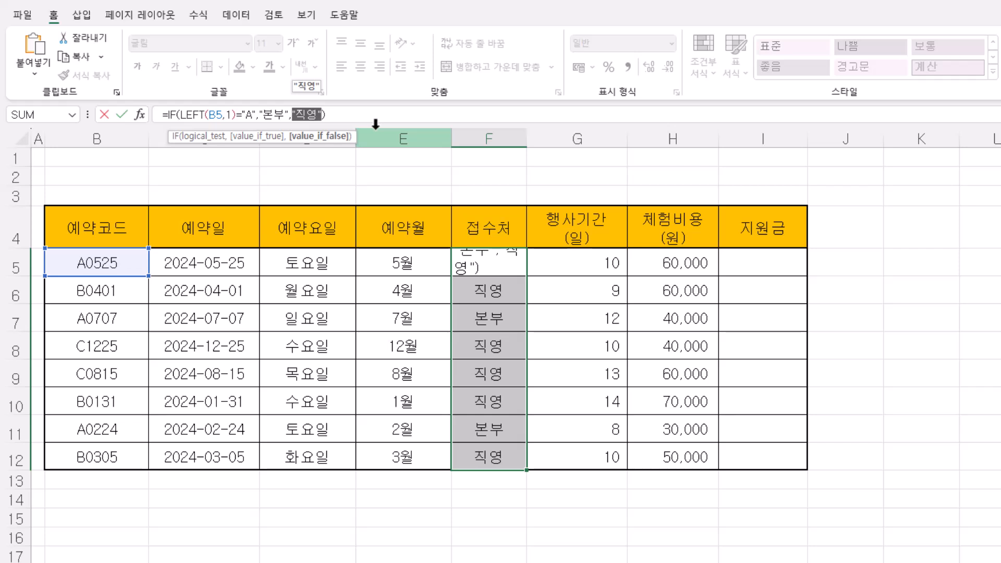
{"action": "key", "text": "BackSpace"}
{"action": "type", "text": "if"}
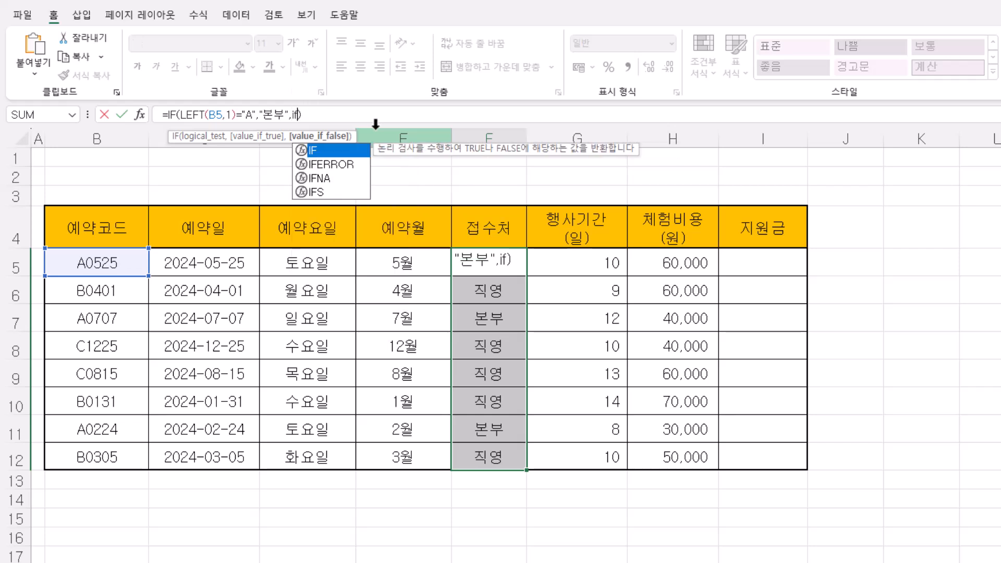
{"action": "type", "text": "("}
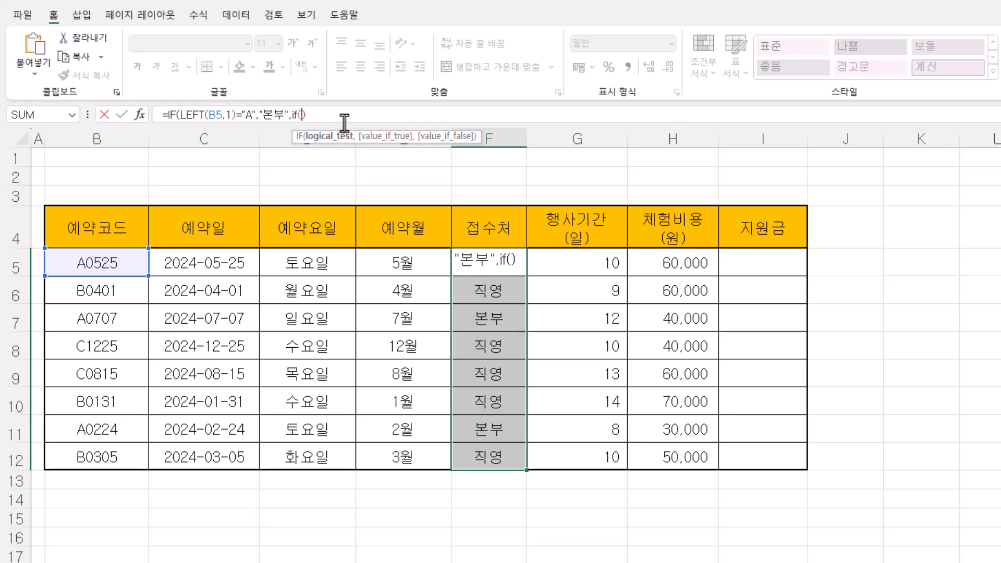
{"action": "type", "text": "LEFT(B5,1)"}
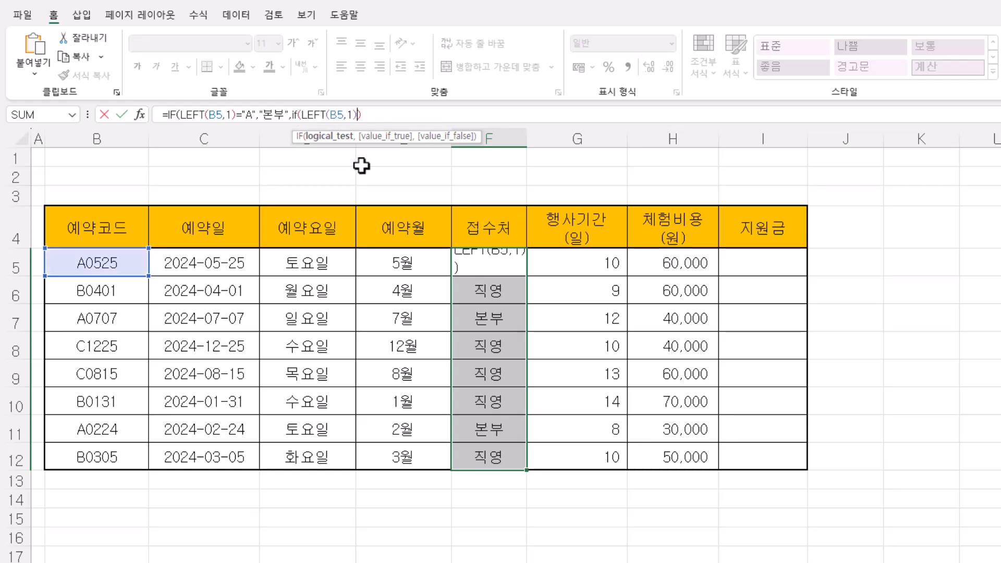
{"action": "type", "text": "=\""}
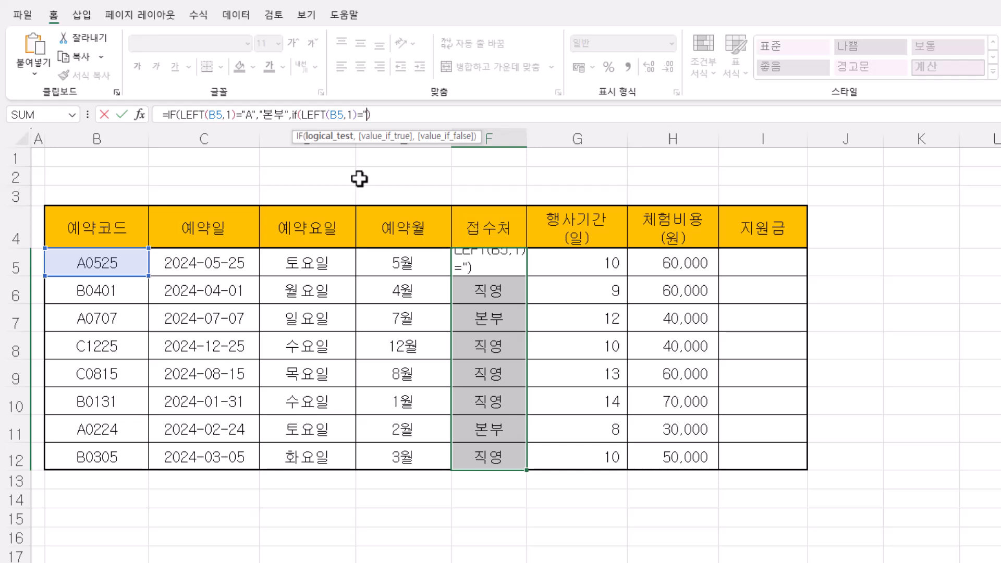
{"action": "type", "text": "B\""}
{"action": "type", "text": ","}
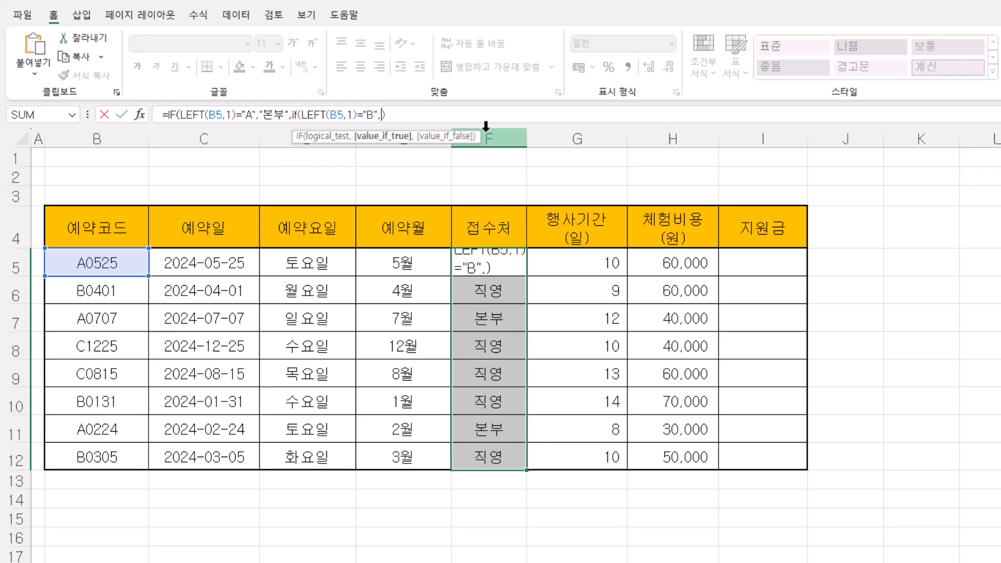
Complete the nested IF with "직영" if true and "대리점" if false, and apply the formula to F5:F12.
{"action": "type", "text": "\"직영\","}
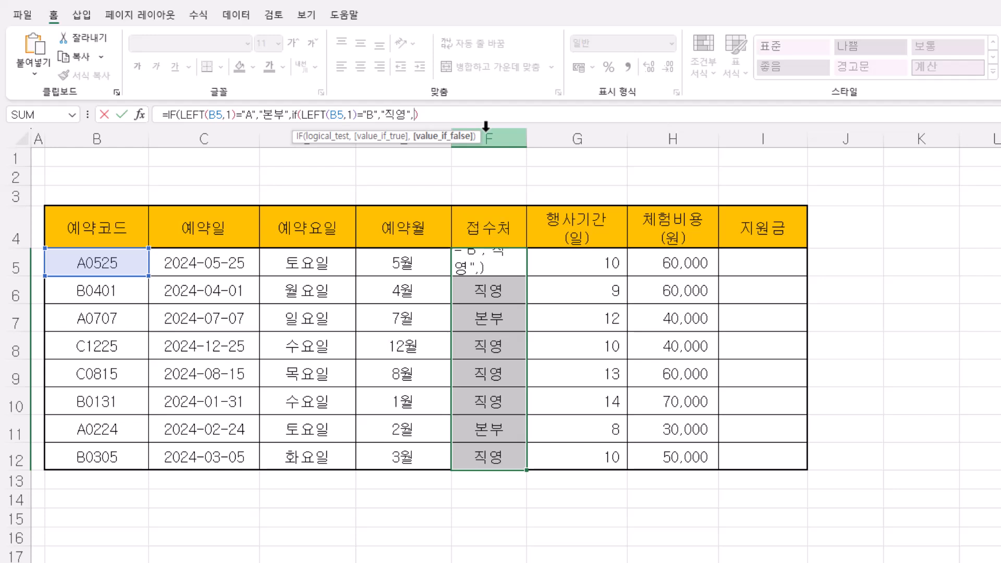
{"action": "type", "text": "\"대리점\""}
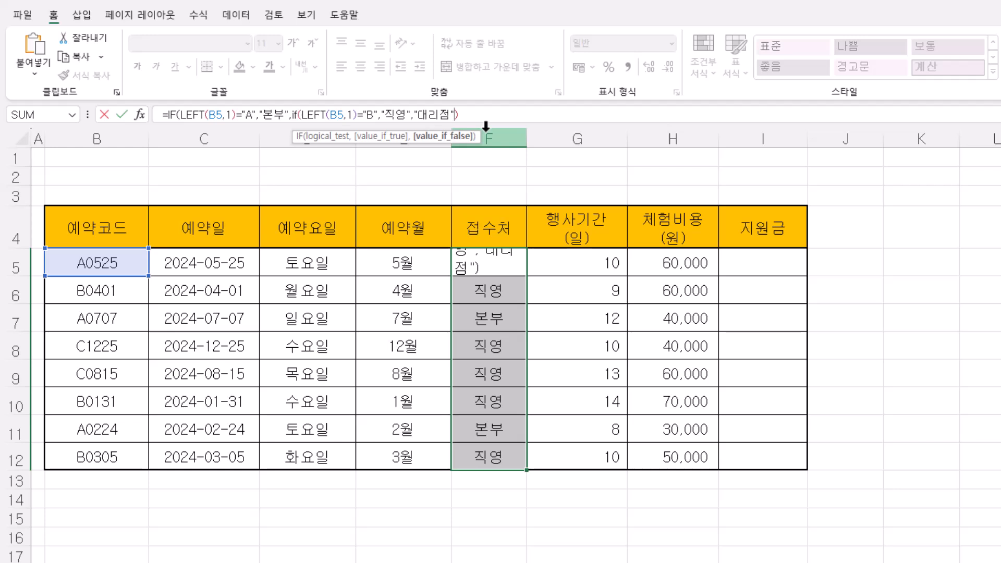
{"action": "type", "text": ")"}
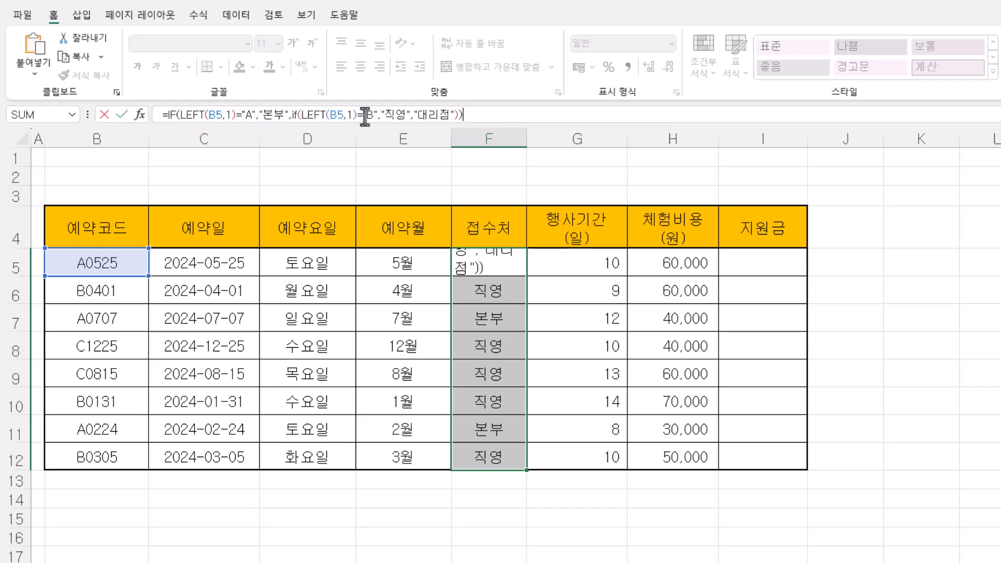
{"action": "key", "text": "BackSpace"}
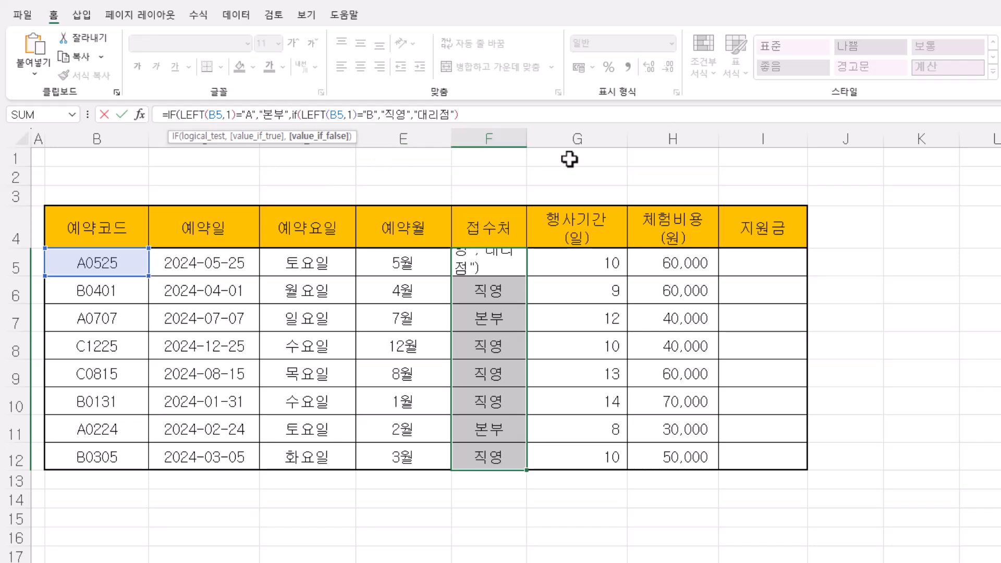
{"action": "type", "text": ")"}
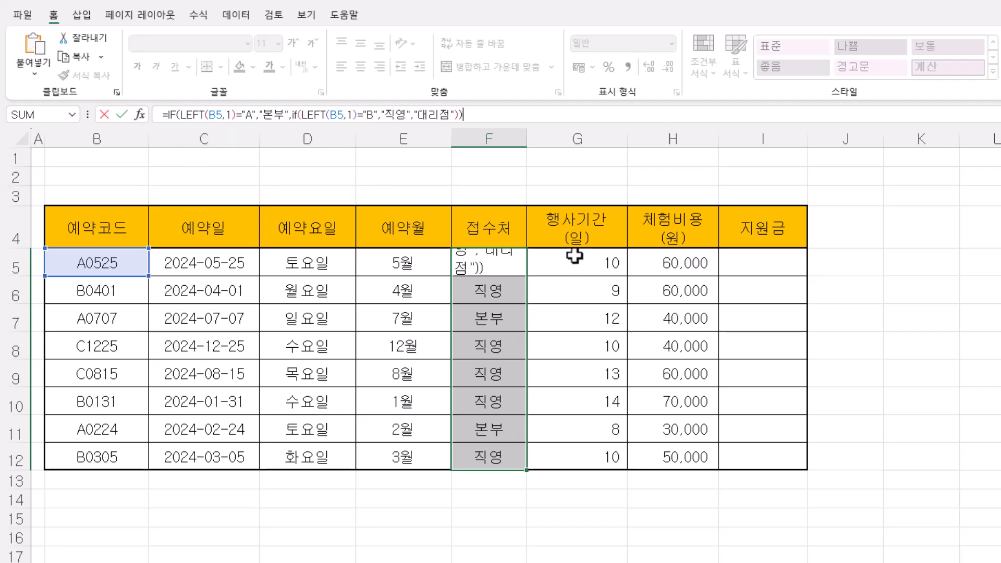
{"action": "key", "text": "ctrl+Return"}
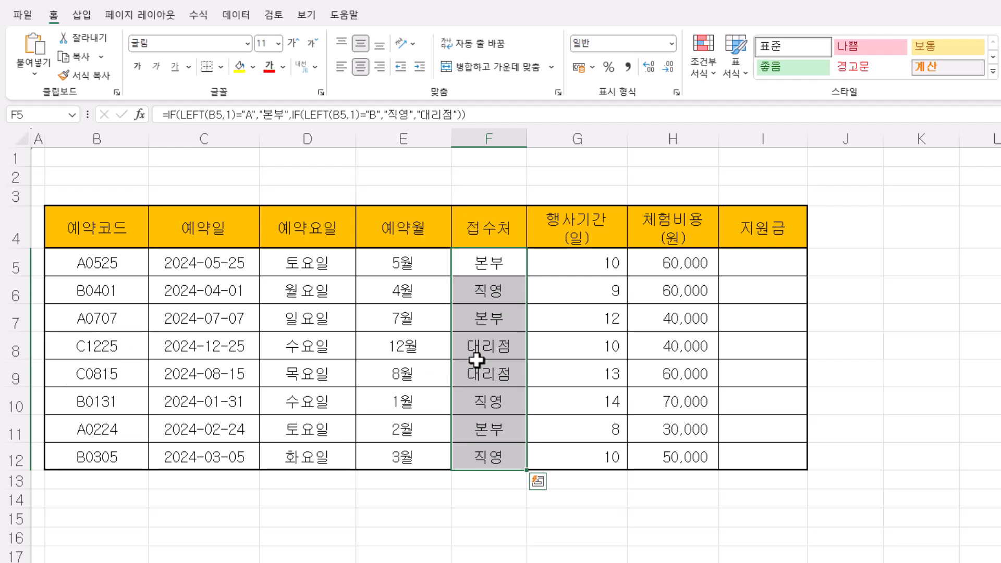
Check the 접수처 formulas down column F and examine the nested IF part of the formula in F5.
{"action": "left_click", "coordinate": [505, 351]}
{"action": "left_click", "coordinate": [504, 385]}
{"action": "left_click", "coordinate": [506, 401]}
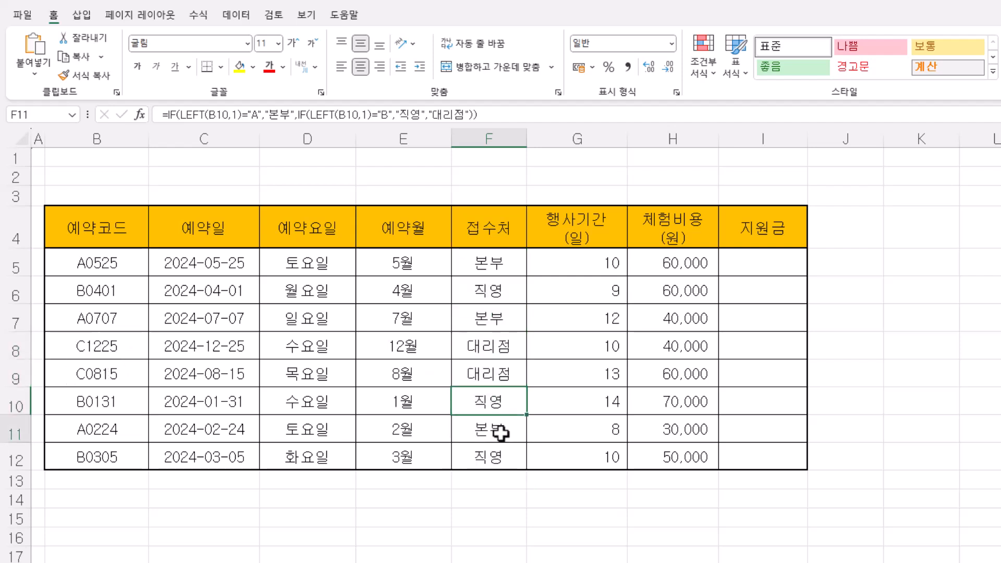
{"action": "left_click", "coordinate": [506, 432]}
{"action": "left_click", "coordinate": [506, 450]}
{"action": "left_click", "coordinate": [508, 271]}
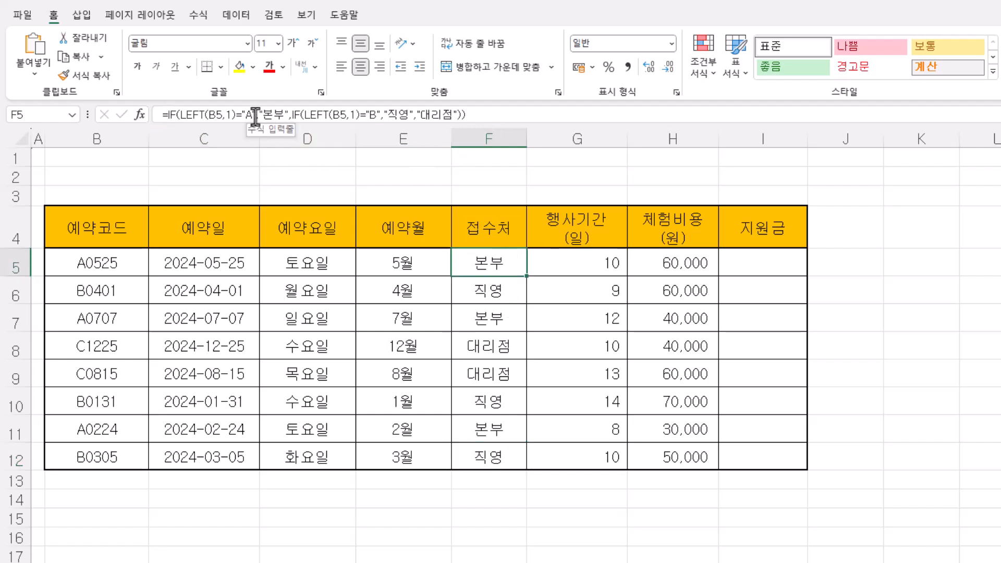
{"action": "left_click", "coordinate": [166, 115]}
{"action": "left_click_drag", "start_coordinate": [179, 115], "coordinate": [464, 121]}
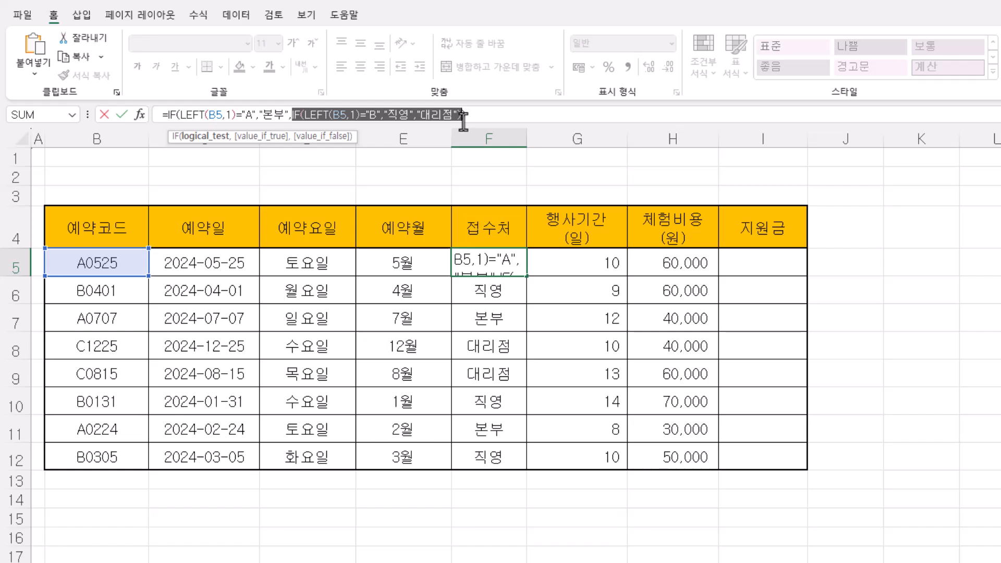
{"action": "left_click_drag", "start_coordinate": [463, 121], "coordinate": [462, 119]}
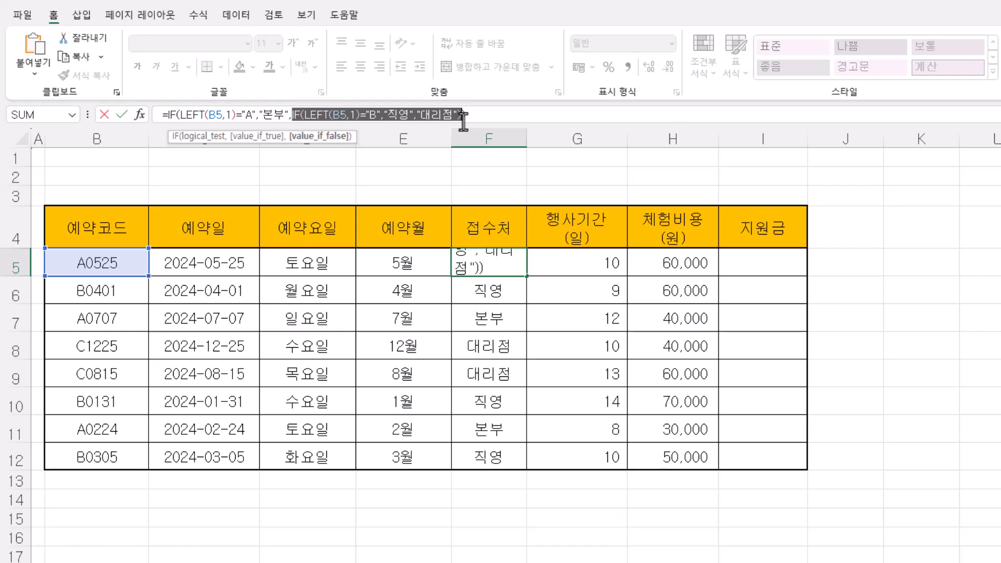
{"action": "left_click", "coordinate": [297, 116]}
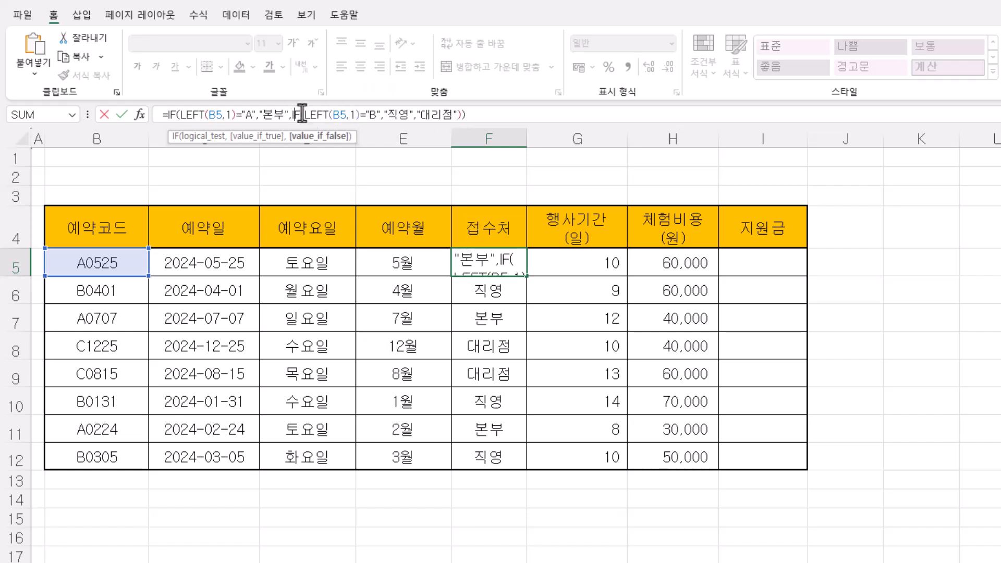
{"action": "left_click_drag", "start_coordinate": [305, 114], "coordinate": [454, 116]}
{"action": "left_click_drag", "start_coordinate": [291, 115], "coordinate": [460, 120]}
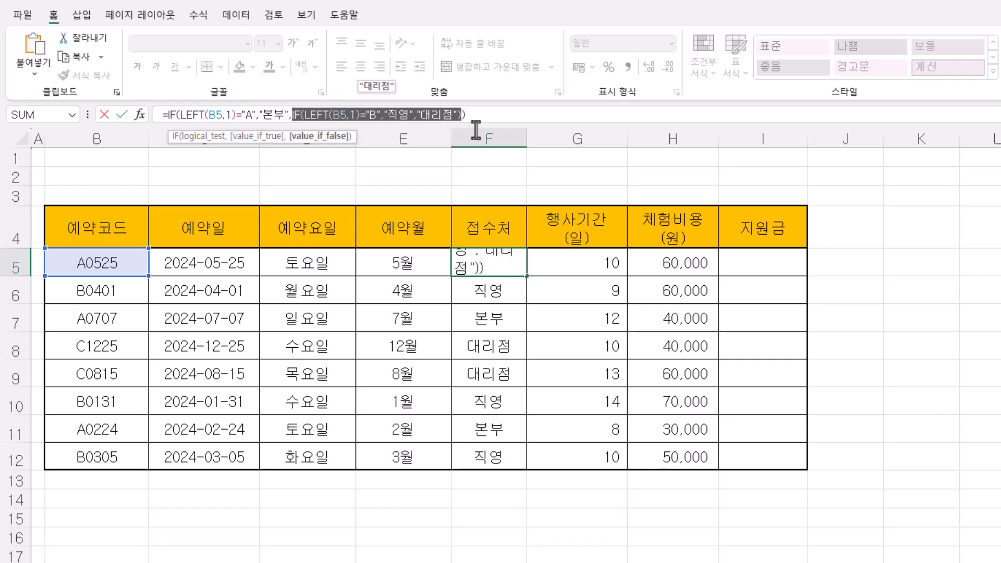
{"action": "key", "text": "Escape"}
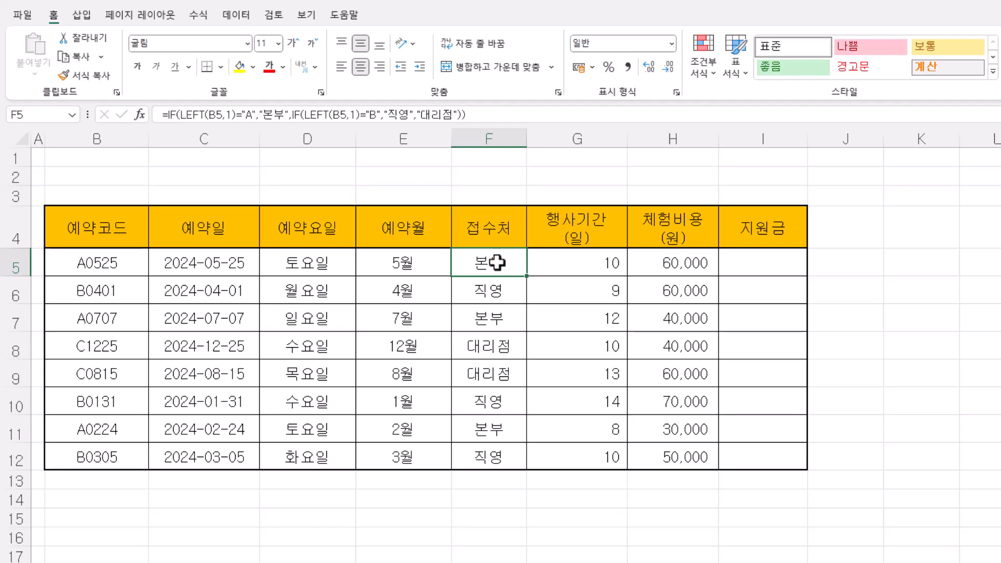
Start an AND function in the 지원금 cells I5:I12 and open its function arguments.
{"action": "key", "text": "Right"}
{"action": "key", "text": "Right"}
{"action": "key", "text": "Right"}
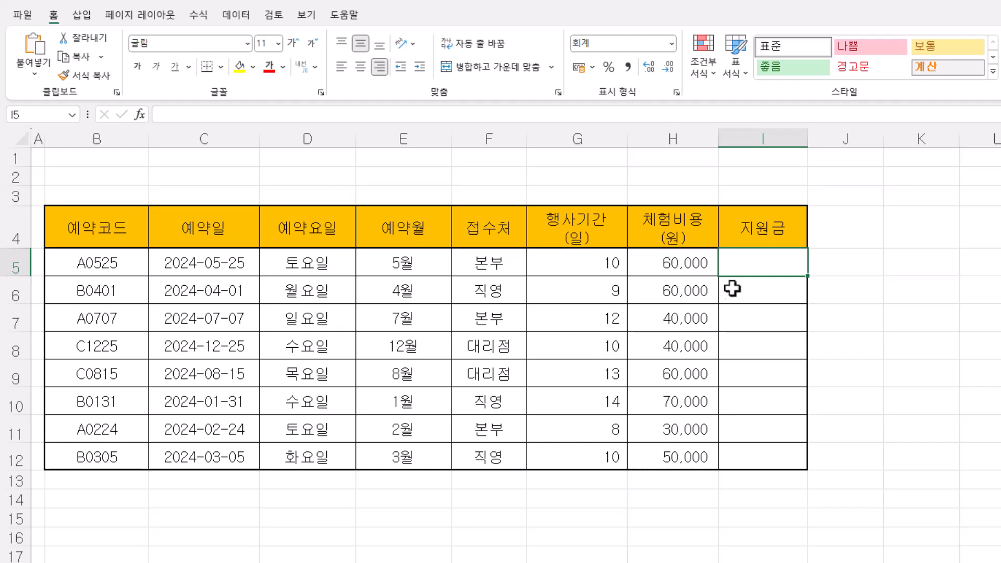
{"action": "left_click_drag", "start_coordinate": [758, 267], "coordinate": [760, 454]}
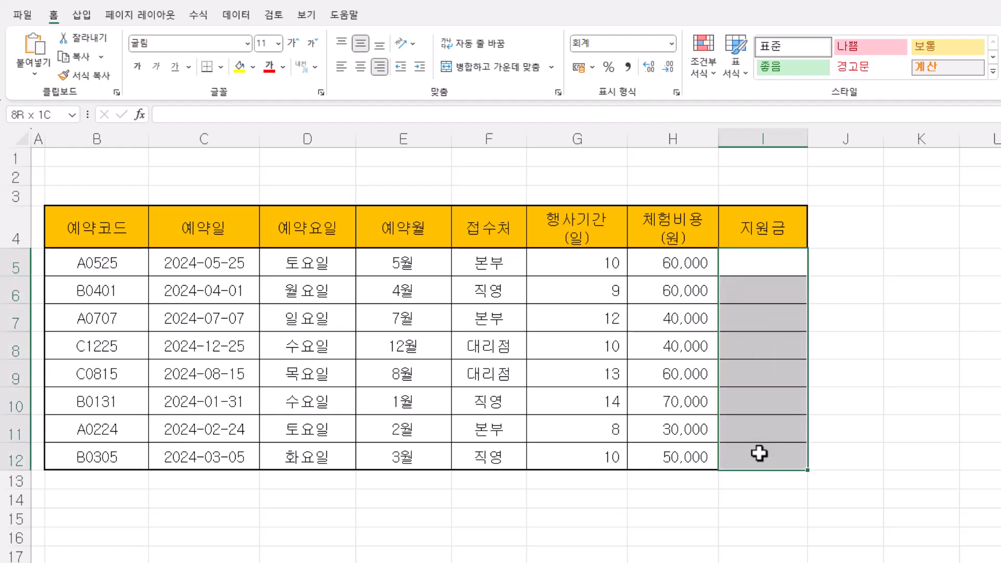
{"action": "left_click_drag", "start_coordinate": [760, 454], "coordinate": [760, 454]}
{"action": "left_click", "coordinate": [248, 115]}
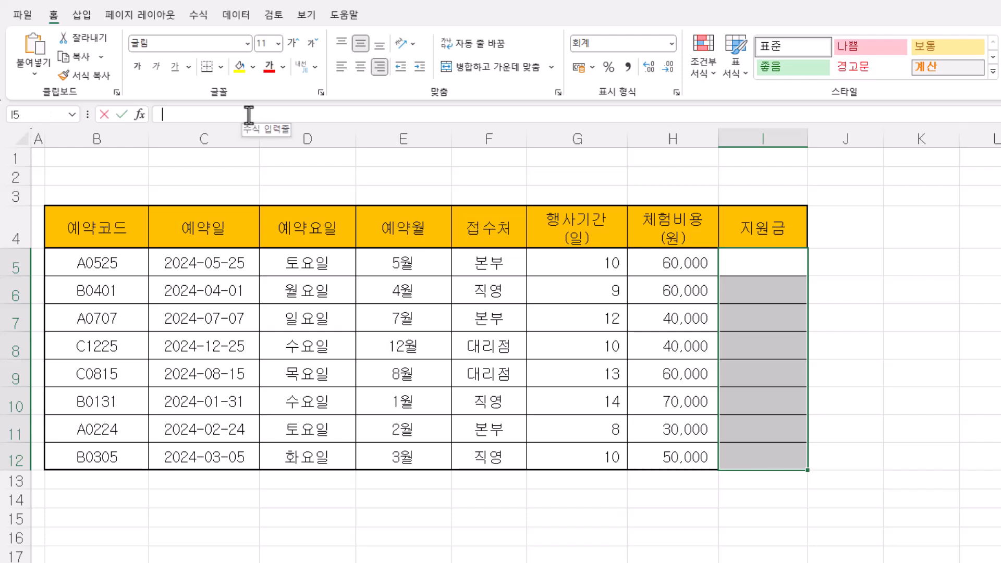
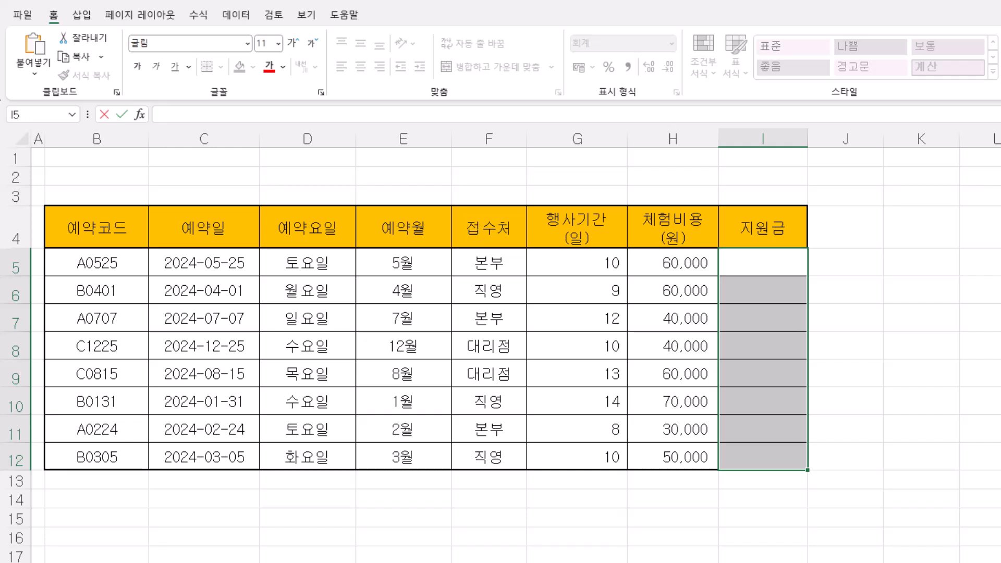
{"action": "type", "text": "="}
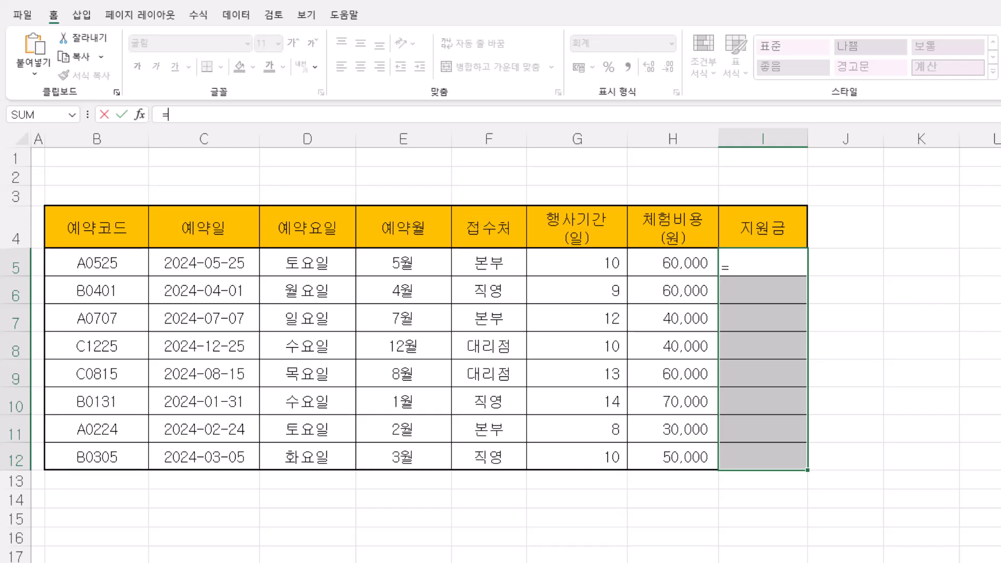
{"action": "type", "text": "and"}
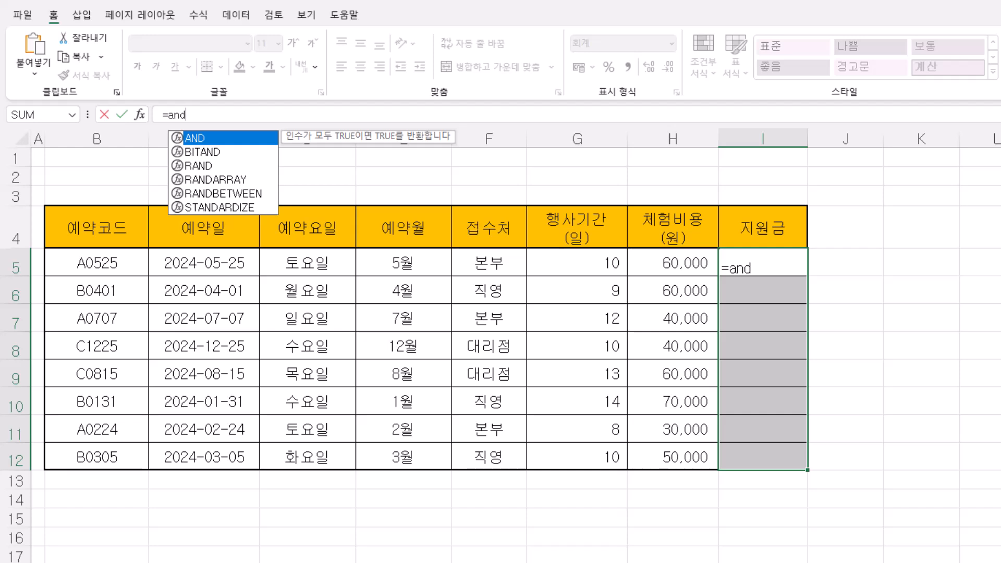
{"action": "type", "text": "("}
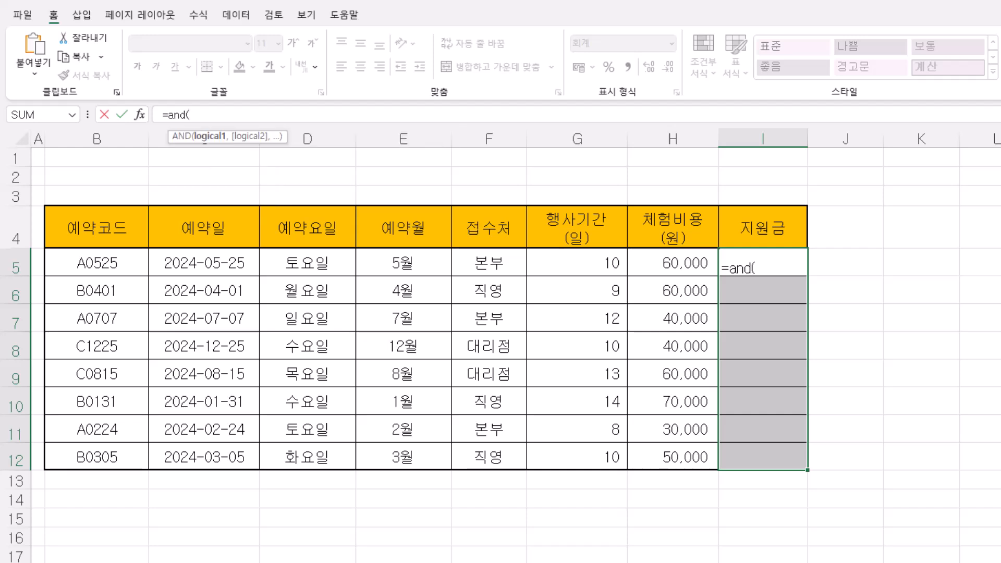
{"action": "left_click", "coordinate": [141, 114]}
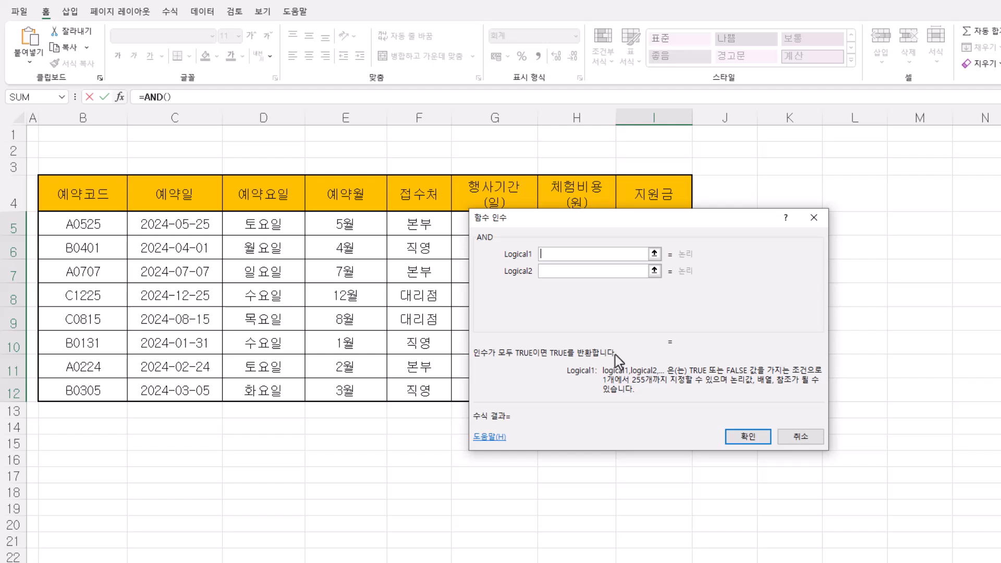
Set the AND function's Logical1 condition to G5>=10.
{"action": "left_click", "coordinate": [546, 270]}
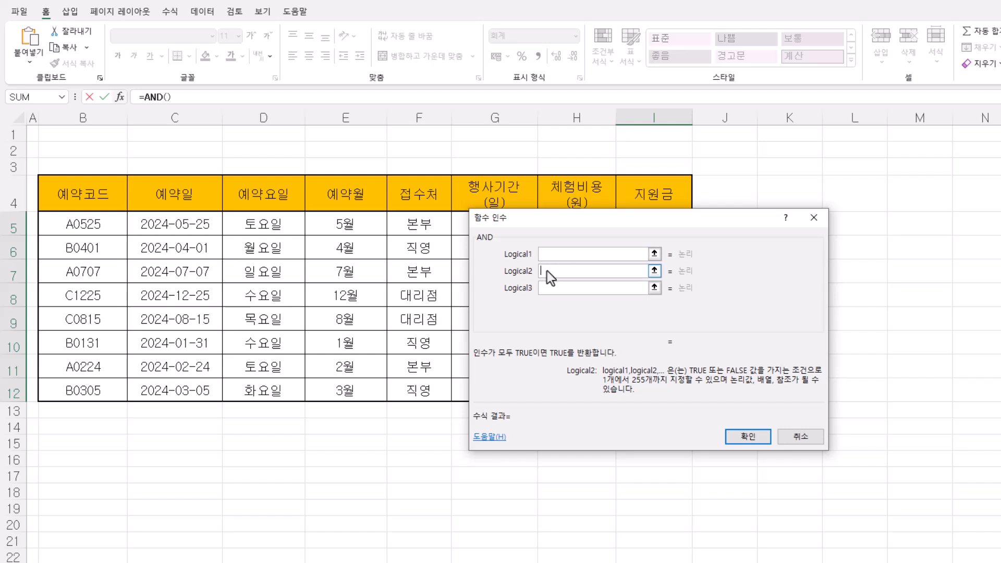
{"action": "left_click", "coordinate": [552, 286]}
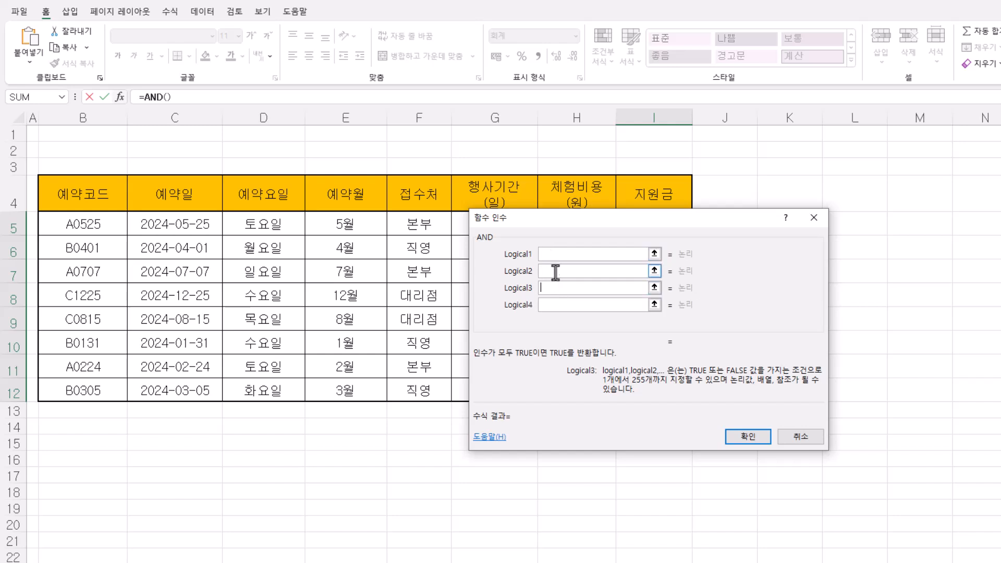
{"action": "left_click", "coordinate": [554, 254]}
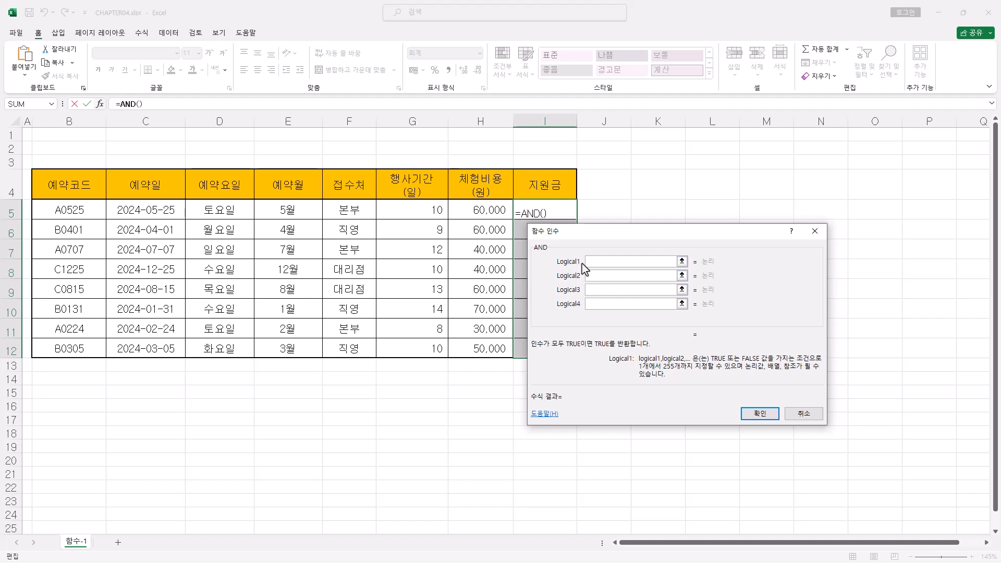
{"action": "left_click", "coordinate": [428, 211]}
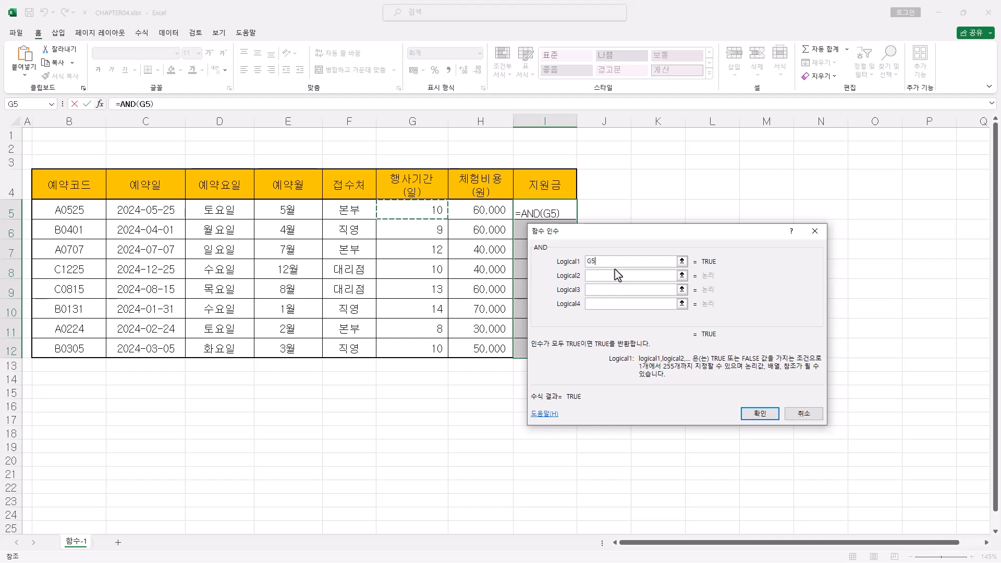
{"action": "type", "text": ">="}
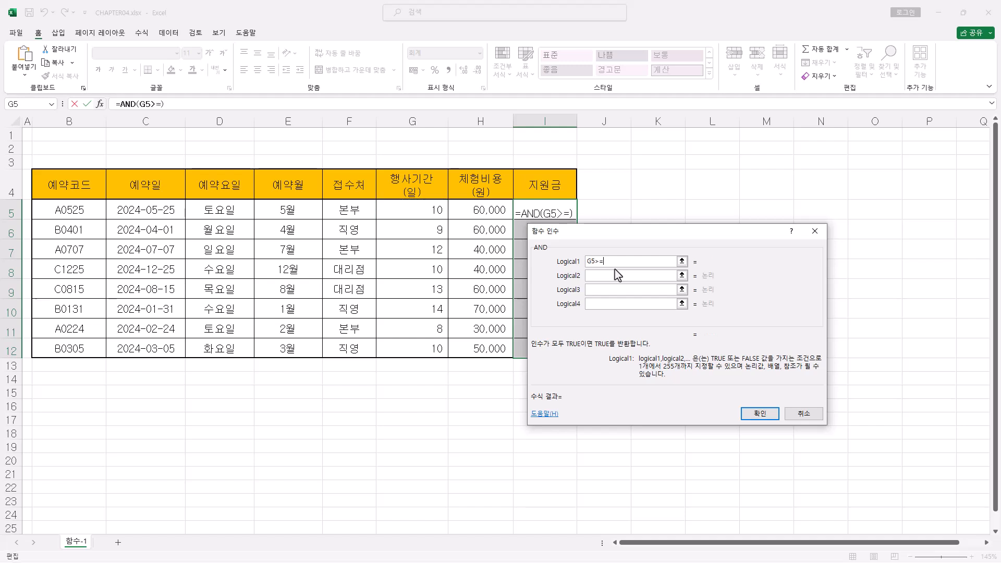
{"action": "type", "text": "10"}
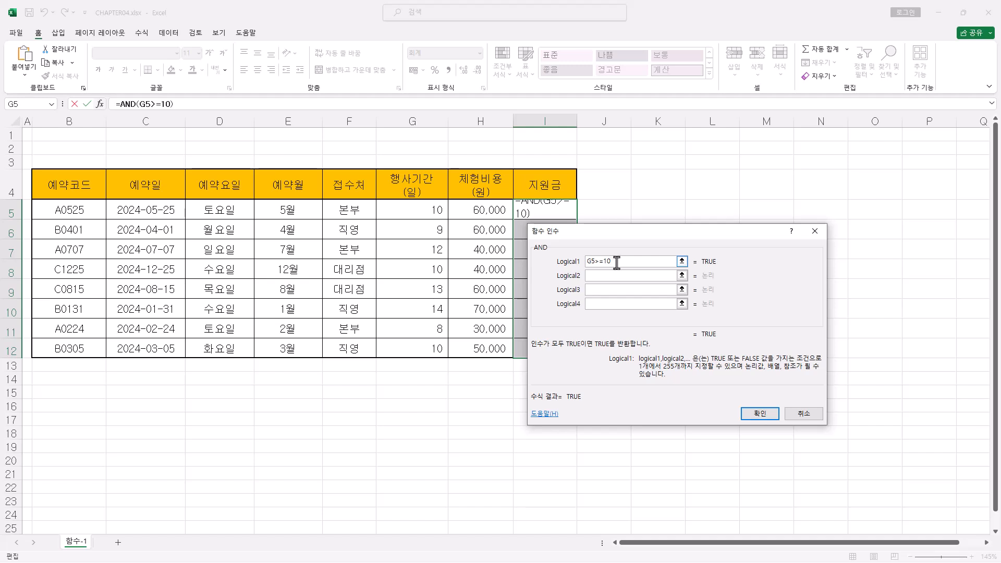
Set the AND function's Logical2 condition to H5>=50000 and apply the formula to I5:I12.
{"action": "left_click", "coordinate": [609, 278]}
{"action": "left_click", "coordinate": [495, 211]}
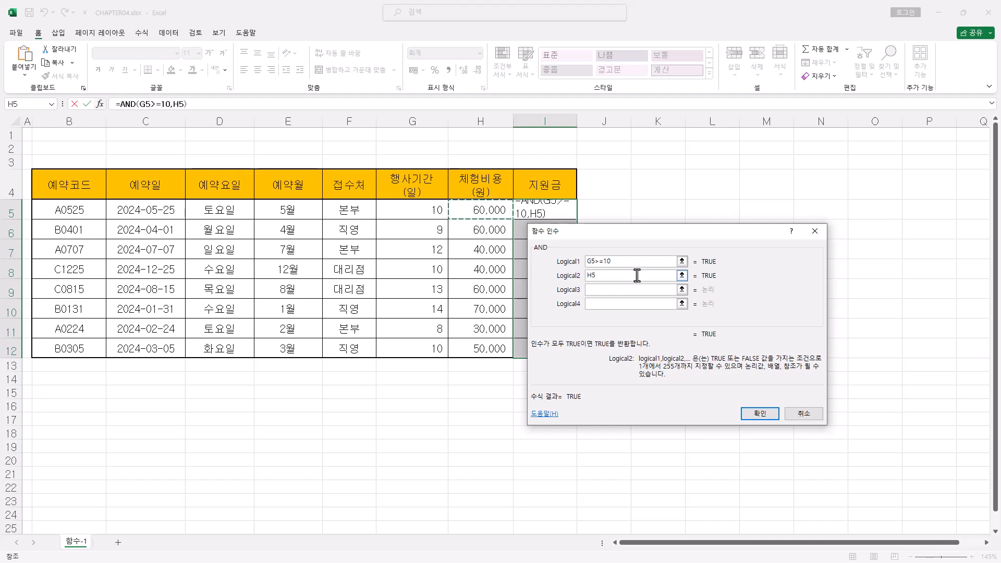
{"action": "type", "text": ">="}
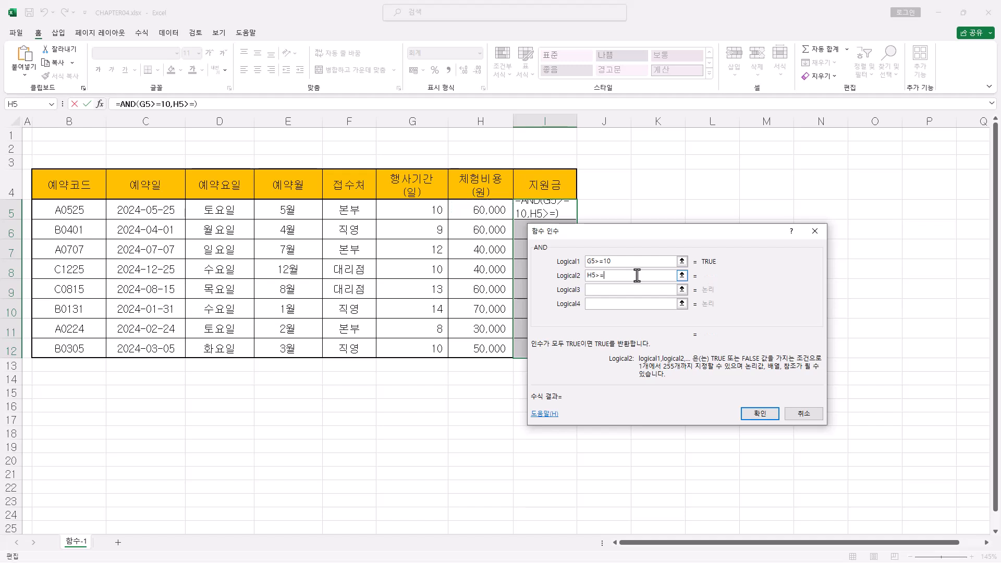
{"action": "type", "text": "50000"}
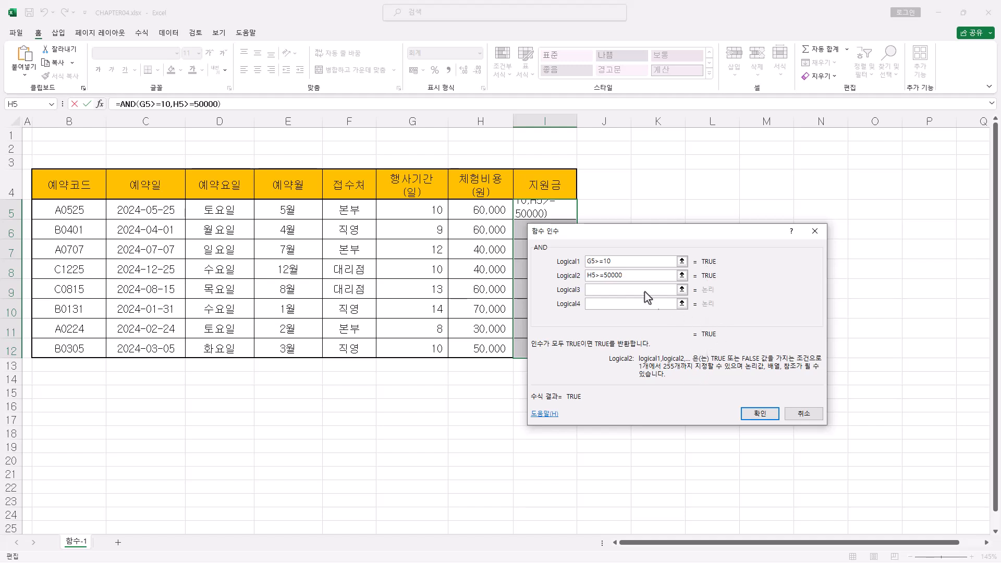
{"action": "type", "text": "0"}
{"action": "key", "text": "BackSpace"}
{"action": "left_click_drag", "start_coordinate": [671, 236], "coordinate": [742, 168]}
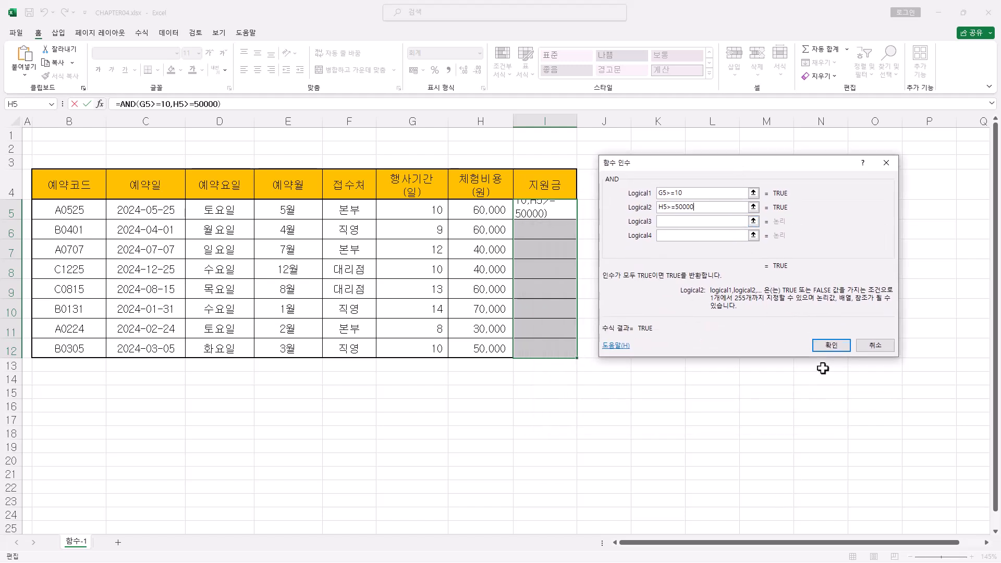
{"action": "left_click", "coordinate": [830, 346], "text": "ctrl"}
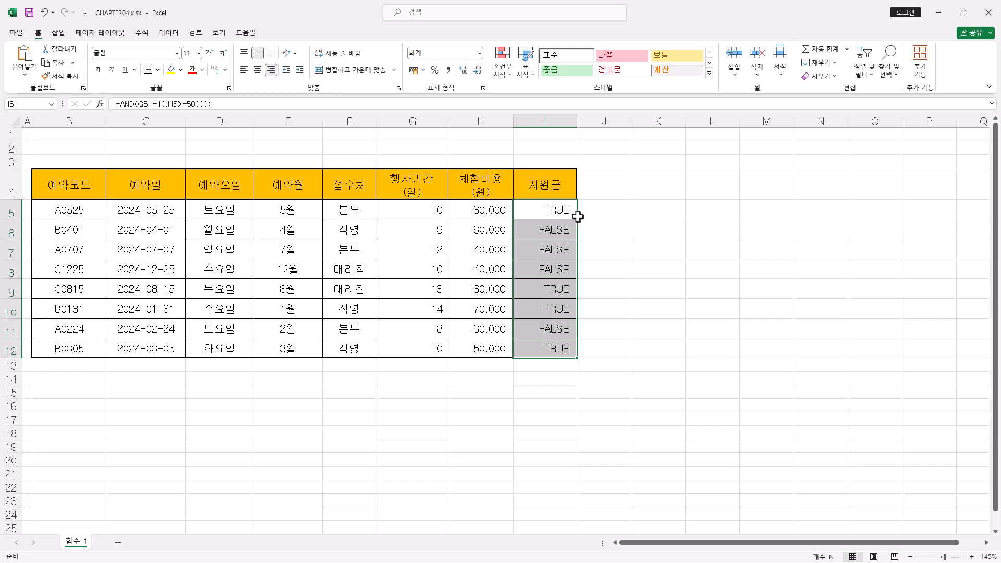
Cut the AND(G5>=10,H5>=50000) expression out of the I5 formula, keeping the equals sign.
{"action": "left_click_drag", "start_coordinate": [119, 104], "coordinate": [232, 105]}
{"action": "key", "text": "ctrl+c"}
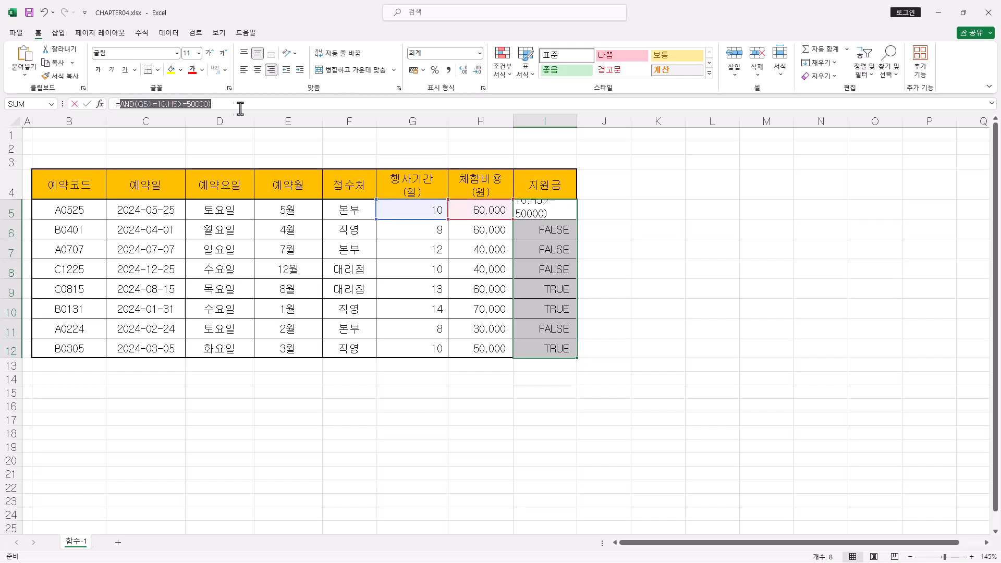
{"action": "right_click", "coordinate": [209, 107]}
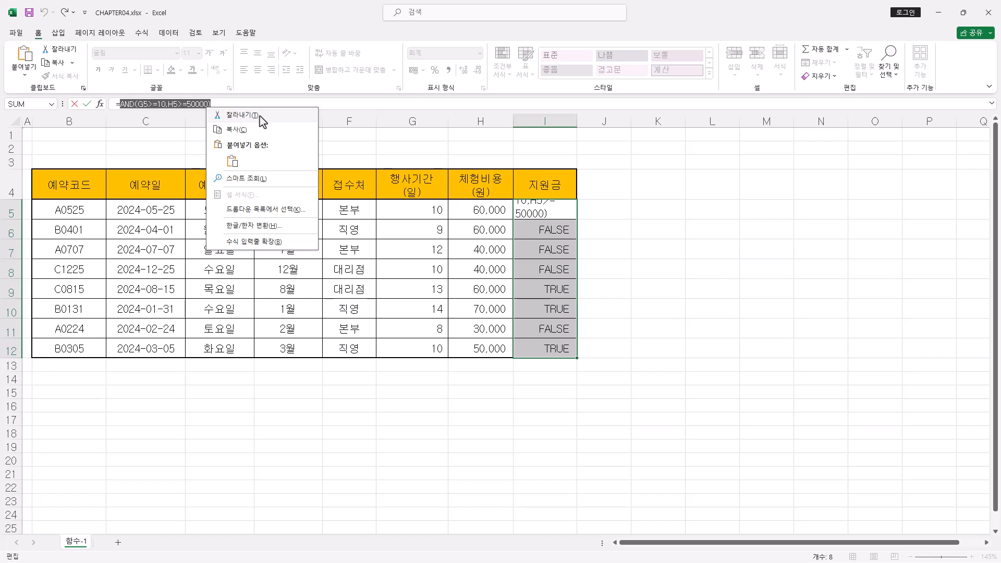
{"action": "left_click", "coordinate": [263, 115]}
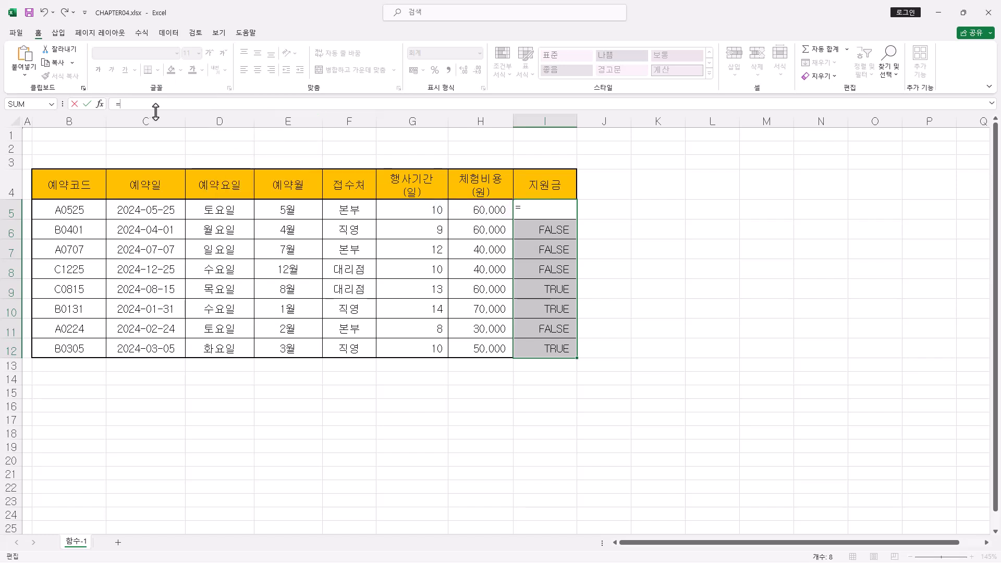
Start an IF function in I5 and paste the cut AND expression as its Logical_test argument.
{"action": "type", "text": "if"}
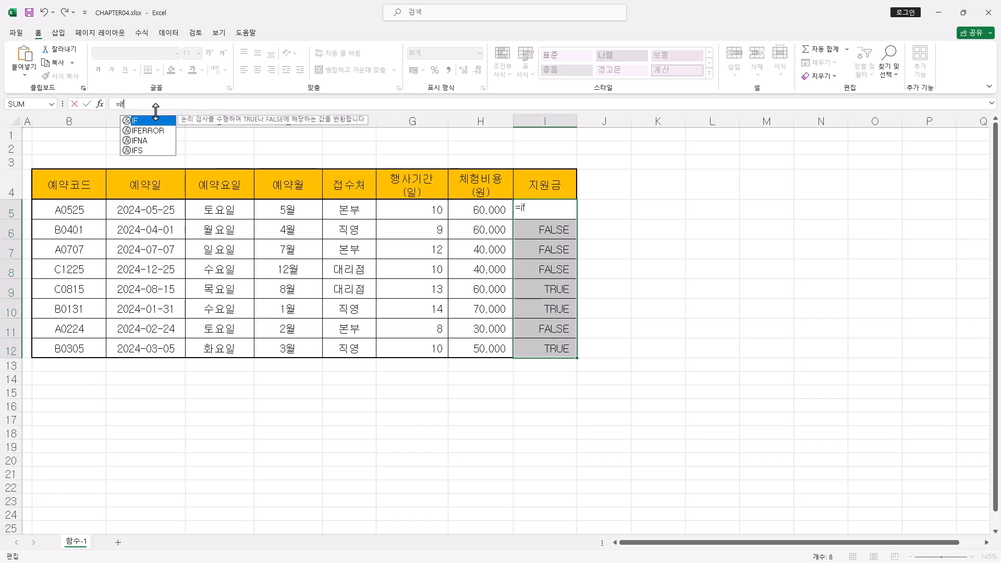
{"action": "key", "text": "Tab"}
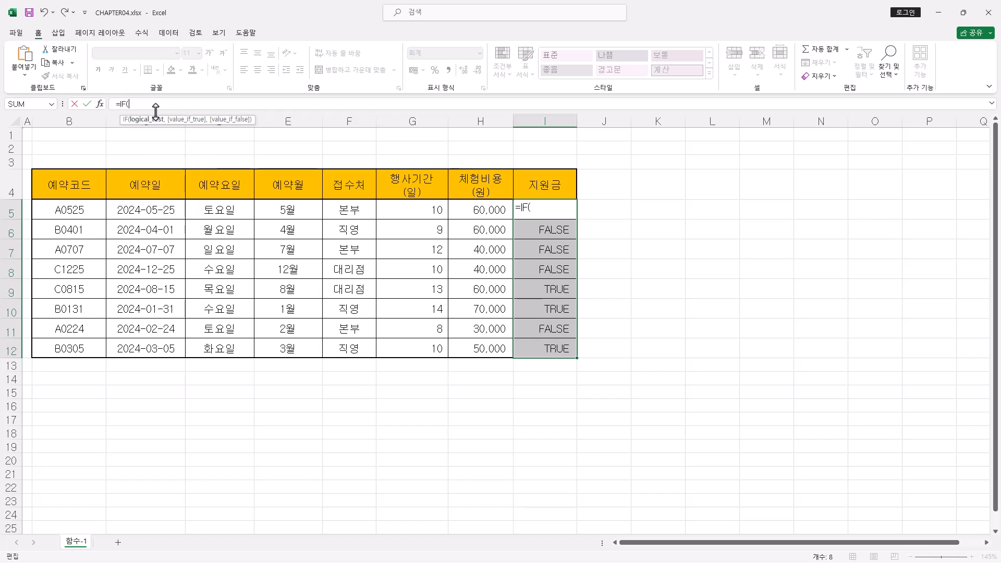
{"action": "left_click", "coordinate": [100, 110]}
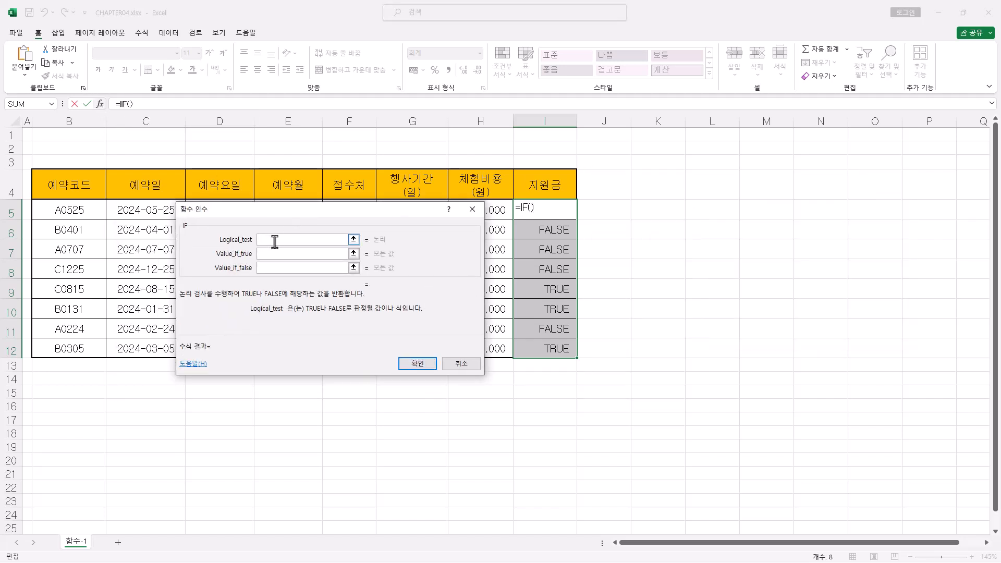
{"action": "right_click", "coordinate": [274, 241]}
{"action": "left_click", "coordinate": [321, 272]}
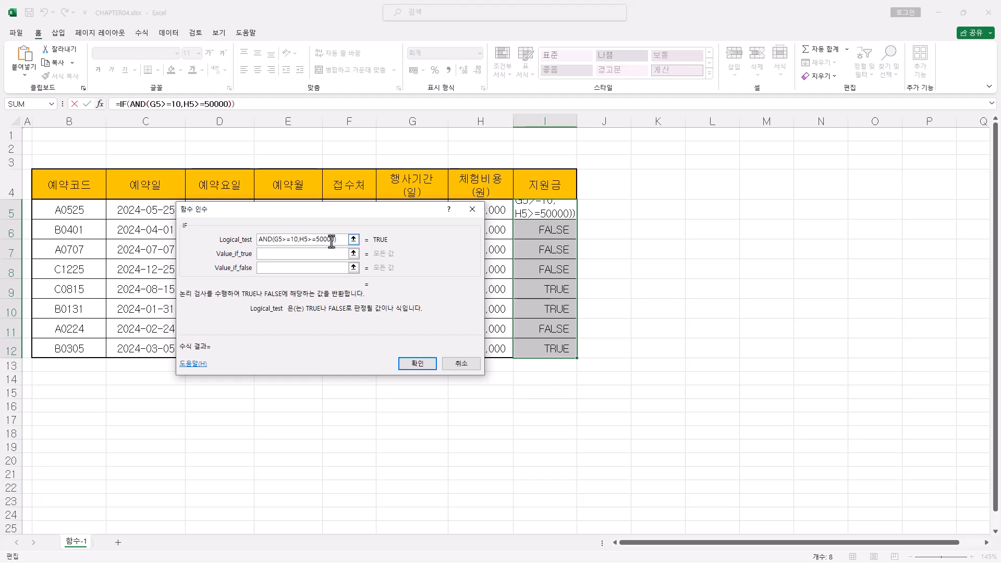
{"action": "left_click_drag", "start_coordinate": [331, 212], "coordinate": [286, 241]}
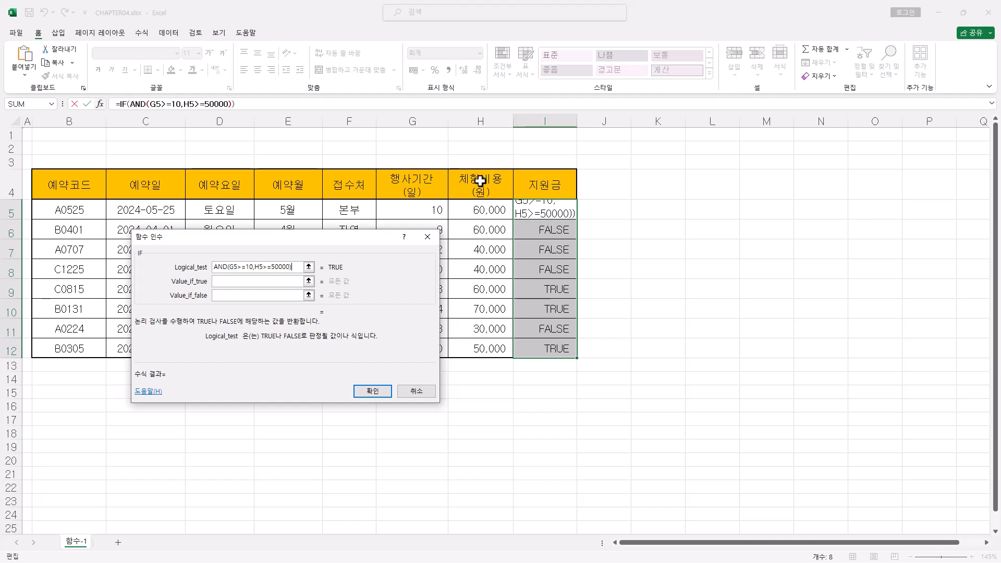
Set the IF function's Value_if_true argument to H5*10%.
{"action": "left_click", "coordinate": [232, 283]}
{"action": "left_click", "coordinate": [232, 283]}
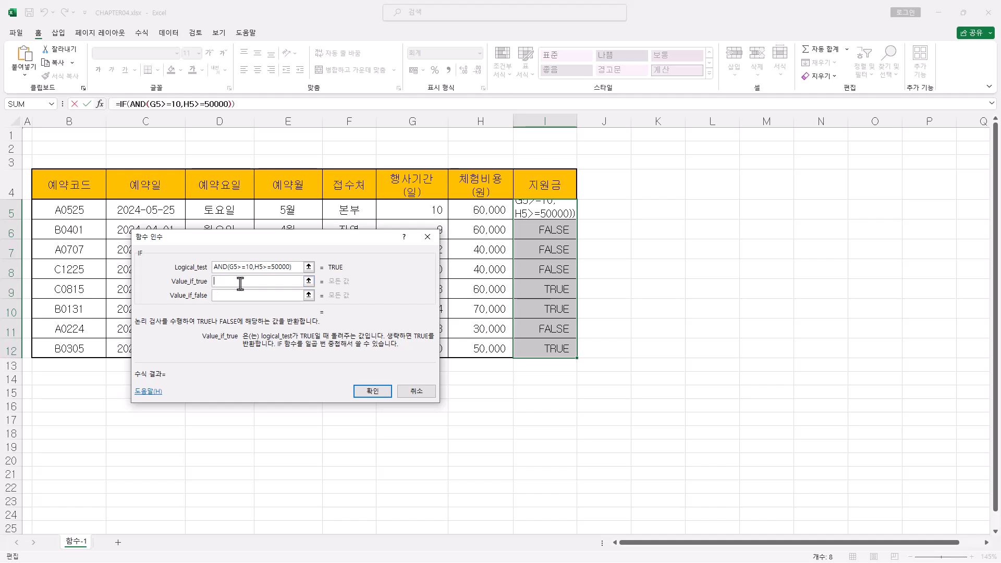
{"action": "left_click", "coordinate": [502, 212]}
{"action": "type", "text": "*10%"}
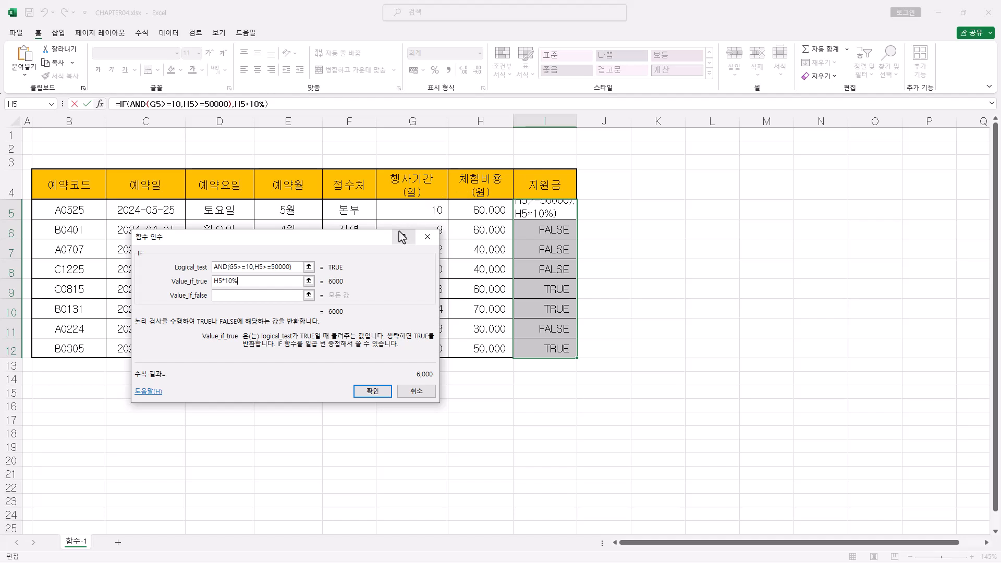
Set the IF function's Value_if_false argument to H5*5% and apply the formula to I5:I12.
{"action": "left_click", "coordinate": [242, 295]}
{"action": "left_click", "coordinate": [484, 213]}
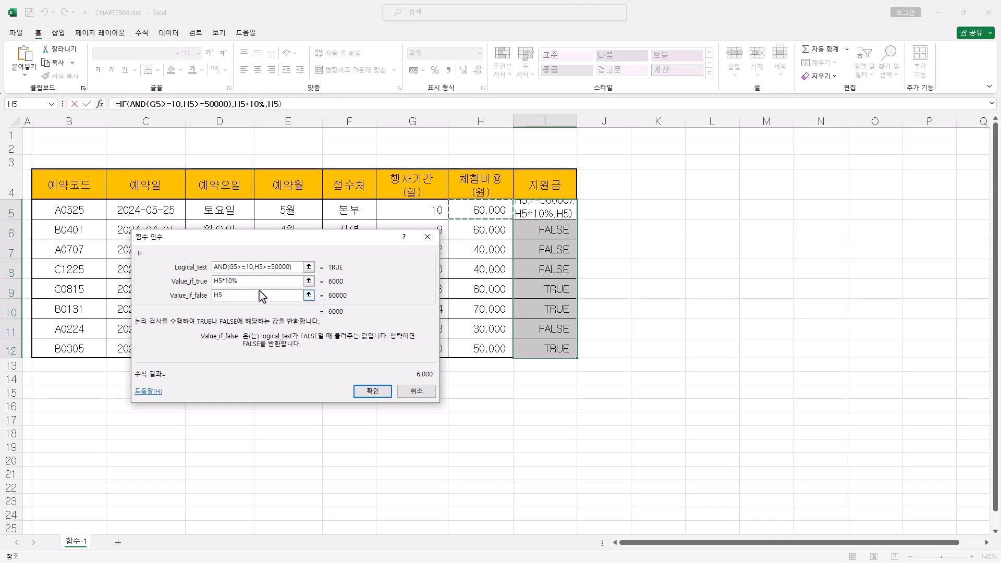
{"action": "type", "text": "*"}
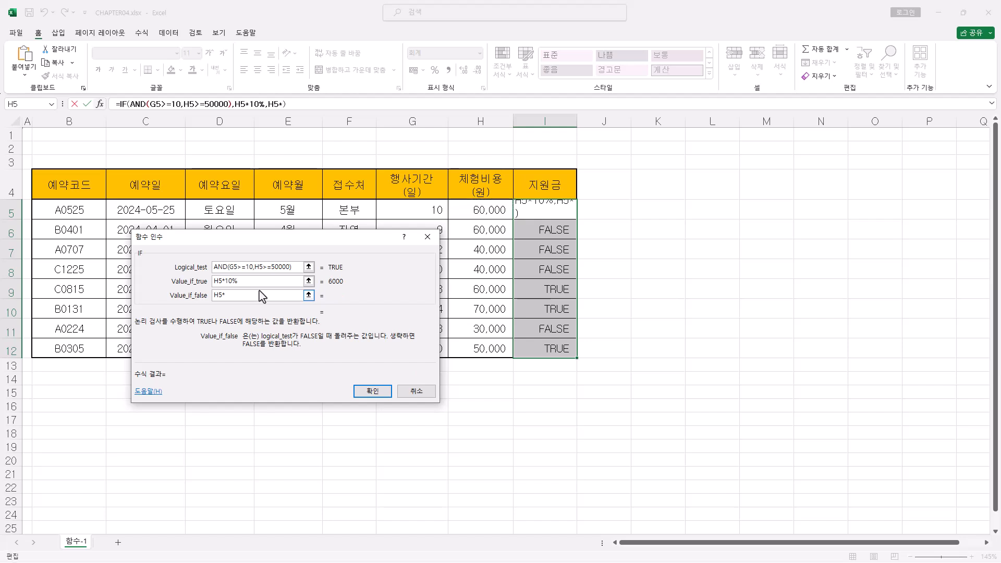
{"action": "type", "text": "5%"}
{"action": "key", "text": "ctrl+Return"}
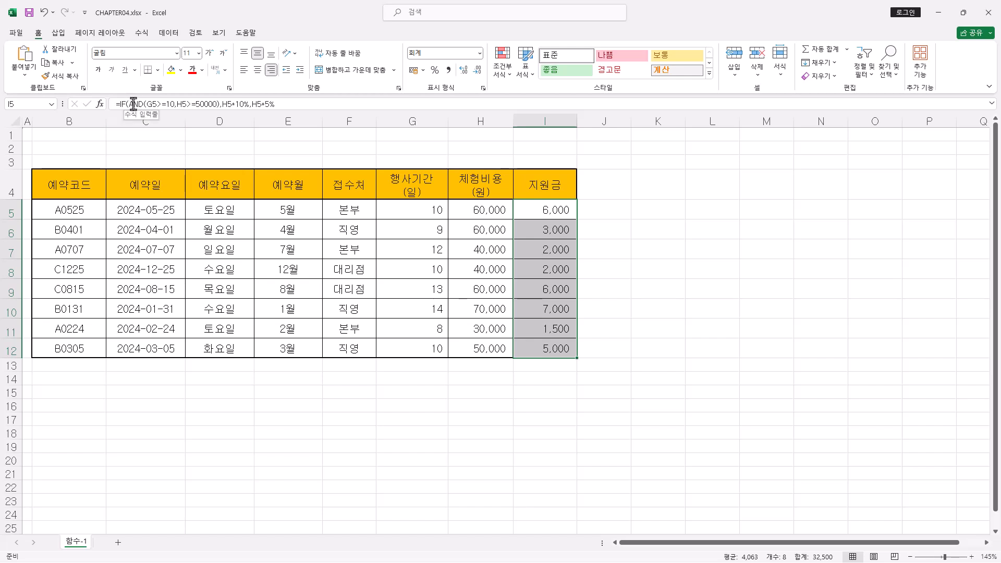
Retype the AND function name in the I5 formula, remove the line break before the closing parenthesis, and reapply it to I5:I12.
{"action": "left_click_drag", "start_coordinate": [147, 104], "coordinate": [218, 104]}
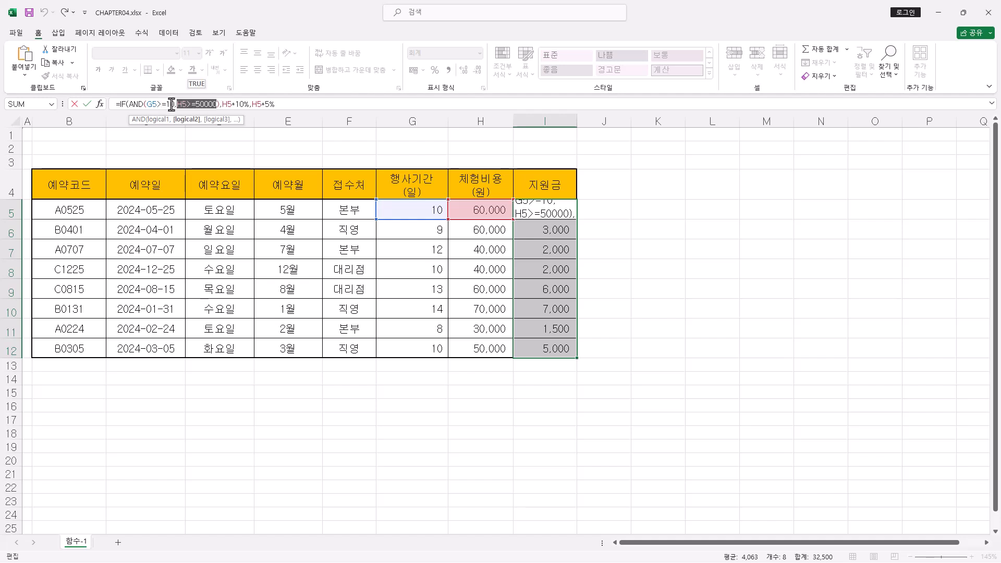
{"action": "left_click", "coordinate": [135, 105]}
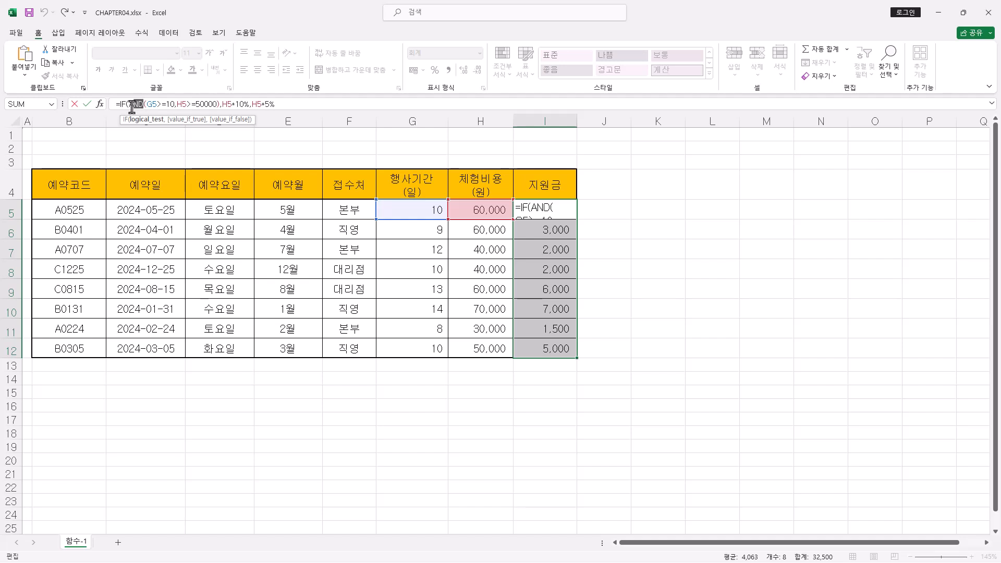
{"action": "type", "text": "and"}
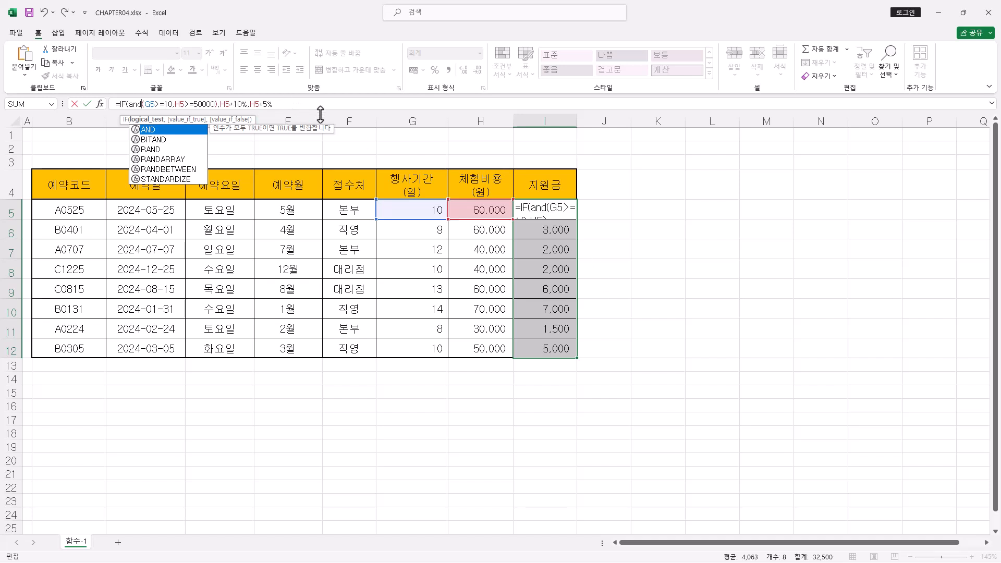
{"action": "left_click_drag", "start_coordinate": [320, 110], "coordinate": [323, 123]}
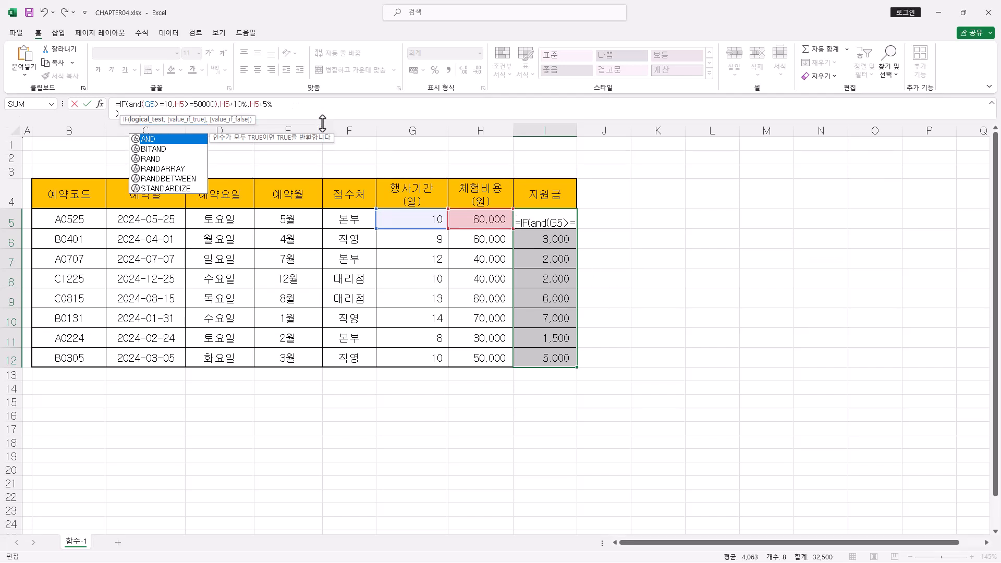
{"action": "left_click", "coordinate": [115, 114]}
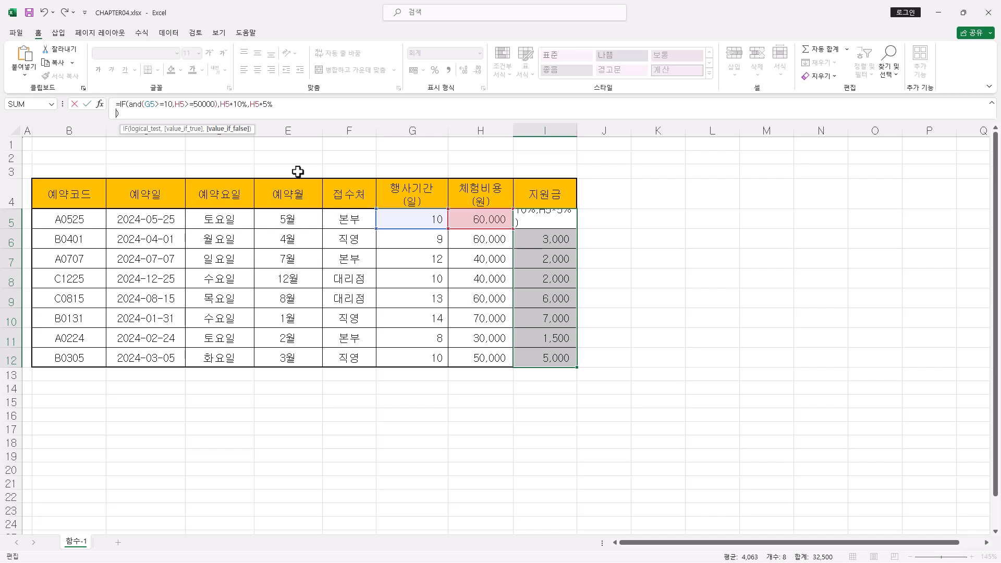
{"action": "key", "text": "BackSpace"}
{"action": "key", "text": "ctrl+Return"}
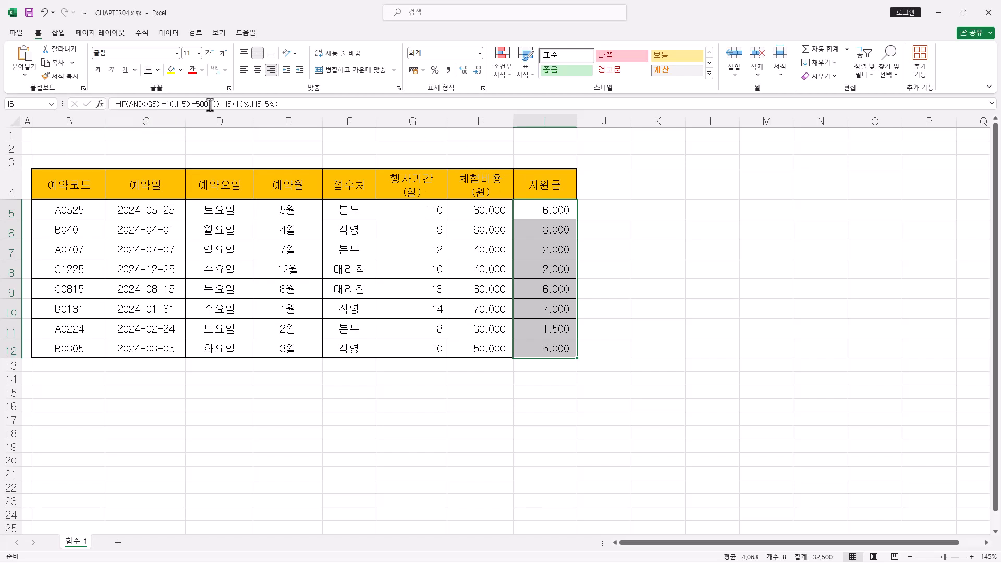
Replace 10% with 0.1 and 5% with 0.05 in the 지원금 formula for I5:I12.
{"action": "left_click_drag", "start_coordinate": [212, 105], "coordinate": [226, 104]}
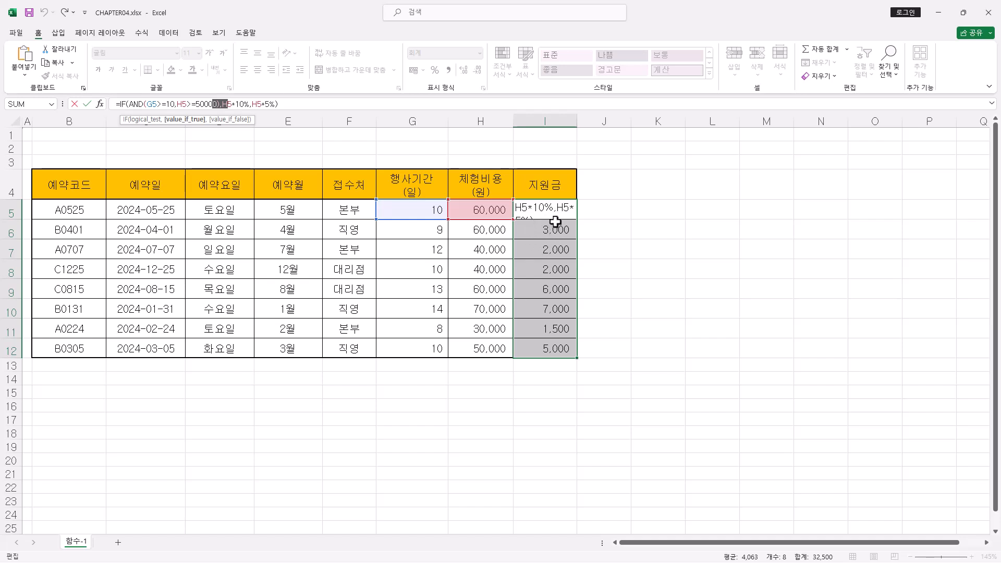
{"action": "left_click", "coordinate": [233, 105]}
{"action": "left_click_drag", "start_coordinate": [236, 105], "coordinate": [250, 104]}
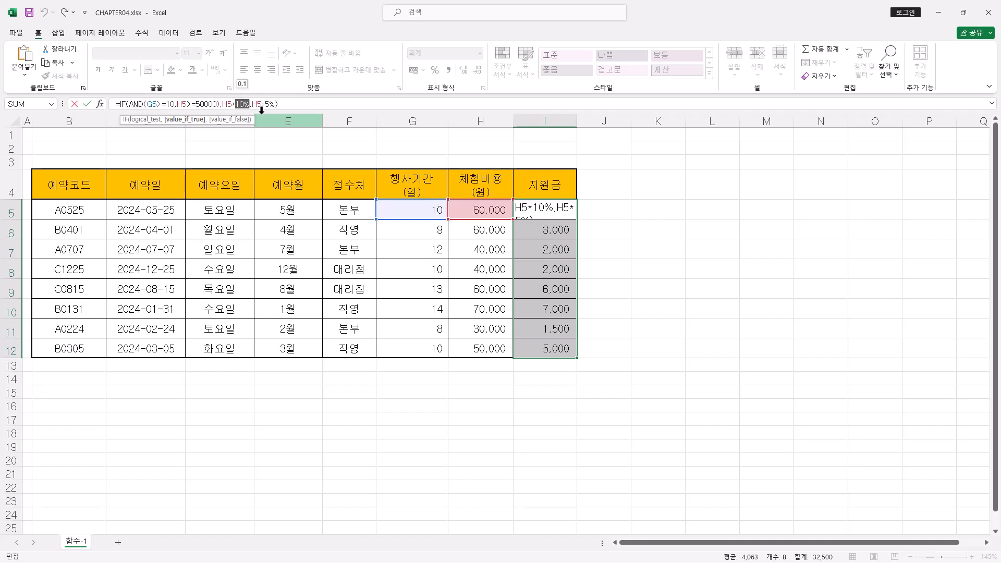
{"action": "type", "text": "0.1"}
{"action": "left_click_drag", "start_coordinate": [261, 104], "coordinate": [273, 104]}
{"action": "type", "text": "0."}
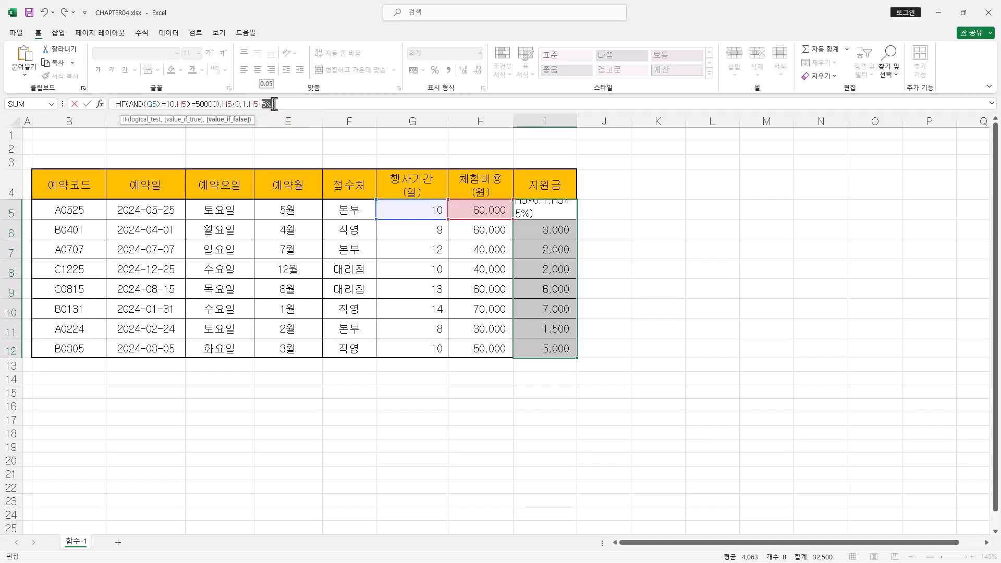
{"action": "type", "text": "05"}
{"action": "key", "text": "Escape"}
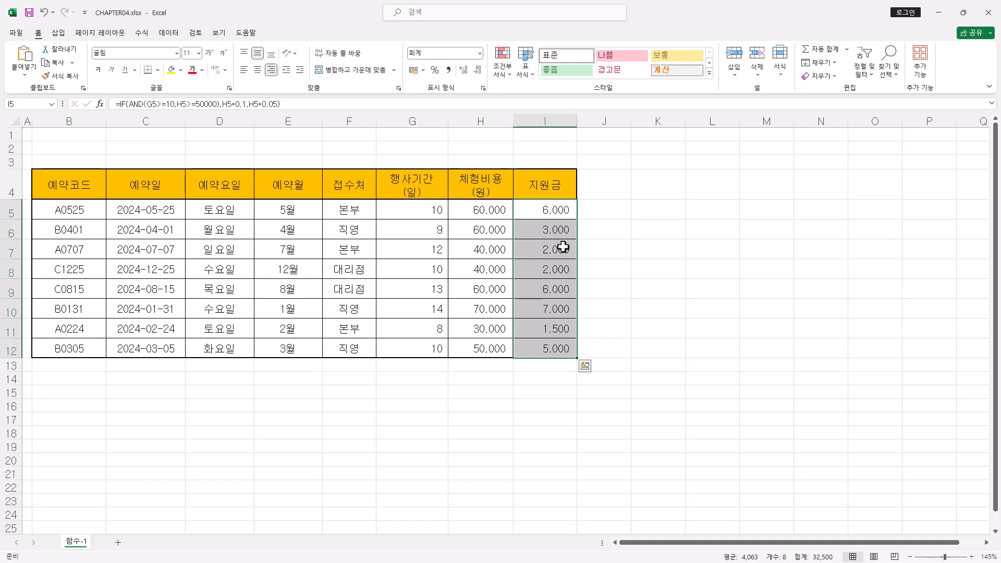
Examine the 0.05 multiplier and the true and false result arguments in the I5 formula.
{"action": "left_click", "coordinate": [269, 103]}
{"action": "double_click", "coordinate": [271, 104]}
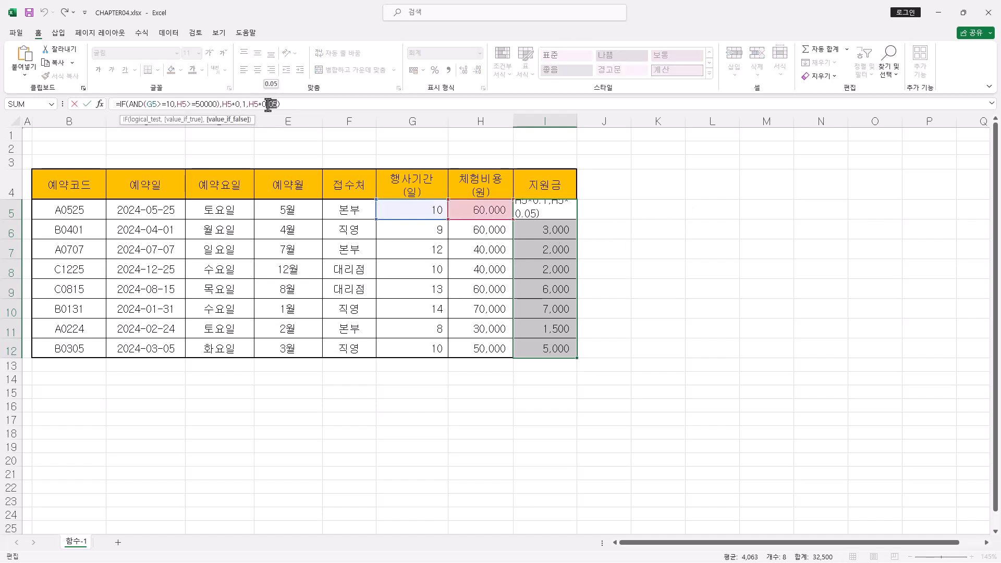
{"action": "left_click", "coordinate": [274, 104]}
{"action": "left_click_drag", "start_coordinate": [222, 104], "coordinate": [278, 107]}
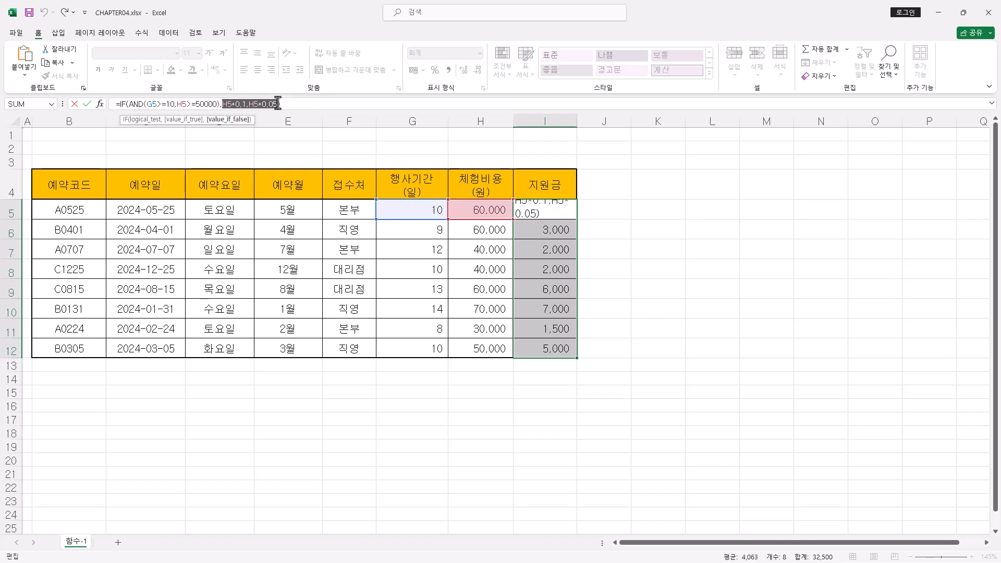
Switch to the web browser and search Google for 엑셀 연산자.
{"action": "key", "text": "alt+Tab"}
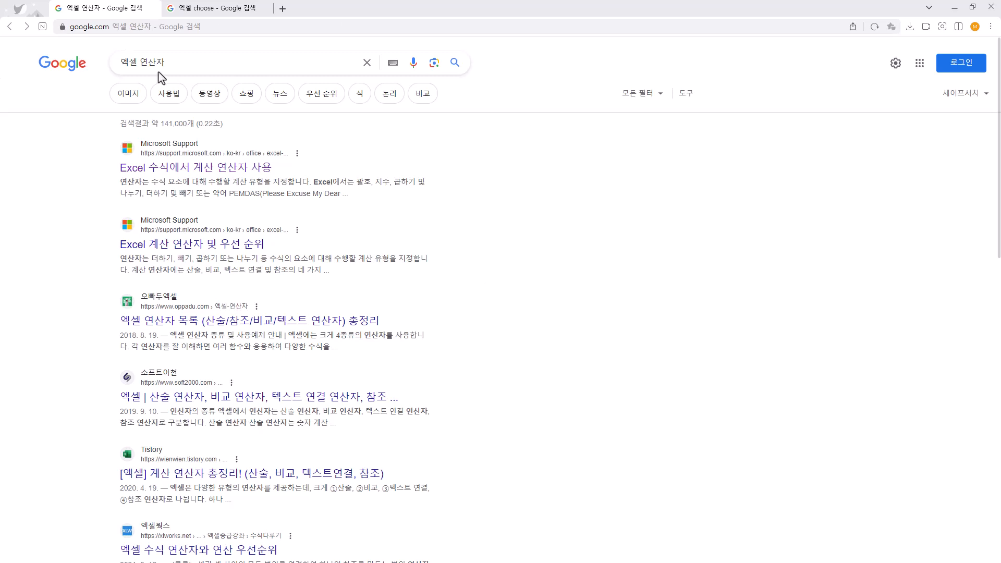
{"action": "left_click", "coordinate": [168, 63]}
{"action": "type", "text": "ㅐ"}
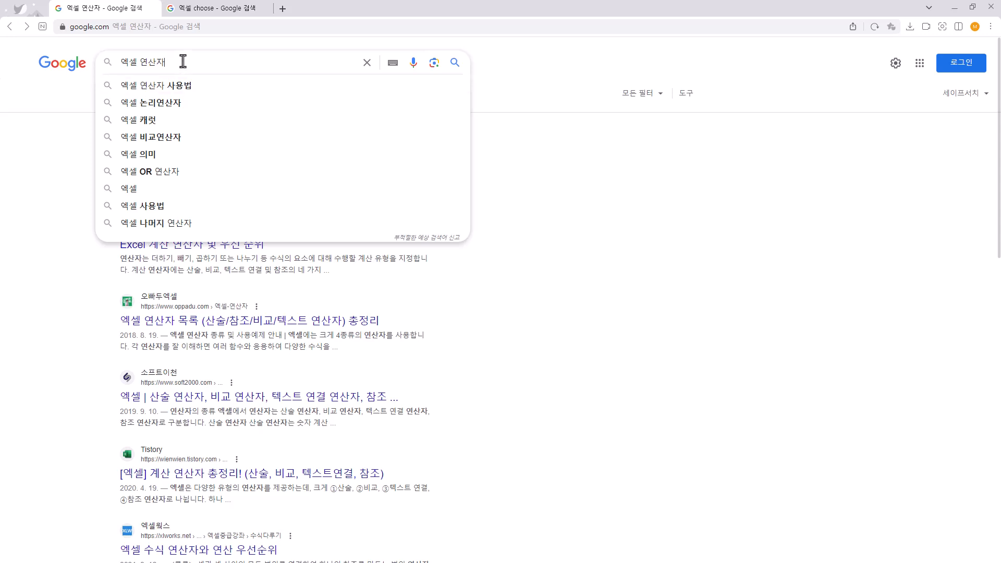
{"action": "key", "text": "Return"}
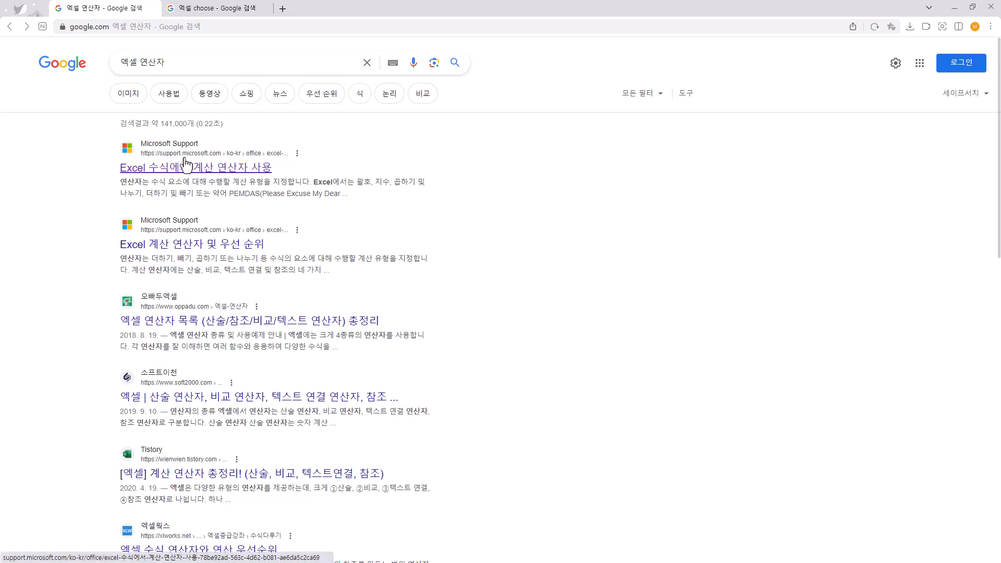
Open the Microsoft Support article "Excel 수식에서 계산 연산자 사용" and review its comparison operator table.
{"action": "left_click", "coordinate": [205, 176]}
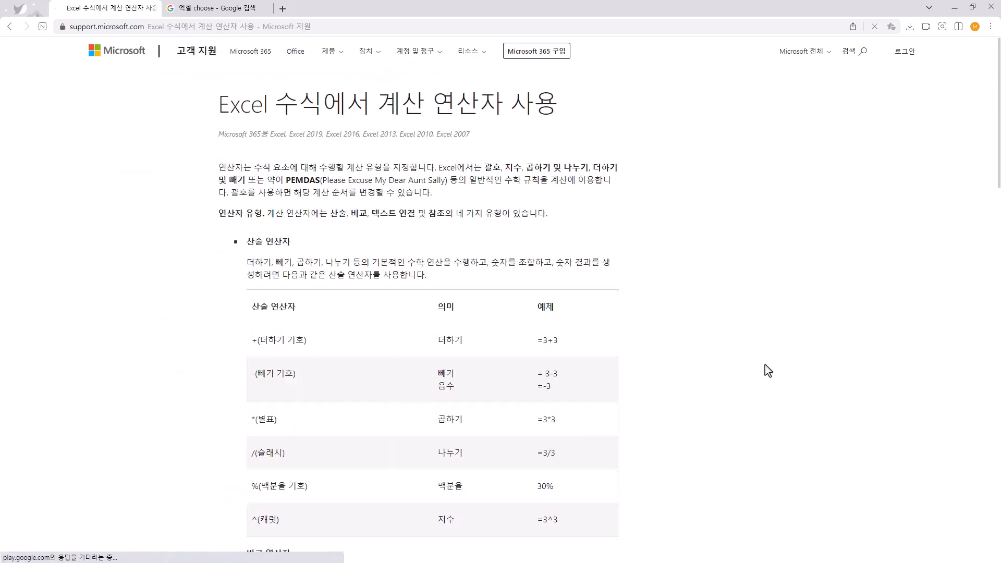
{"action": "scroll", "coordinate": [305, 124], "scroll_direction": "down", "scroll_amount": 5}
{"action": "scroll", "coordinate": [304, 124], "scroll_direction": "down", "scroll_amount": 15}
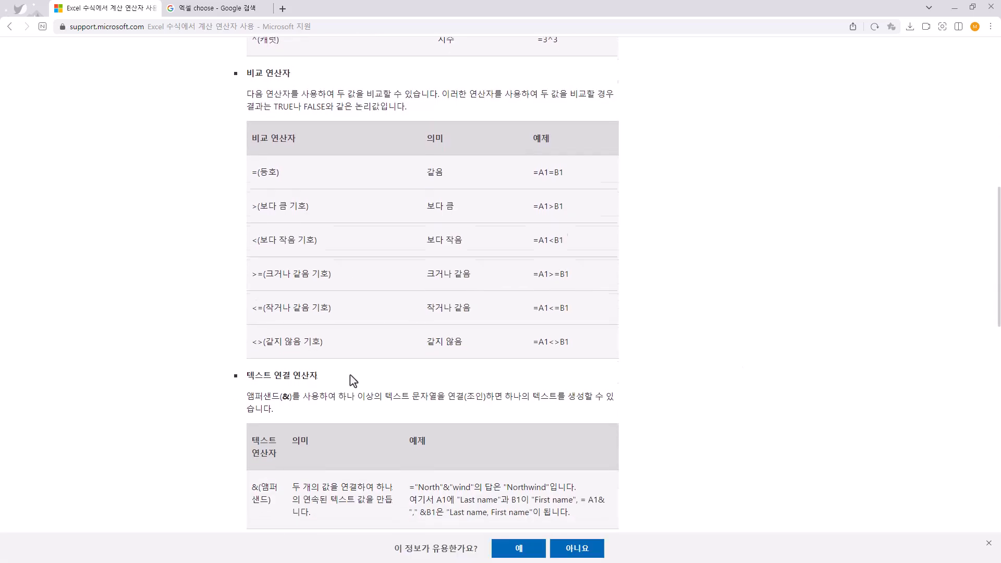
Return from the calculation operator article to the 엑셀 연산자 search results and look through the listed pages.
{"action": "scroll", "coordinate": [398, 398], "scroll_direction": "up", "scroll_amount": 12}
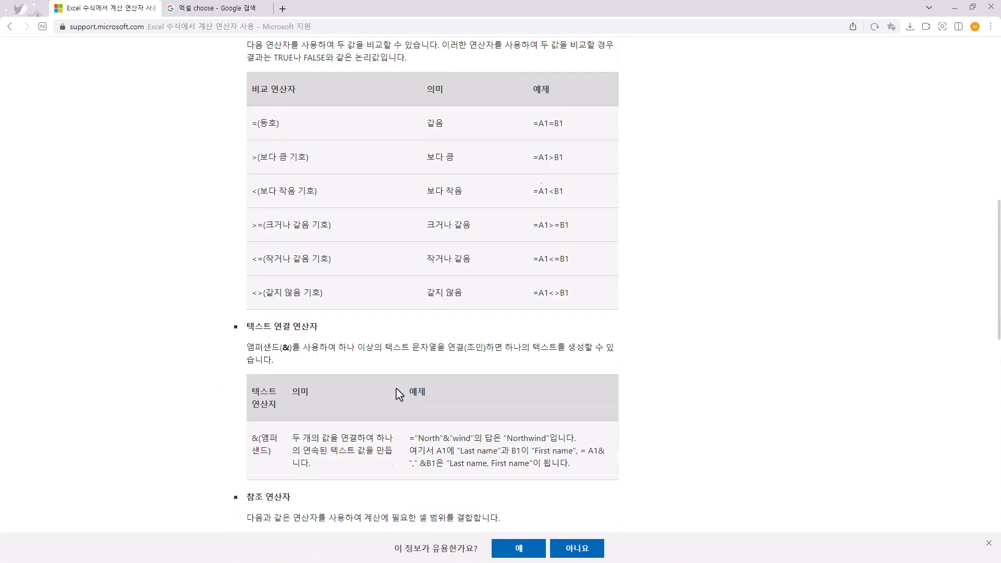
{"action": "left_click", "coordinate": [8, 28]}
{"action": "scroll", "coordinate": [591, 302], "scroll_direction": "down", "scroll_amount": 10}
{"action": "scroll", "coordinate": [229, 350], "scroll_direction": "down", "scroll_amount": 3}
{"action": "scroll", "coordinate": [521, 244], "scroll_direction": "up", "scroll_amount": 13}
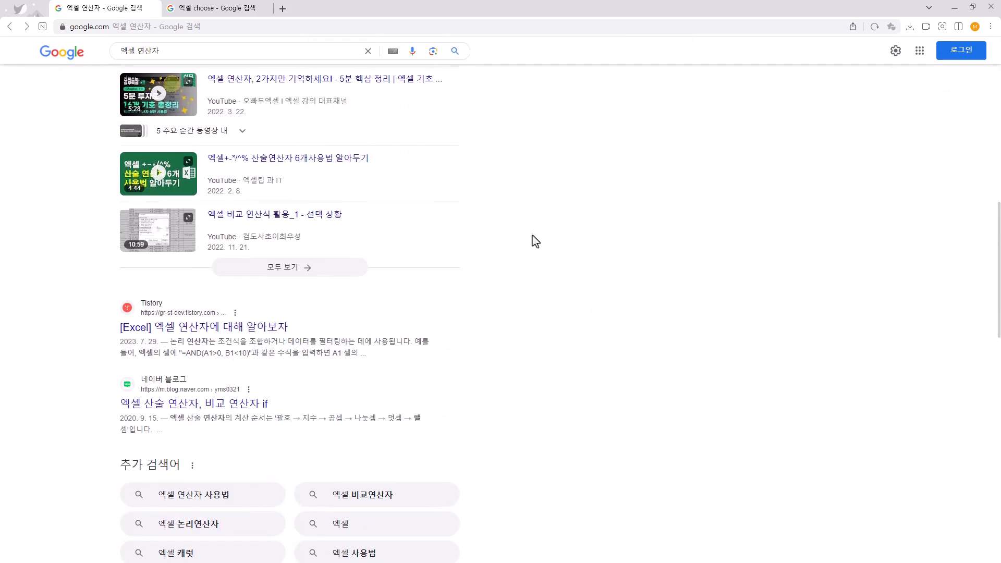
Review the Microsoft Support article "CHOOSE 함수" from the 엑셀 choose search results, and return to the results.
{"action": "left_click", "coordinate": [233, 11]}
{"action": "left_click", "coordinate": [181, 63]}
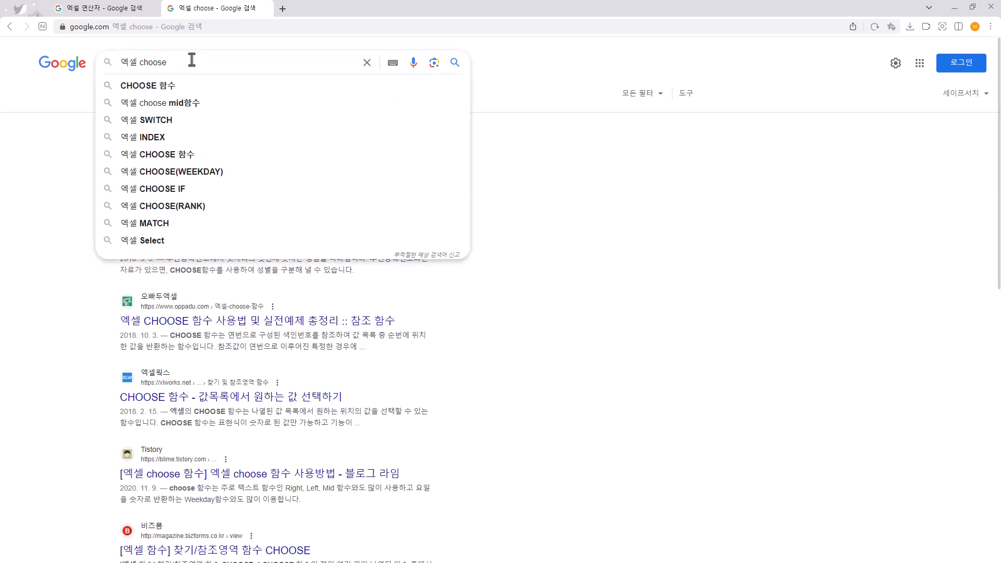
{"action": "left_click", "coordinate": [549, 178]}
{"action": "left_click", "coordinate": [218, 169]}
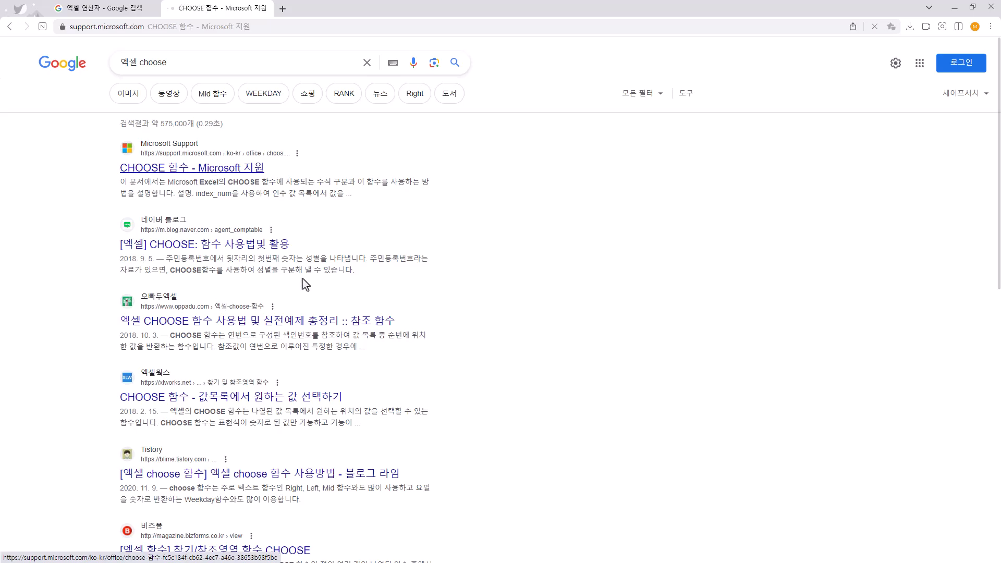
{"action": "scroll", "coordinate": [502, 286], "scroll_direction": "down", "scroll_amount": 2}
{"action": "scroll", "coordinate": [502, 285], "scroll_direction": "down", "scroll_amount": 8}
{"action": "scroll", "coordinate": [502, 286], "scroll_direction": "up", "scroll_amount": 7}
{"action": "key", "text": "alt+Left"}
{"action": "scroll", "coordinate": [298, 409], "scroll_direction": "down", "scroll_amount": 2}
{"action": "scroll", "coordinate": [304, 415], "scroll_direction": "up", "scroll_amount": 2}
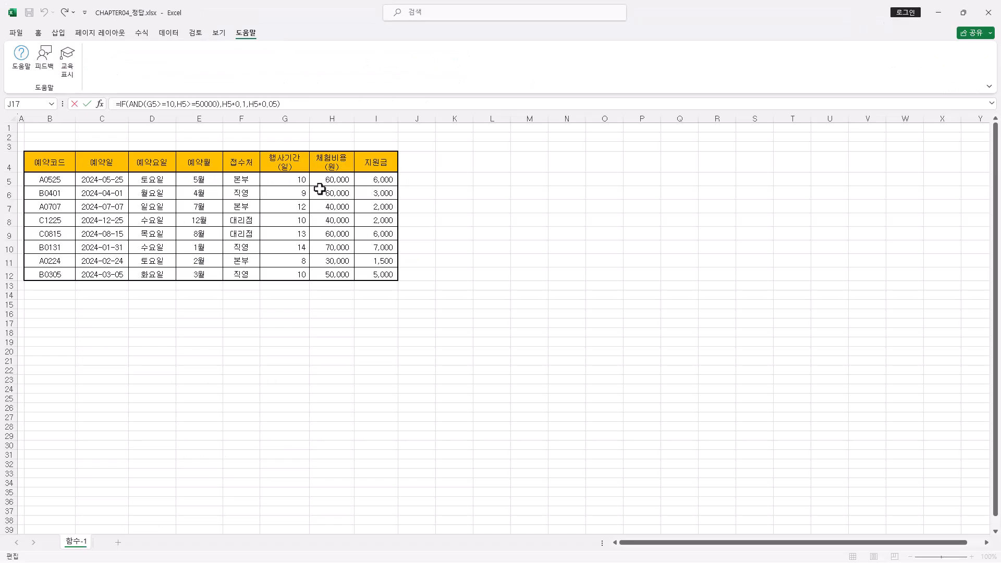
Switch to Excel and open the built-in help for the IF and AND functions in the J17 formula.
{"action": "left_click", "coordinate": [129, 103]}
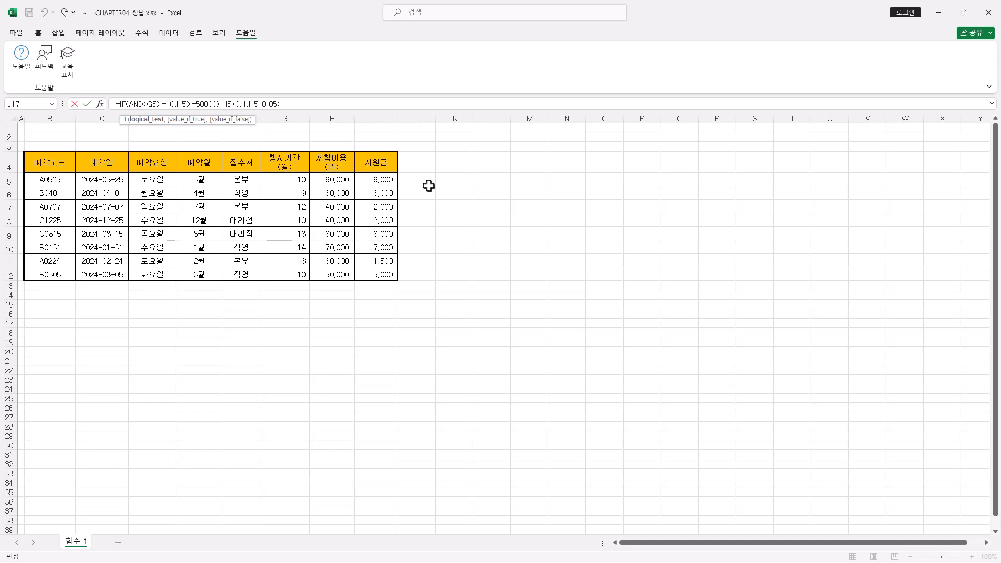
{"action": "key", "text": "F1"}
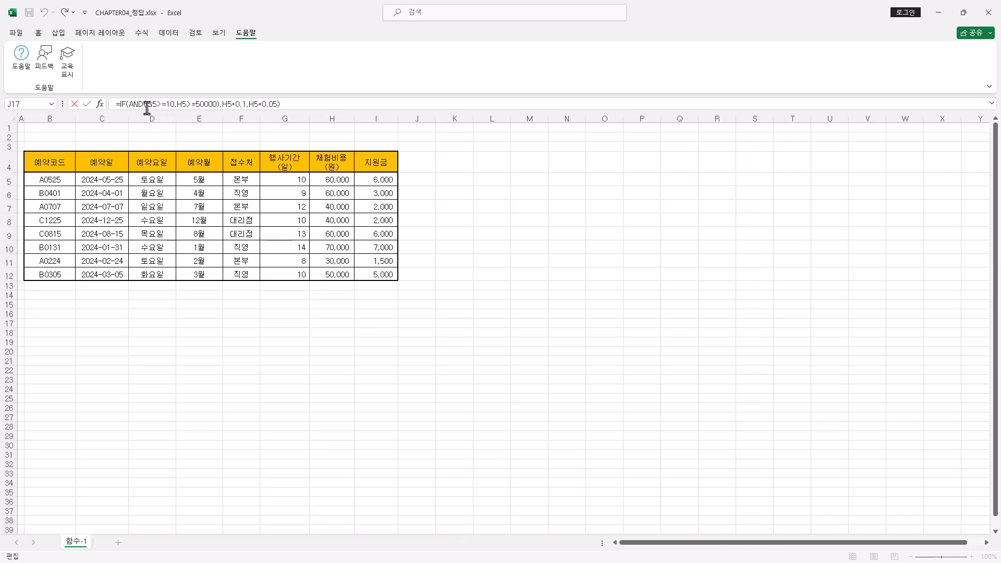
{"action": "left_click", "coordinate": [146, 104]}
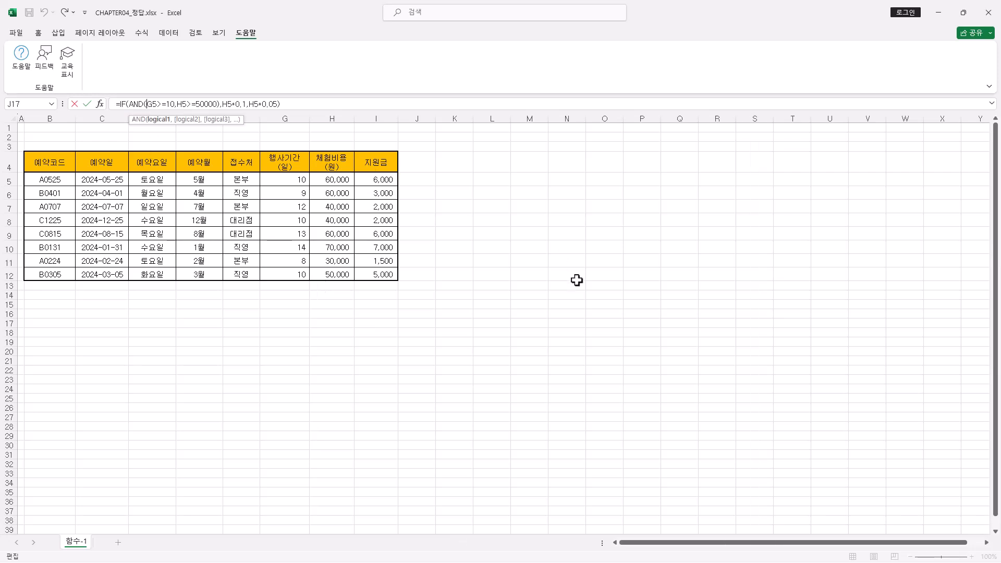
{"action": "key", "text": "F1"}
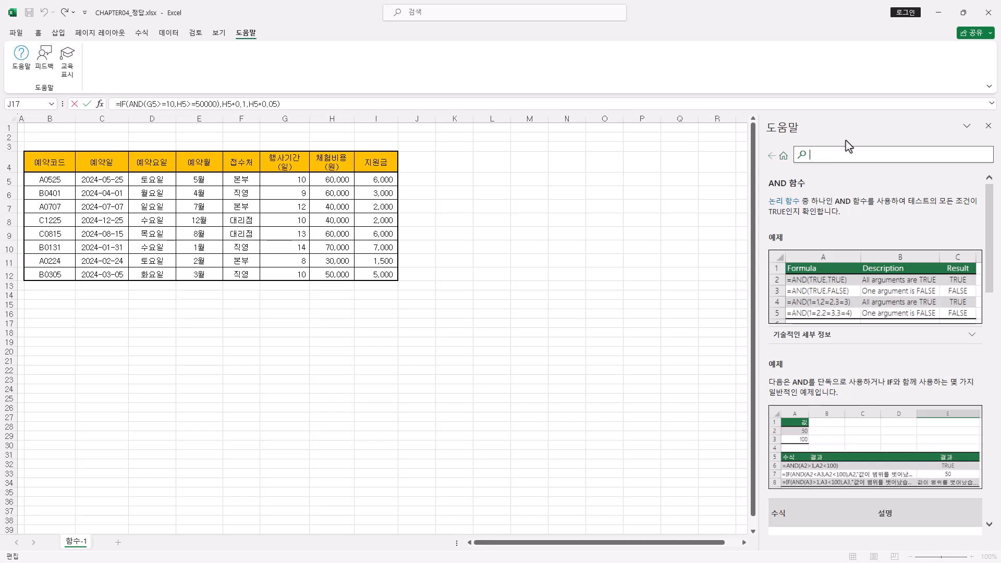
Search the Excel help for "if 함수", and close the help.
{"action": "type", "text": "if"}
{"action": "key", "text": "Return"}
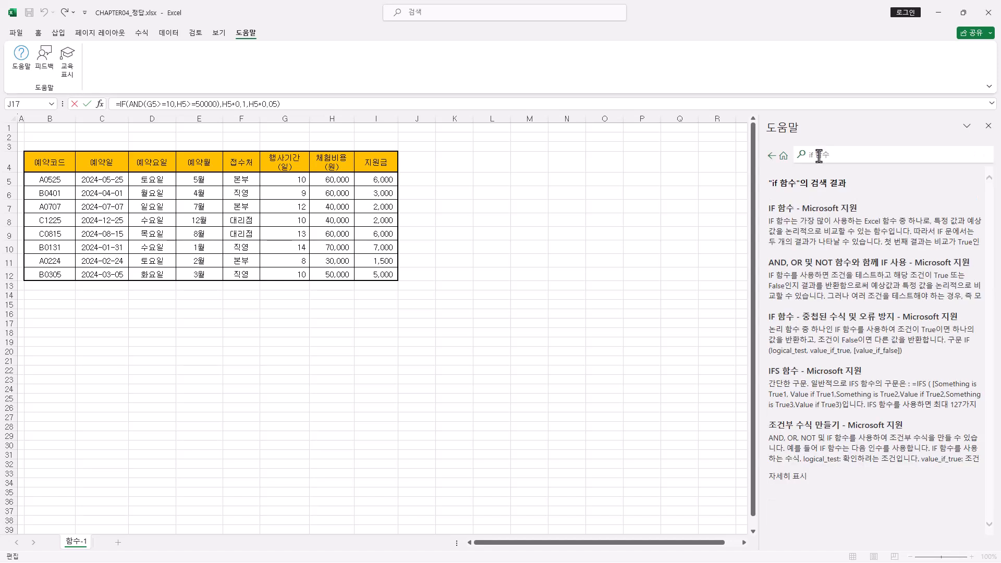
{"action": "left_click", "coordinate": [989, 125]}
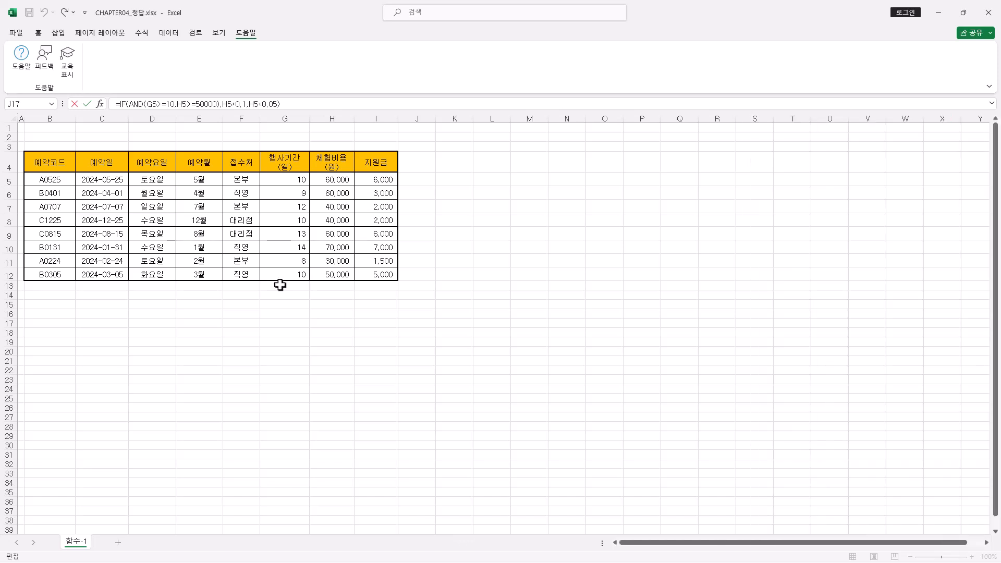
Open the function dialog for the formula being edited in J17.
{"action": "left_click", "coordinate": [100, 105]}
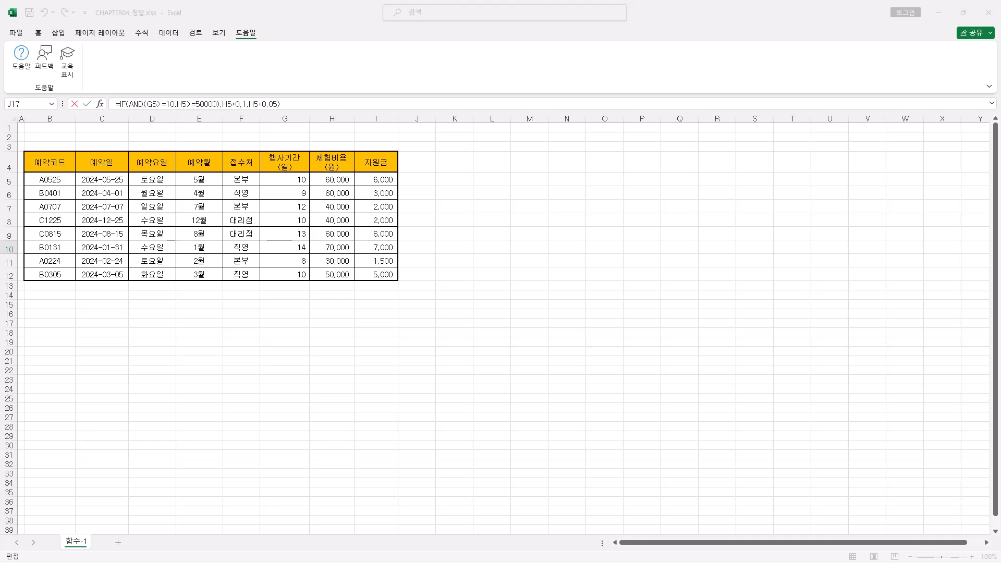